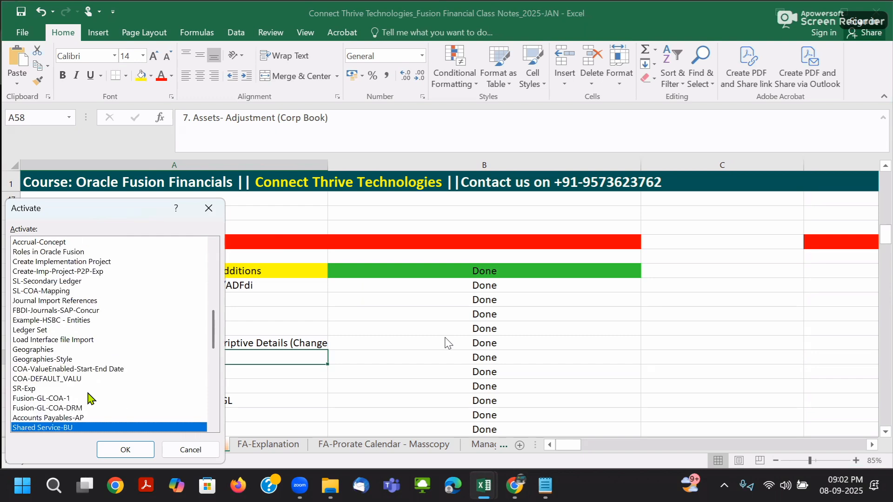
Step: Open the Shared Service-BU worksheet and highlight the IOM - Client block D3:J14, ending on its heading
left_click(122, 449)
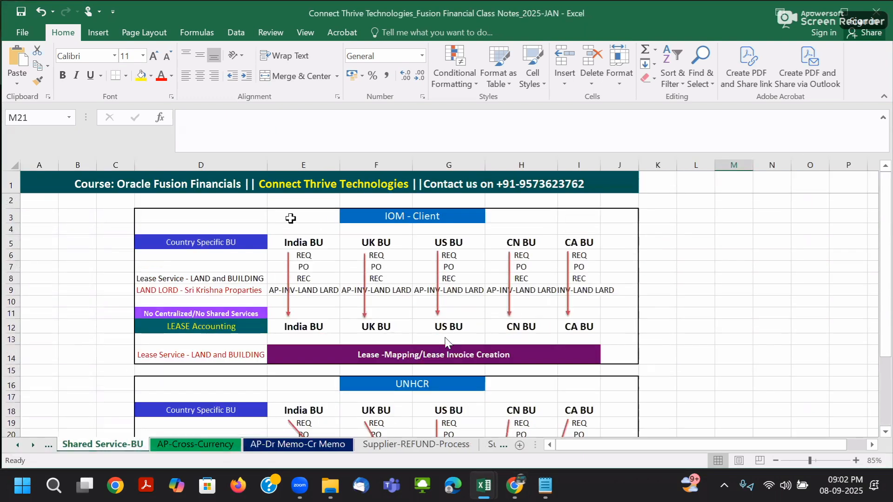
left_click_drag(193, 217, 628, 360)
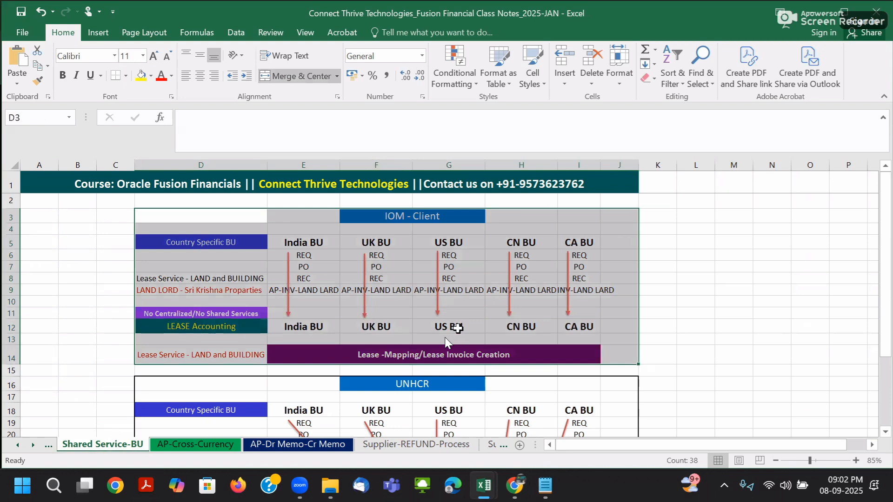
left_click(427, 216)
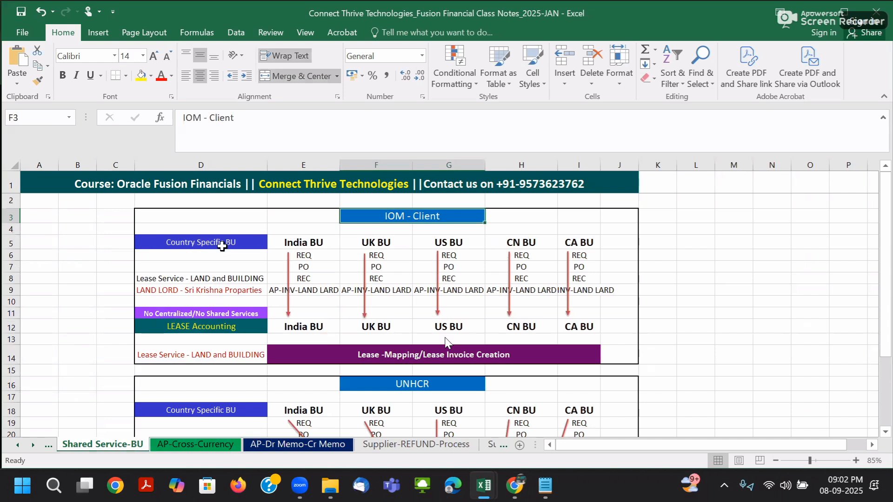
Step: Go through the Country Specific BU row of the IOM - Client block, from India BU across to CA BU
left_click(200, 243)
left_click(307, 242)
left_click(372, 243)
left_click(455, 242)
left_click(518, 242)
left_click(570, 245)
Step: Follow the land and building lease process under India BU from REQ through PO and REC to the landlord's AP invoice
left_click(182, 276)
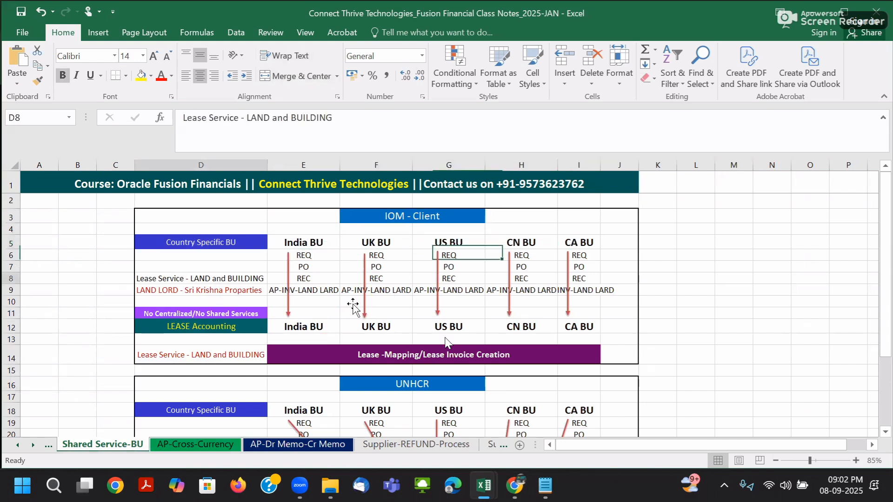
left_click(312, 256)
left_click(312, 267)
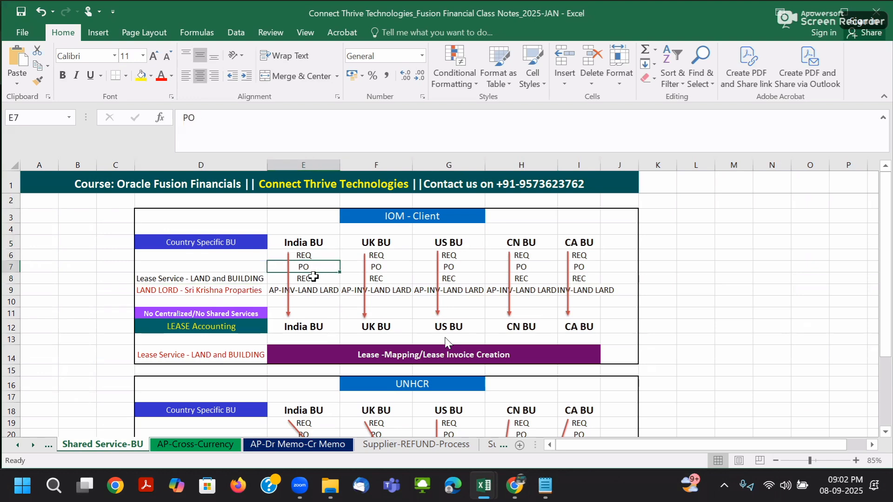
left_click(312, 277)
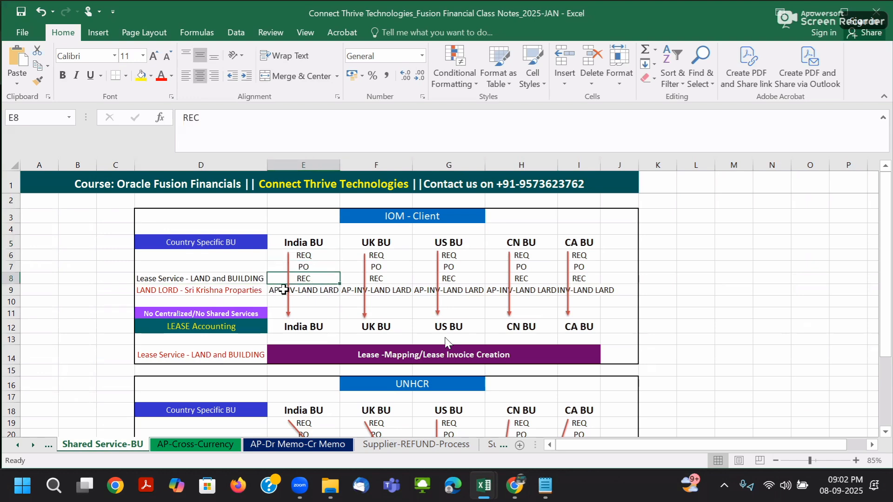
left_click(328, 292)
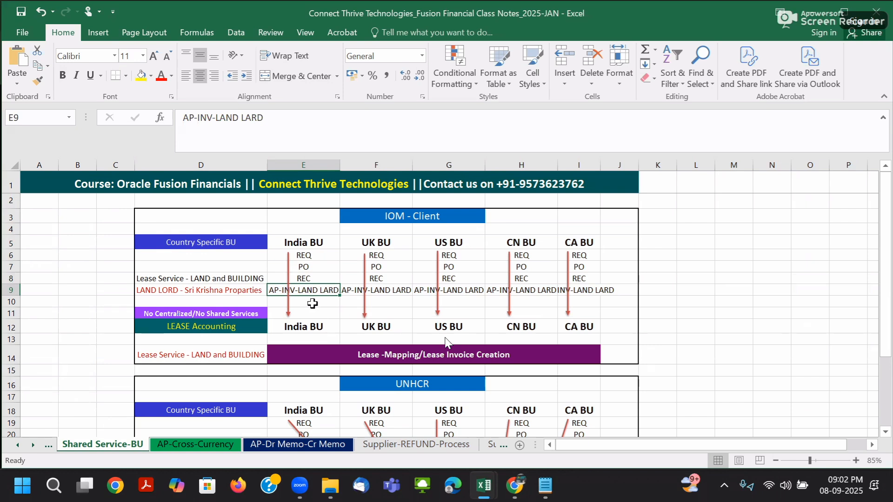
left_click(294, 303)
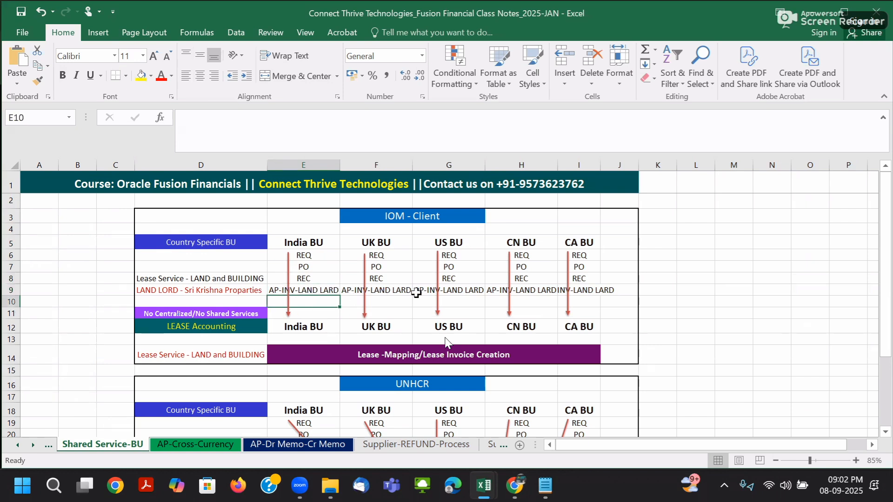
Step: Examine the No Centralized/No Shared Services label and the LEASE Accounting row for India BU and UK BU
left_click(219, 313)
left_click(301, 327)
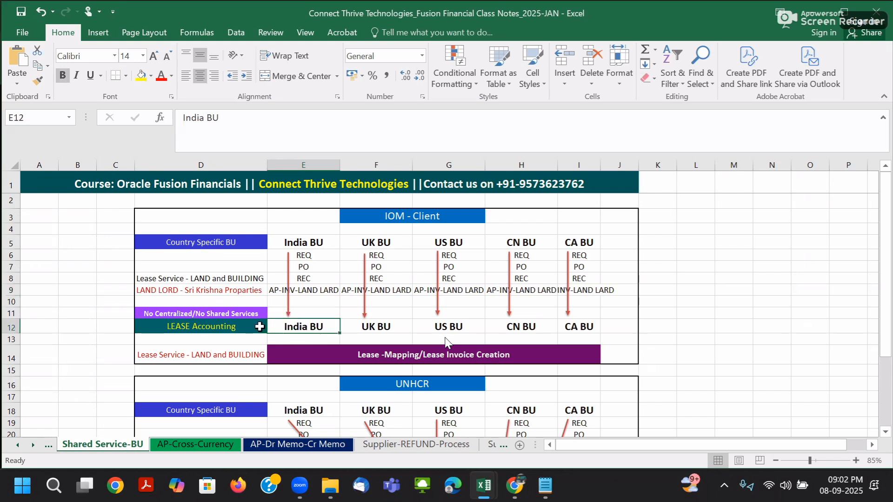
left_click(391, 328)
left_click(332, 326)
left_click(225, 325)
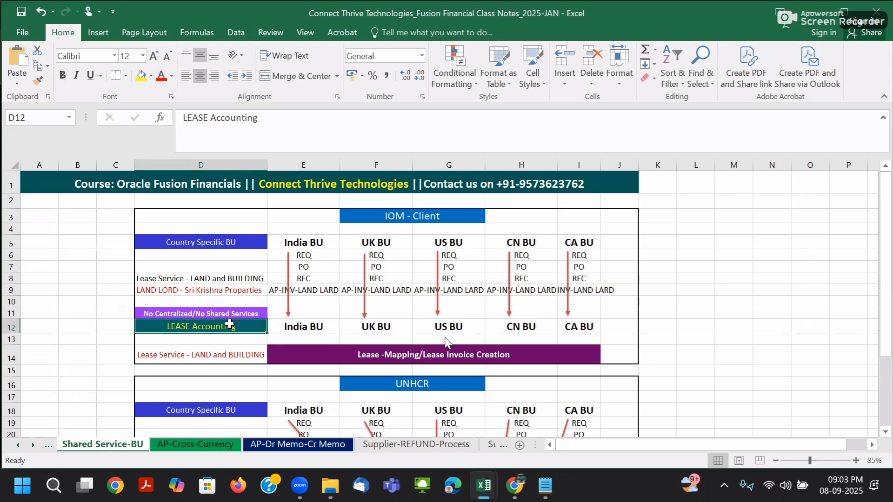
left_click(291, 326)
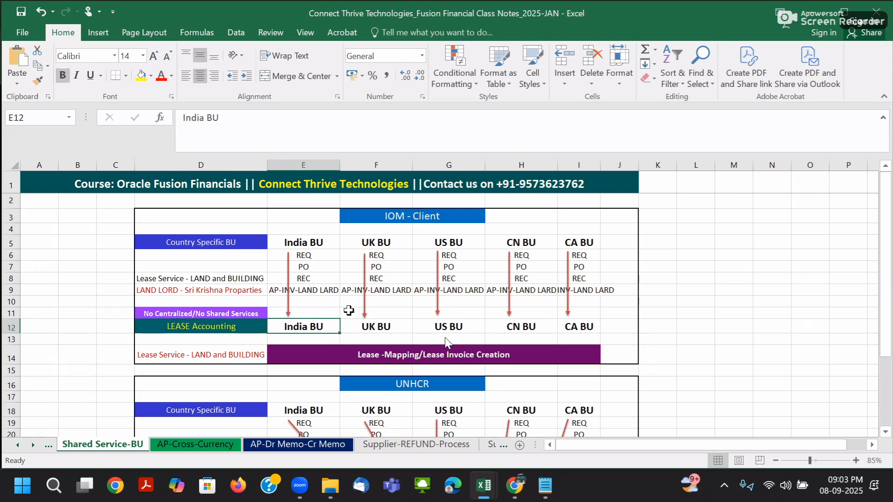
Step: Compare the Country Specific BU row with the LEASE Accounting row and highlight the lease accounting BUs in E12:I12
left_click_drag(220, 242, 631, 328)
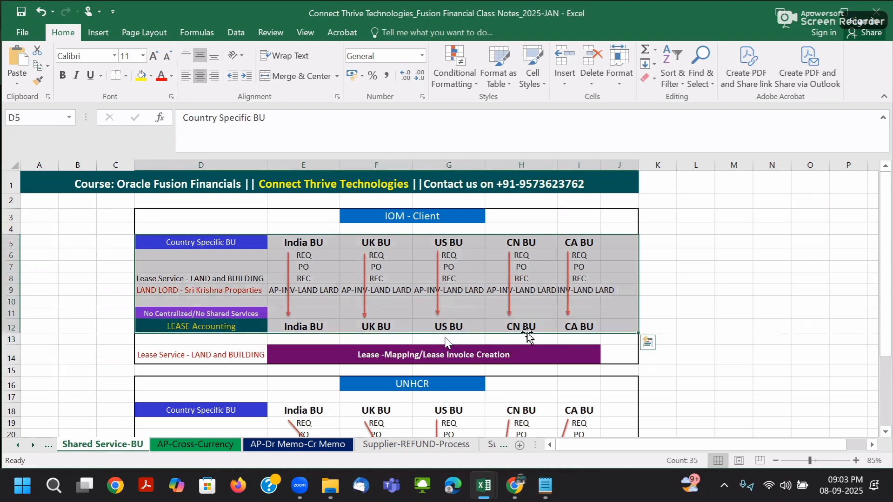
left_click(158, 326)
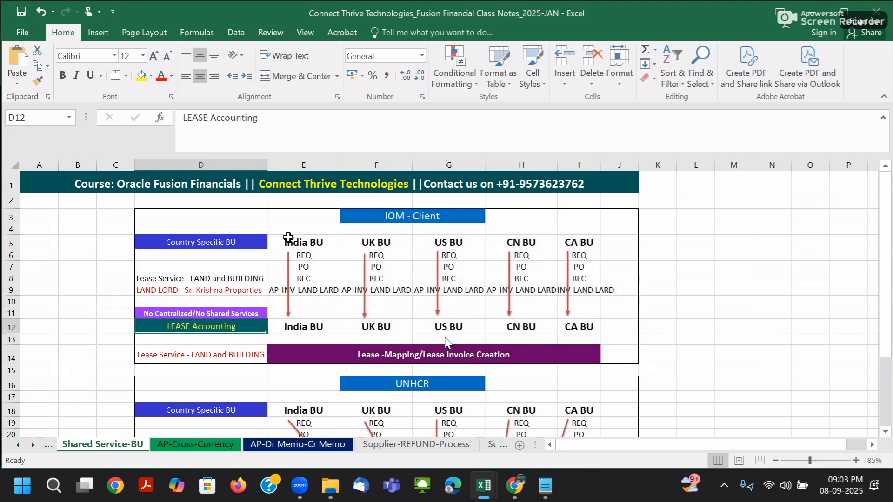
left_click(282, 238)
left_click(218, 240)
left_click(280, 242)
left_click(233, 331)
left_click(350, 328)
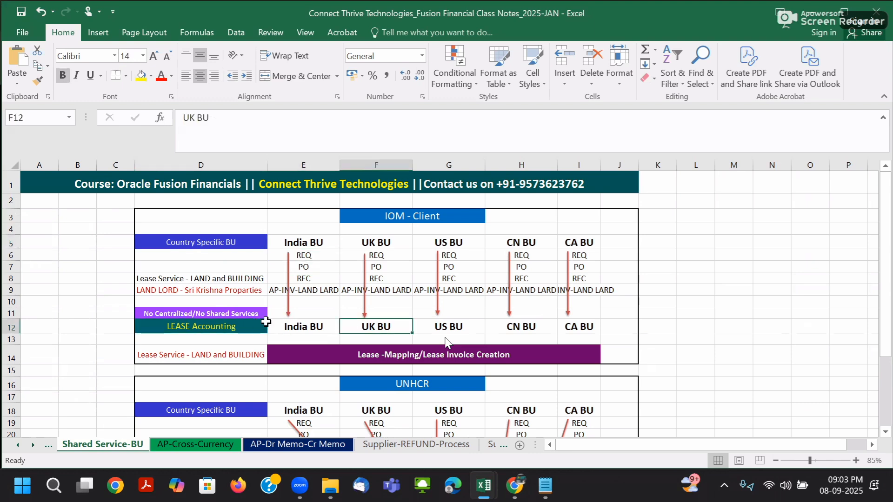
left_click_drag(289, 326, 582, 327)
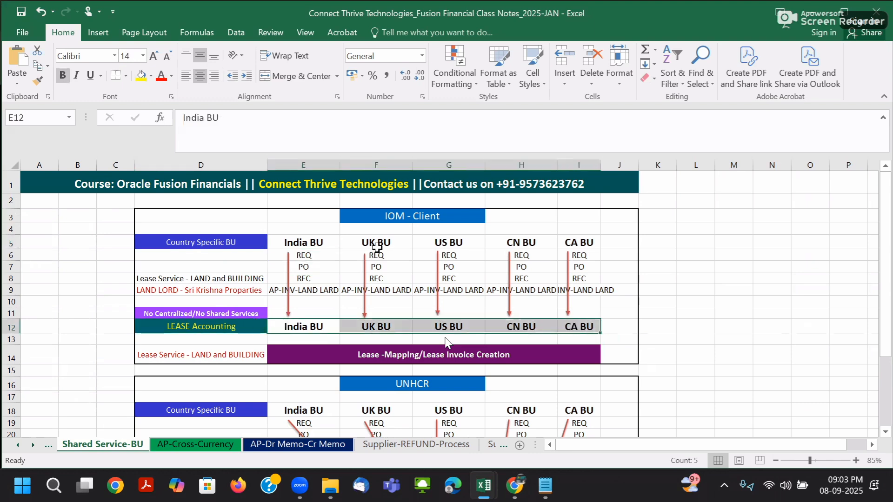
Step: Move from the IOM - Client block to the UNHCR block and highlight Central Lease Expense BU in its LEASE Accounting row
left_click(393, 217)
scroll(386, 292, "down", 3)
left_click(380, 272)
scroll(403, 370, "down", 1)
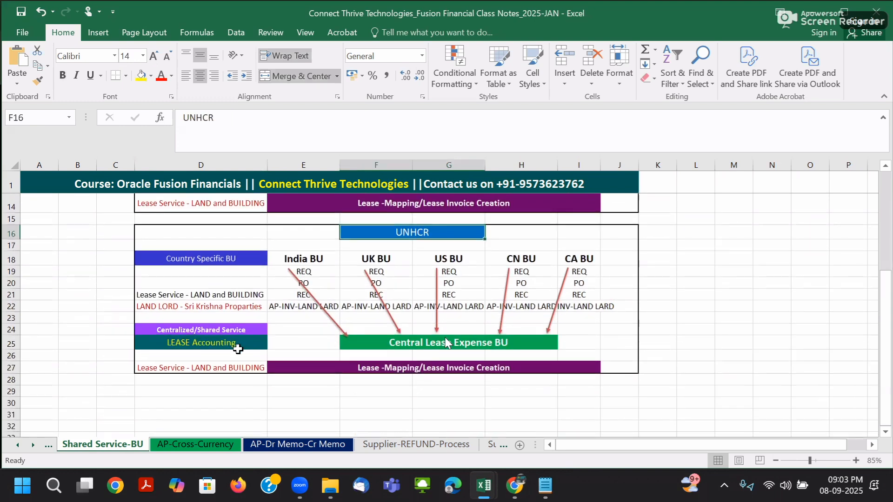
left_click_drag(192, 342, 526, 351)
left_click(410, 346)
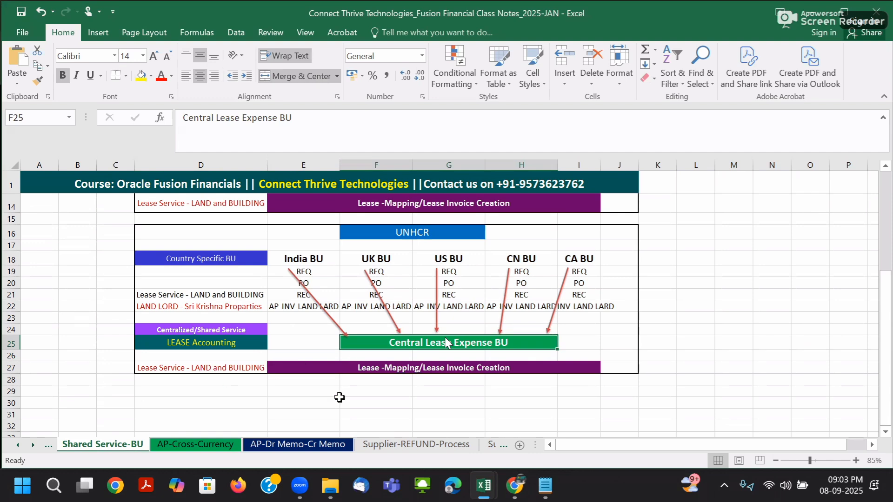
Step: Examine how India BU and its landlord invoice relate to Central Lease Expense BU in the UNHCR block
left_click(282, 306)
left_click(303, 259)
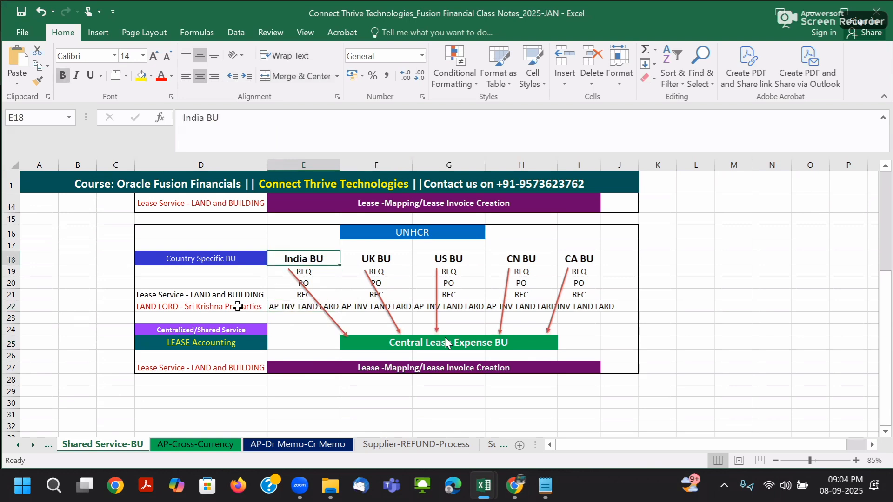
left_click(200, 307)
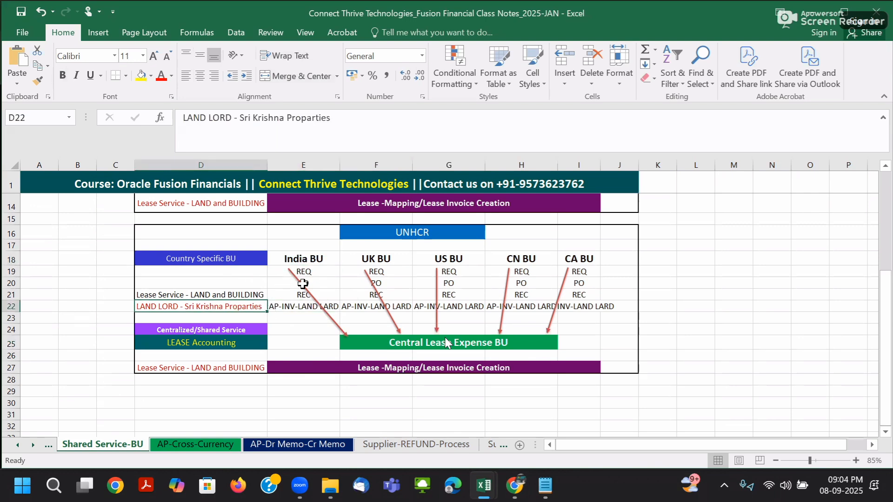
left_click(304, 259)
left_click(414, 355)
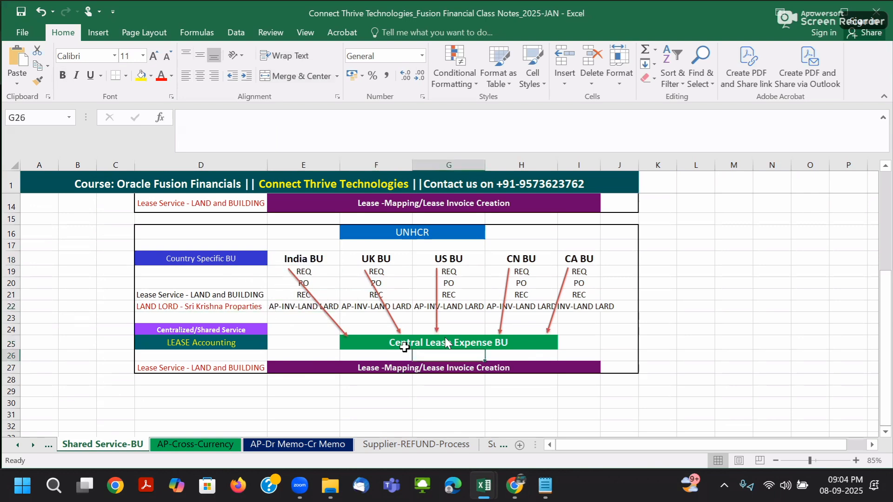
left_click(303, 259)
left_click(379, 343)
left_click(302, 259)
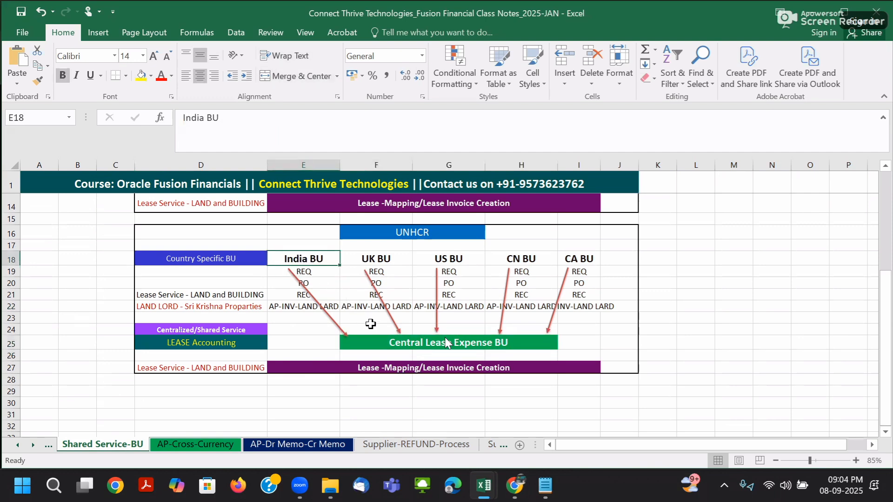
left_click(384, 342)
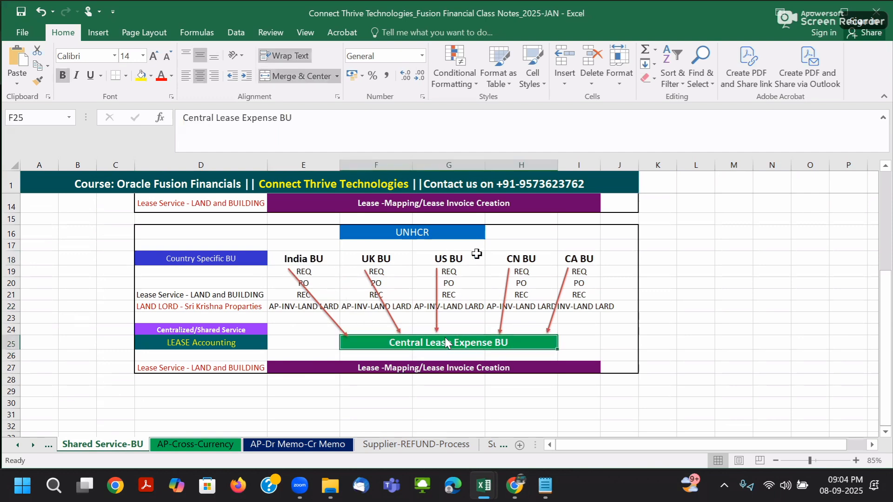
Step: Trace India BU's REQ, PO and REC entries in the UNHCR block to Central Lease Expense BU
left_click(307, 278)
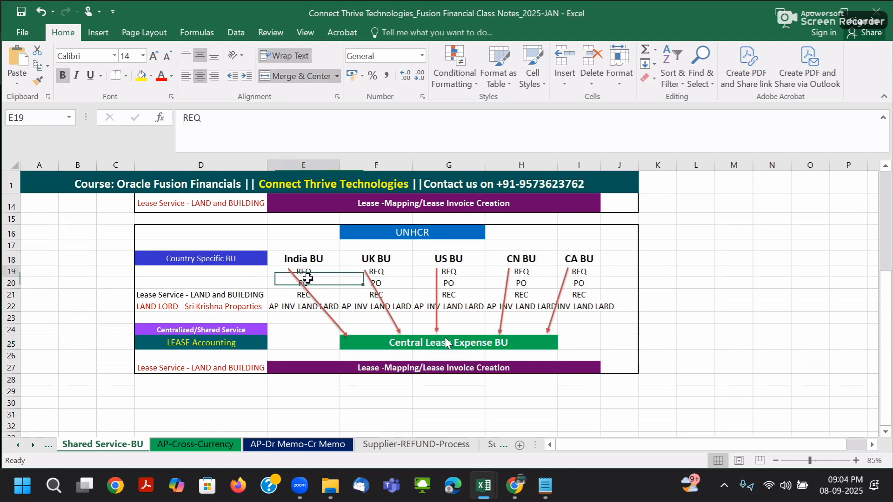
key("Down")
key("Down")
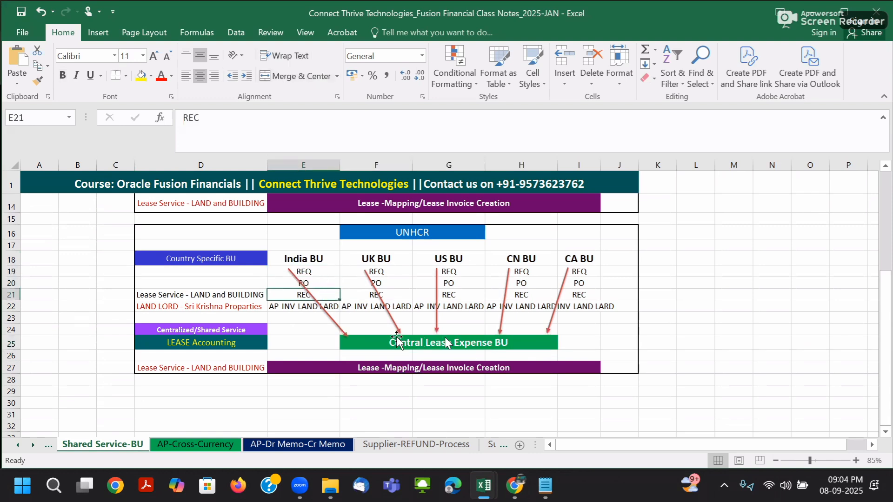
left_click(397, 337)
left_click(396, 345)
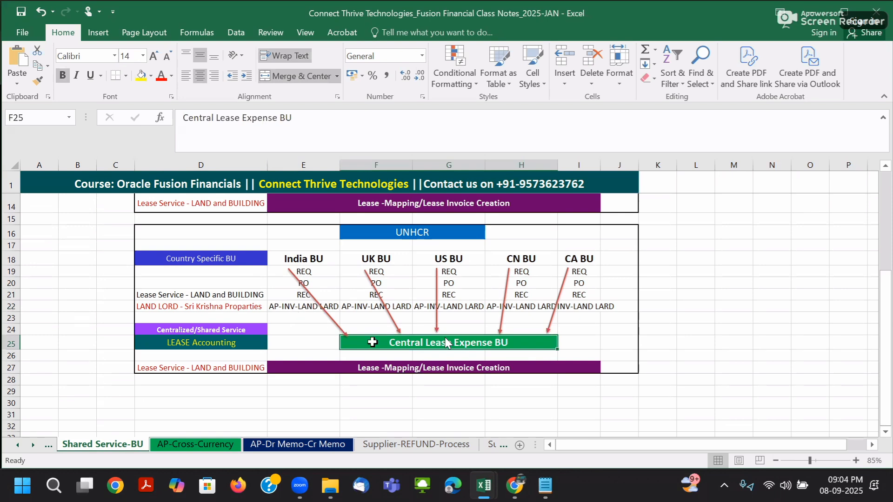
left_click(318, 261)
left_click(366, 339)
Step: Trace the UNHCR India BU landlord invoice to Lease -Mapping/Lease Invoice Creation and back to Central Lease Expense BU
left_click(293, 304)
left_click(355, 369)
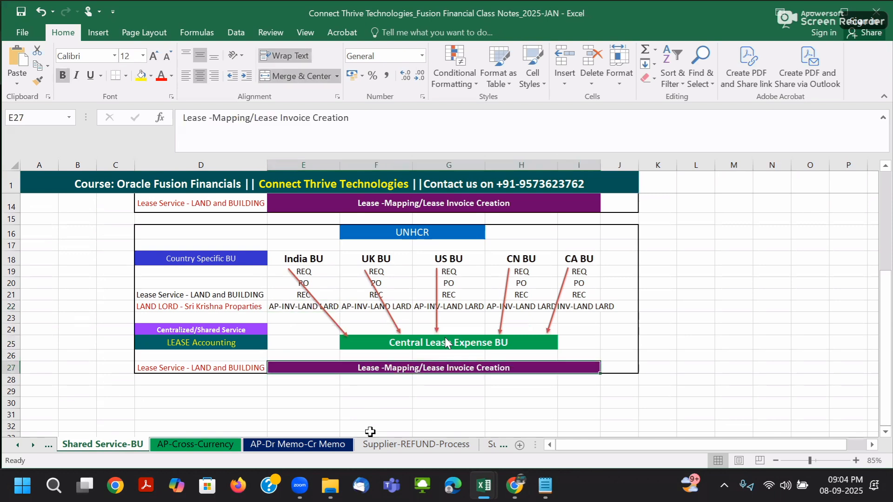
left_click(278, 307)
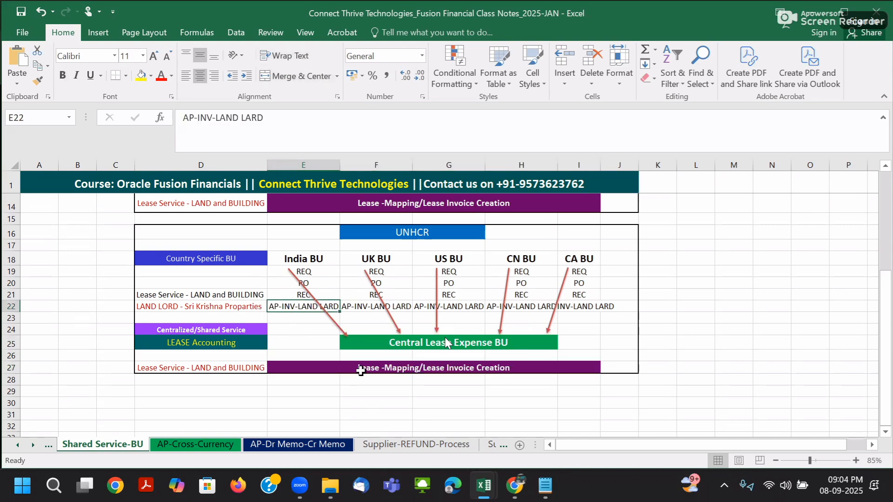
left_click(364, 379)
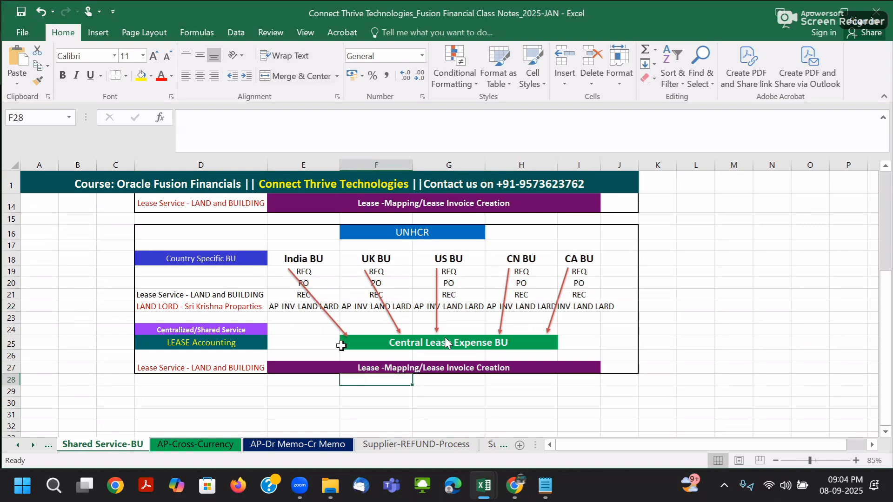
left_click(397, 367)
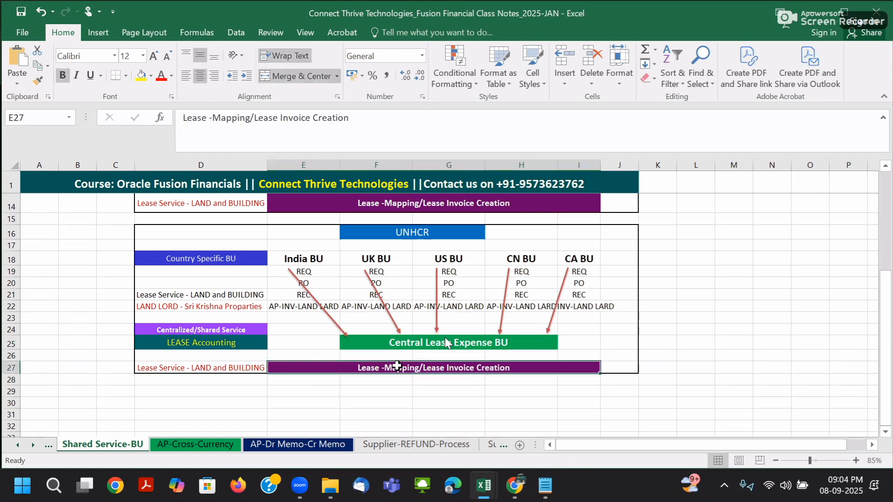
left_click(391, 343)
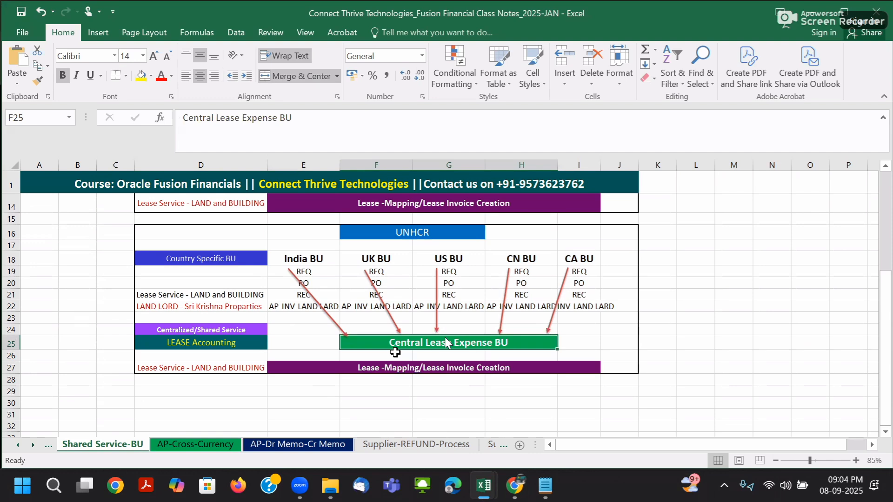
left_click_drag(319, 340, 406, 342)
left_click(406, 342)
Step: Check the system calendar for September 2025 and close it
left_click(840, 485)
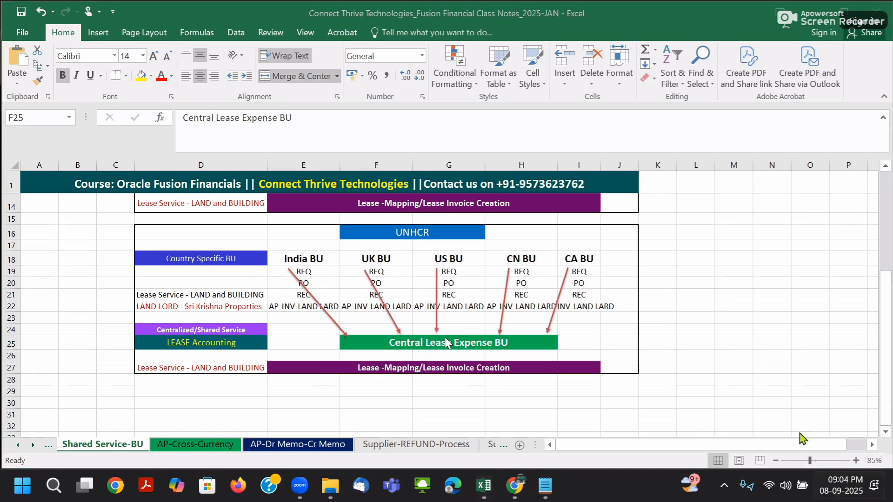
scroll(786, 330, "up", 1)
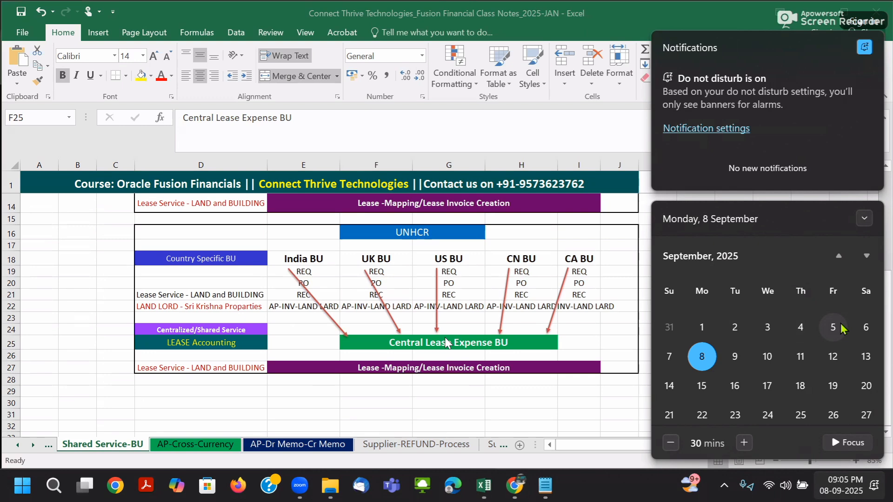
left_click(561, 347)
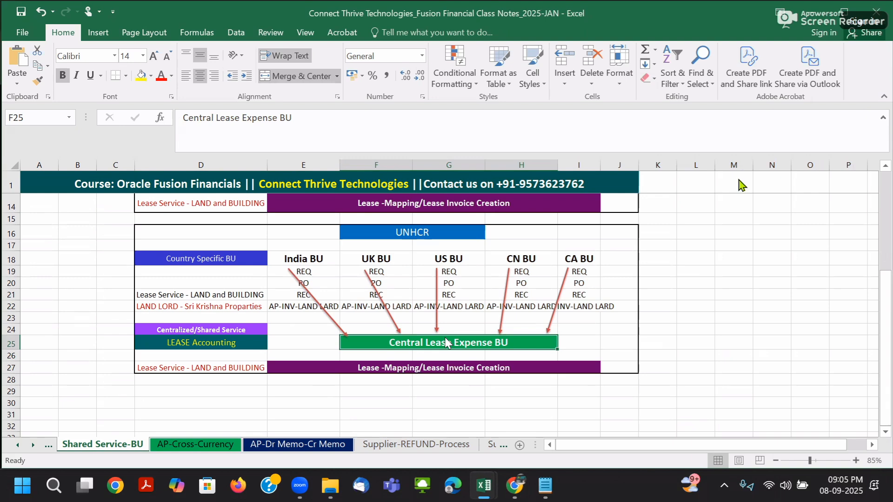
Step: Return to the IOM - Client block at the start of the worksheet
left_click(598, 160)
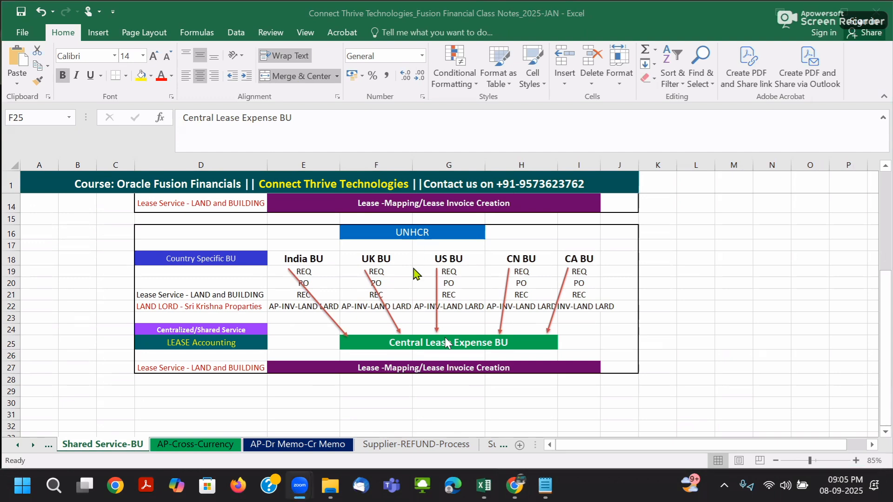
scroll(438, 276, "up", 3)
scroll(438, 276, "up", 1)
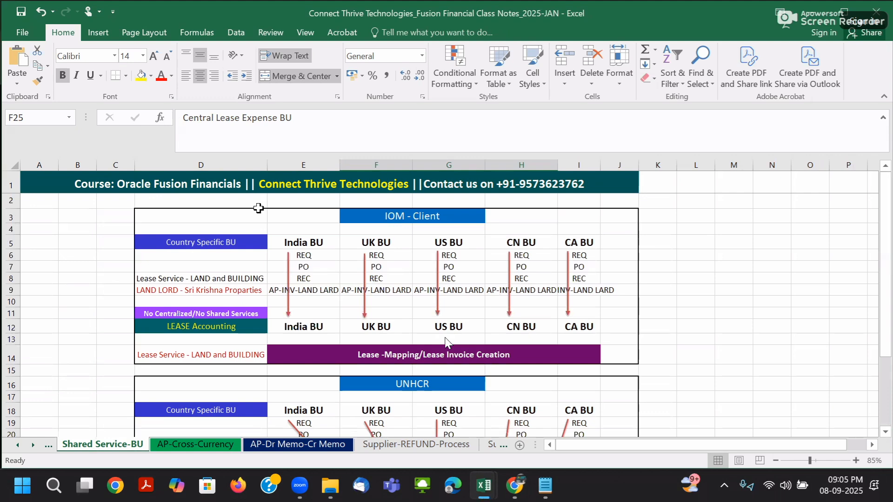
Step: Compare the IOM - Client lease accounting BUs with the UNHCR block, following India BU's landlord invoice to Central Lease Expense BU
left_click_drag(236, 211, 633, 325)
left_click_drag(338, 326, 599, 325)
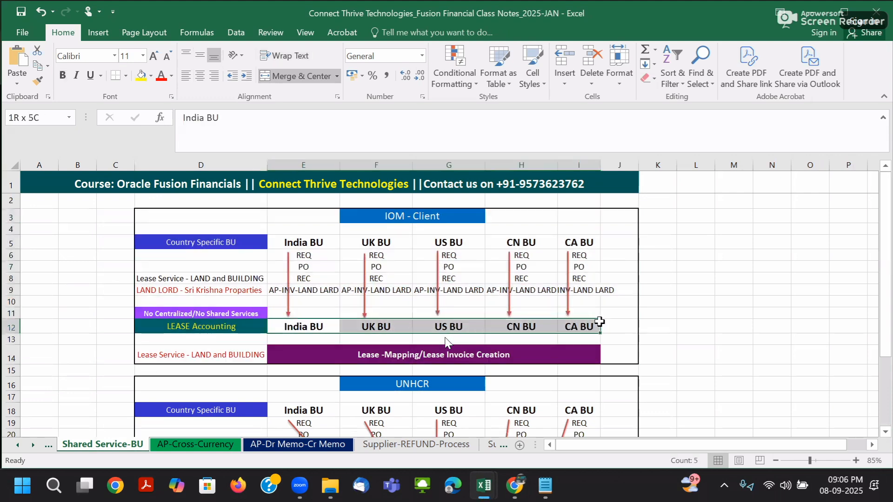
scroll(245, 266, "down", 3)
left_click_drag(245, 267, 616, 399)
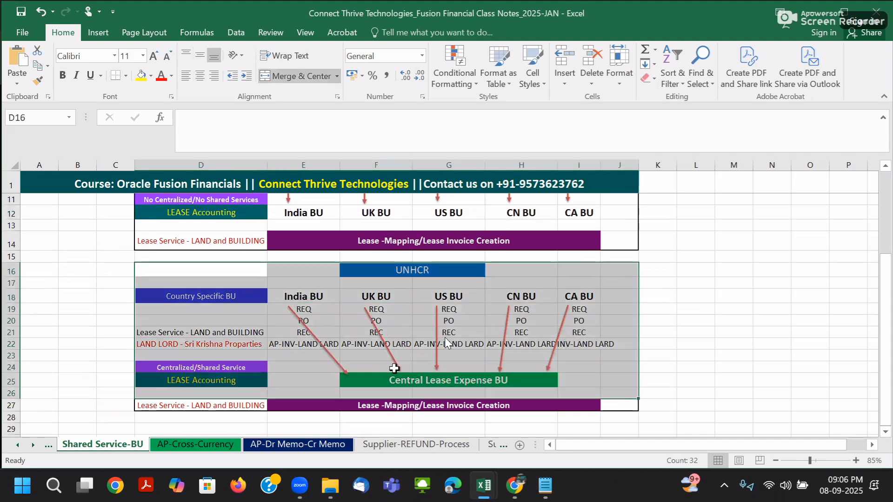
left_click(382, 377)
left_click(281, 343)
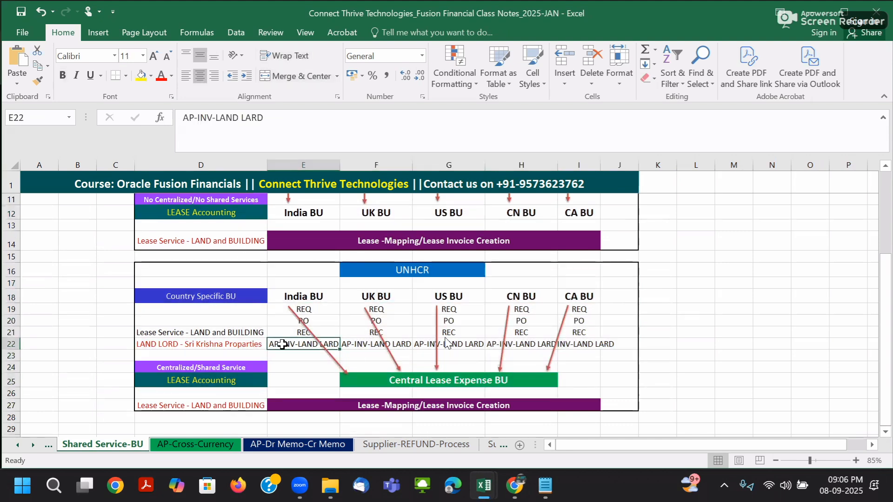
left_click(350, 380)
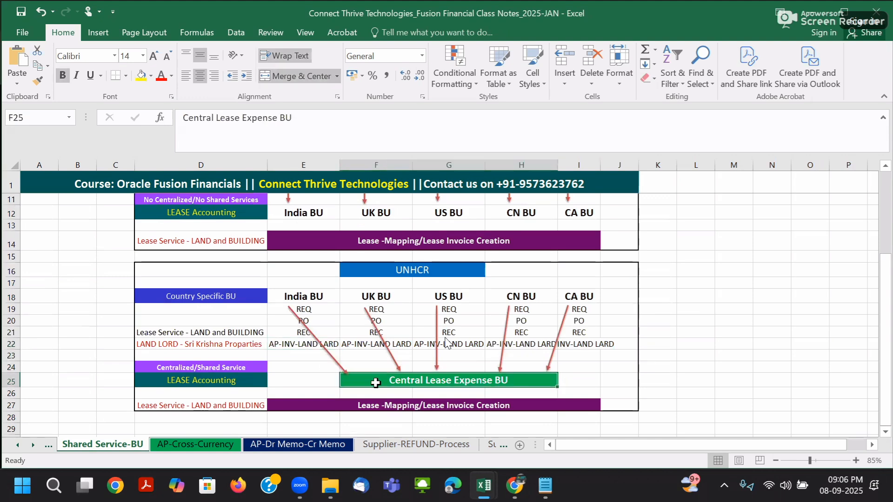
Step: Contrast the IOM - Client heading in the first block with the UNHCR heading in the second
scroll(302, 365, "up", 2)
scroll(429, 285, "up", 1)
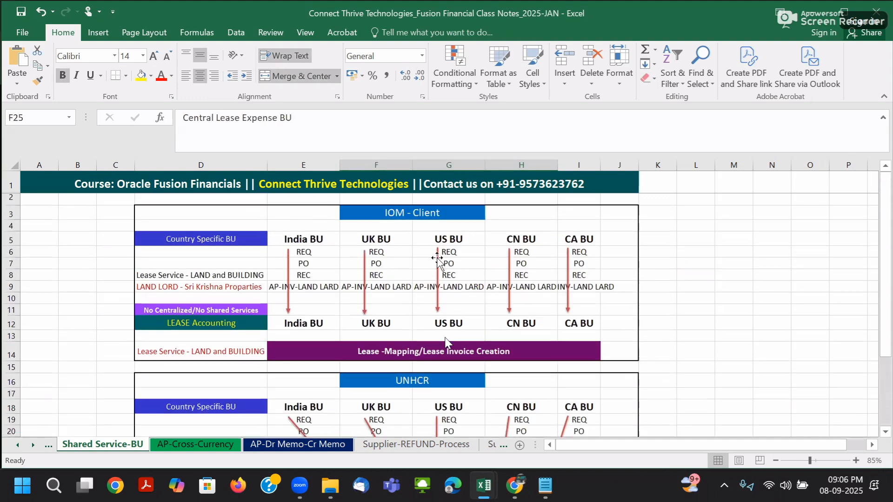
left_click(398, 215)
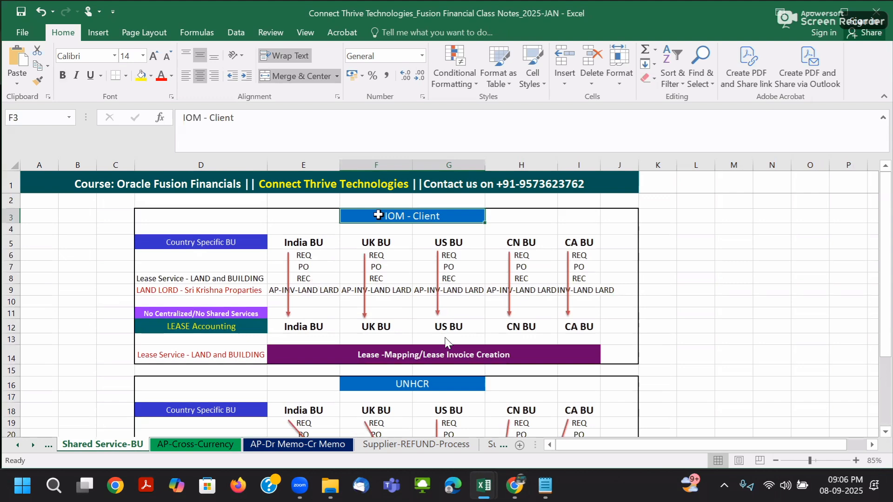
scroll(419, 309, "down", 2)
left_click(420, 308)
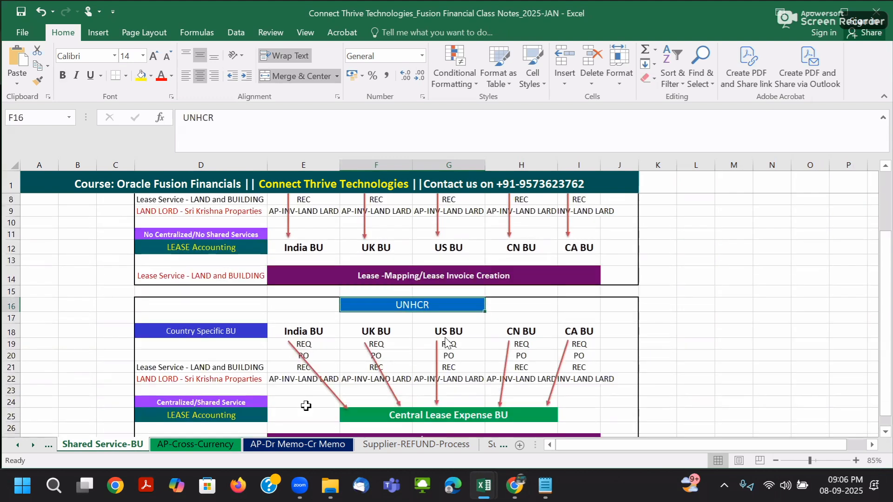
Step: Trace UNHCR India BU's REC and AP-INV-LAND LARD entries through the LEASE Accounting row to Central Lease Expense BU
left_click(258, 420)
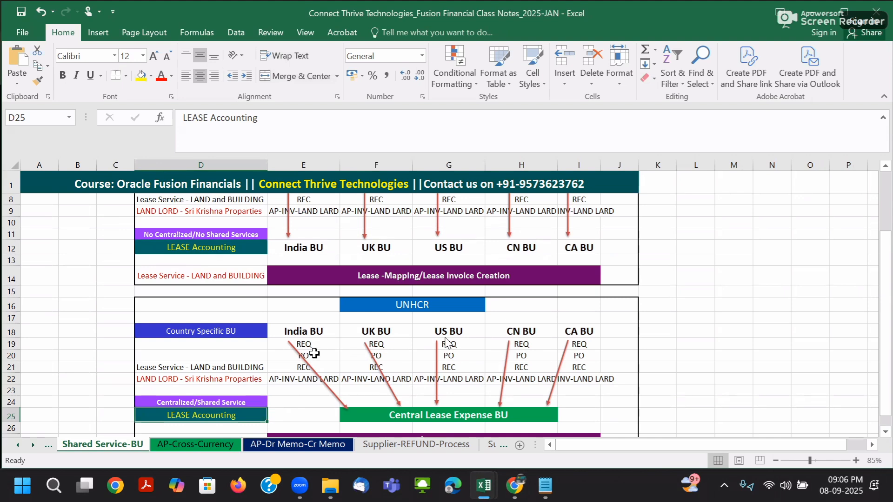
left_click(284, 369)
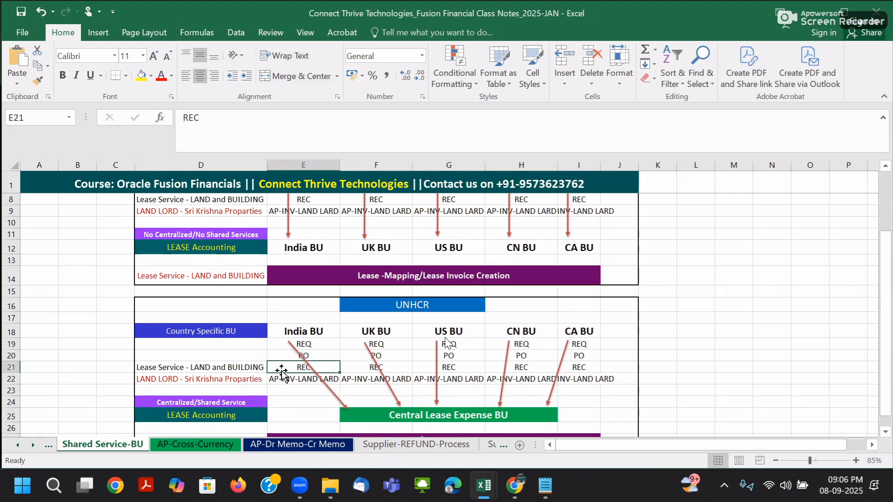
left_click(275, 381)
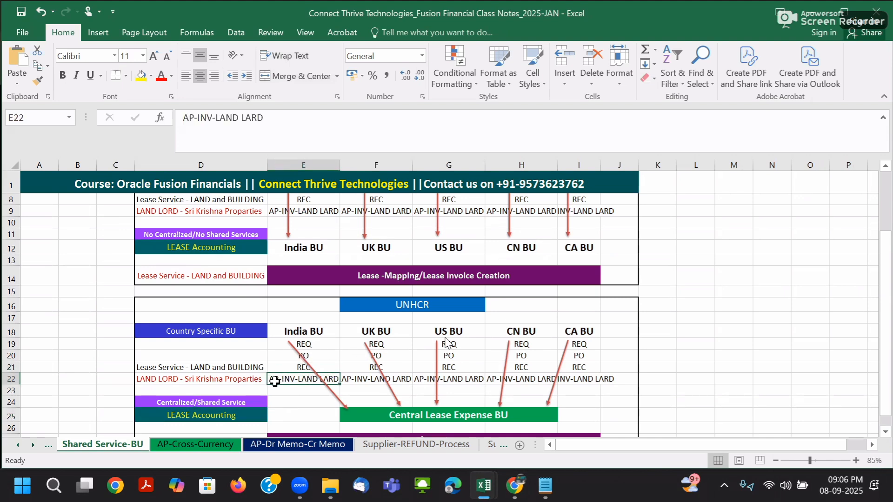
left_click(259, 415)
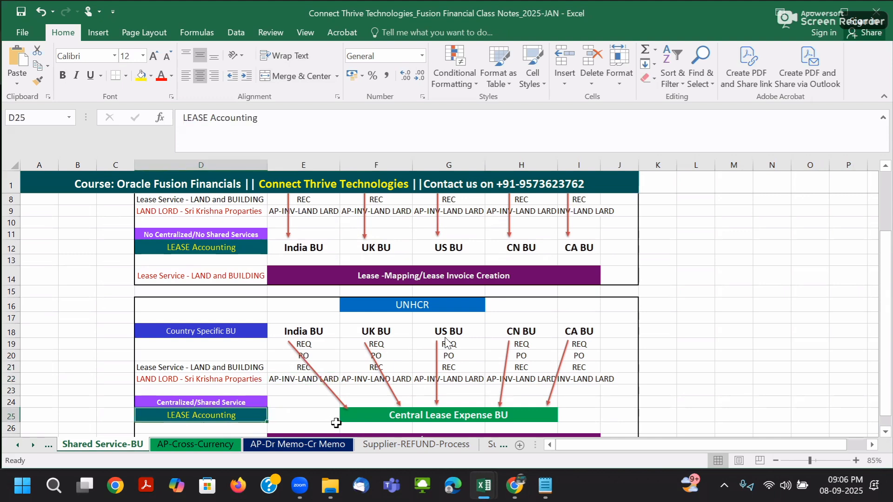
left_click(290, 414)
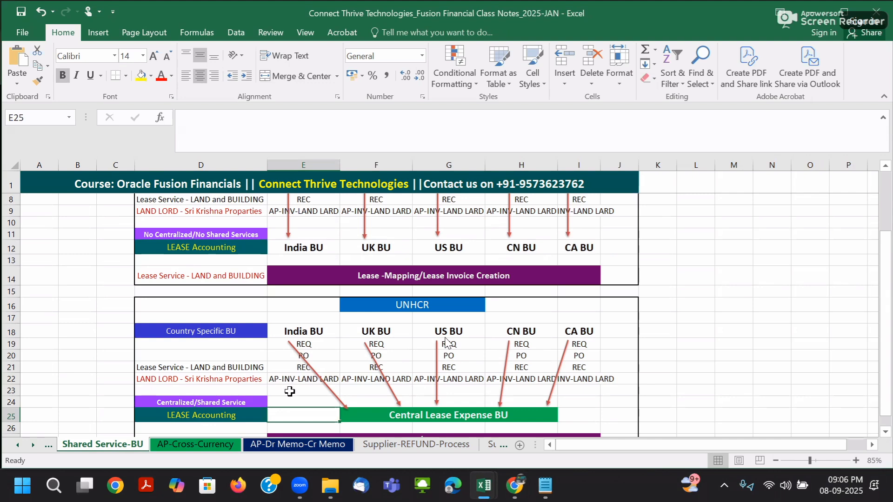
left_click(286, 379)
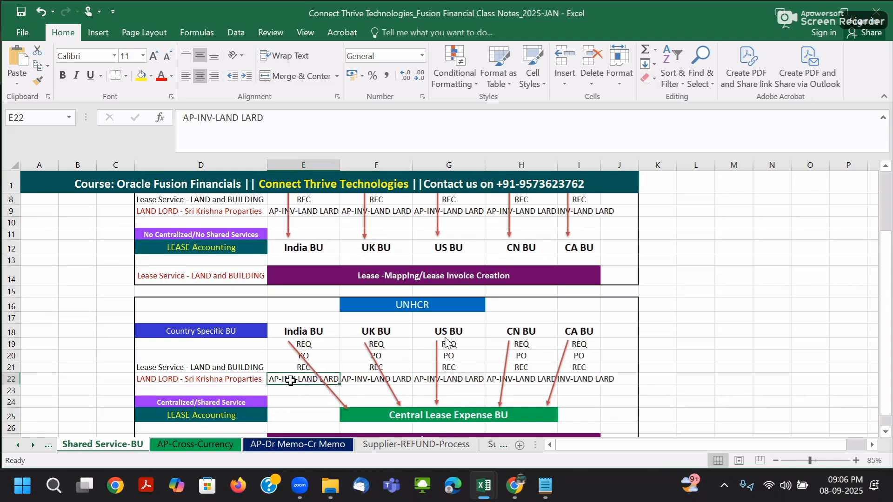
left_click(353, 417)
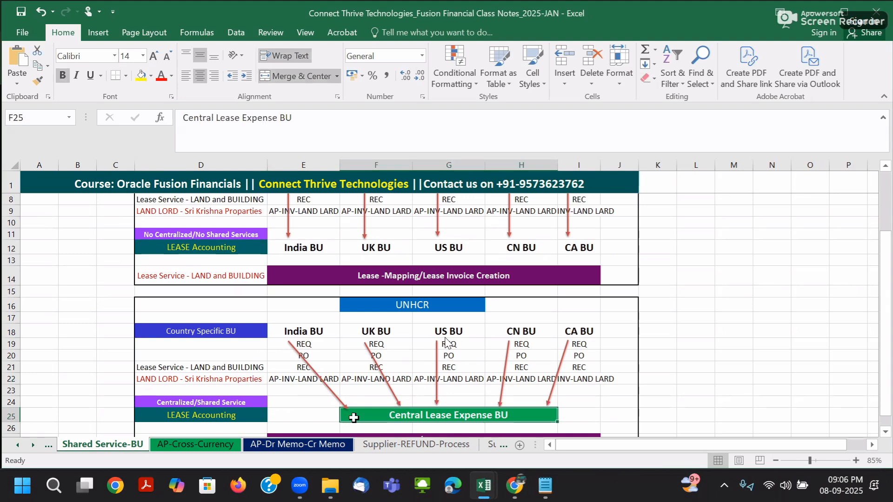
scroll(353, 417, "down", 1)
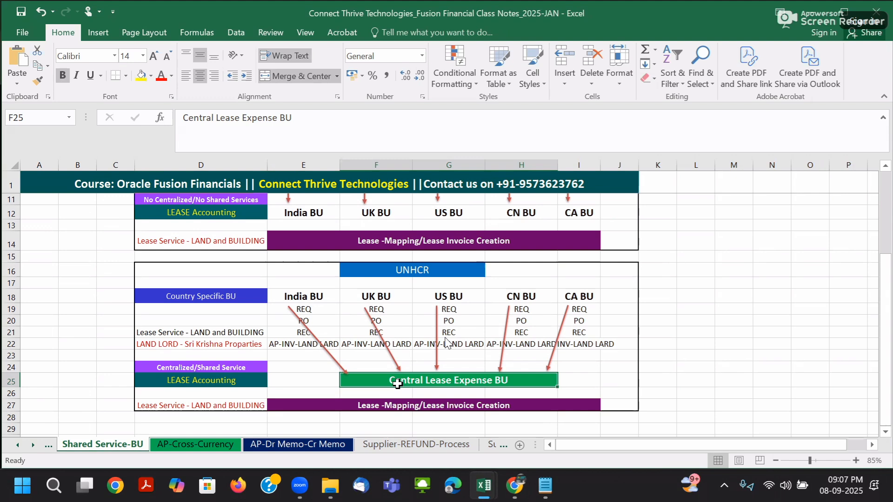
Step: Go back to the IOM - Client block and reduce the worksheet zoom to 80%
left_click(311, 378)
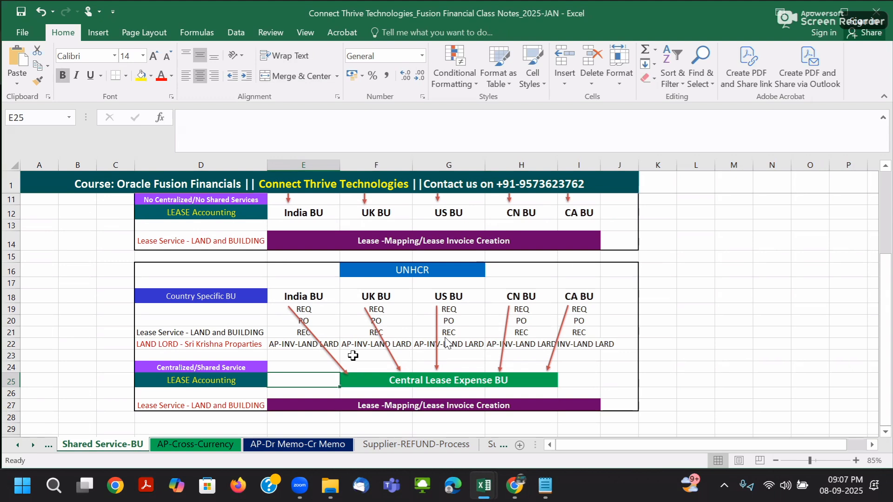
scroll(396, 353, "up", 3)
scroll(396, 354, "down", 1)
scroll(396, 354, "up", 1)
left_click(385, 217)
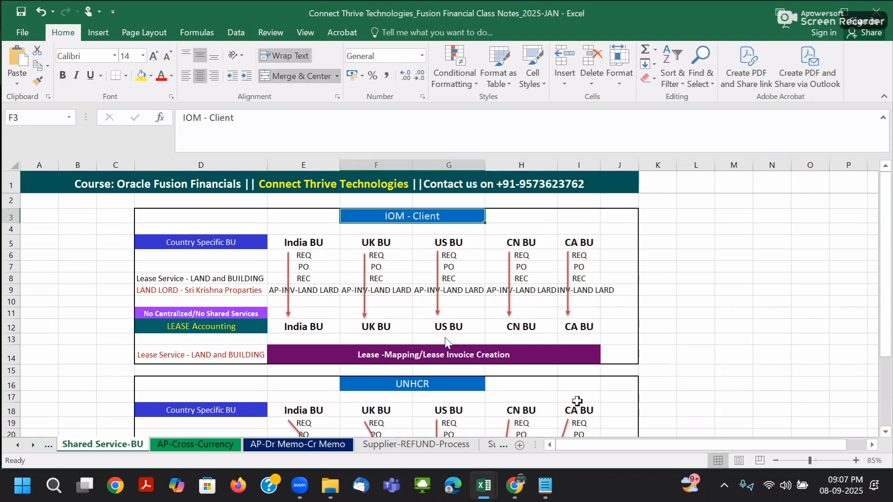
left_click(656, 349)
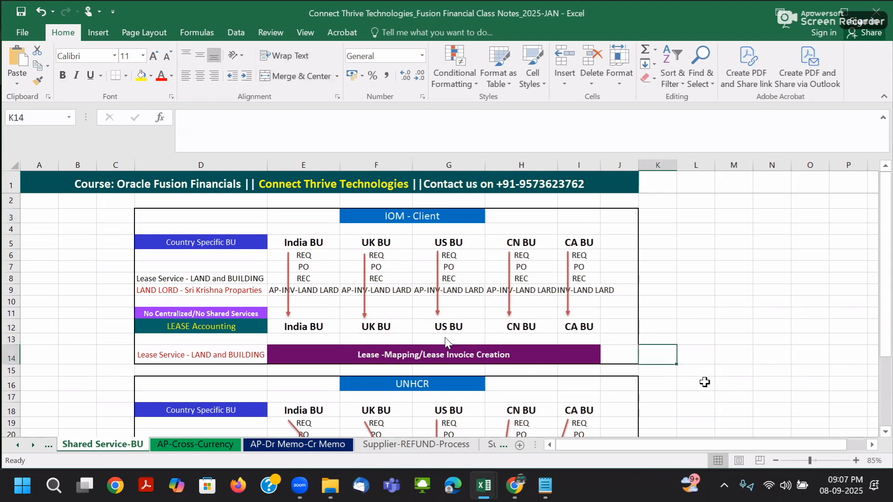
left_click(775, 460)
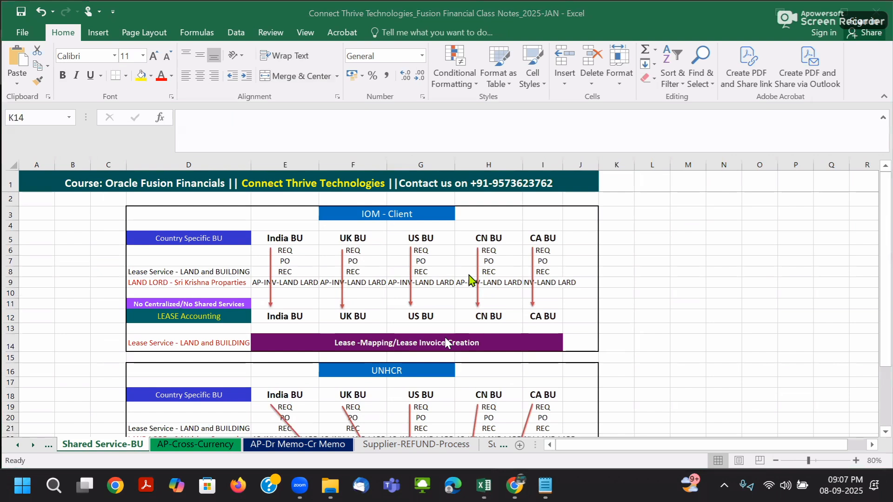
left_click(769, 332)
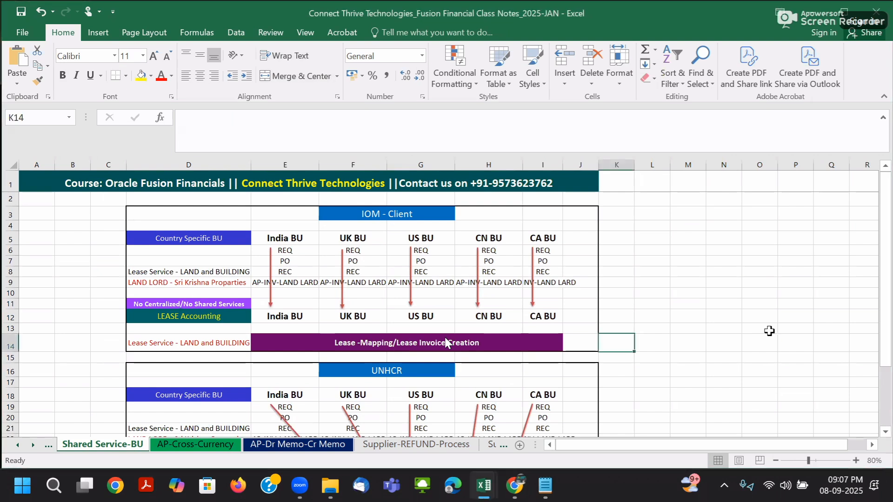
Step: Activate the Fixed Assets worksheet from the workbook's complete sheet list
mouse_move(486, 490)
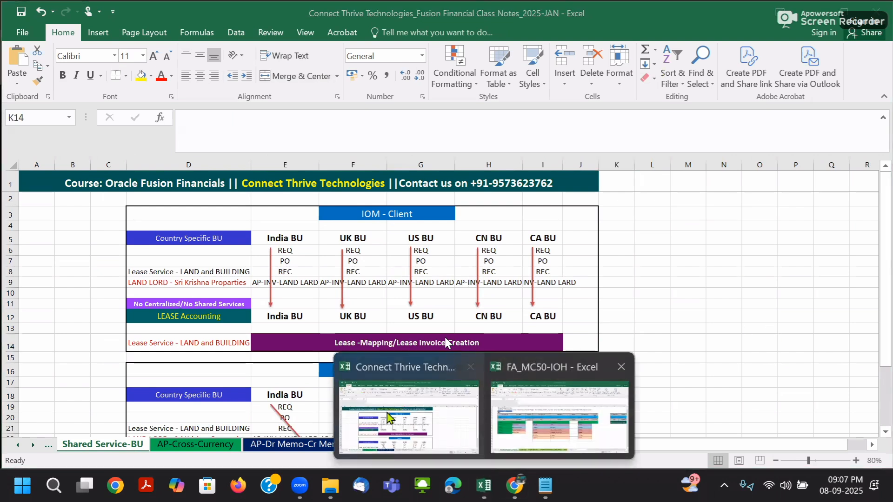
left_click(18, 445)
left_click(18, 445)
left_click(18, 445)
left_click(17, 445)
left_click(17, 445)
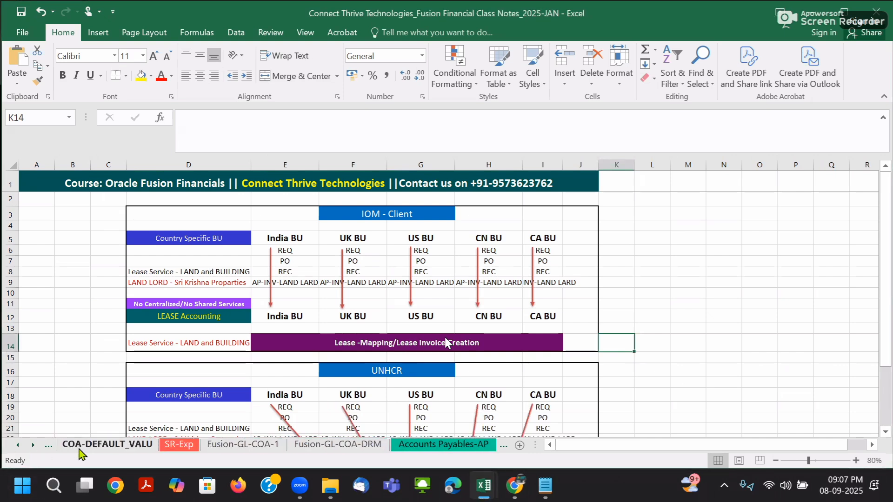
right_click(24, 448)
scroll(80, 372, "up", 5)
scroll(80, 372, "up", 6)
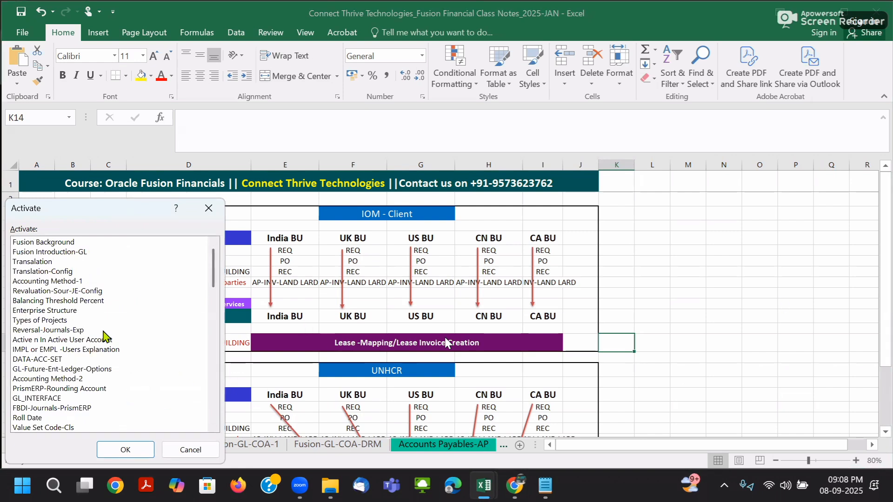
scroll(88, 347, "down", 3)
left_click(71, 360)
left_click_drag(72, 363, 136, 440)
left_click(57, 419)
left_click(126, 450)
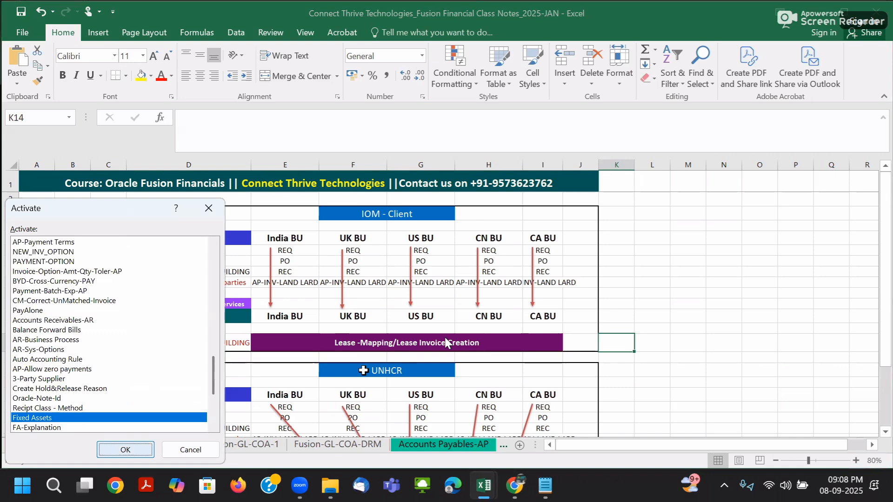
Step: Fill Transfer of Assets, Run Depreciation and Asset Reclassification in the Transaction Process list with yellow
scroll(279, 302, "up", 6)
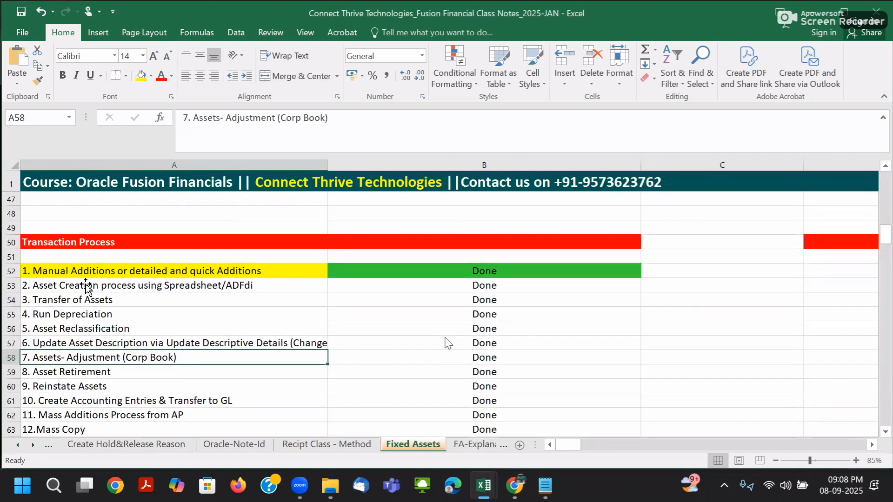
left_click(85, 286)
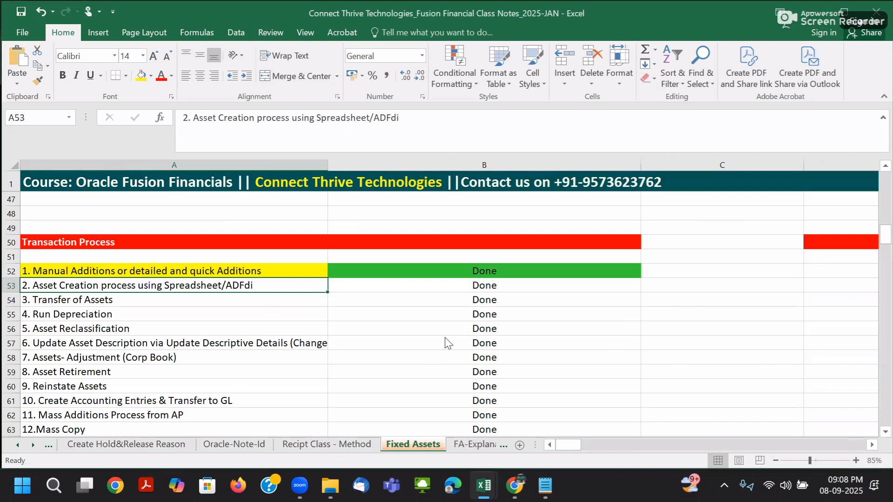
left_click_drag(95, 298, 98, 328)
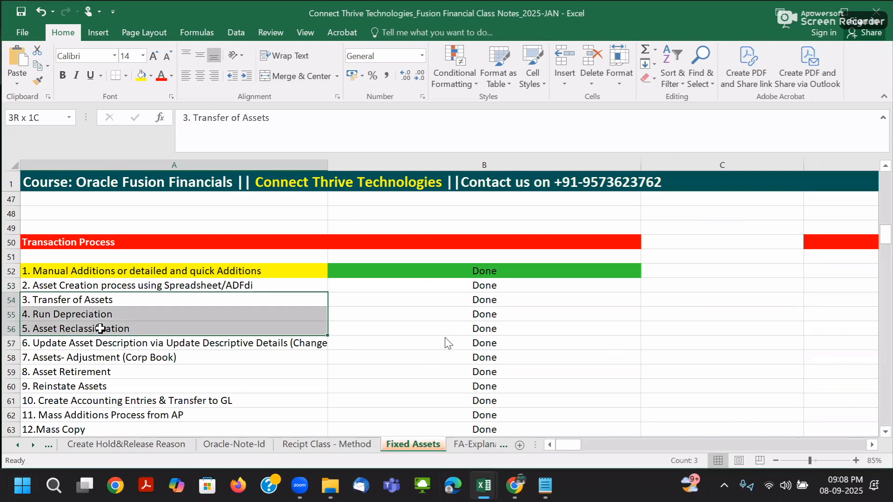
left_click_drag(116, 298, 128, 230)
left_click(141, 76)
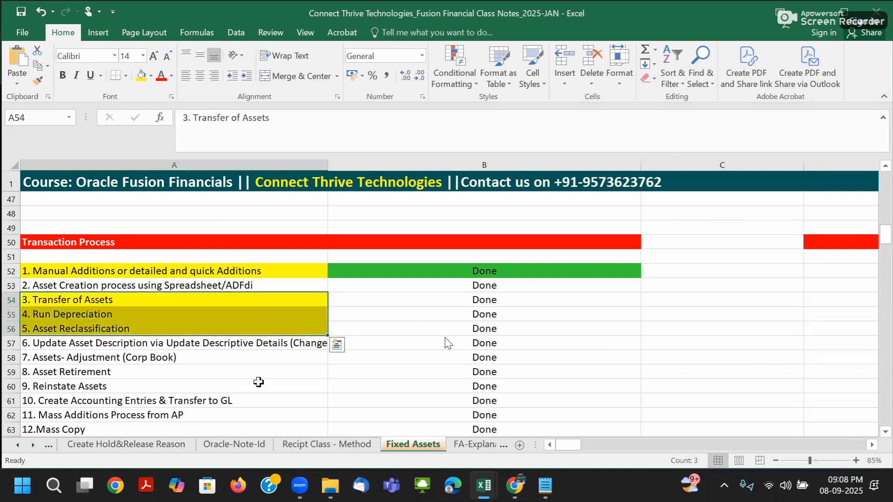
left_click(221, 317)
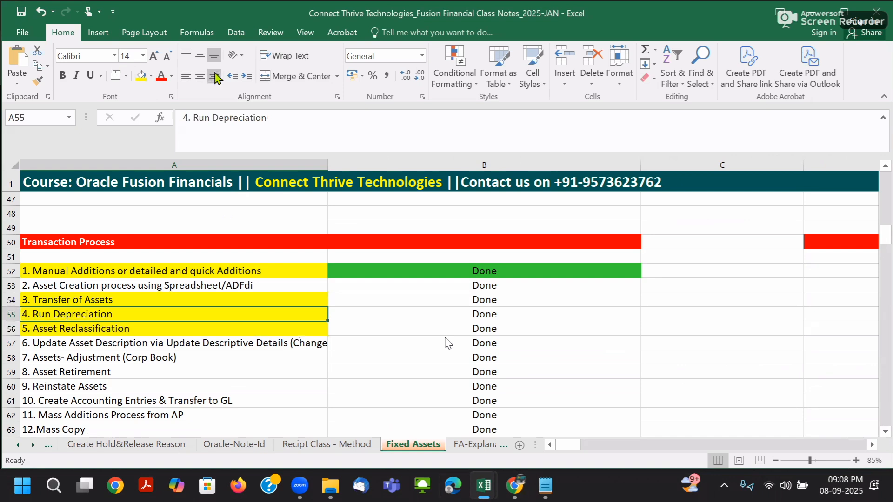
Step: Point out the Transfer of Assets item in the Transaction Process list
key("alt+Tab")
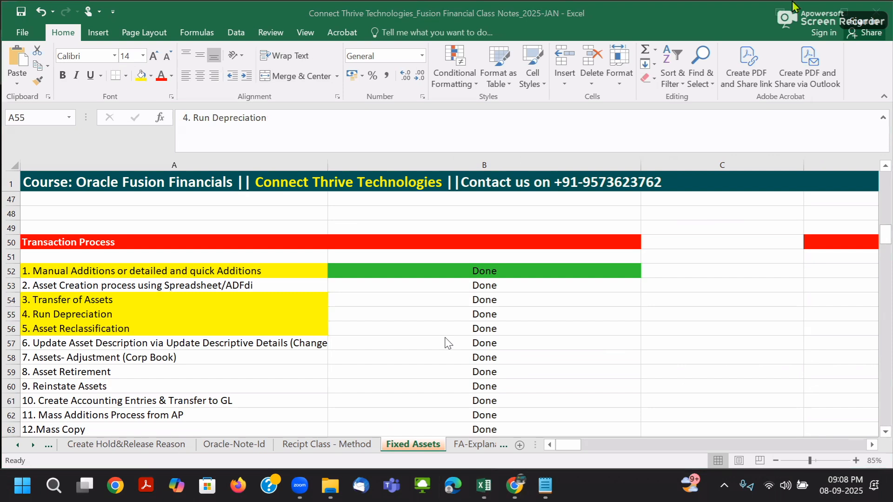
left_click(95, 301)
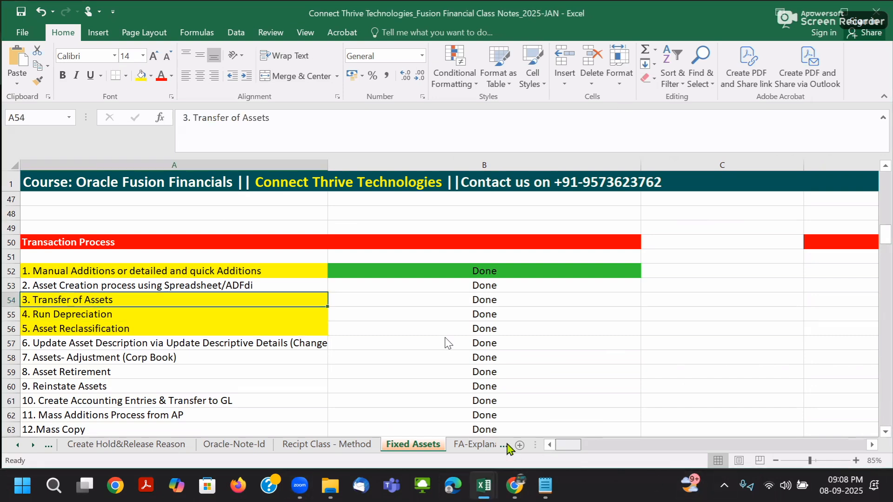
left_click(371, 300)
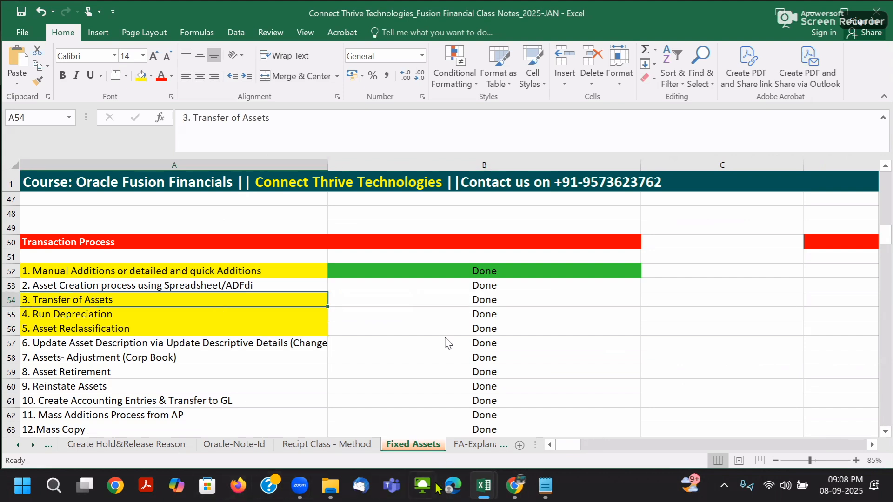
Step: Switch to Oracle Fusion in Chrome and dismiss the expired Manage Asset Categories page to return to the home page
mouse_move(514, 486)
left_click(526, 421)
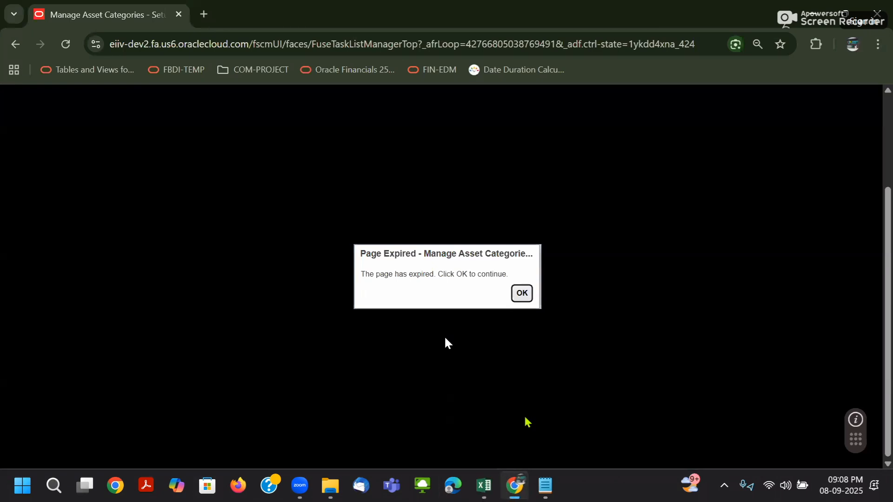
left_click(531, 295)
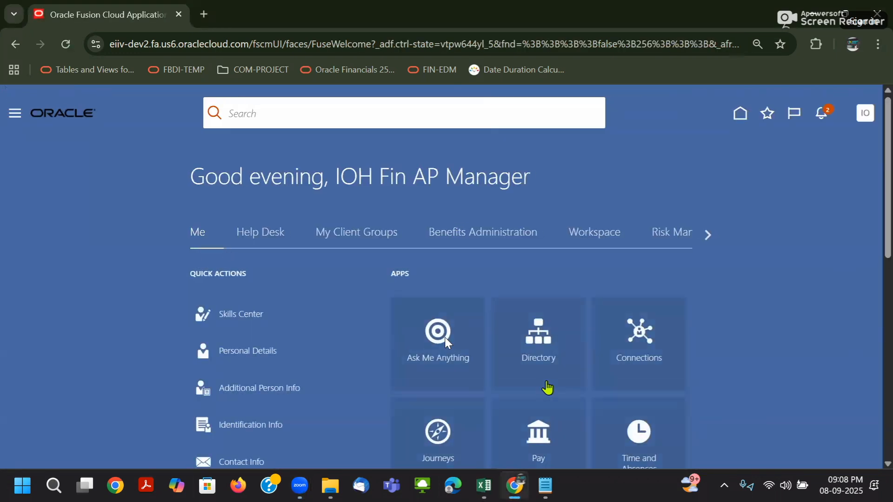
Step: Bring up the Fixed Assets group on the home page and open its Assets work area
left_click(708, 235)
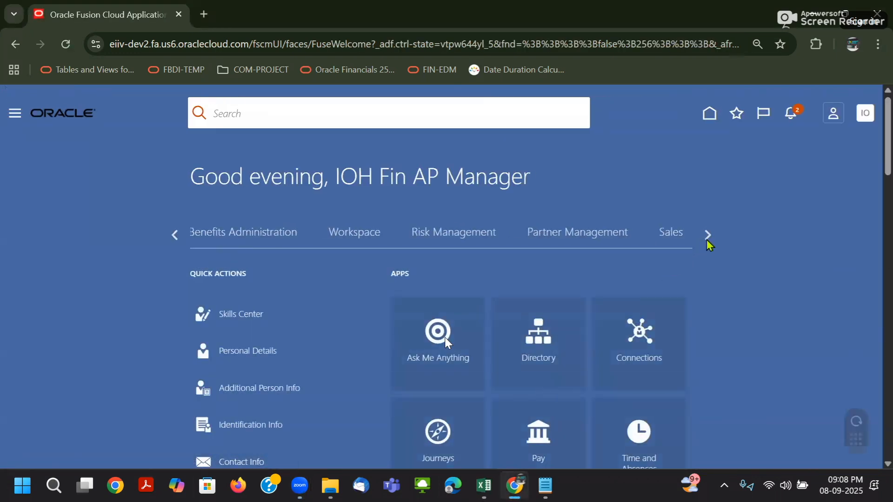
left_click(707, 238)
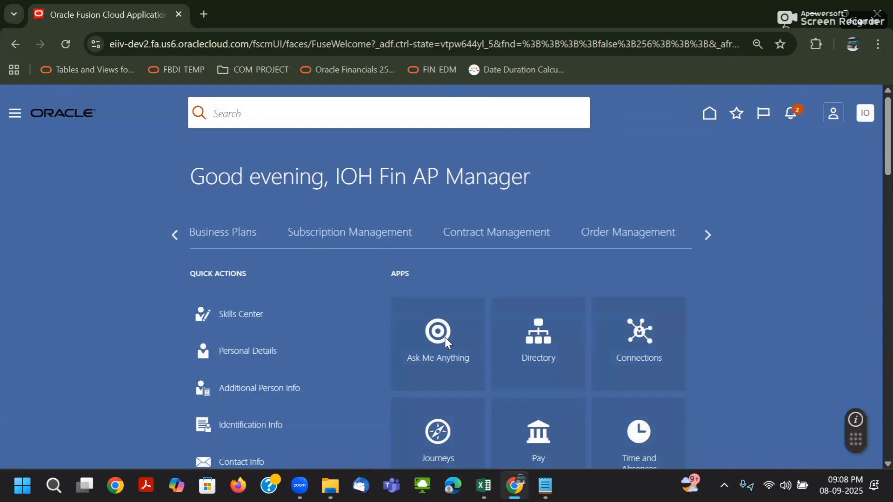
scroll(445, 343, "down", 3)
scroll(445, 343, "up", 1)
left_click(707, 159)
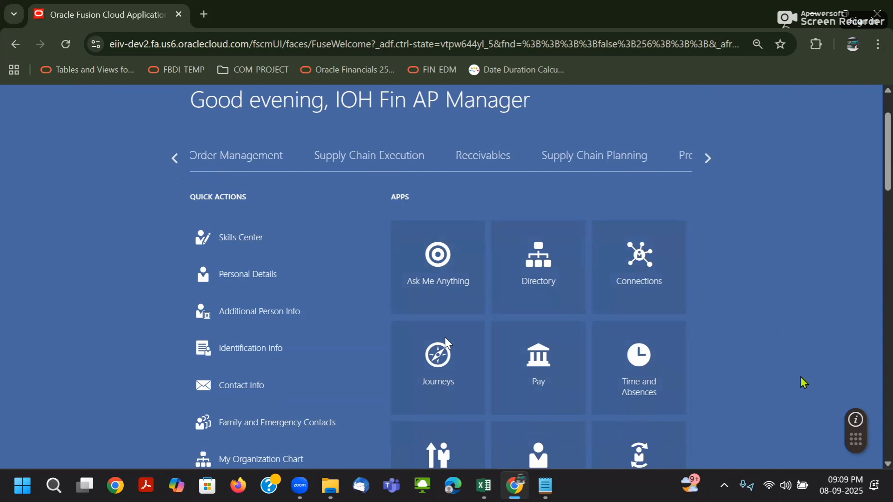
left_click(851, 486)
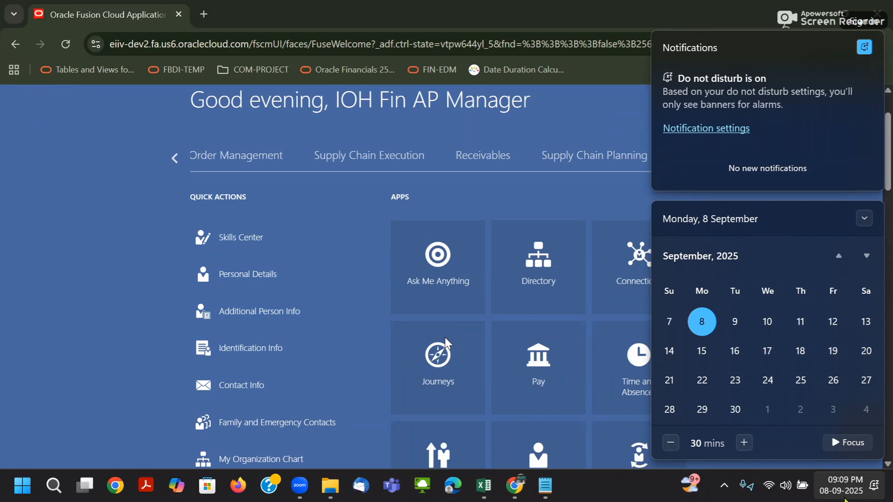
left_click(584, 107)
left_click(707, 158)
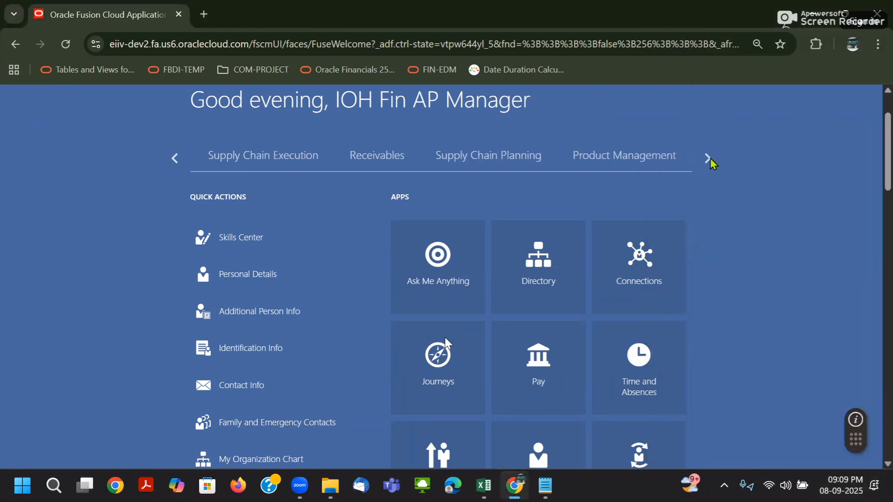
left_click(707, 159)
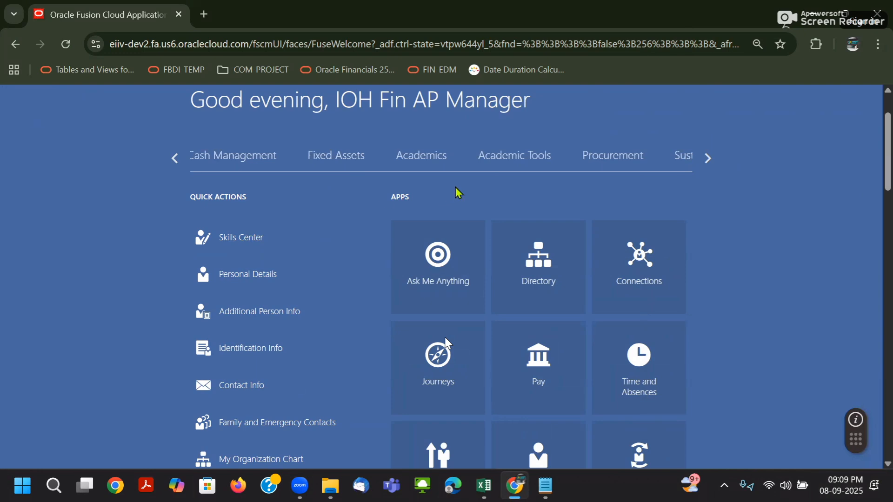
left_click(333, 158)
scroll(746, 279, "up", 2)
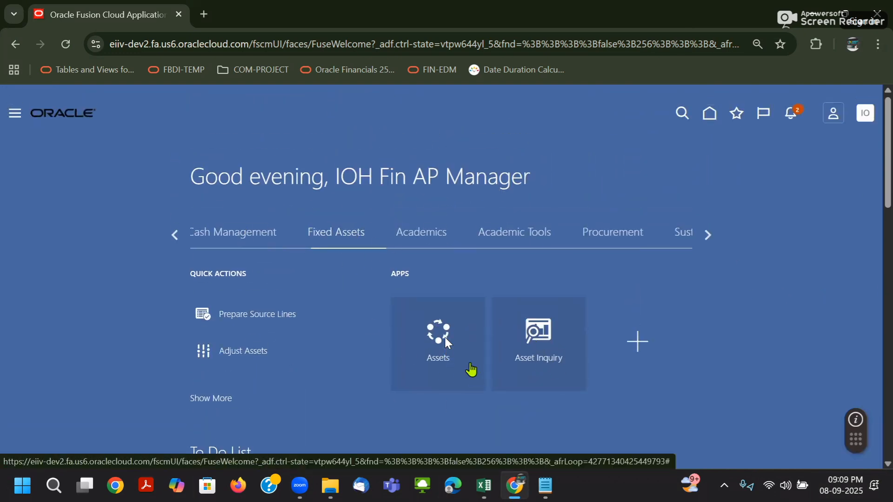
left_click(430, 339)
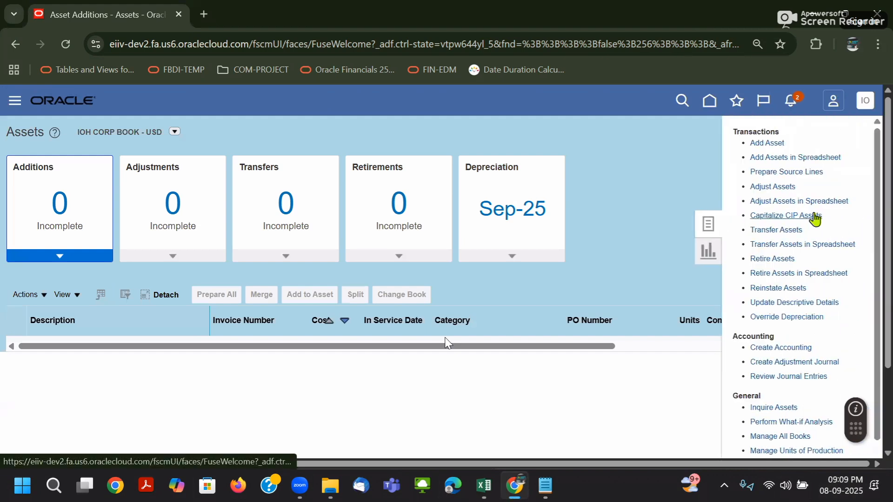
Step: Examine the HP Laptop i5 16GB SSD record among the recent additions in Asset Inquiry
left_click(711, 99)
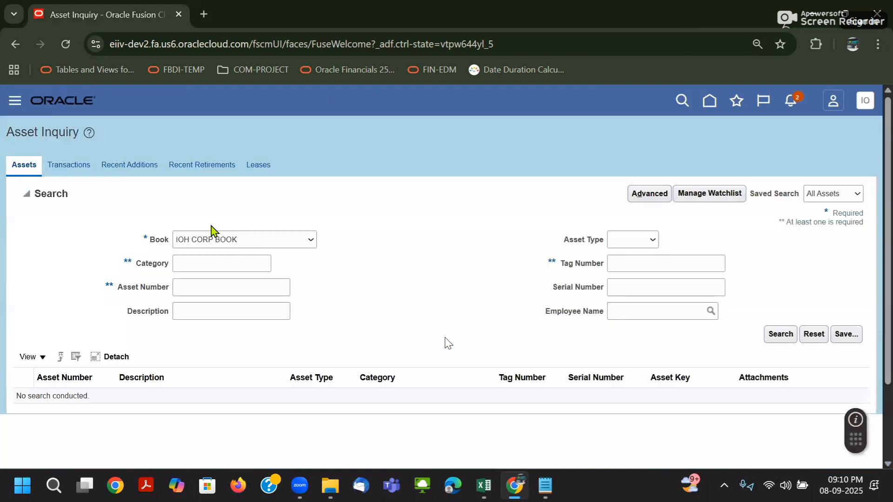
left_click(87, 169)
scroll(361, 235, "down", 1)
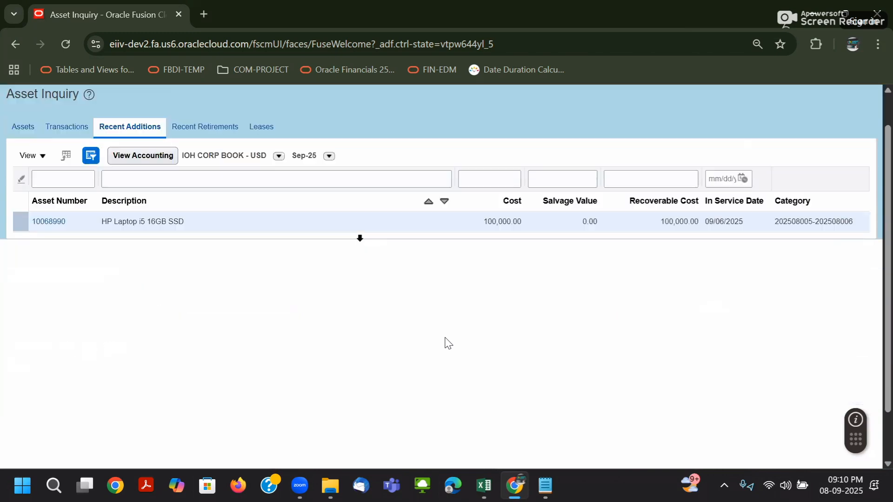
left_click(47, 191)
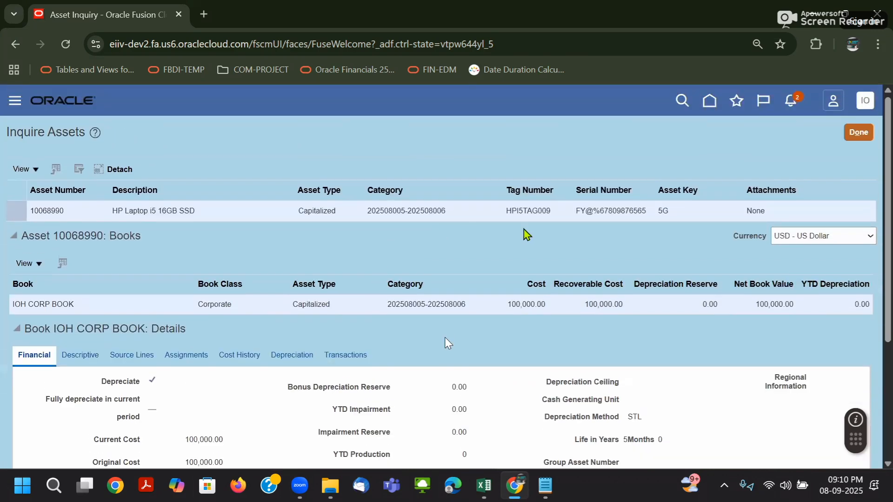
left_click(858, 134)
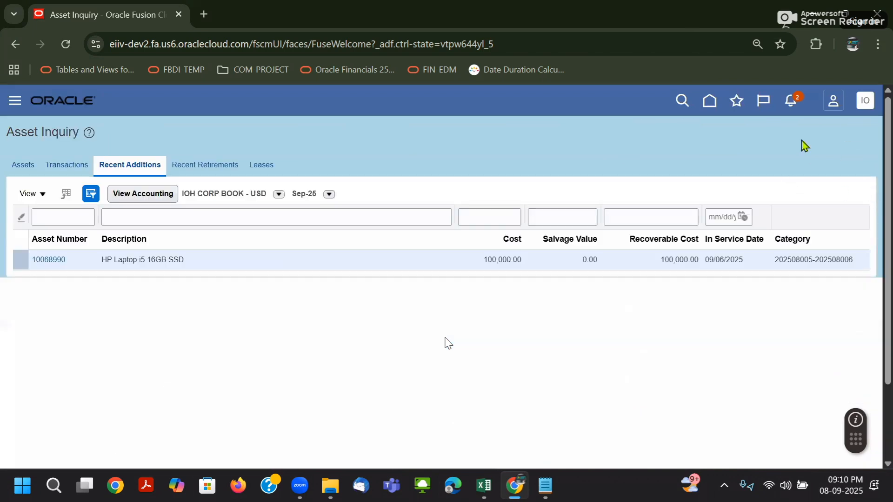
left_click(709, 100)
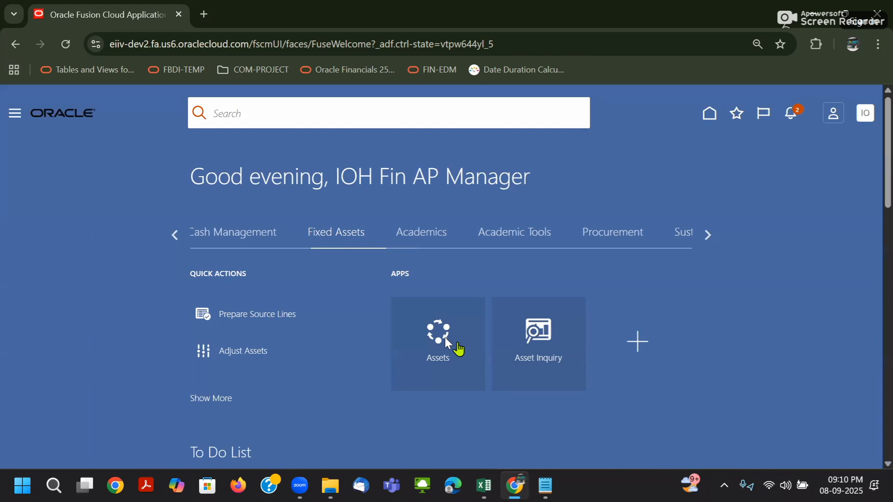
left_click(438, 340)
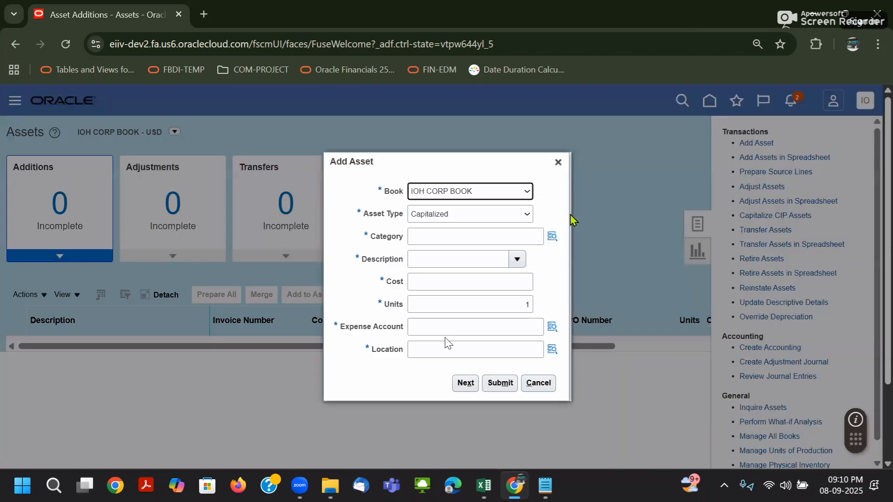
left_click(552, 237)
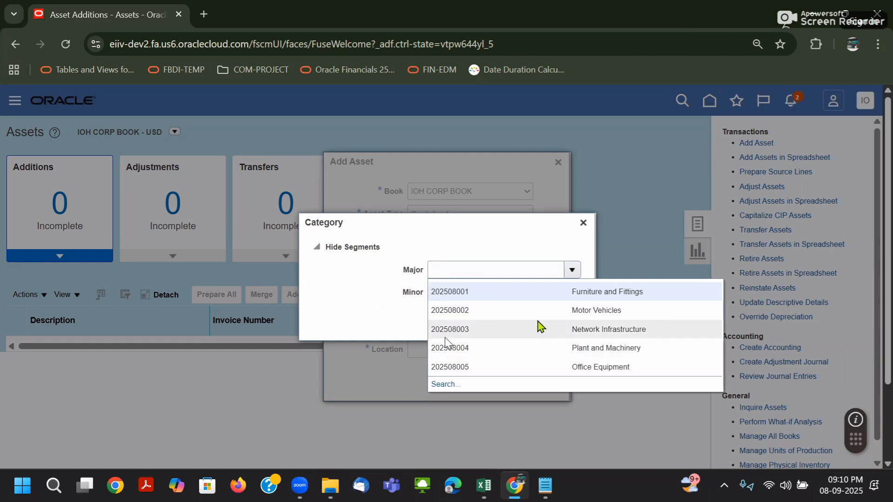
left_click(553, 310)
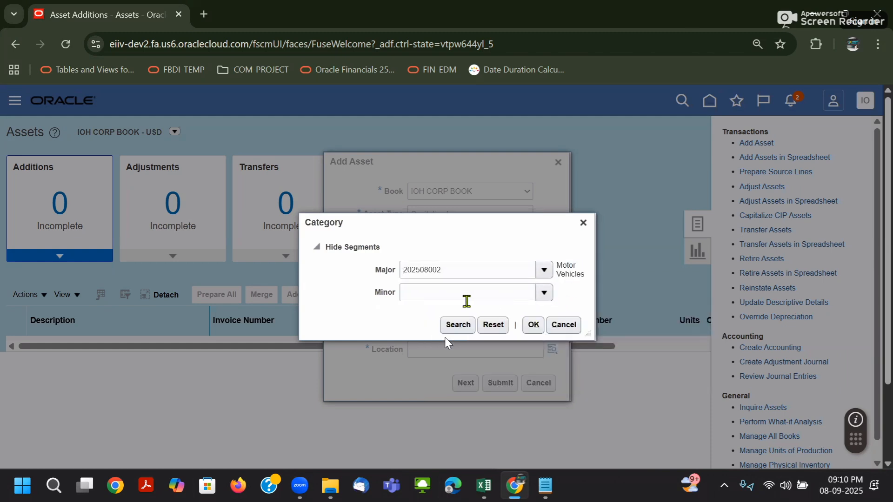
left_click(457, 316)
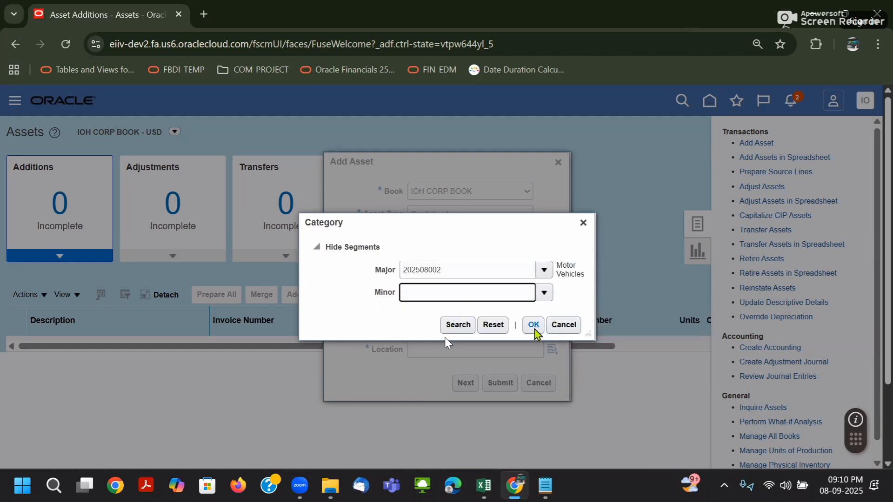
left_click(534, 325)
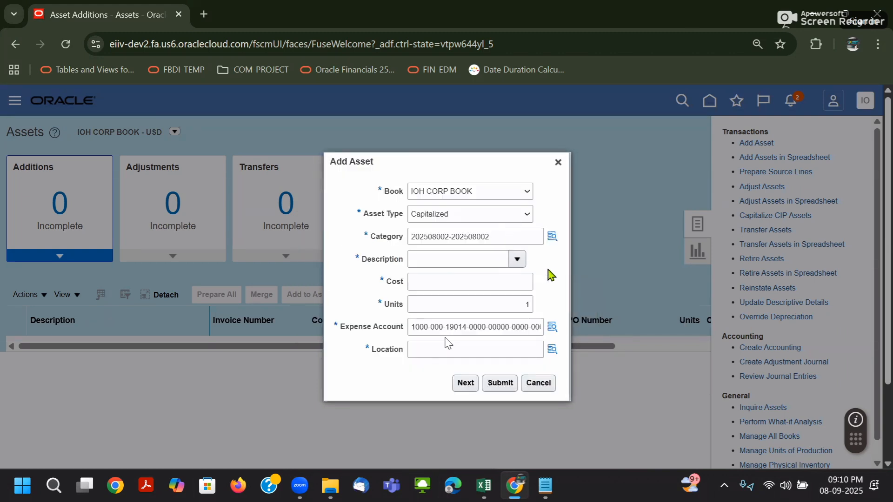
left_click(443, 260)
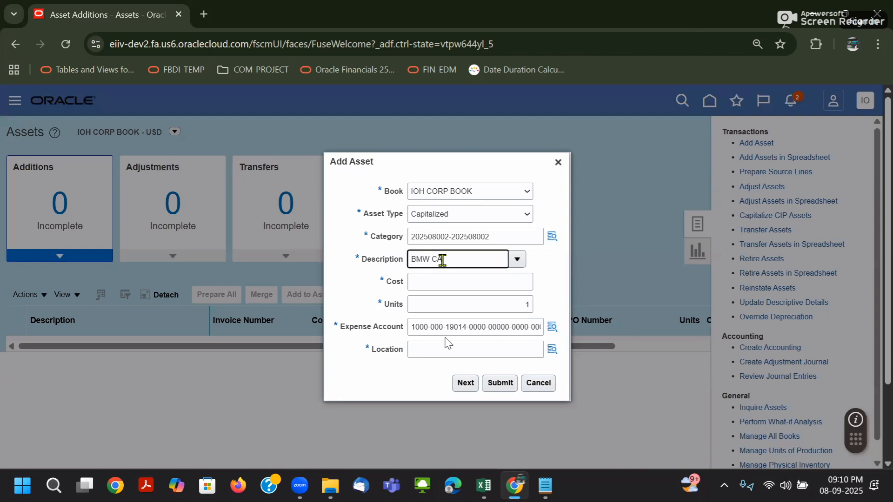
left_click(458, 286)
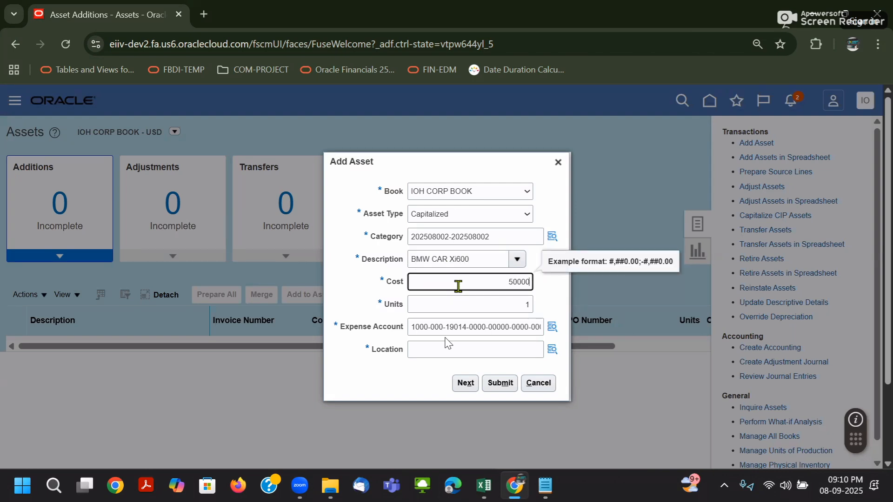
Step: Set the new asset's location country to UNITED STATES, state to MARYLAND and city to DES MOINES
left_click(553, 353)
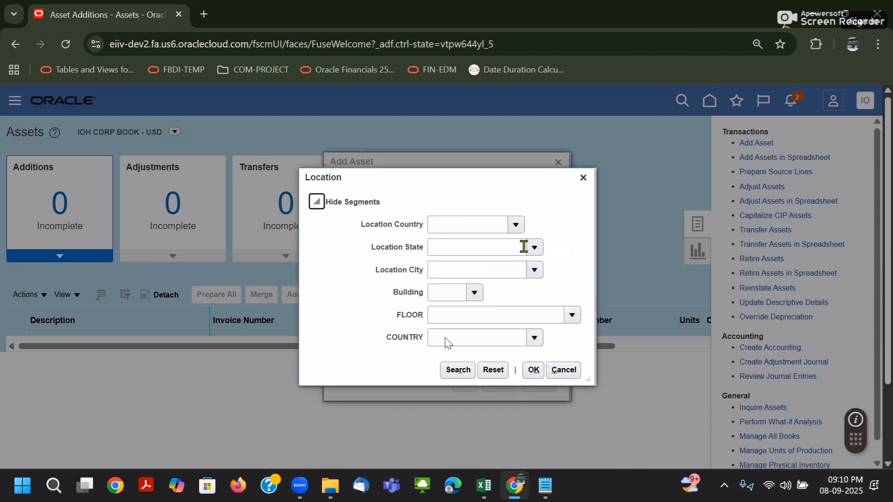
left_click(512, 248)
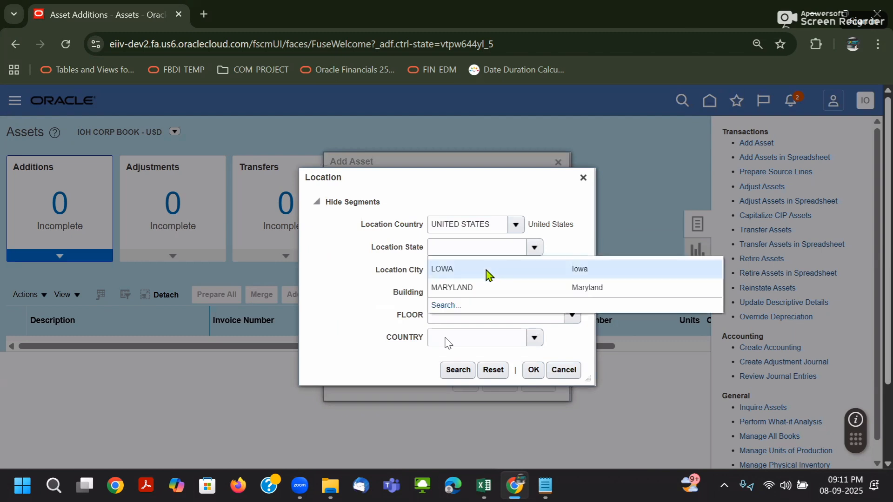
left_click_drag(508, 273, 559, 237)
left_click(536, 250)
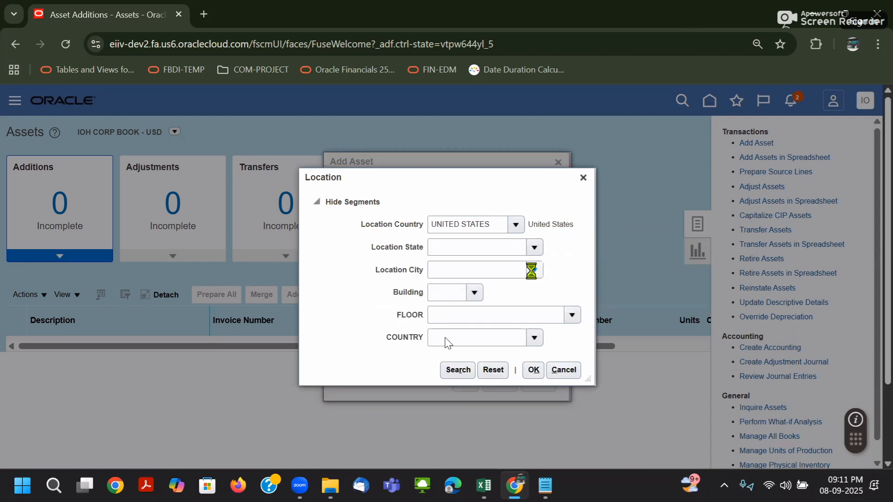
left_click(538, 271)
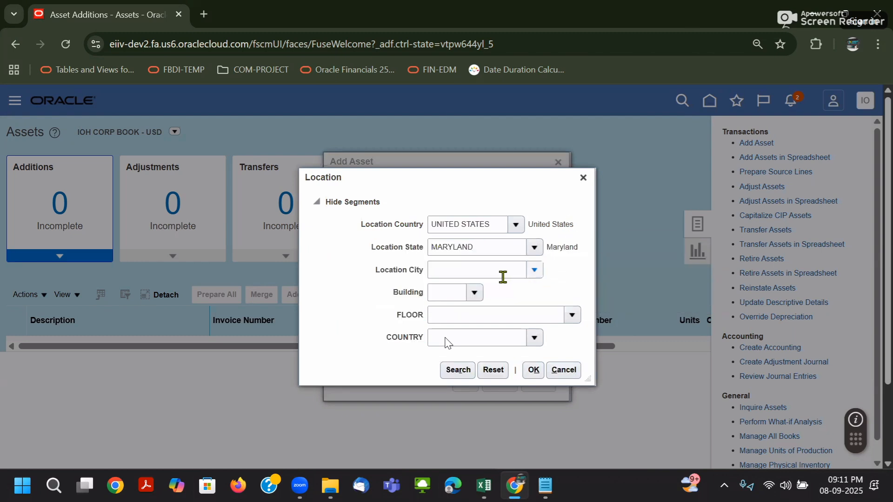
left_click(504, 301)
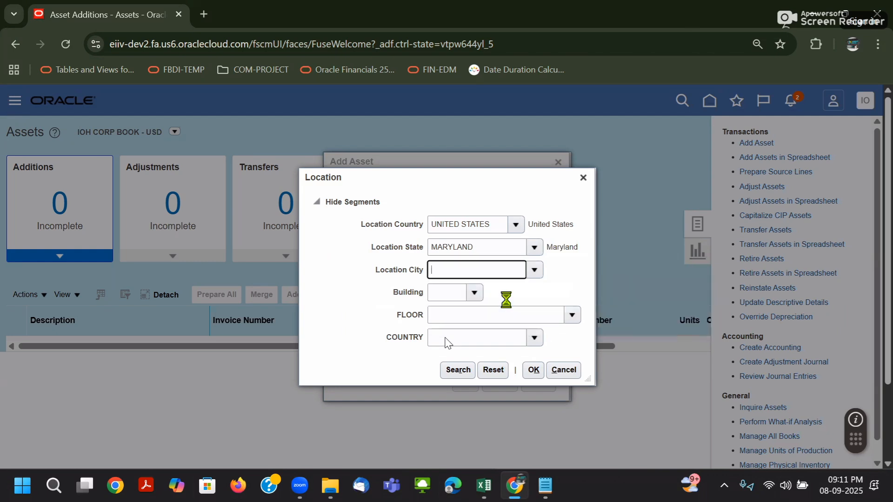
Step: Complete the location with building IOH - Plant, floor 2nd-FLOOR and a COUNTRY value, and continue to the full asset details
left_click(475, 293)
left_click(462, 335)
left_click(569, 317)
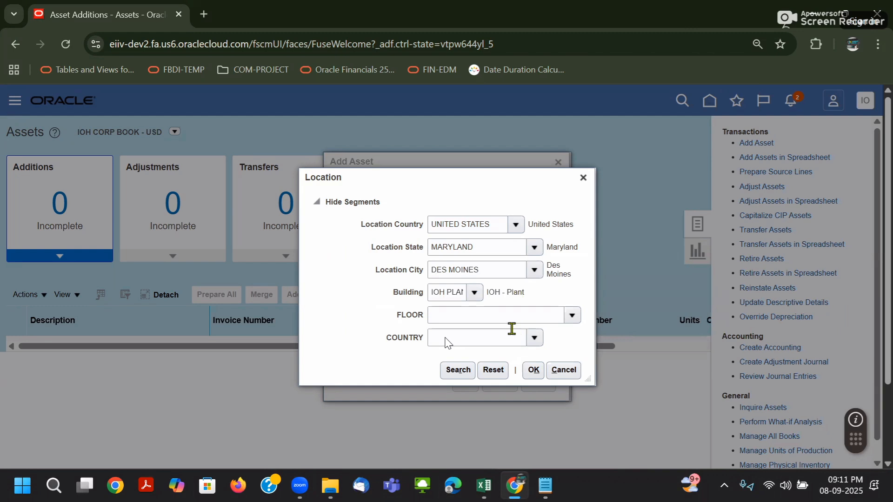
left_click(486, 355)
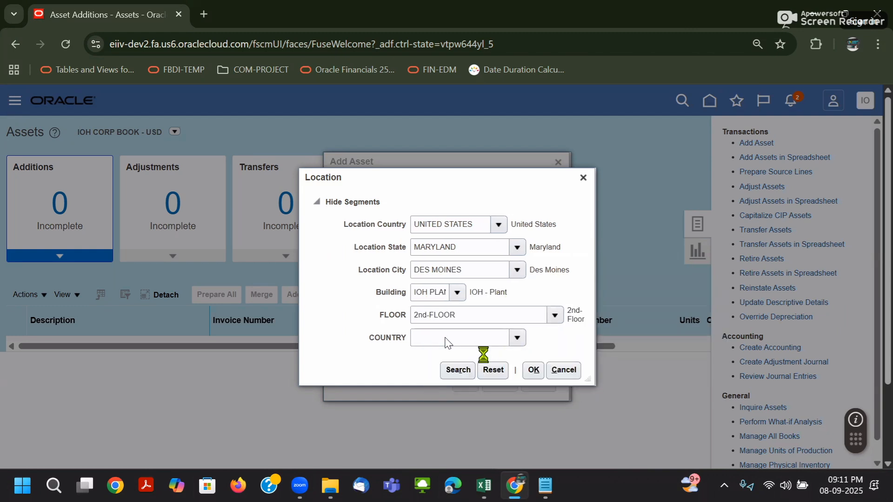
left_click(458, 346)
left_click(456, 207)
left_click(533, 370)
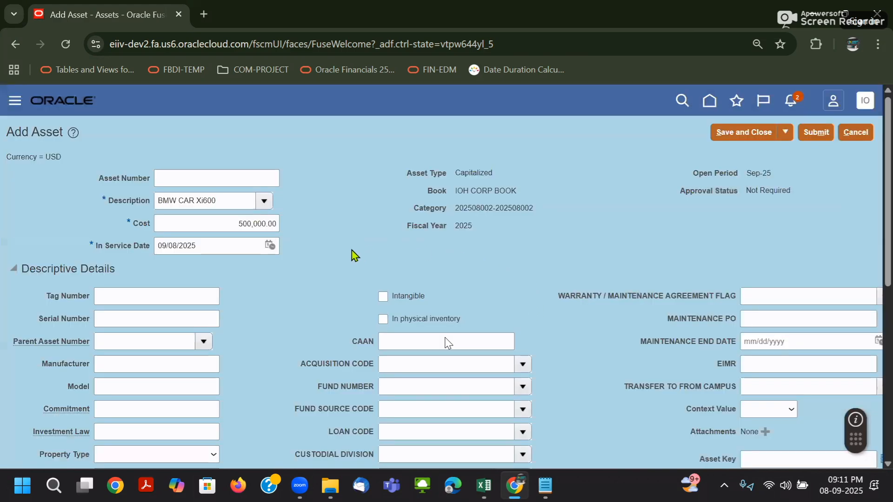
Step: Set the asset key to 00 (Default) in the BMW asset's descriptive details
scroll(219, 294, "down", 7)
scroll(832, 246, "up", 2)
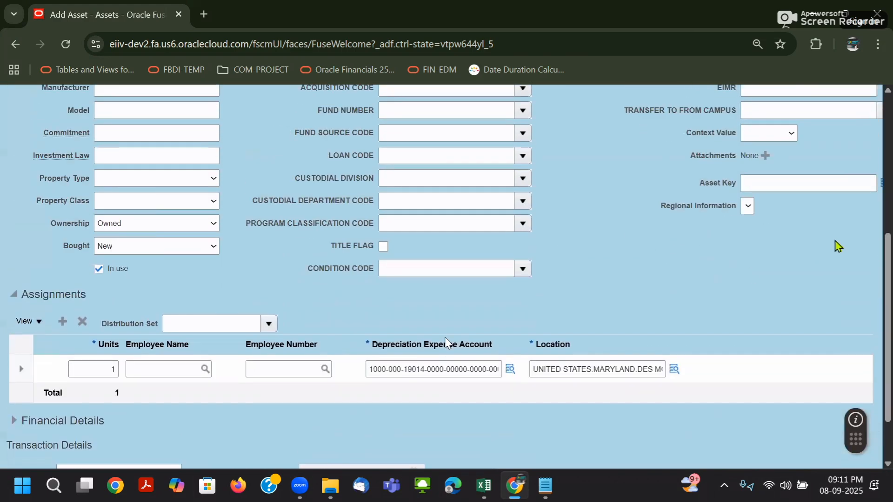
left_click(828, 187)
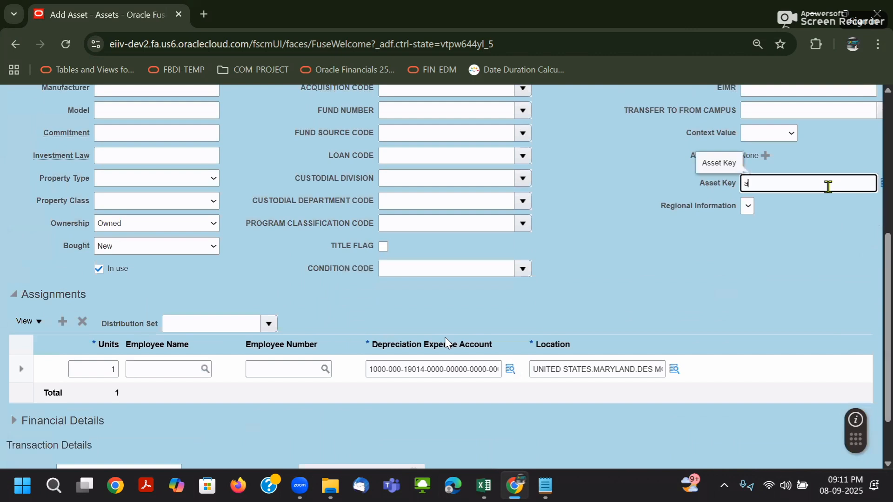
key("Tab")
key("Return")
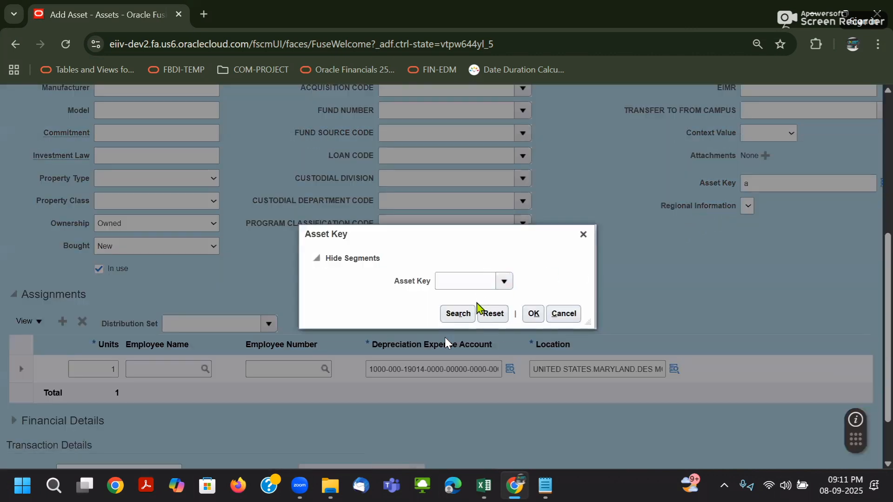
left_click(503, 282)
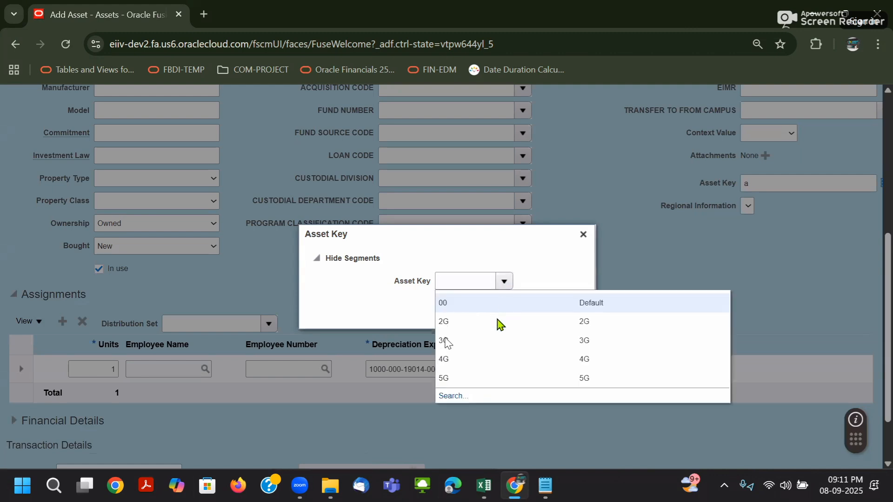
left_click(488, 302)
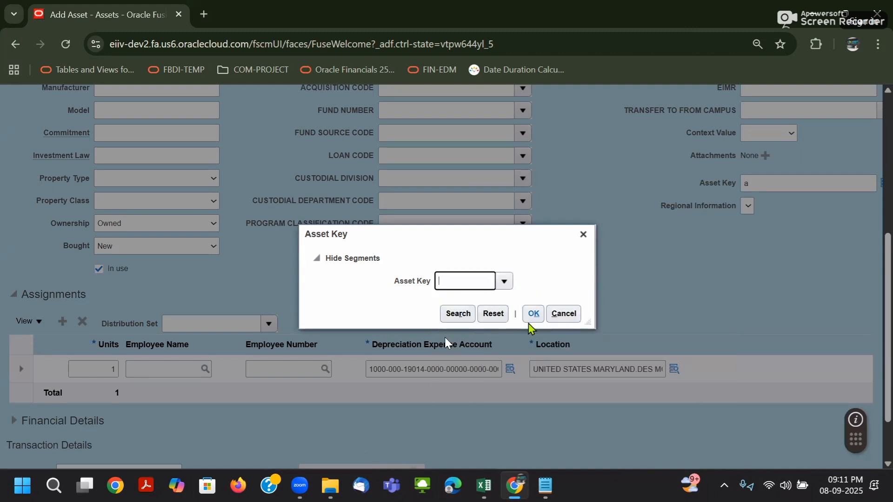
left_click(534, 314)
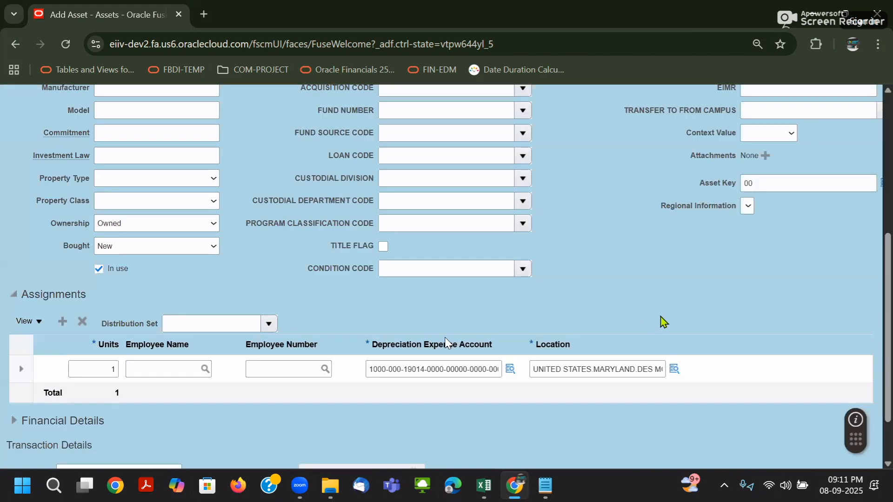
Step: Assign the single unit to the IOH Fin AP Manager employee and expand the asset's financial details
scroll(455, 328, "down", 2)
left_click(162, 300)
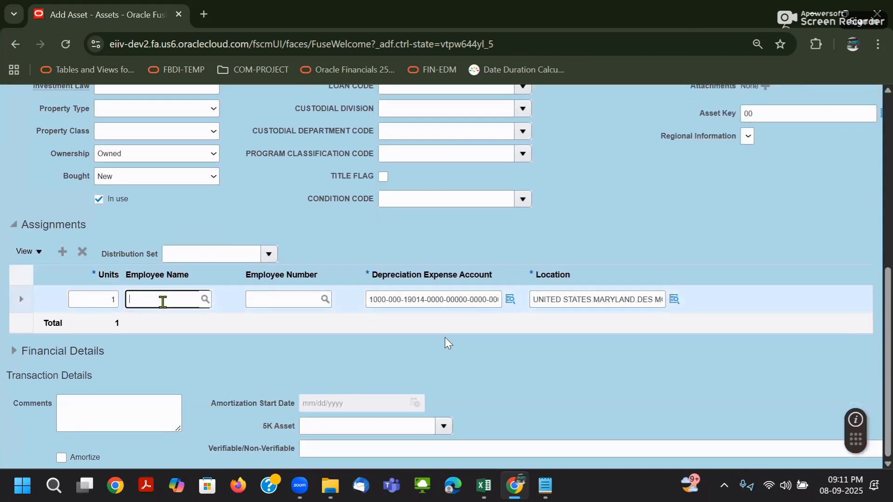
type("ioh")
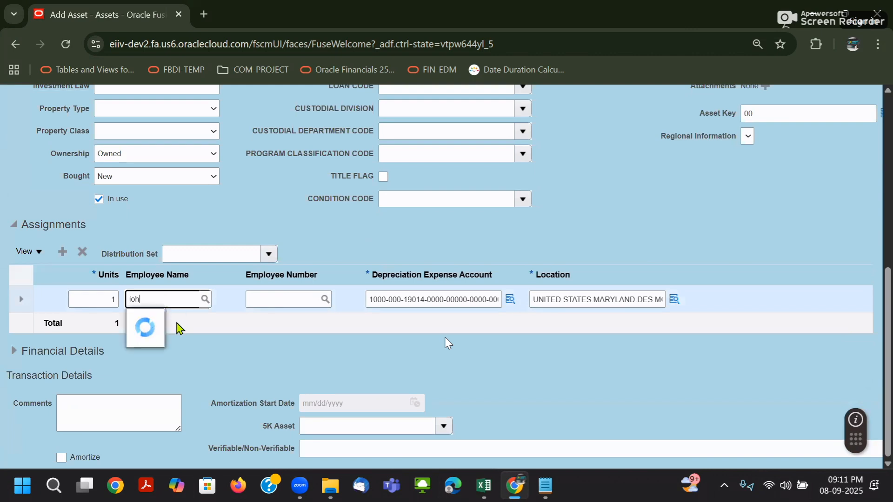
left_click(181, 319)
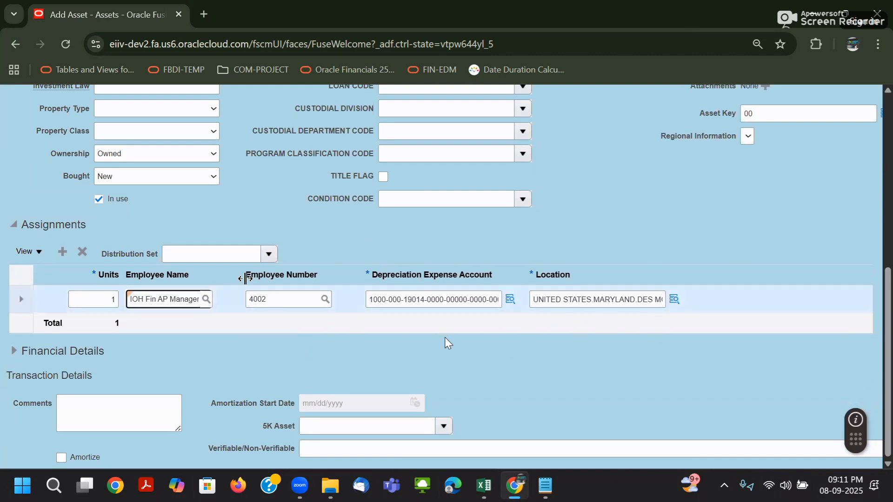
left_click(12, 352)
scroll(194, 408, "down", 3)
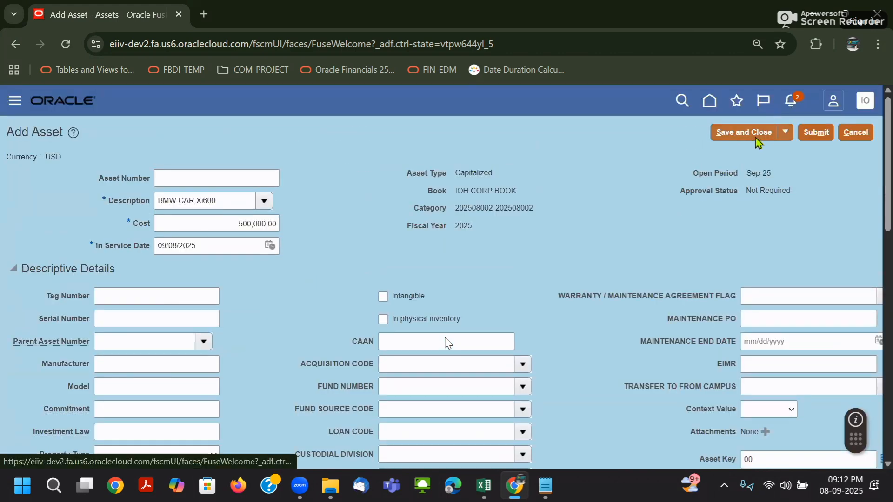
Step: Submit the BMW CAR Xi600 asset and post all additions that are ready to post
left_click(816, 133)
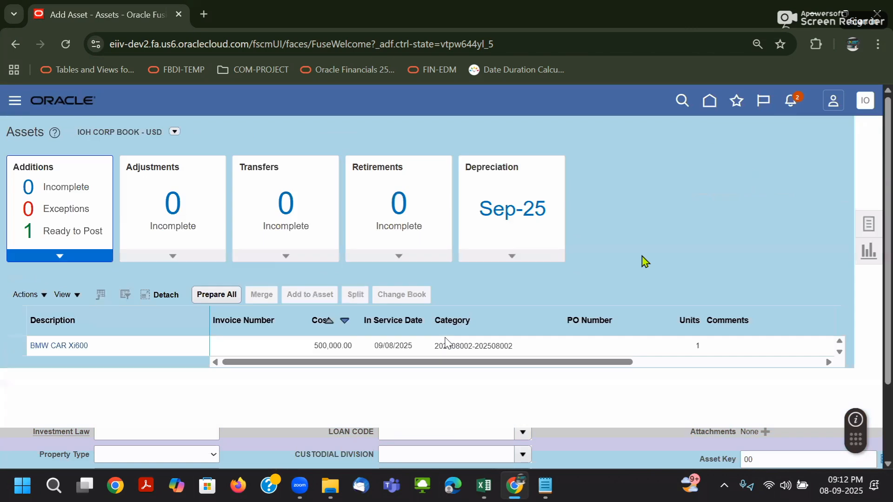
left_click(116, 348)
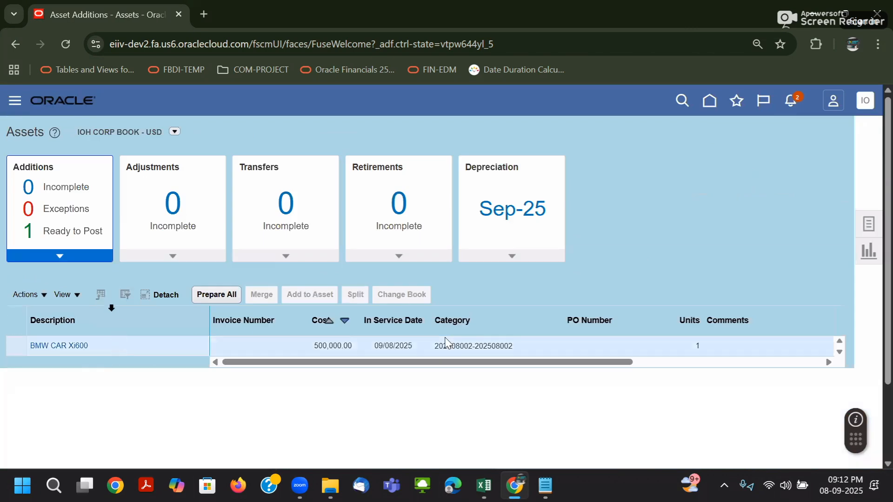
left_click(62, 233)
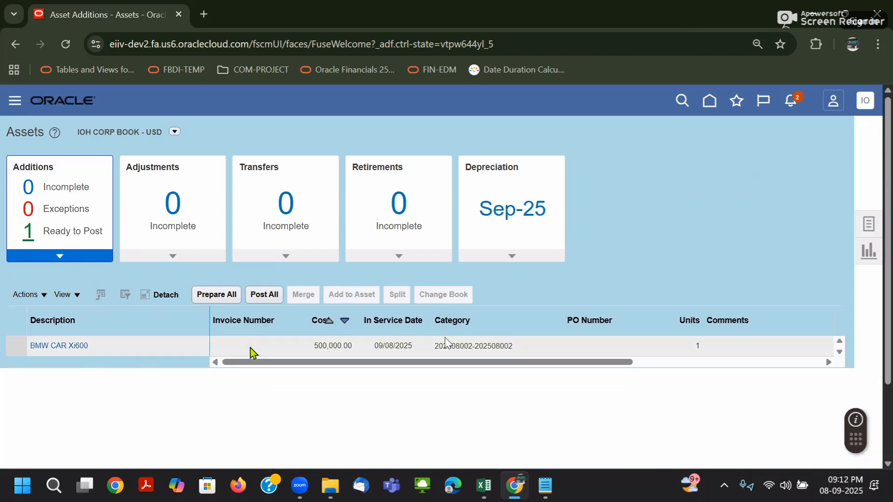
left_click(264, 294)
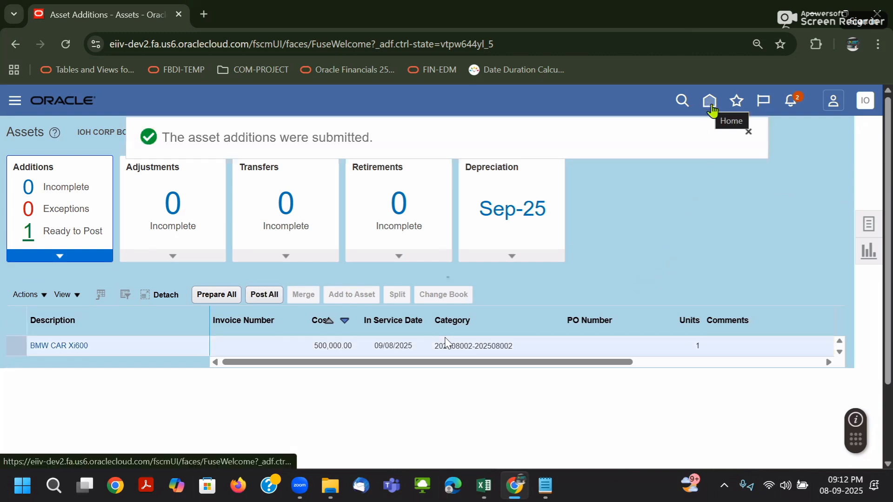
Step: Check the recent additions and retirements in Asset Inquiry, view BMW CAR Xi600 asset 10068992, and return to the home page
left_click(868, 223)
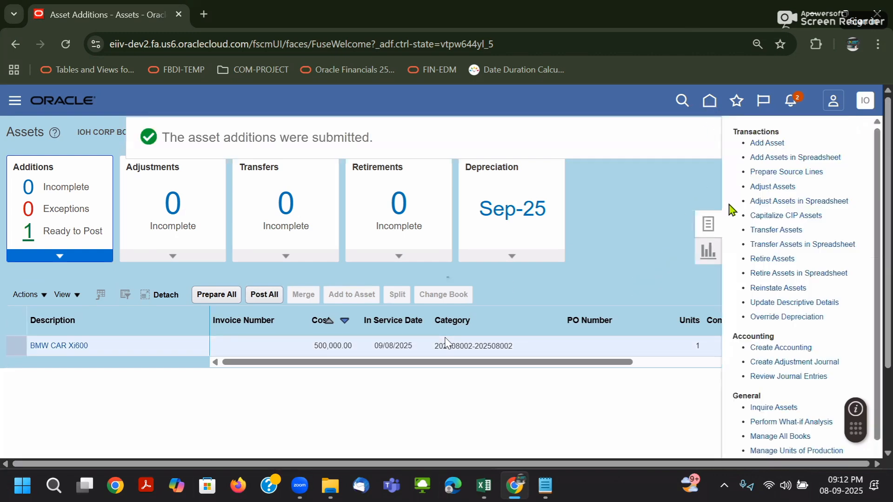
left_click(711, 107)
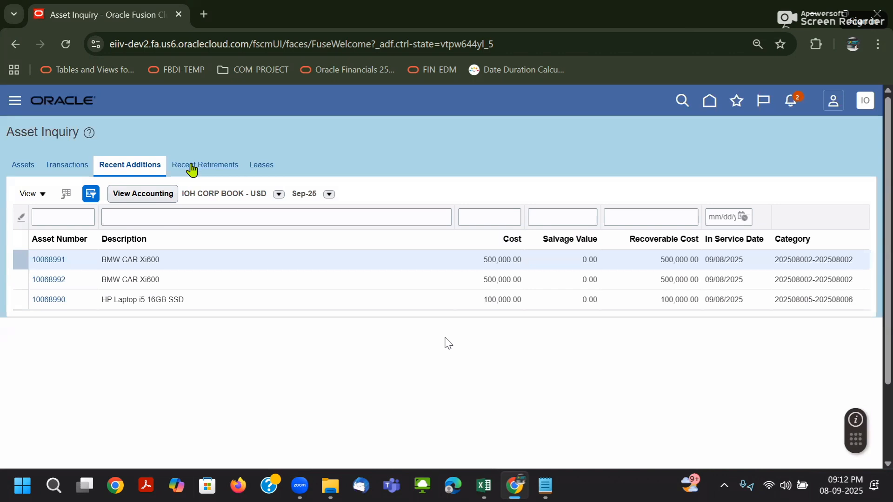
left_click(191, 170)
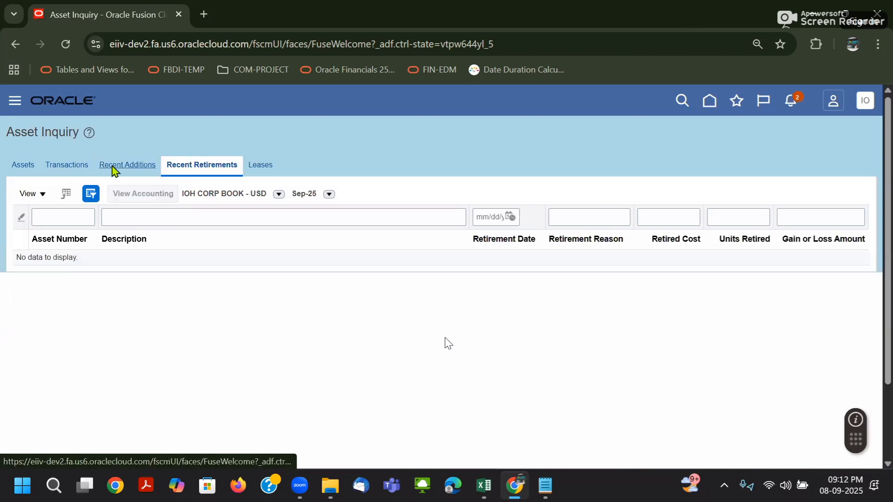
left_click(112, 169)
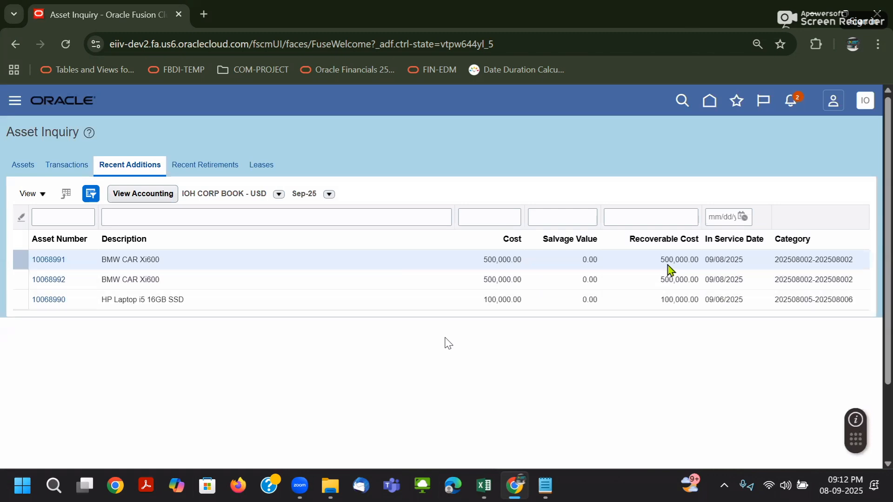
left_click(56, 280)
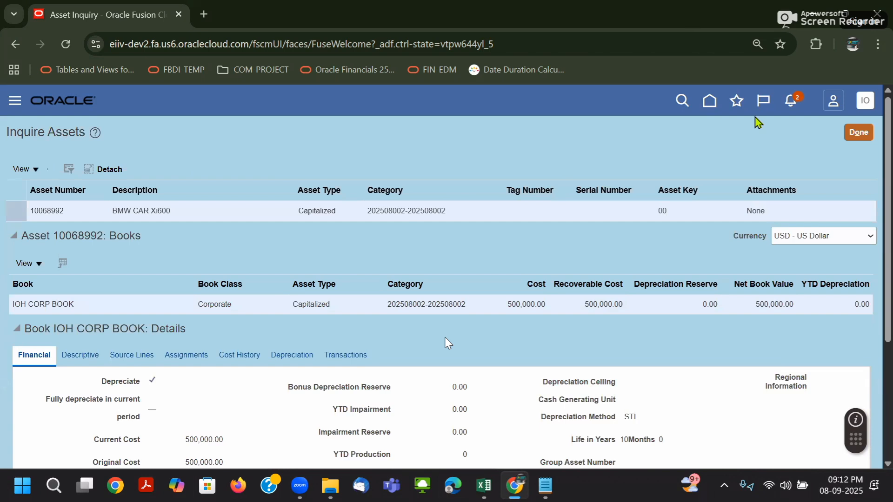
left_click(710, 101)
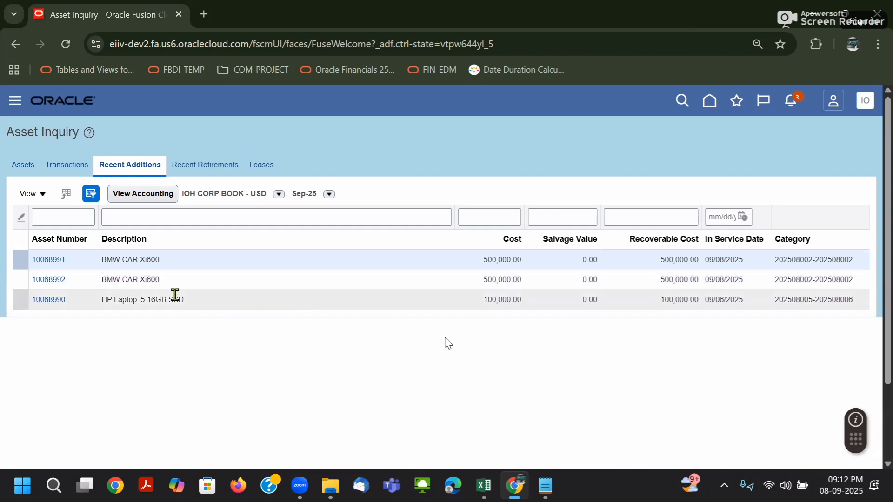
Step: Review the financial, depreciation and assignment details of BMW CAR Xi600 asset 10068992, including its location segments
left_click(61, 281)
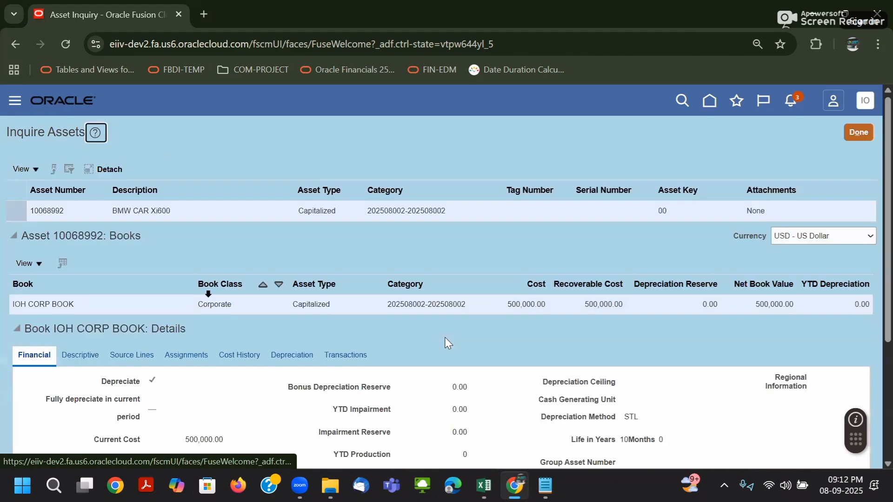
scroll(719, 339, "down", 4)
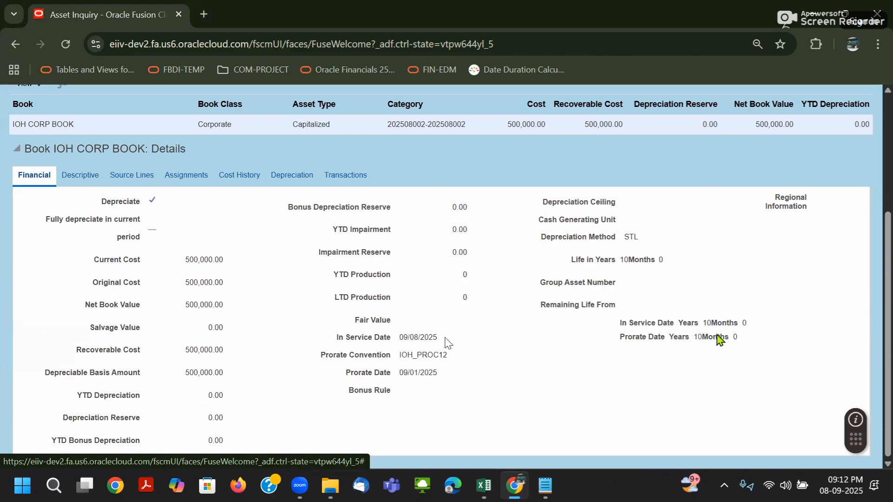
left_click(292, 177)
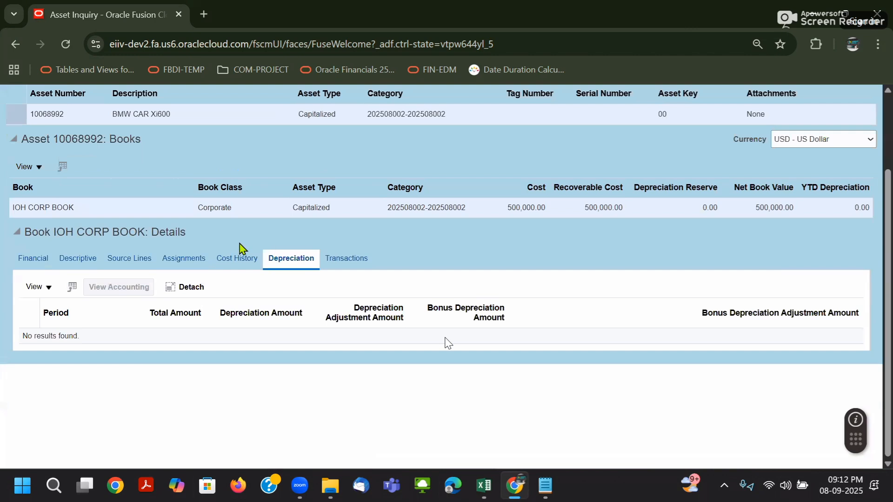
left_click(182, 259)
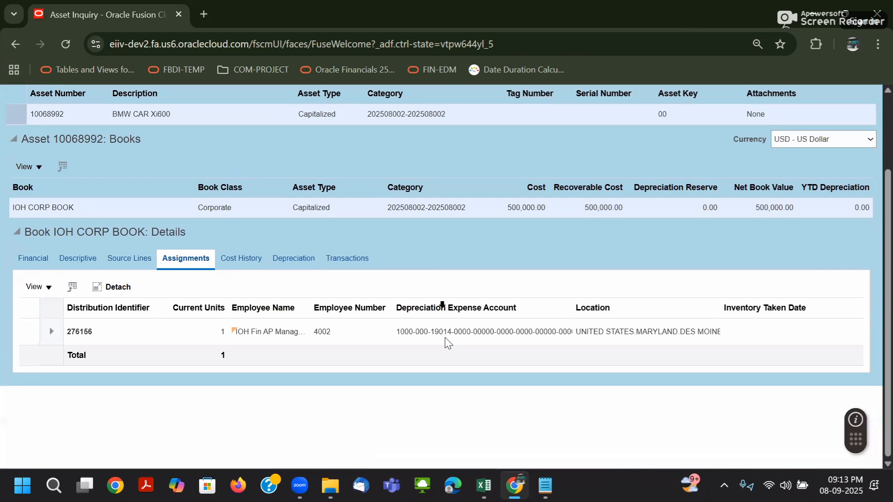
mouse_move(618, 331)
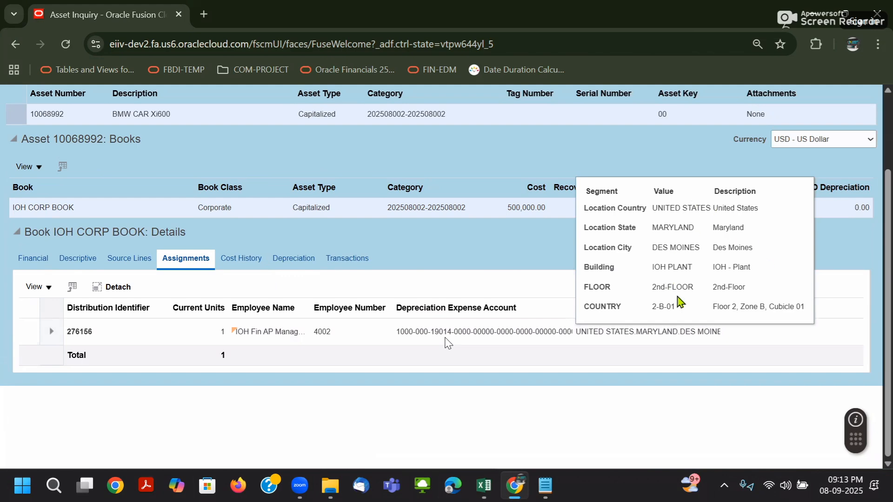
scroll(705, 328, "up", 3)
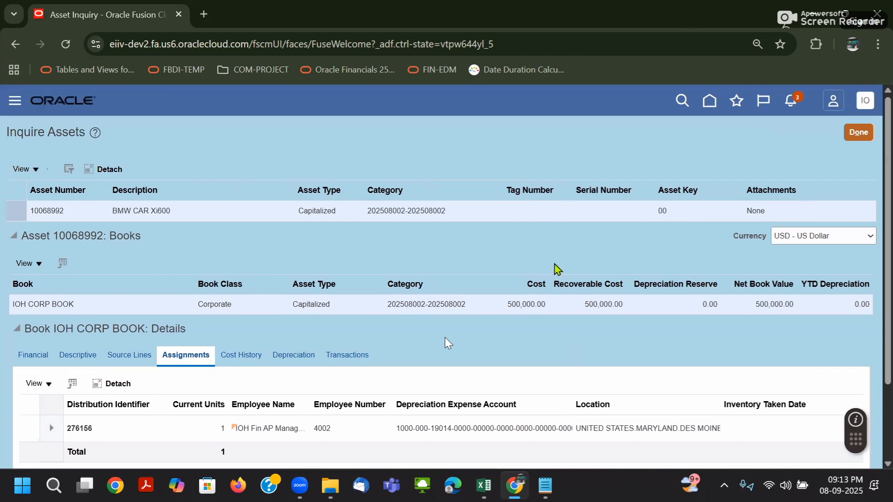
Step: Copy the asset number from the BMW CAR Xi600 inquiry record and close the record
left_click_drag(67, 211, 29, 211)
right_click(49, 208)
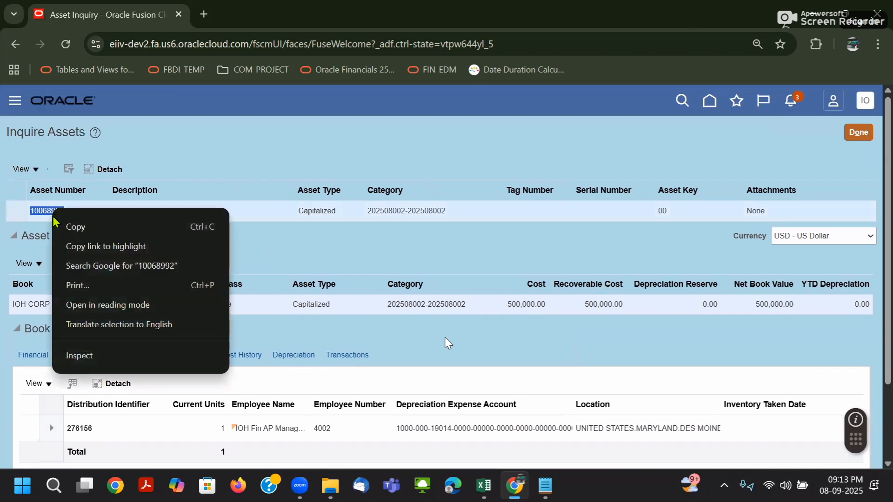
left_click(72, 226)
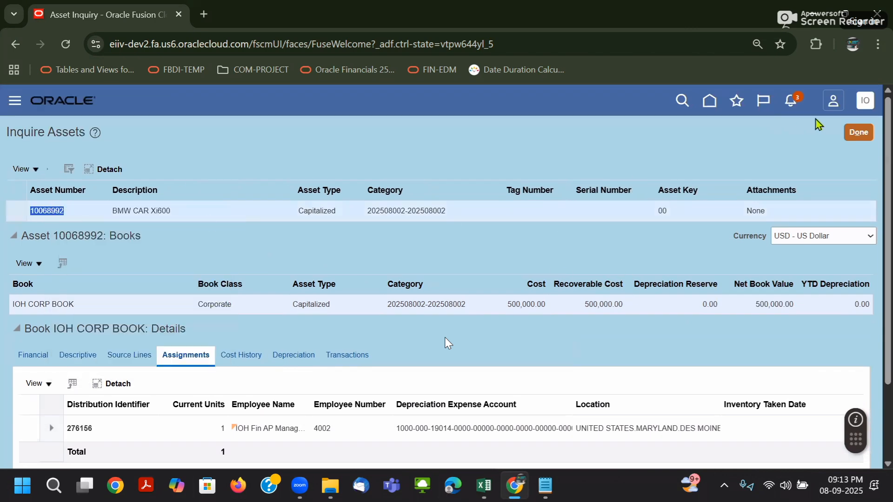
left_click(859, 133)
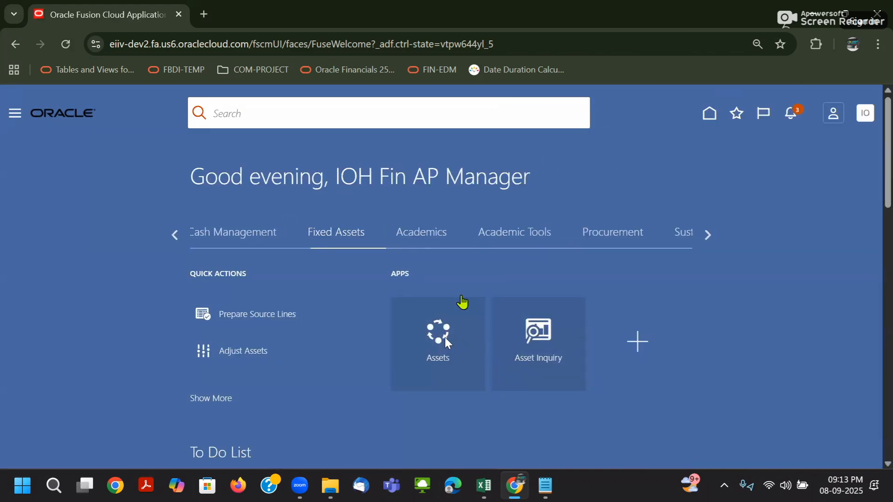
Step: Open Transfer Assets and search IOH CORP BOOK for the BMW car by its copied asset number, 10068992
left_click(461, 300)
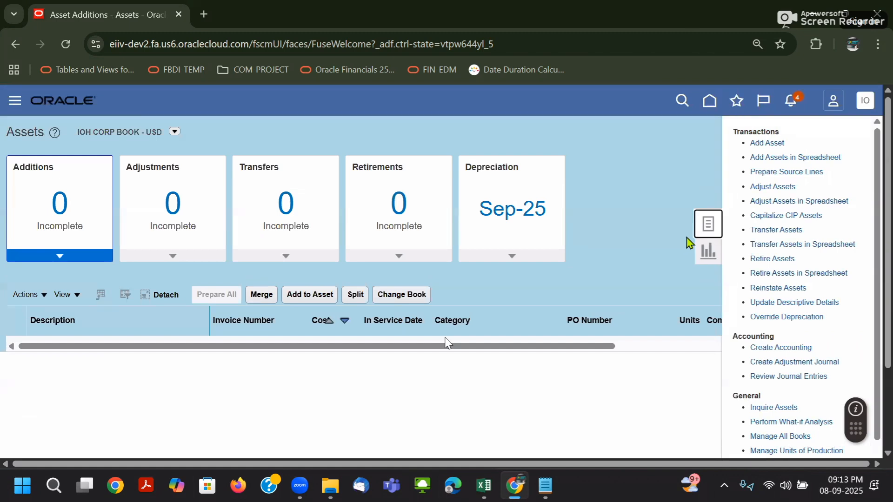
left_click(788, 231)
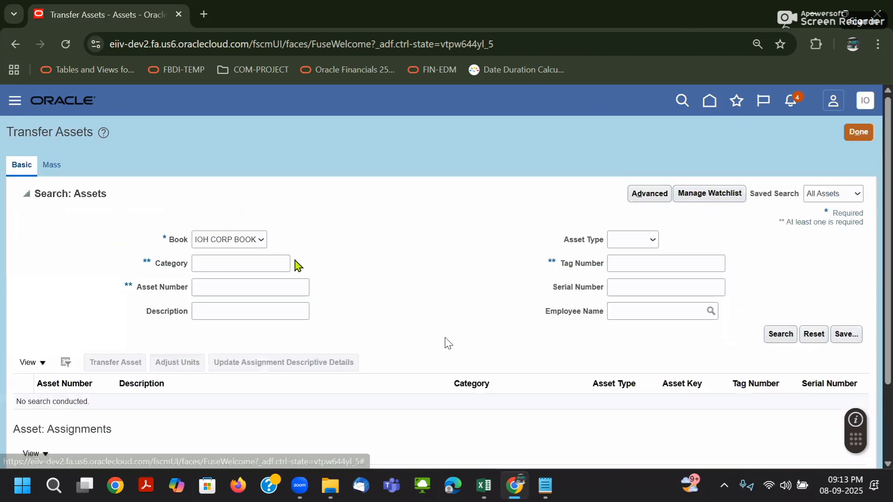
left_click(233, 289)
key("ctrl+v")
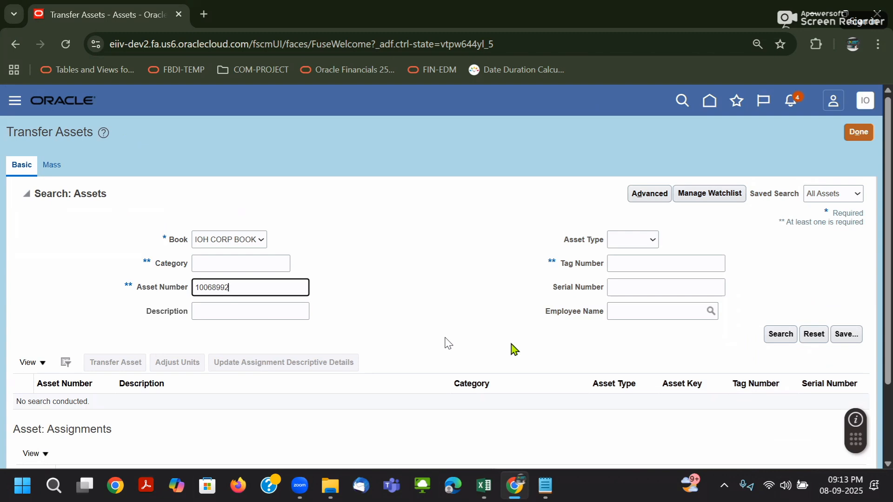
key("Return")
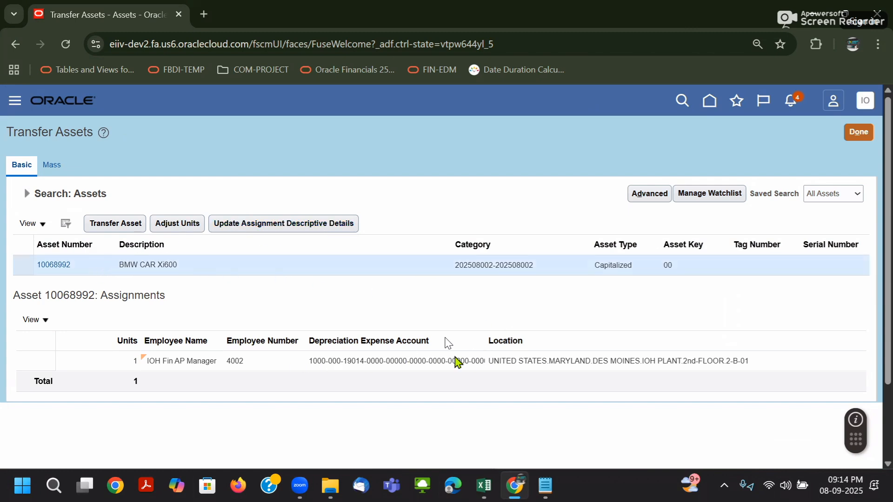
triple_click(436, 361)
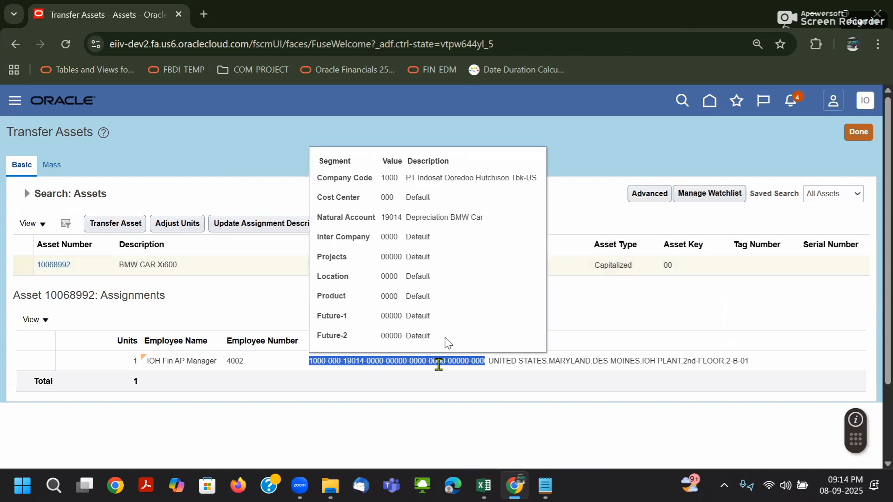
left_click(545, 486)
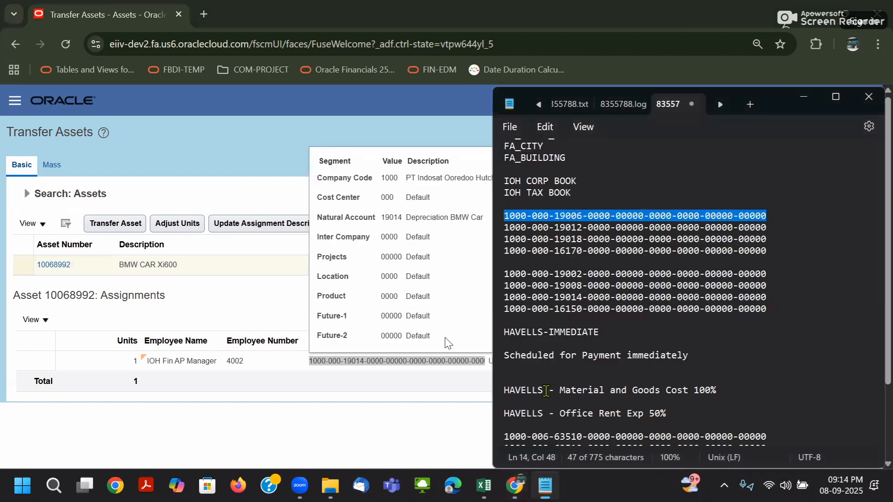
key("Home")
key("Return")
key("Return")
key("Return")
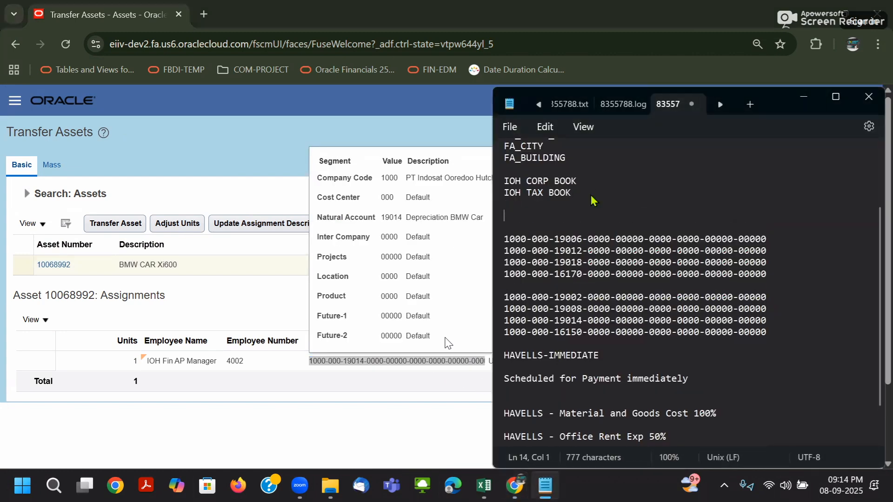
key("Up")
key("Up")
key("Up")
key("ctrl+v")
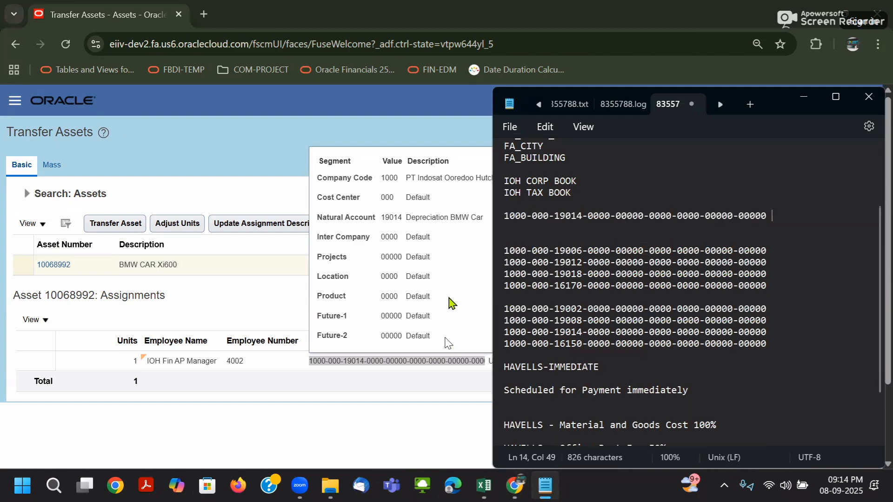
Step: Copy the assignment's location, UNITED STATES.MARYLAND.DES MOINES.IOH PLANT.2nd-FLOOR.2-B-01, into the Notepad notes below the pasted account, and return to Transfer Assets
key("alt+Tab")
triple_click(546, 359)
key("alt+Tab")
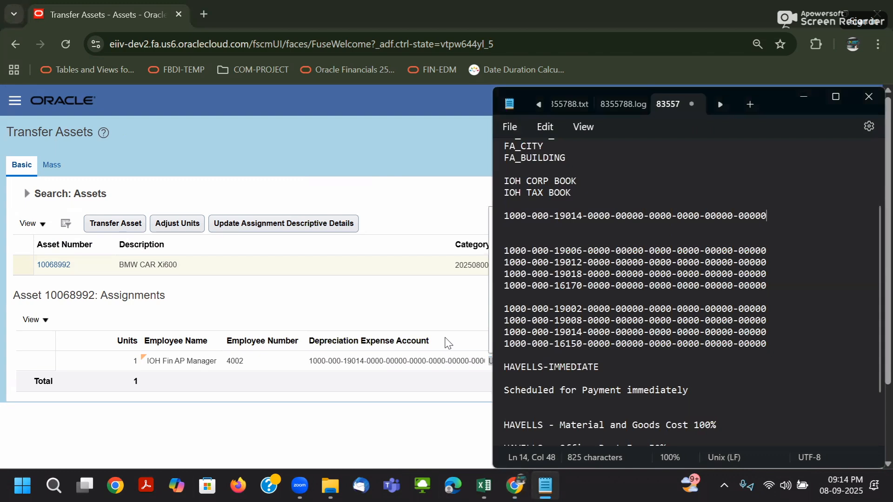
key("Return")
key("Return")
key("ctrl+v")
left_click(361, 304)
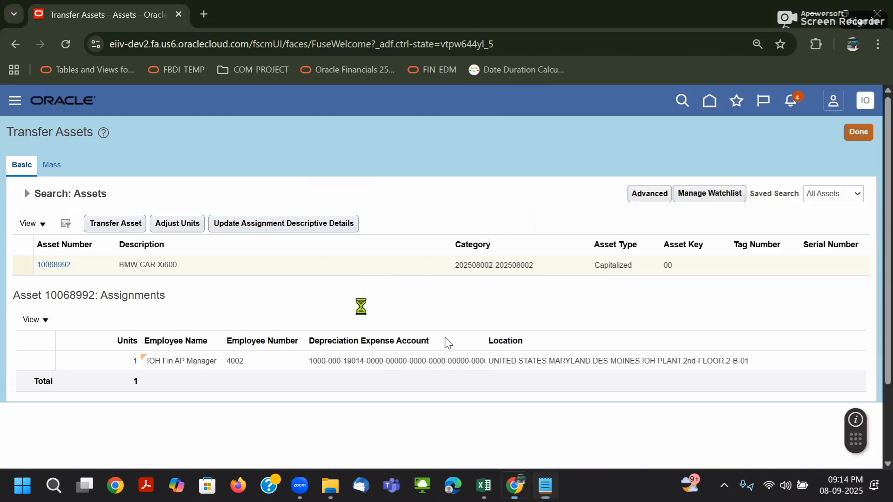
Step: Start transferring BMW CAR Xi600, set the existing assignment's new units to 0, and add an assignment line with 1 new unit
left_click(90, 269)
left_click(99, 230)
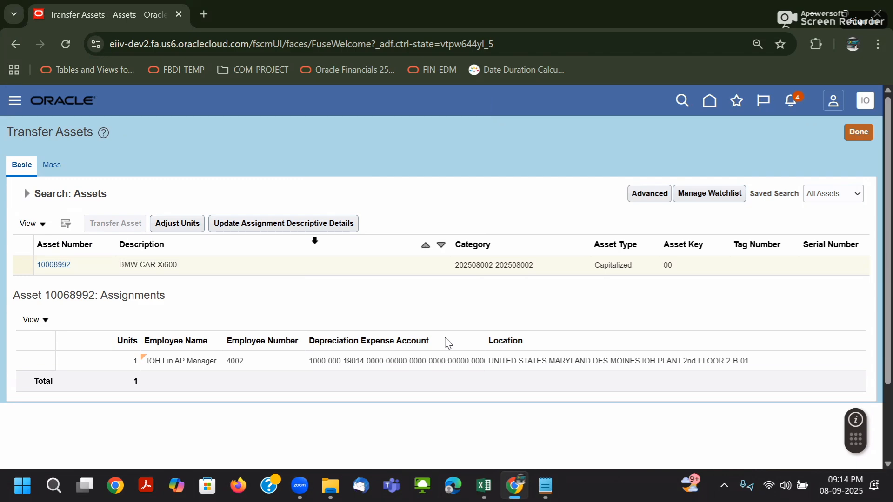
scroll(239, 317, "down", 2)
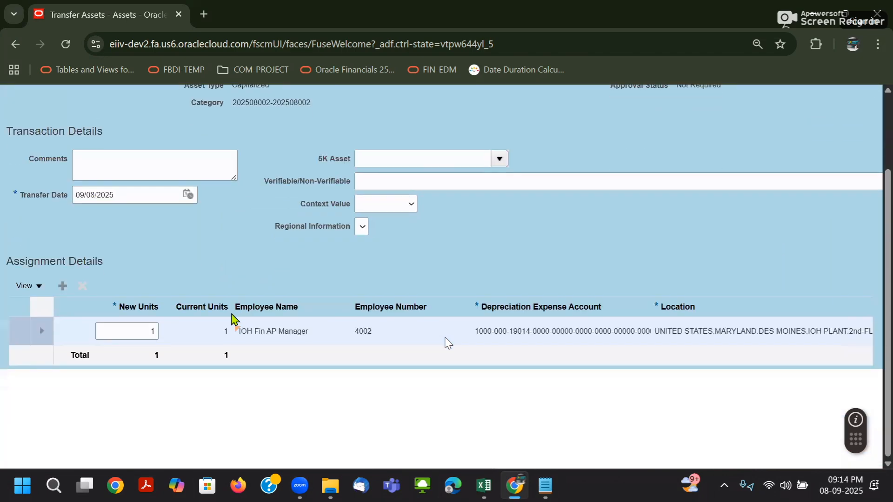
double_click(140, 331)
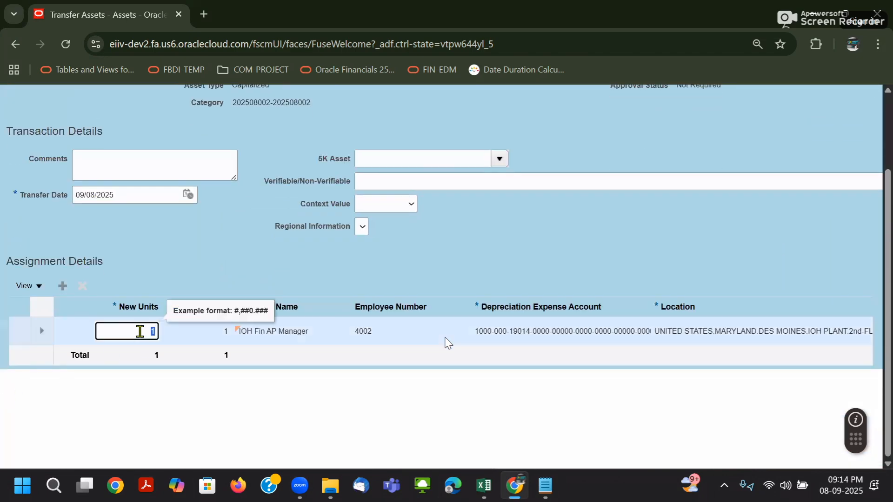
left_click(63, 286)
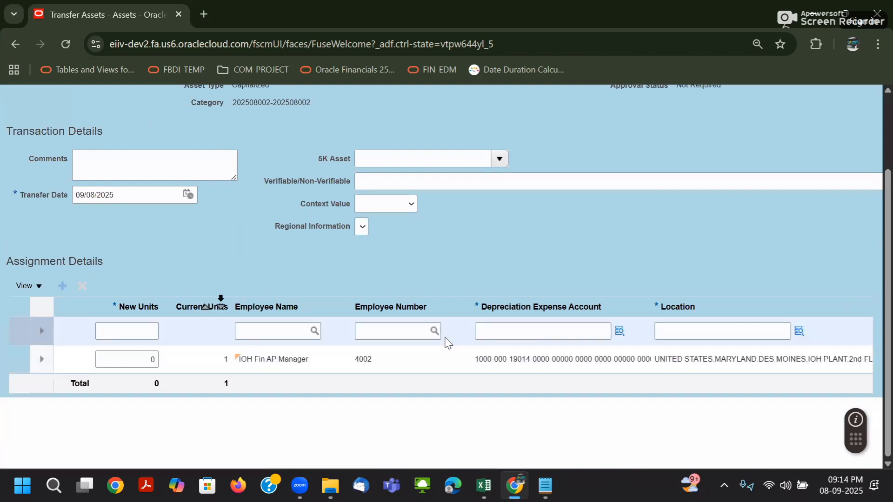
left_click(146, 335)
type("1")
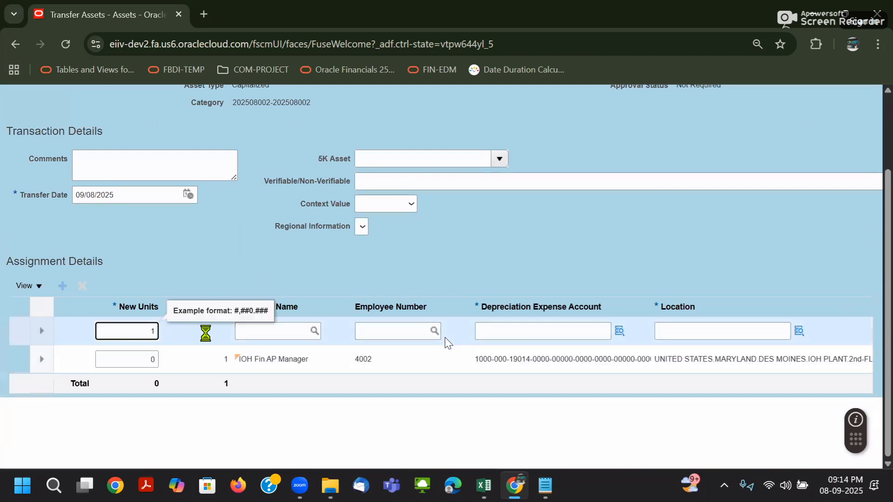
Step: Search the employee names for BYD and assign the first matching employee to the new assignment line
left_click(298, 334)
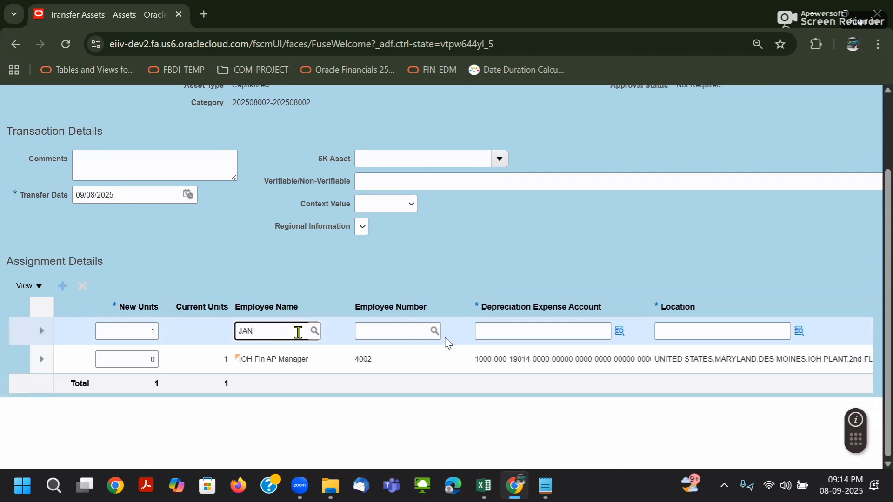
type("JAN")
key("BackSpace")
key("BackSpace")
key("BackSpace")
key("Tab")
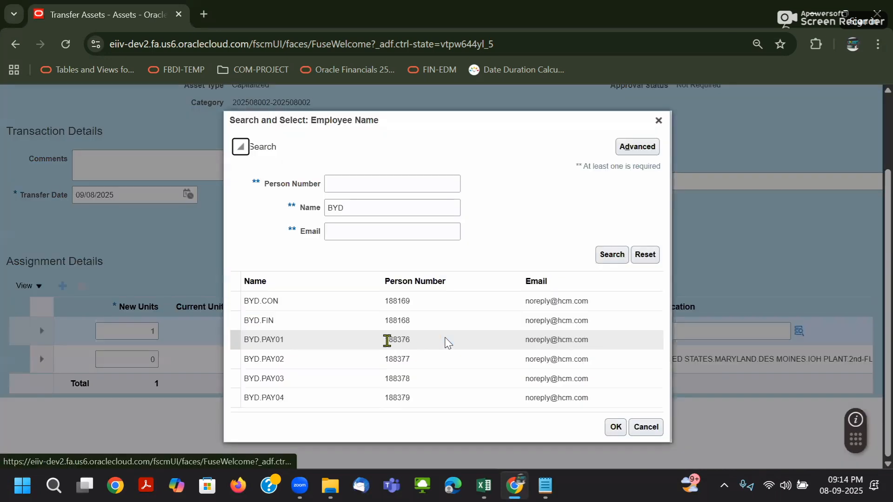
left_click(331, 303)
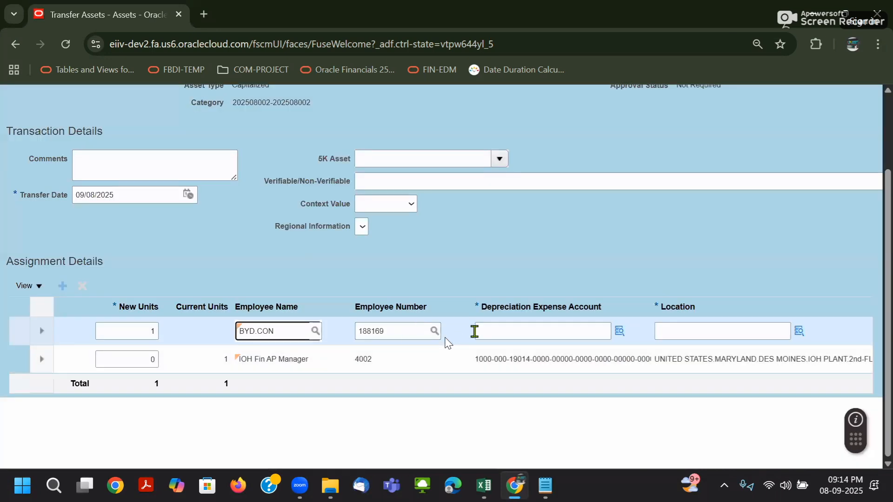
left_click(474, 332)
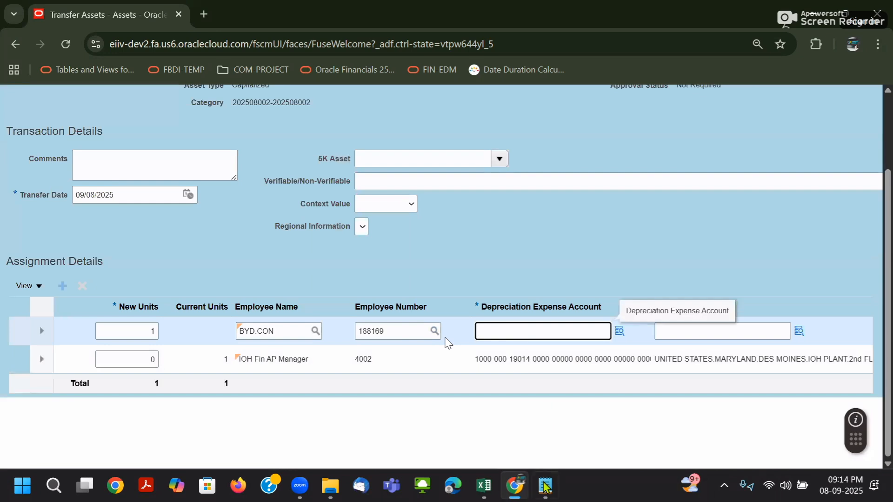
key("alt+Tab")
left_click_drag(844, 241, 817, 240)
left_click_drag(767, 215, 497, 225)
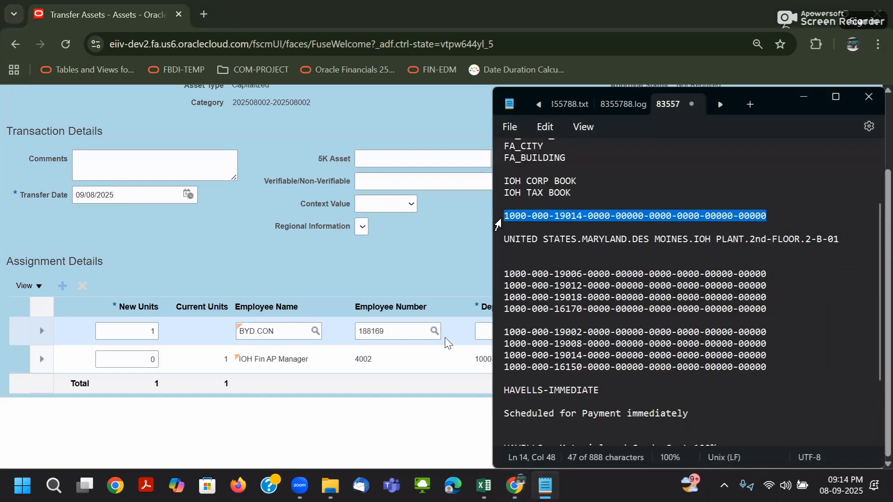
key("ctrl+c")
key("alt+Tab")
left_click(497, 332)
key("ctrl+v")
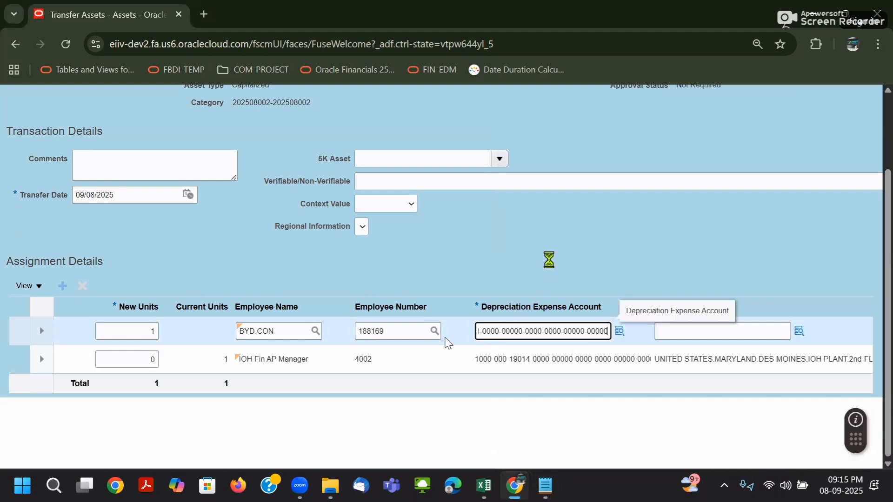
Step: Check the segments of the new line's depreciation expense account, including the available company codes, and accept the account combination
left_click(619, 331)
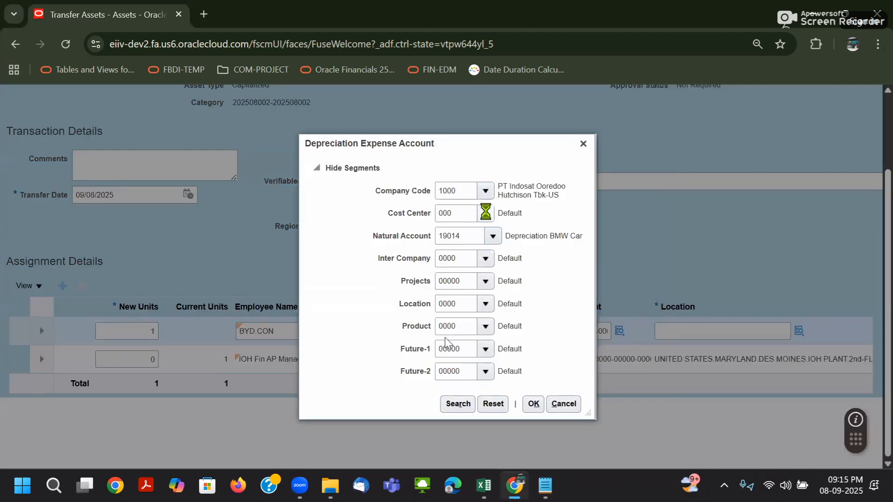
left_click(485, 191)
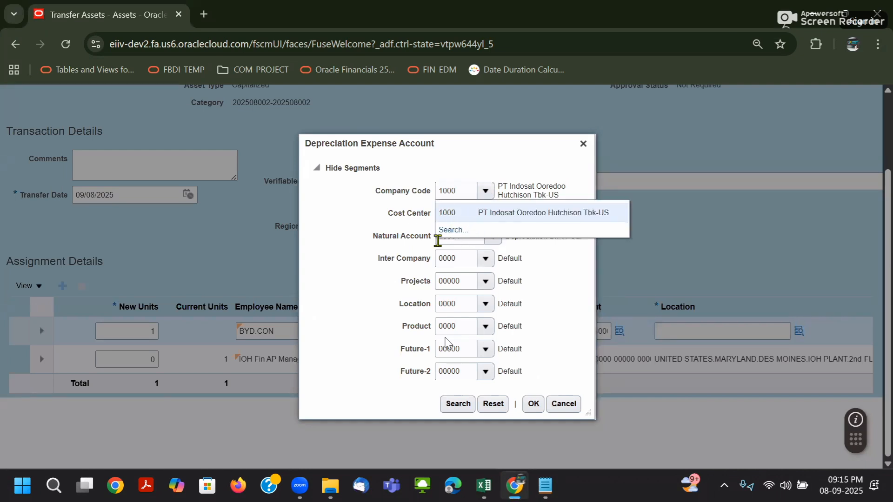
left_click(572, 280)
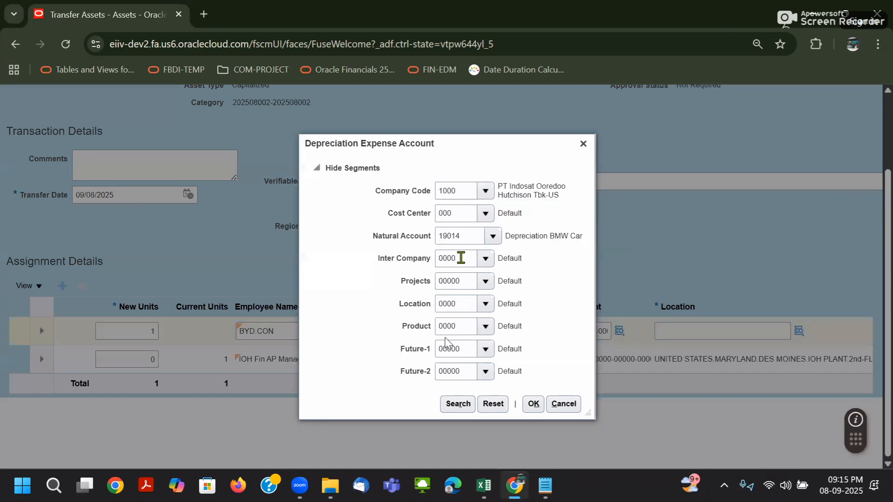
left_click(535, 403)
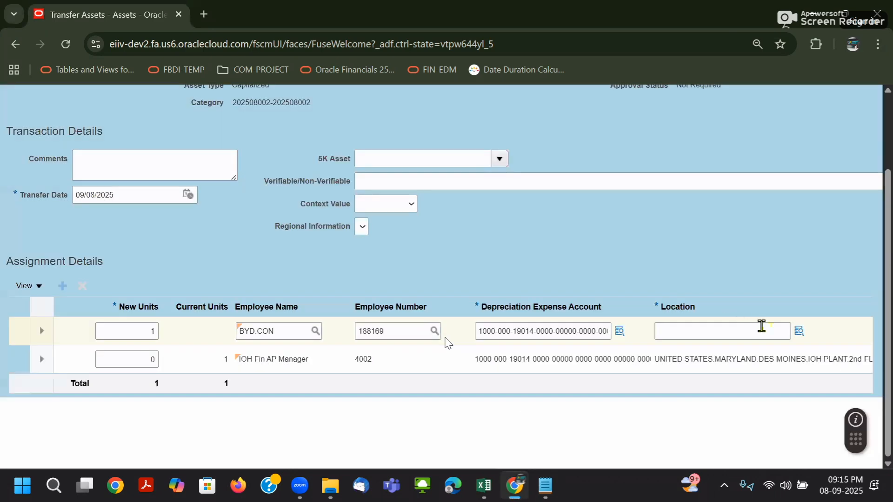
Step: Using the noted location for comparison, set the new line's location country to UNITED STATES, state to LOWA and city to BALTIMORE
key("alt+Tab")
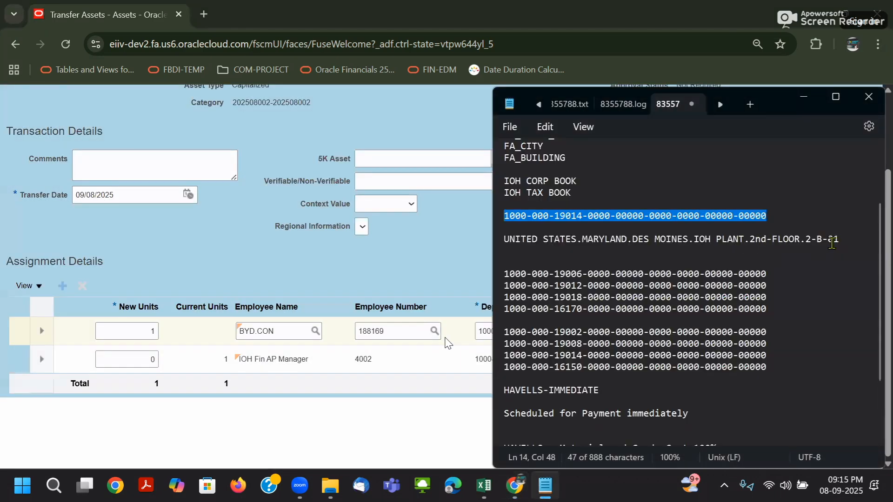
left_click_drag(843, 239, 503, 239)
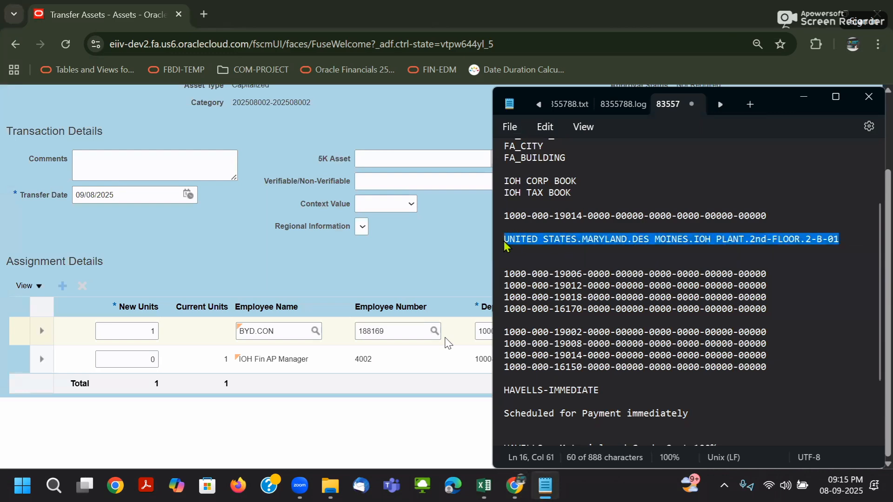
key("alt+Tab")
left_click(799, 331)
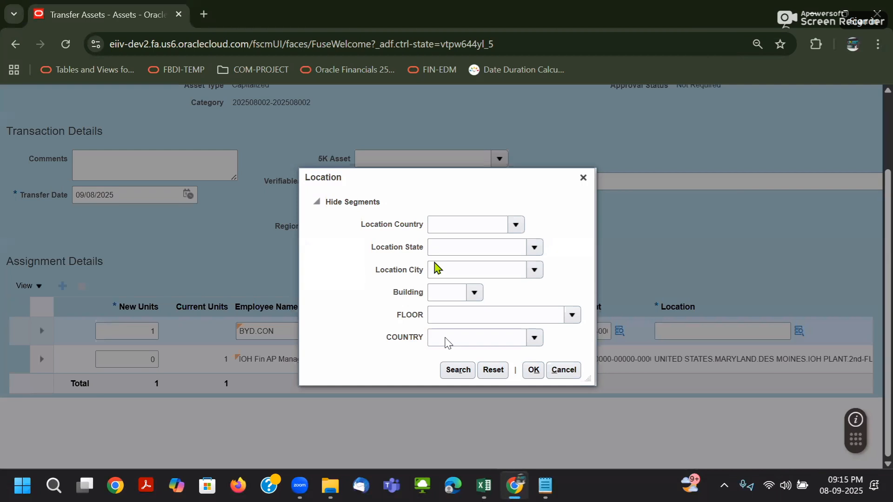
left_click(450, 251)
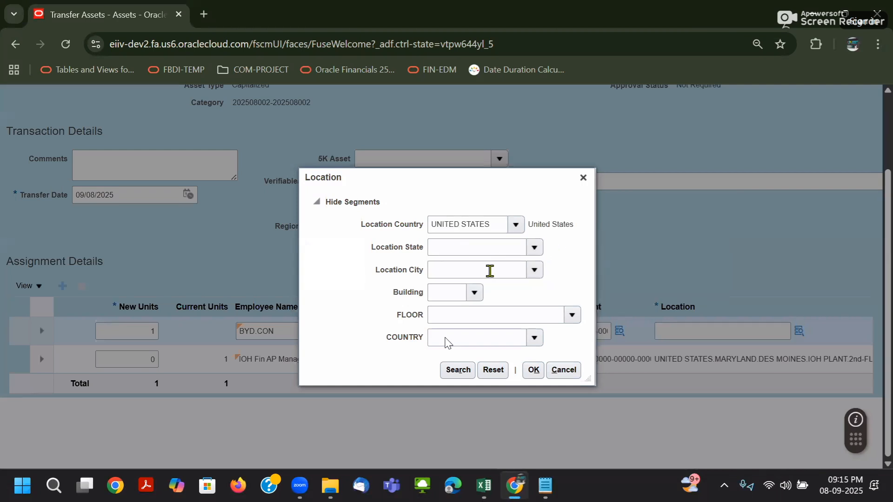
left_click(506, 303)
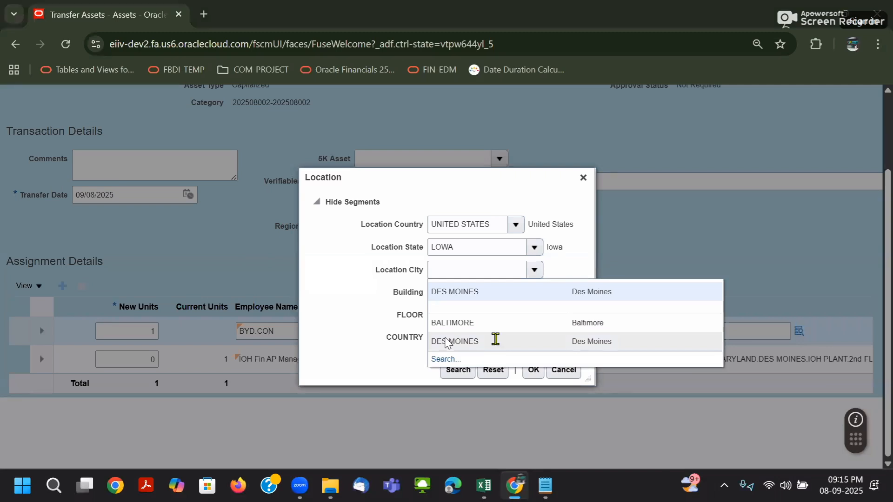
key("alt+Tab")
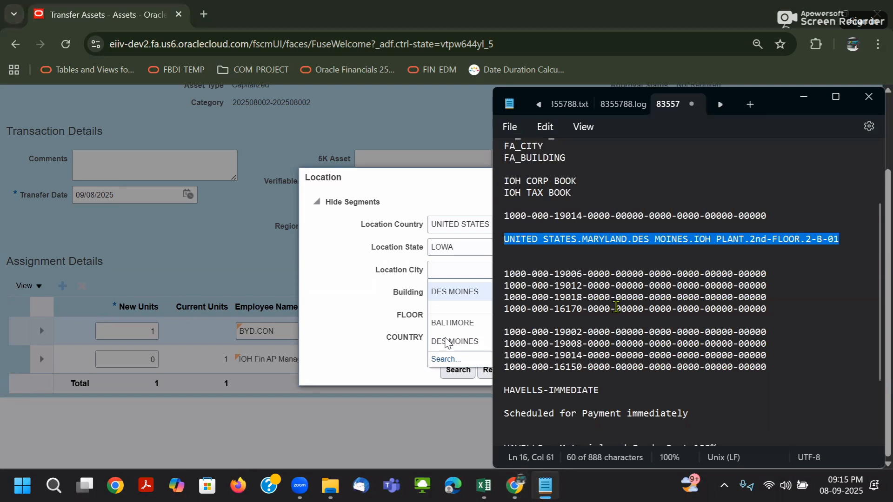
key("alt+Tab")
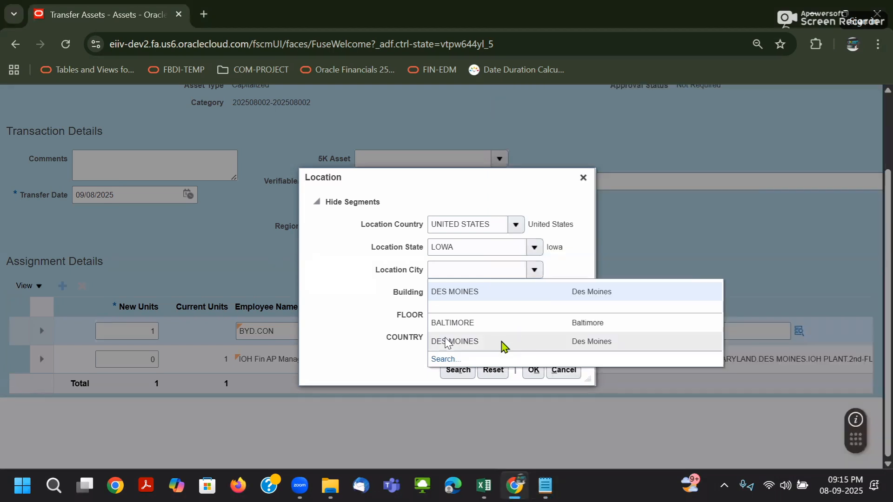
left_click(484, 328)
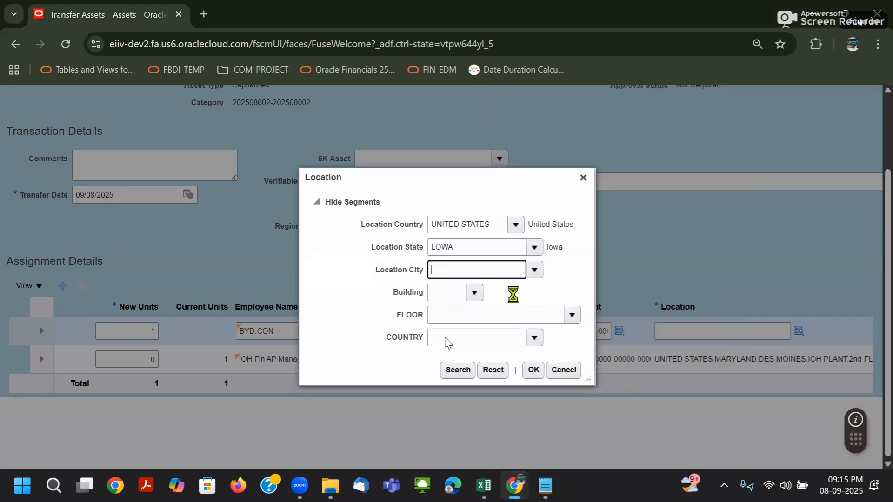
Step: Set the new location's building to IOH CORP OFFICE, FLOOR to 1st-FLOOR and COUNTRY segment to 1-A-01
left_click(475, 293)
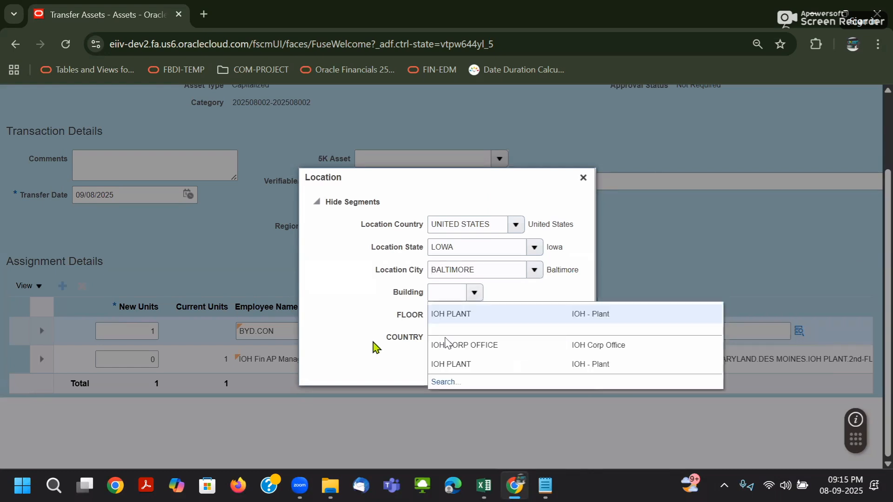
key("alt+Tab")
key("alt+Tab")
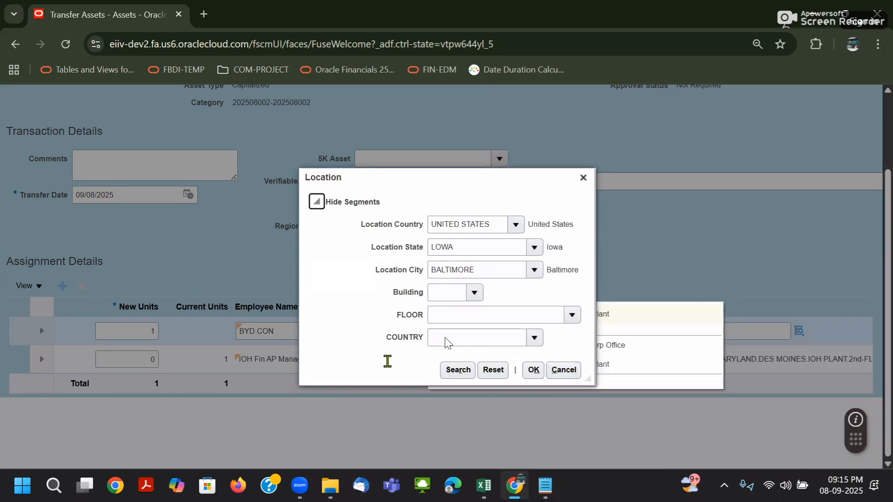
left_click(474, 293)
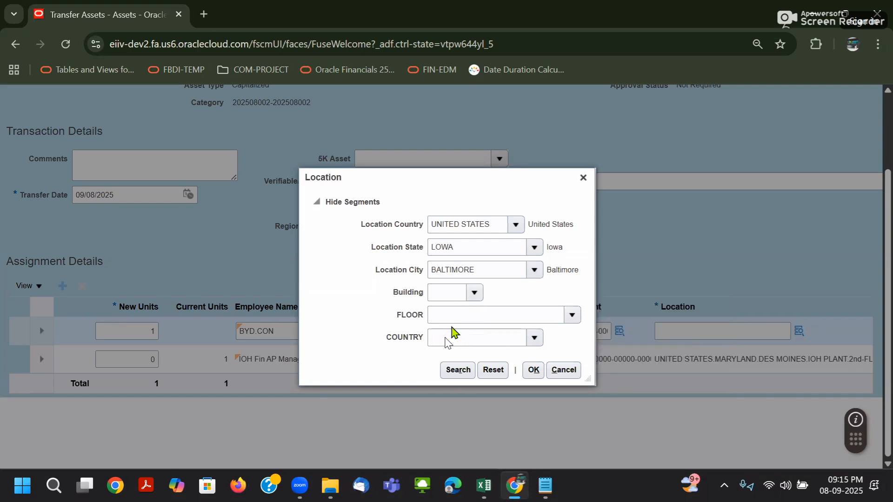
left_click(474, 336)
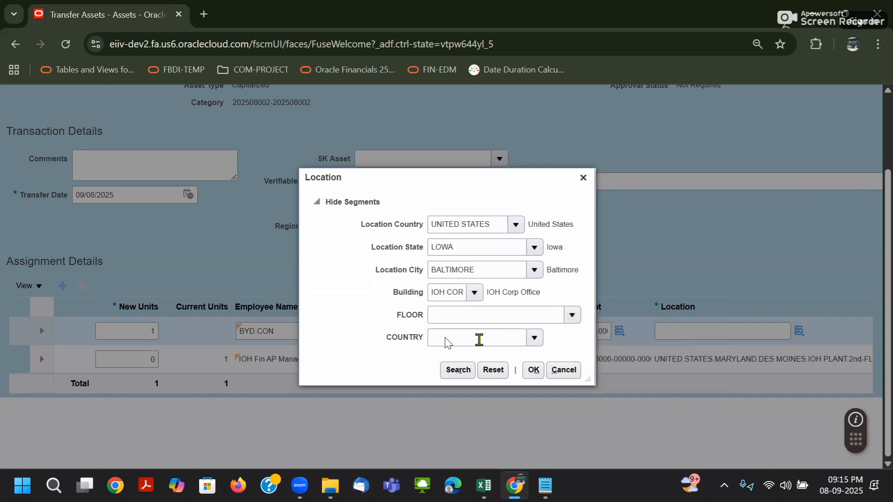
left_click(490, 375)
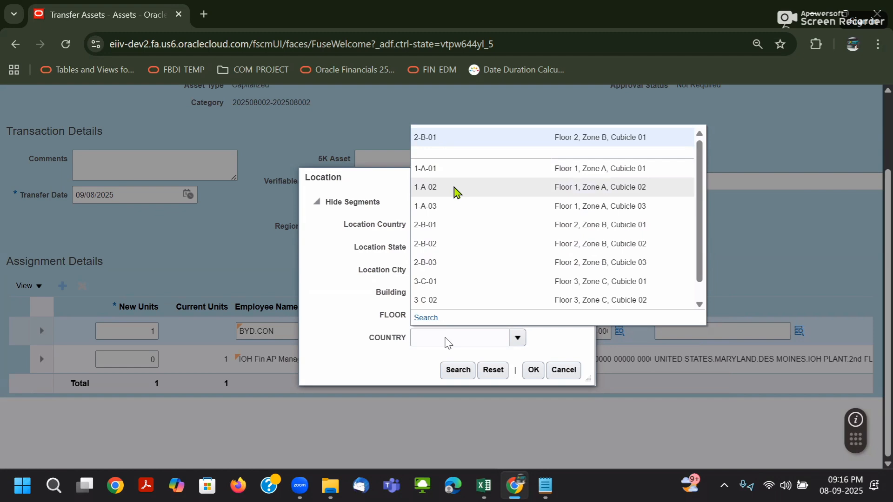
left_click(450, 170)
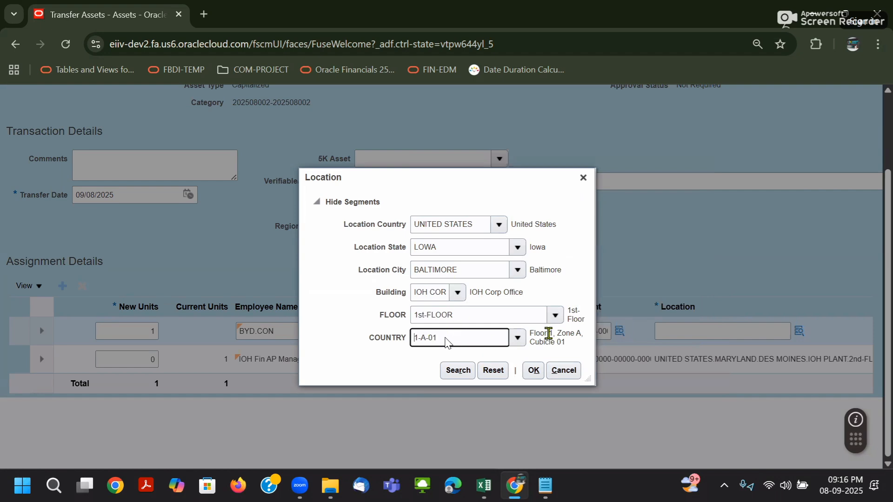
Step: Accept the new assignment line's location combination and reopen its segments to check them
triple_click(454, 336)
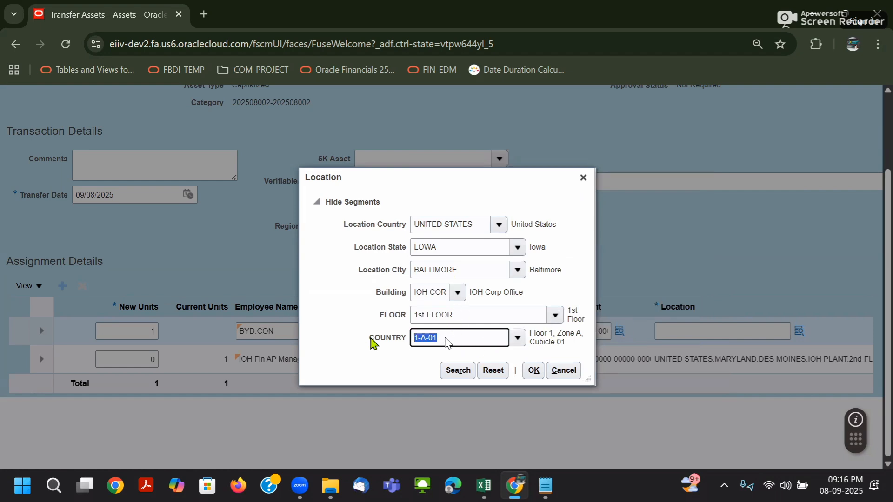
left_click(356, 360)
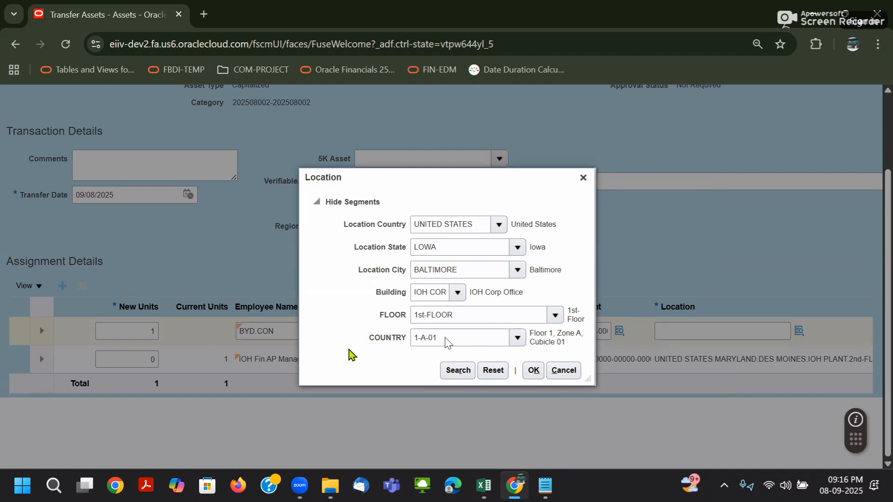
left_click(534, 372)
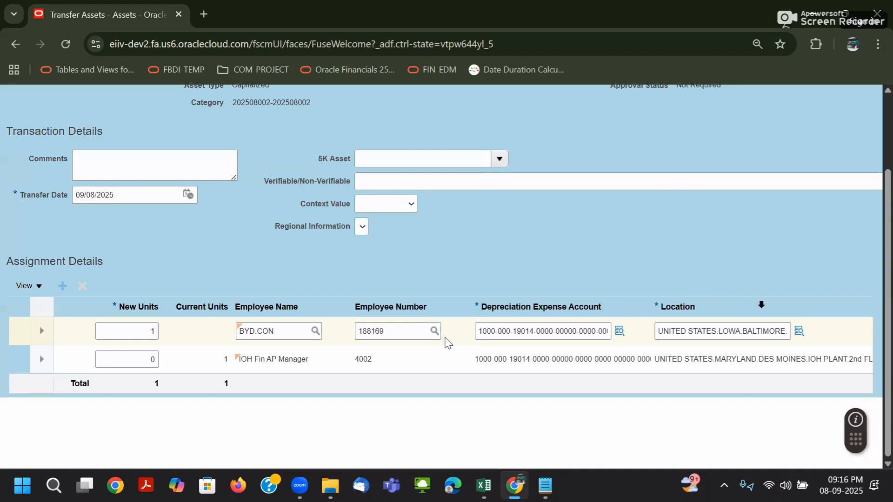
left_click(800, 331)
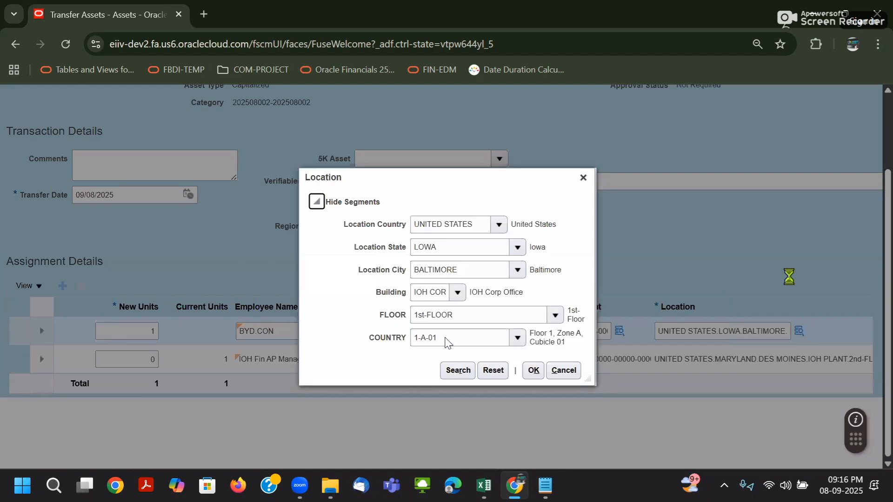
left_click(584, 178)
Step: Copy the page heading "Transfer Asset: Asset 10068992" into the transfer's Comments
scroll(688, 228, "up", 3)
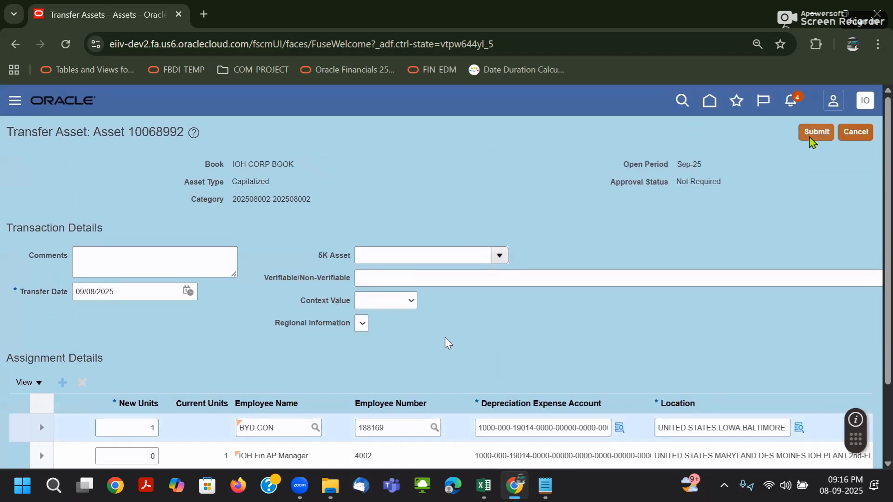
triple_click(10, 125)
right_click(9, 124)
left_click(51, 150)
left_click(95, 252)
left_click(101, 260)
key("ctrl+v")
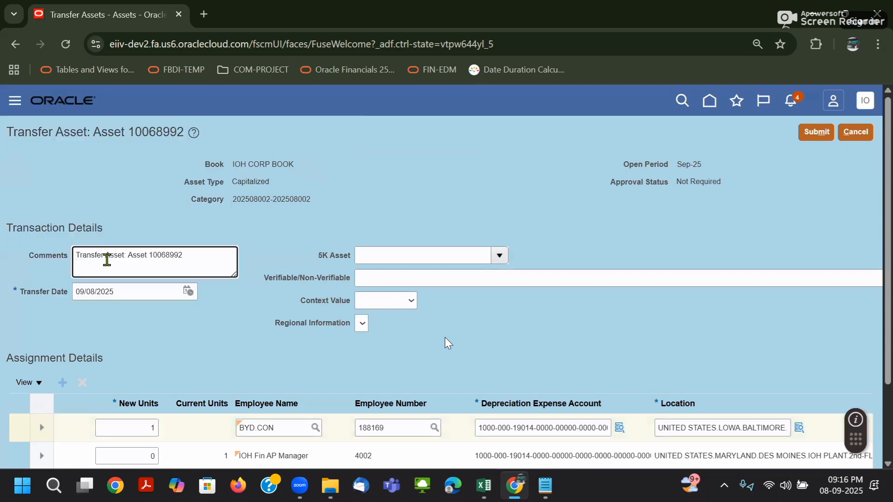
double_click(169, 255)
left_click(761, 198)
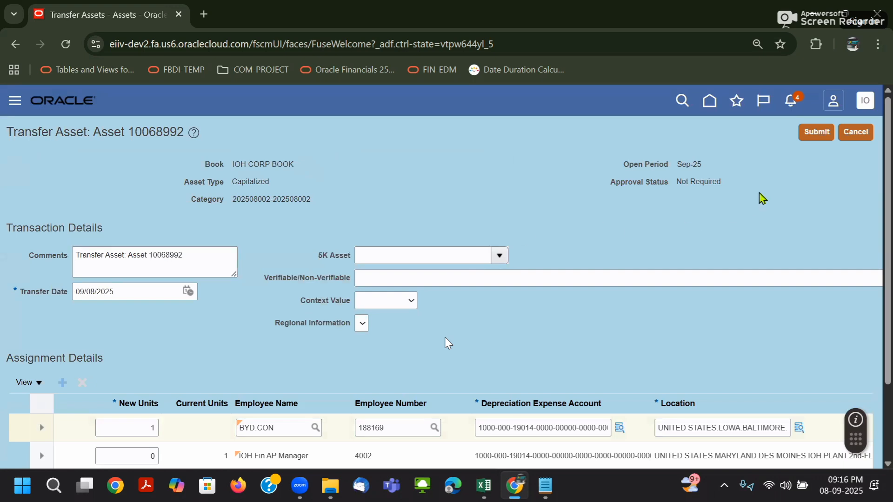
Step: Review the transfer's assignment lines and depreciation expense account segments, and submit the transfer
left_click(812, 134)
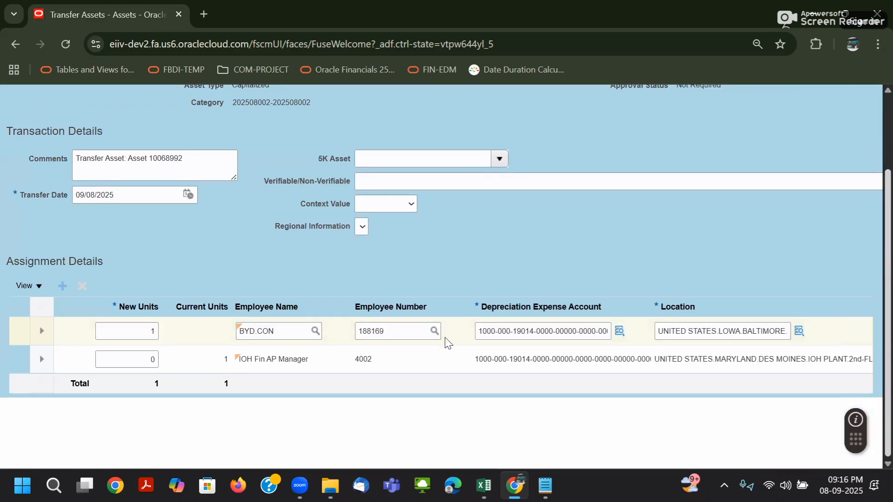
scroll(715, 310, "up", 1)
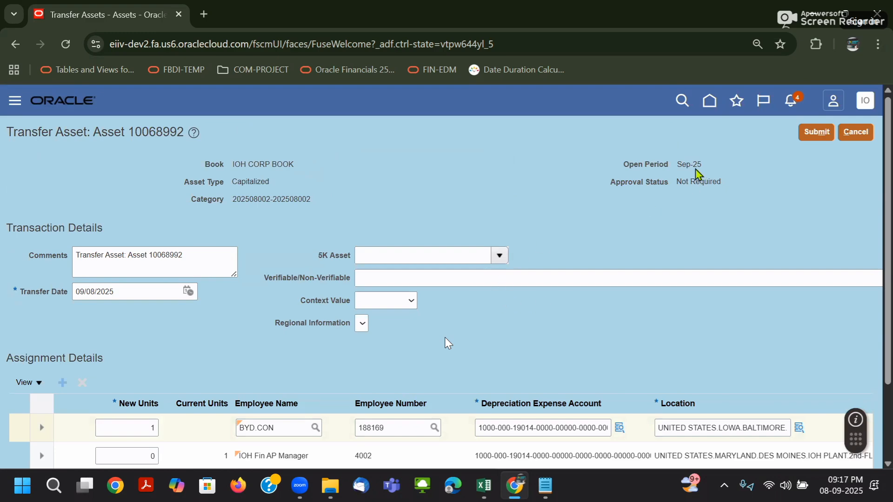
scroll(682, 228, "down", 5)
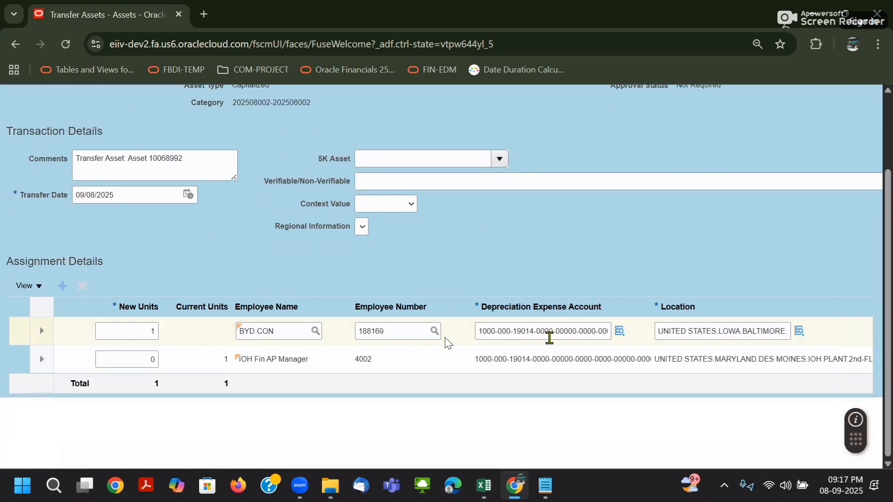
scroll(691, 210, "up", 3)
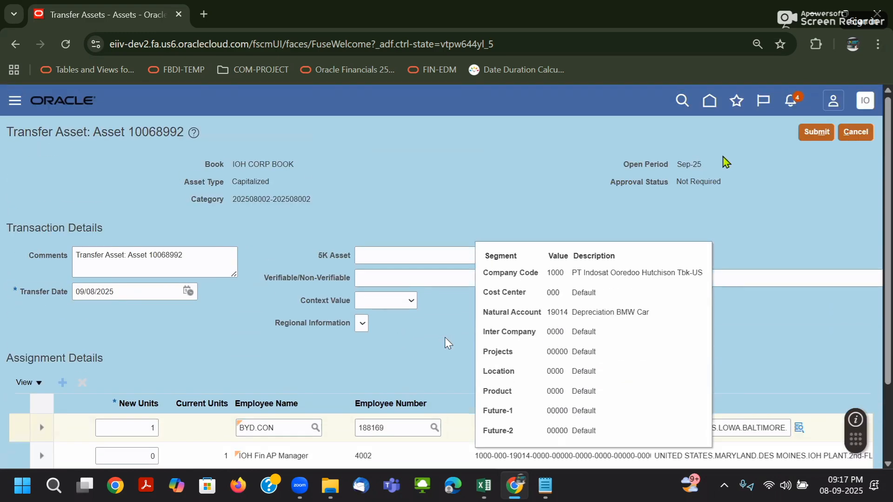
scroll(741, 210, "down", 5)
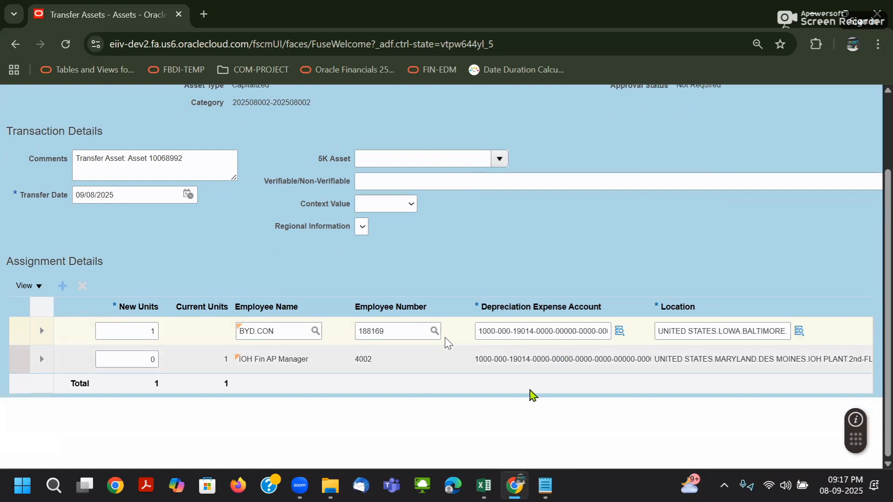
left_click(493, 331)
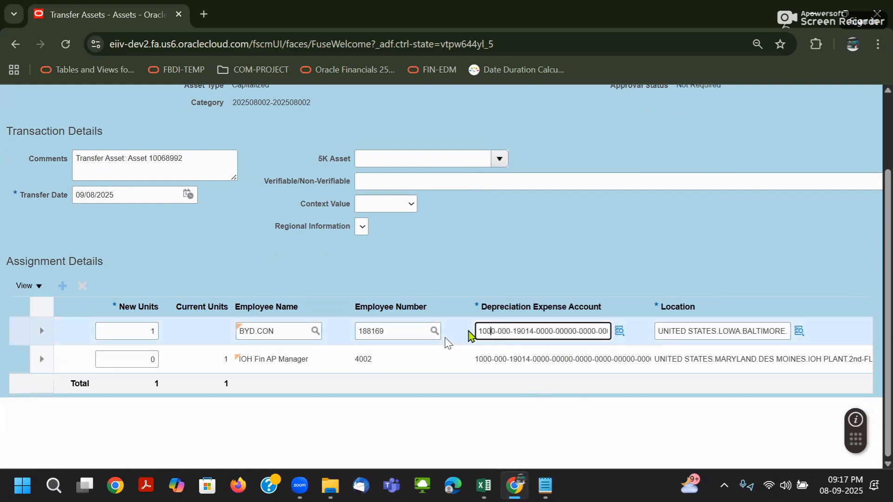
scroll(447, 342, "up", 2)
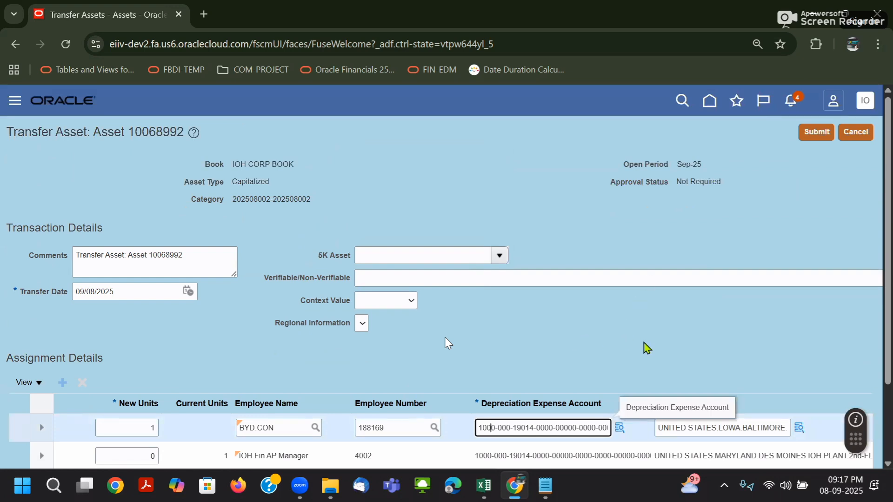
left_click(811, 135)
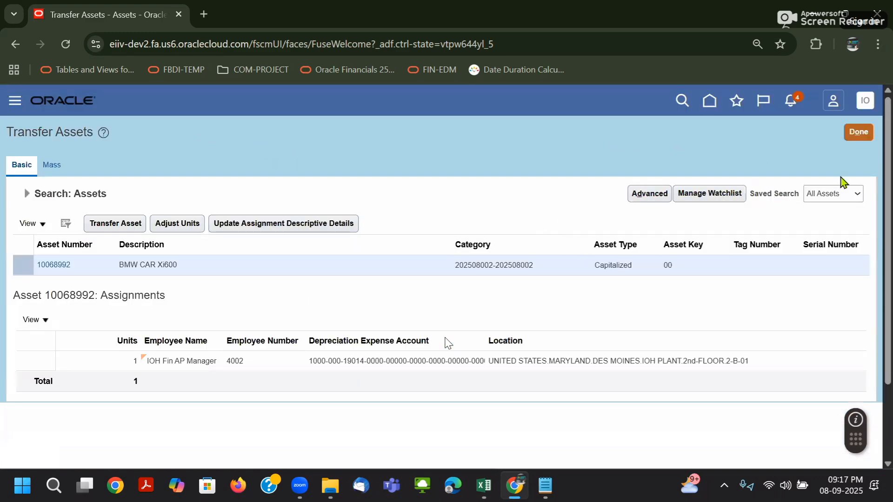
Step: Leave the Transfer Assets work area and open Asset Inquiry from the home page
left_click(856, 140)
left_click(857, 141)
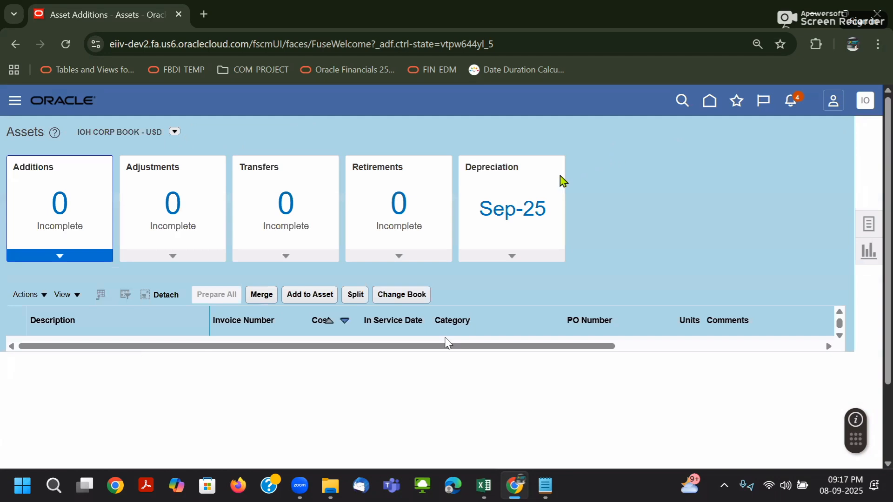
left_click(710, 101)
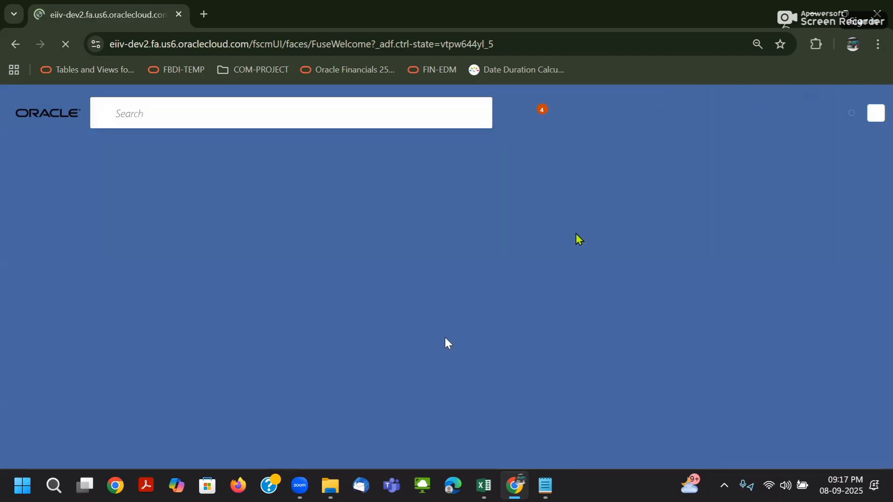
left_click(536, 364)
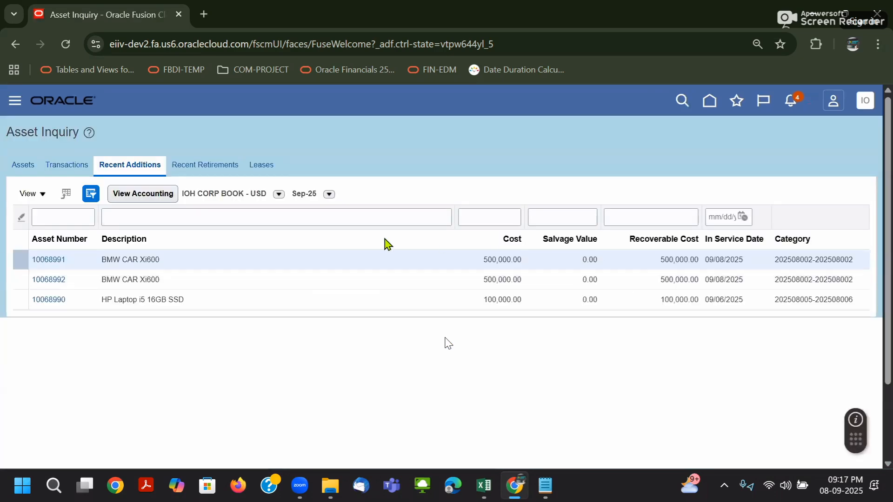
Step: Open asset 10068992 from the recent additions and check the location segments of its current assignment
left_click(49, 279)
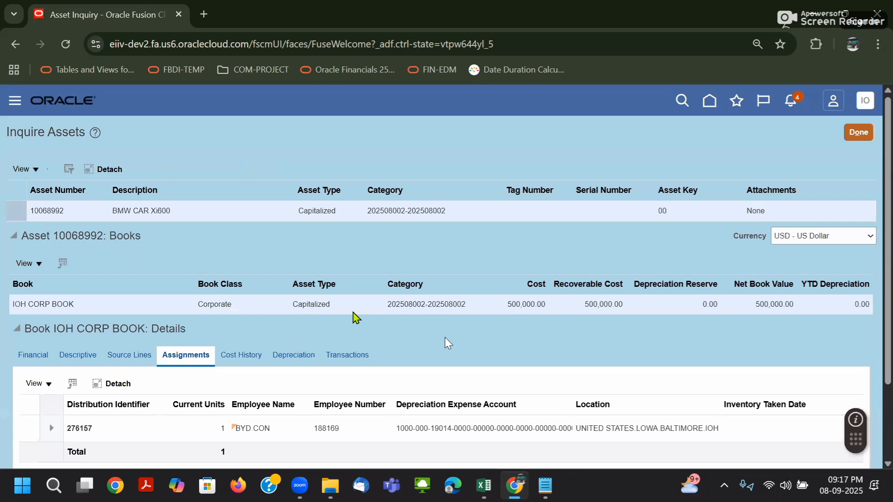
scroll(354, 317, "down", 2)
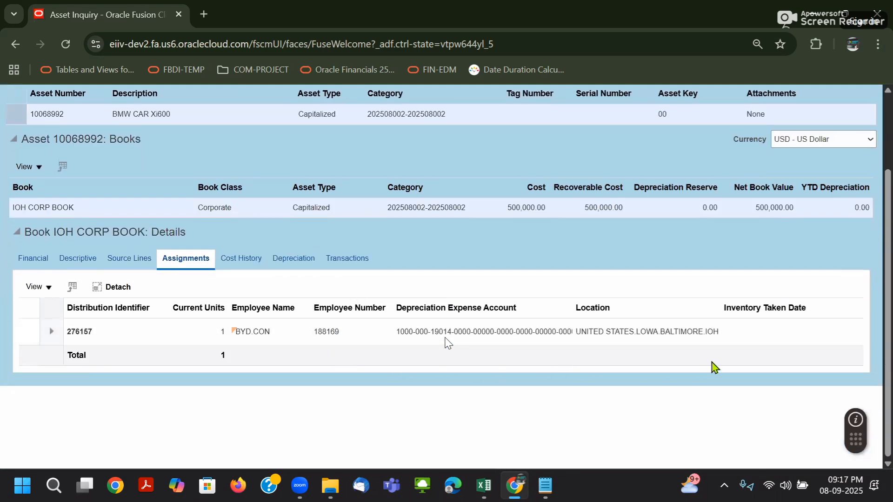
mouse_move(672, 333)
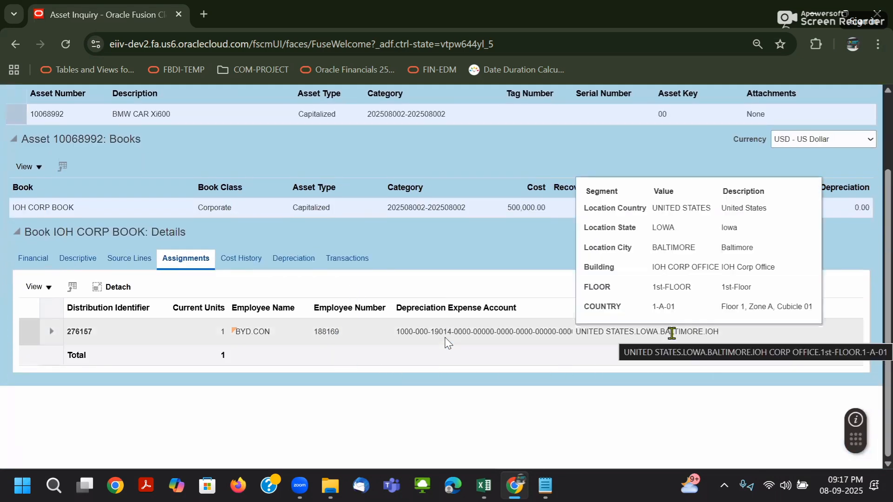
triple_click(667, 303)
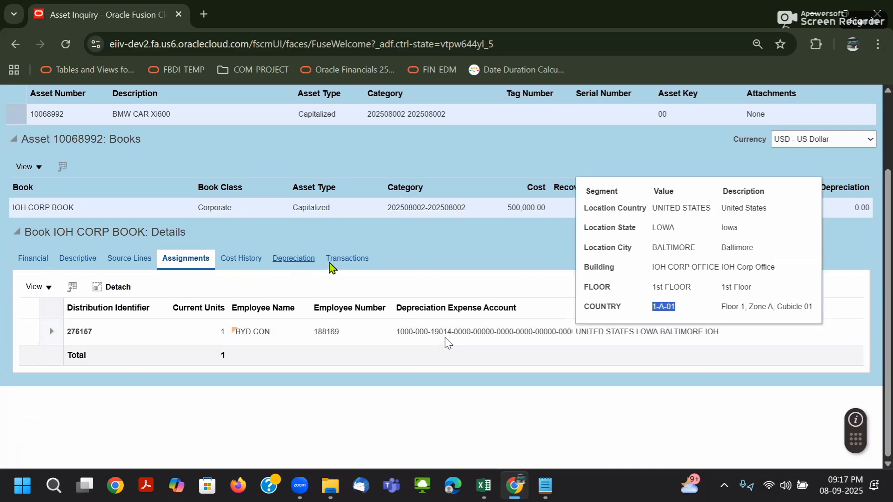
Step: Examine the asset's Transfer transaction, comparing the employees, expense accounts and full locations of its old and new assignment lines
scroll(260, 266, "up", 2)
left_click(243, 356)
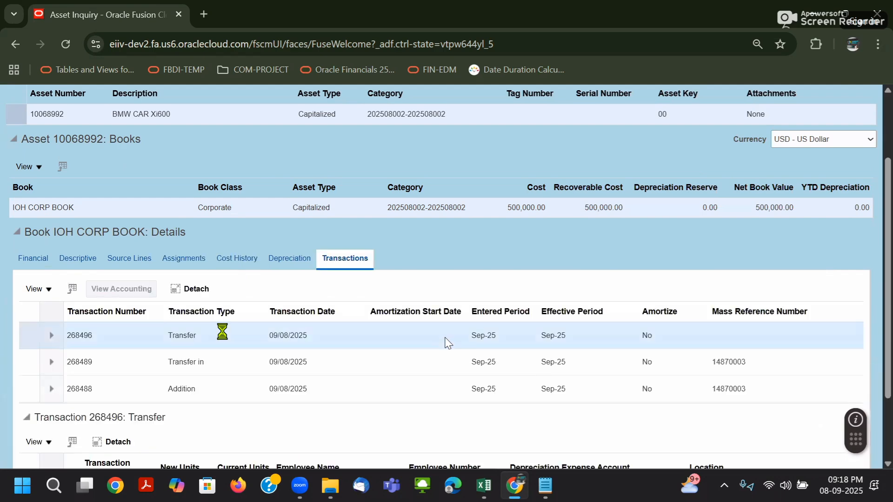
scroll(450, 277, "down", 2)
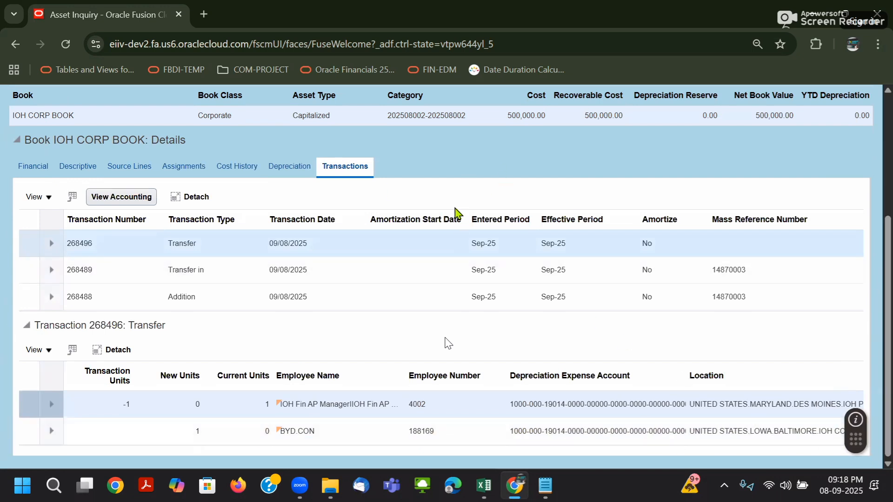
left_click(114, 350)
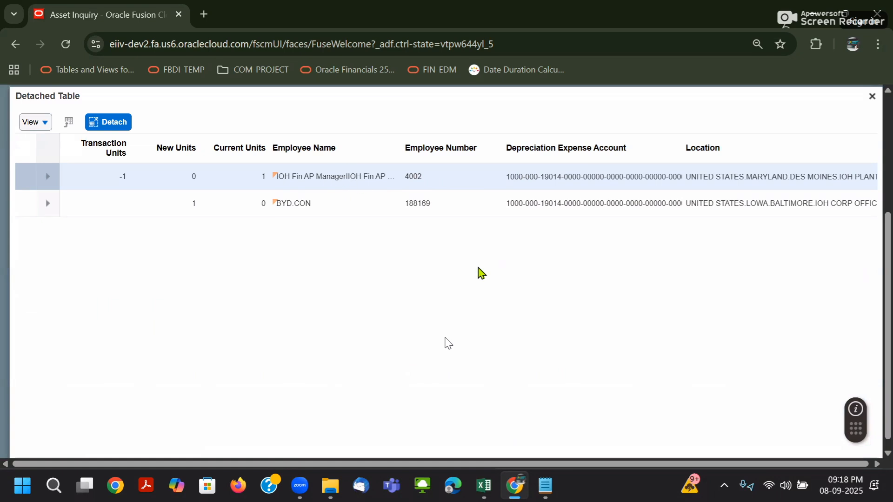
key("ctrl+minus")
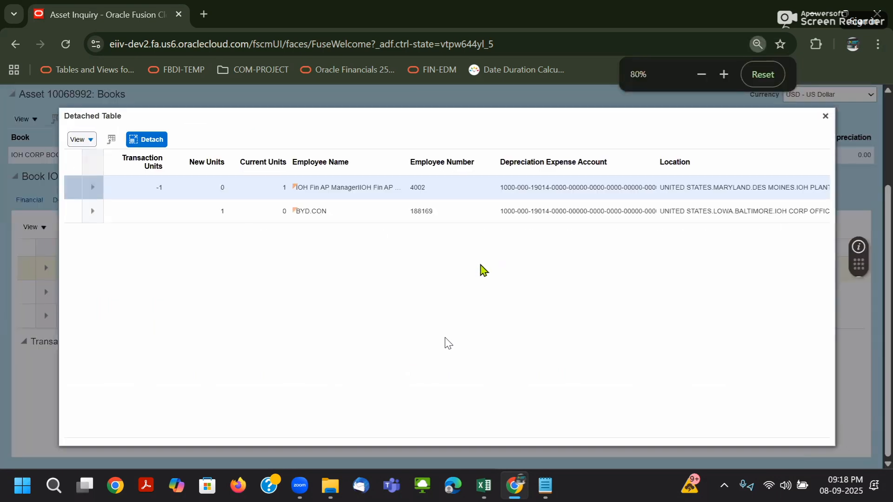
key("ctrl+minus")
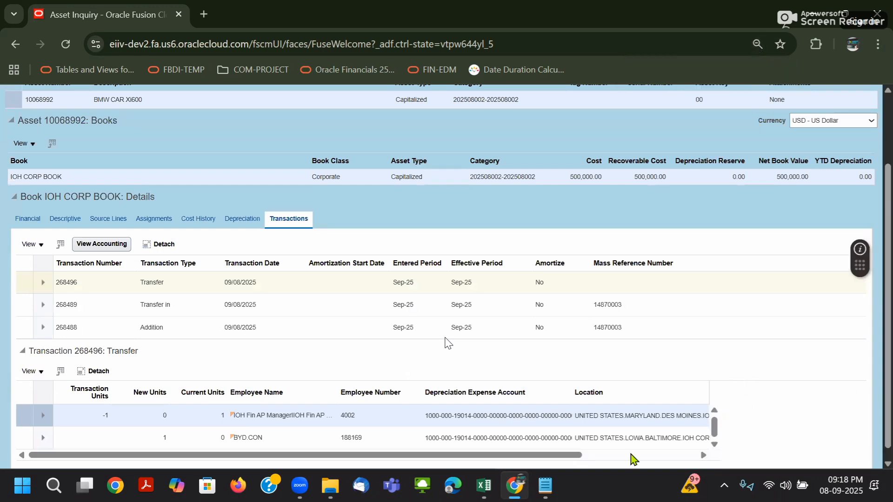
left_click_drag(568, 458, 726, 459)
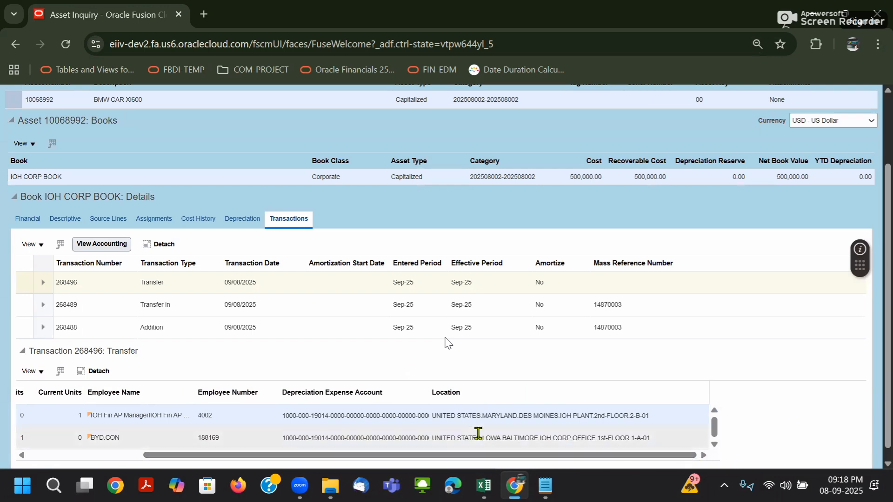
left_click_drag(595, 458, 476, 459)
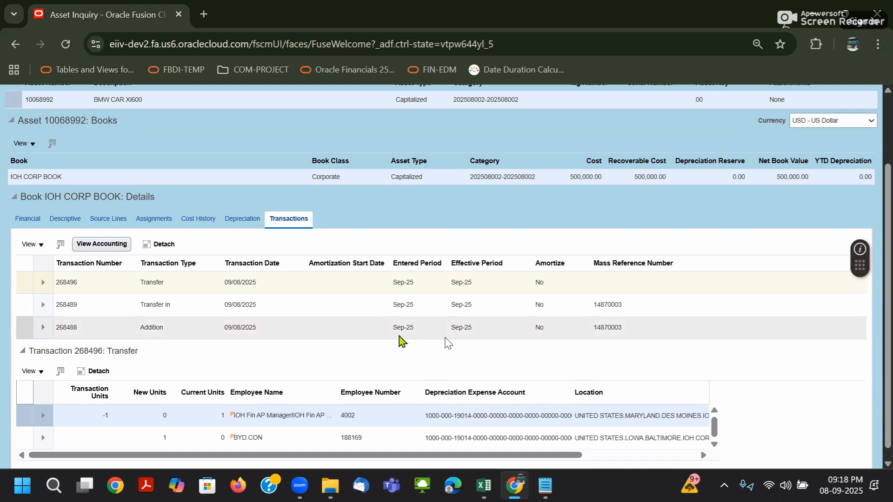
Step: Try to view the accounting of the Transfer transaction and return to the recent additions list
left_click(88, 242)
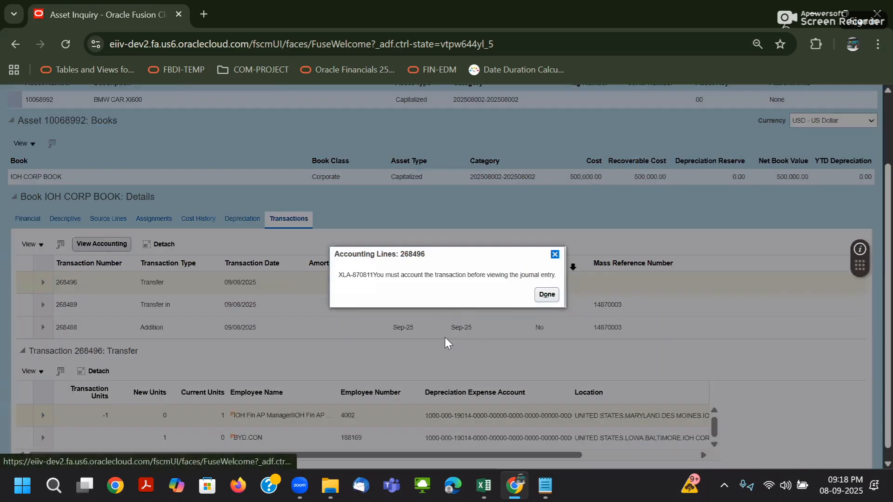
left_click(555, 254)
left_click(822, 132)
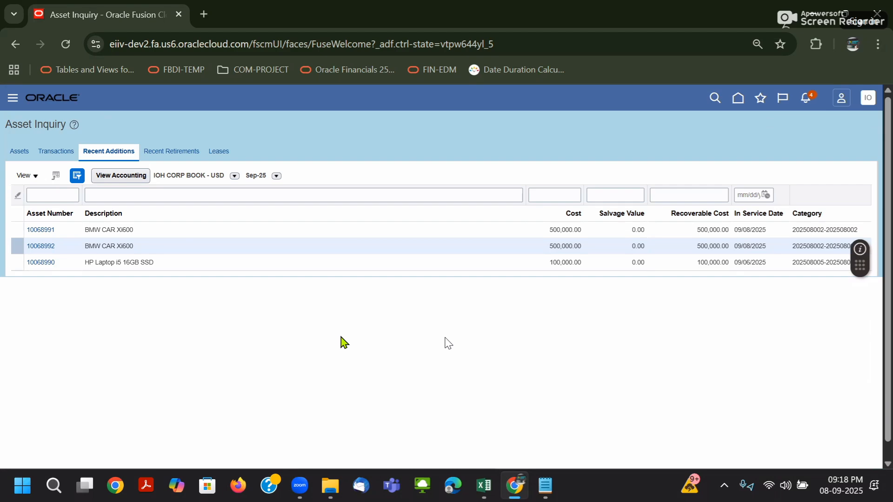
Step: Check the Fixed Assets transaction process list in the Excel class notes and switch back to Asset Inquiry in the browser
mouse_move(484, 486)
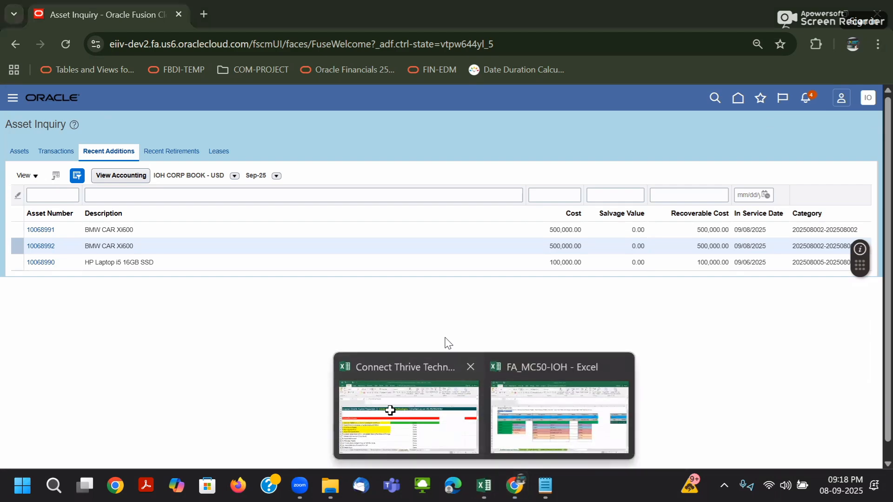
left_click(390, 409)
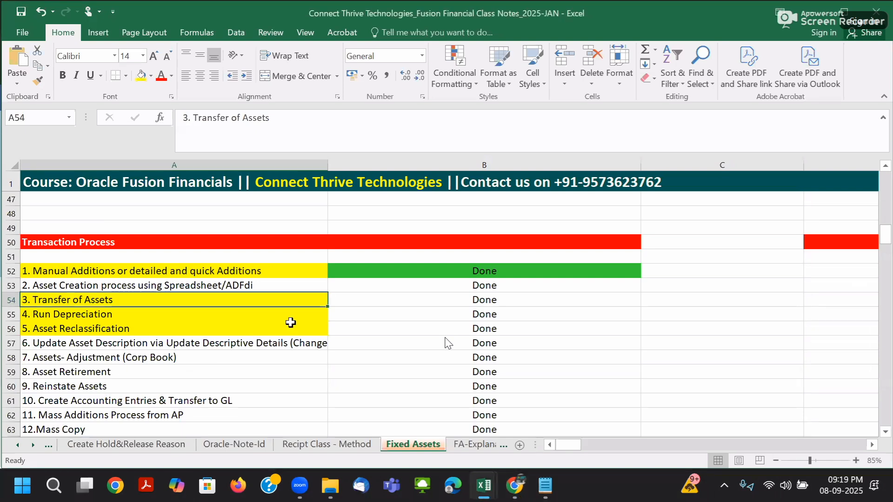
mouse_move(515, 485)
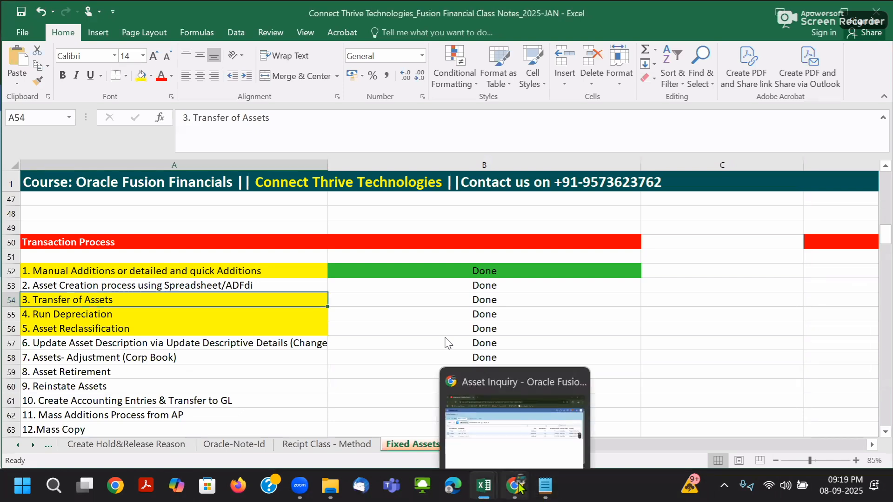
left_click(521, 432)
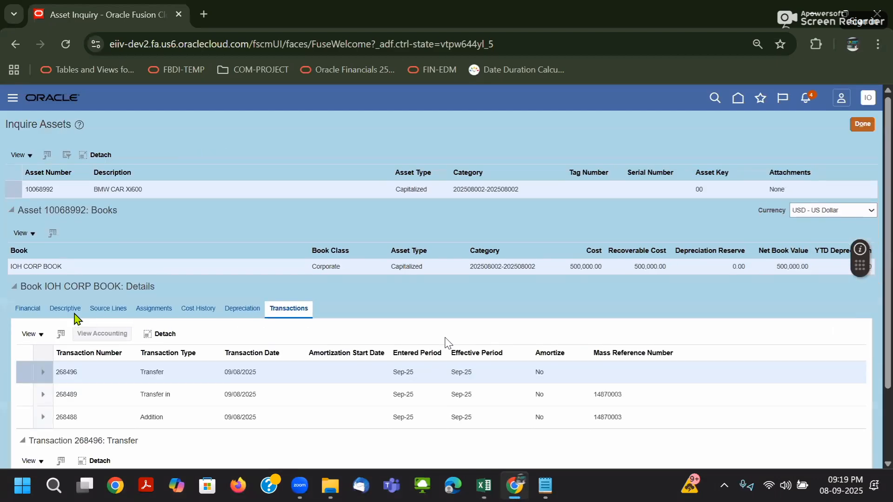
Step: Return to the recent additions list and check the Asset Reclassification entry of the Fixed Assets transaction process list in the Excel class notes
left_click(28, 309)
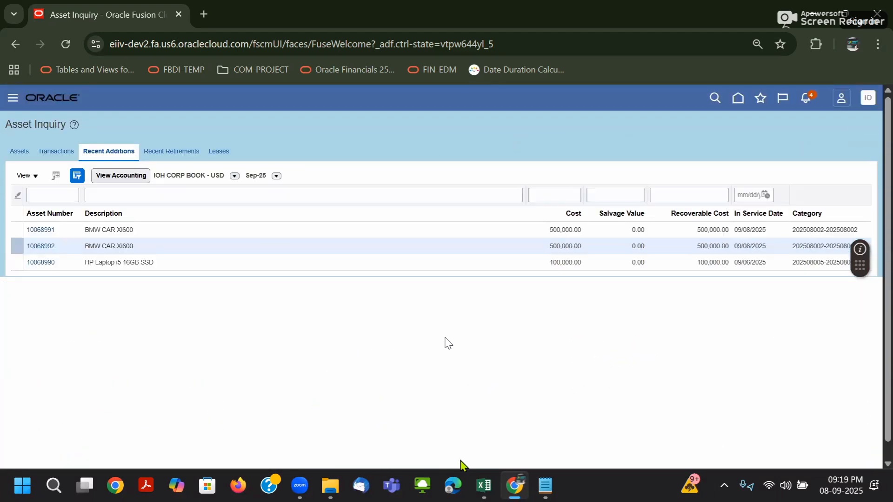
mouse_move(484, 493)
left_click(401, 402)
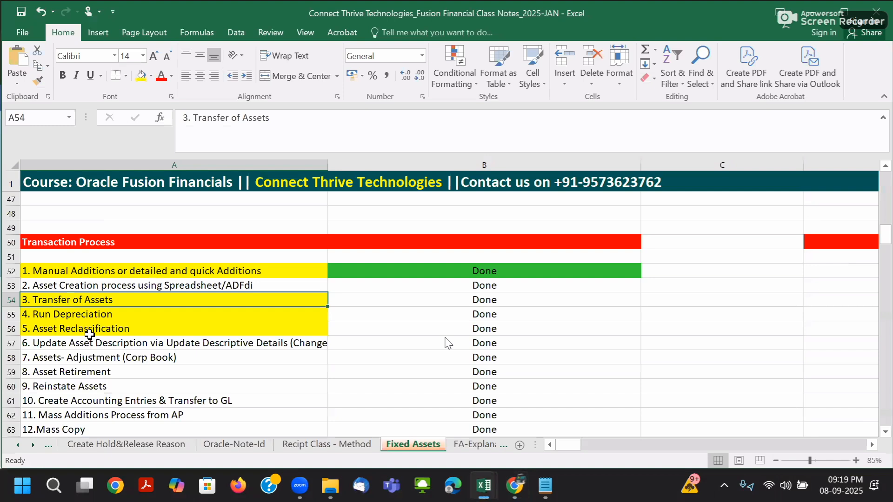
left_click(81, 329)
scroll(209, 389, "down", 1)
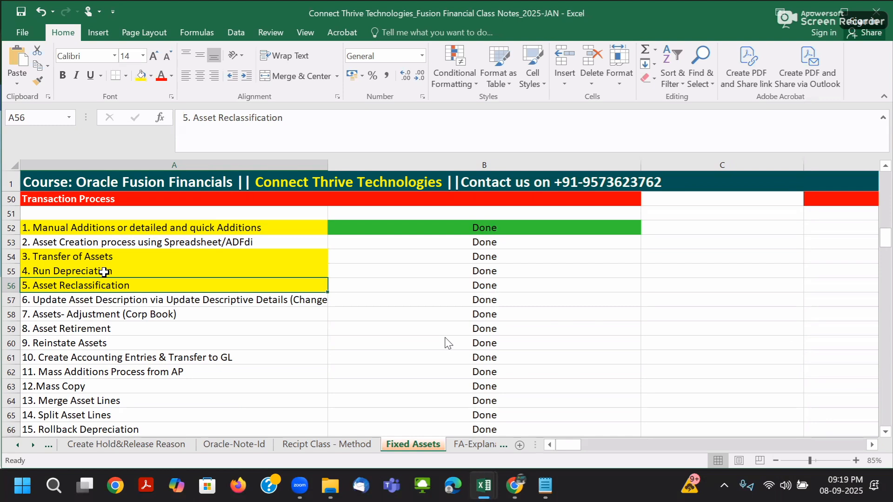
left_click(76, 298)
left_click(77, 286)
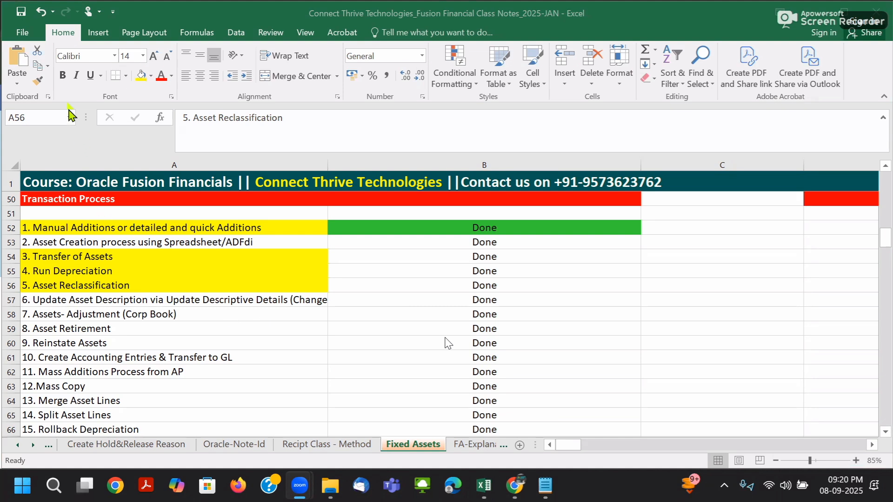
left_click(129, 285)
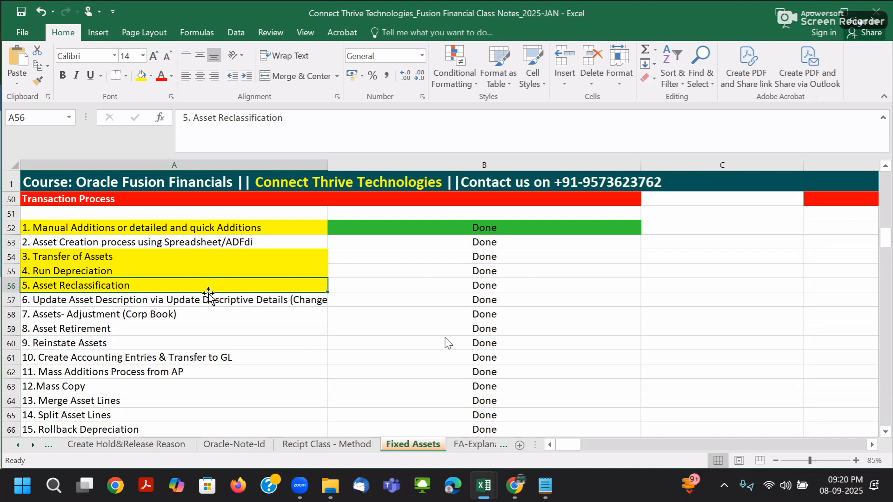
left_click(349, 280)
key("Left")
Step: Switch back to the browser, open the Assets work area from the home page and start adding an asset in IOH CORP BOOK
left_click(515, 486)
left_click(737, 98)
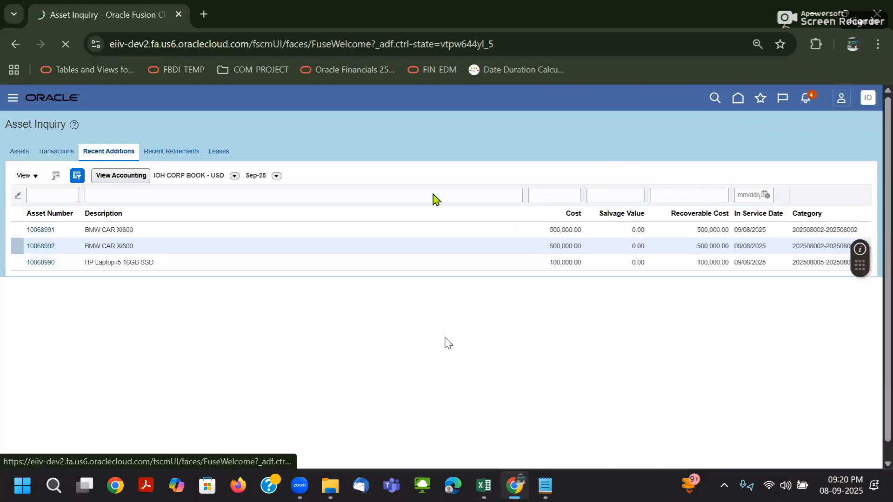
key("ctrl+plus")
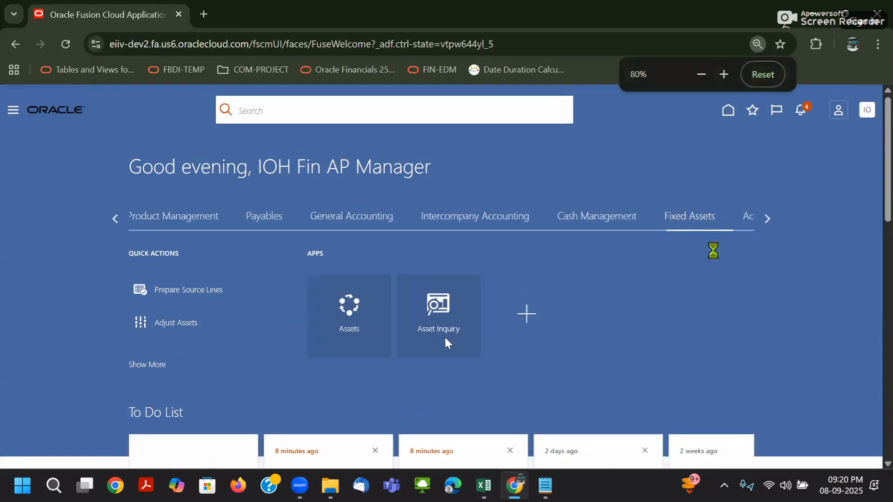
left_click(362, 334)
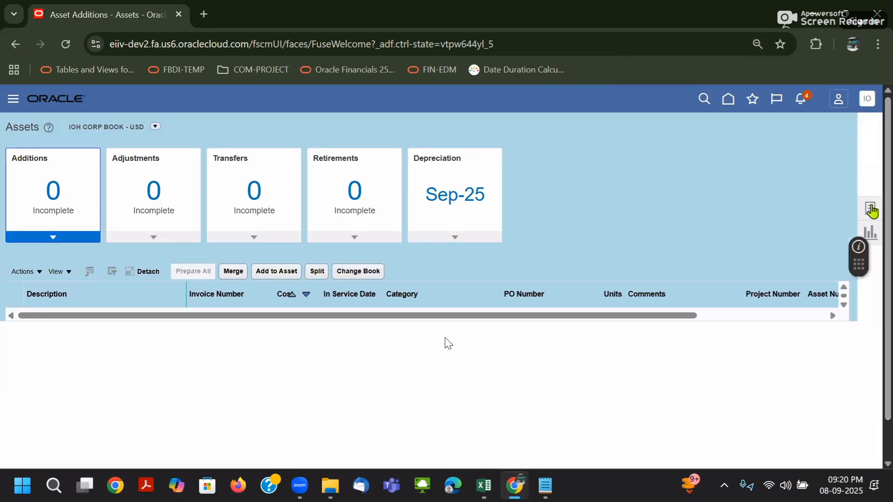
left_click(871, 210)
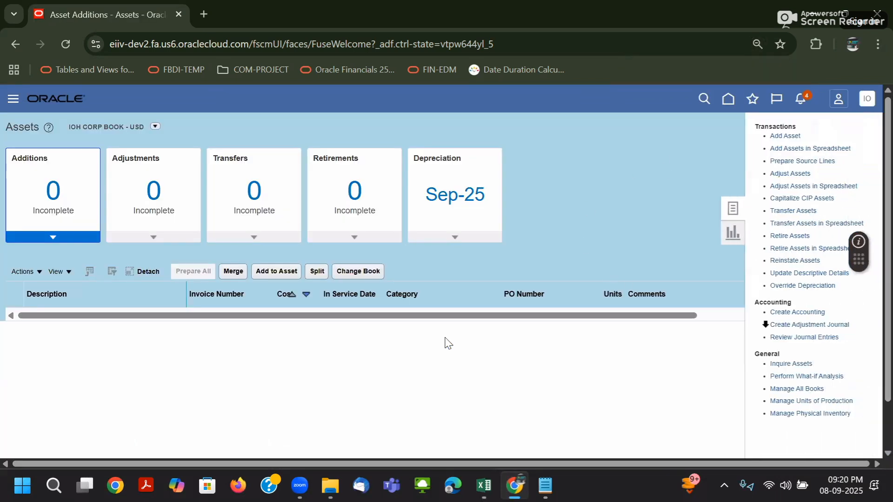
key("ctrl+plus")
key("ctrl+plus")
left_click(743, 152)
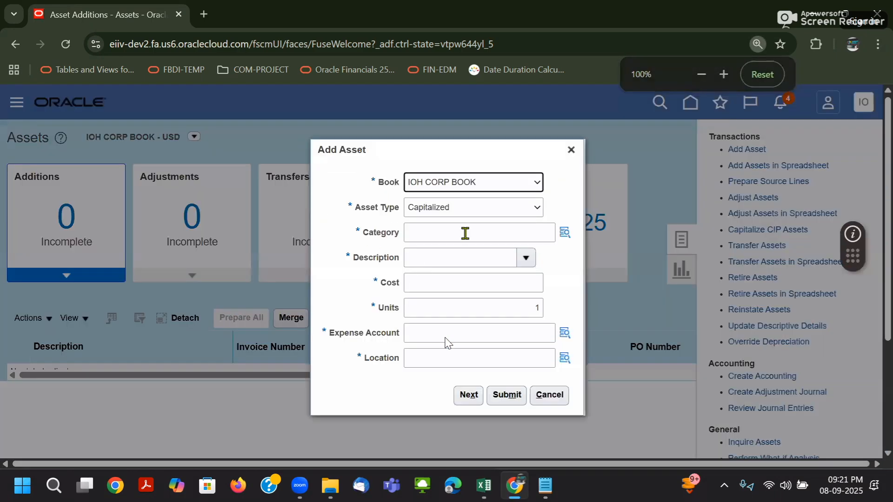
left_click(565, 233)
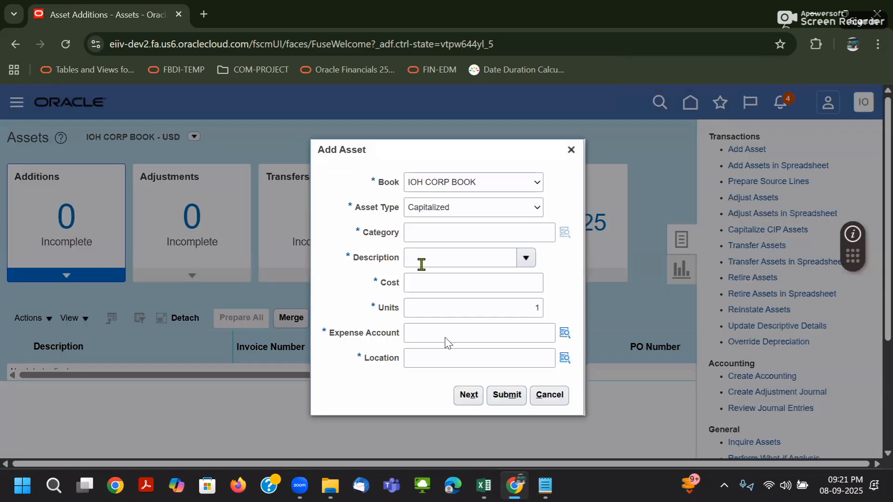
left_click(587, 269)
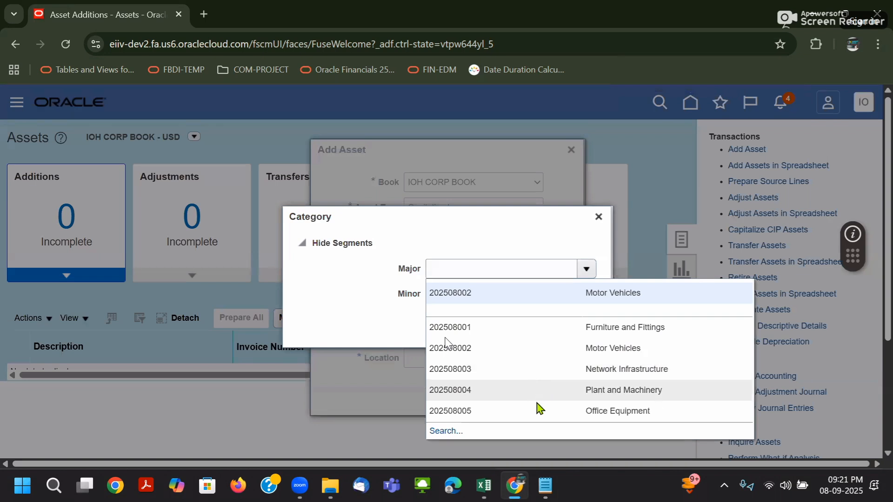
left_click(566, 276)
type("202508005")
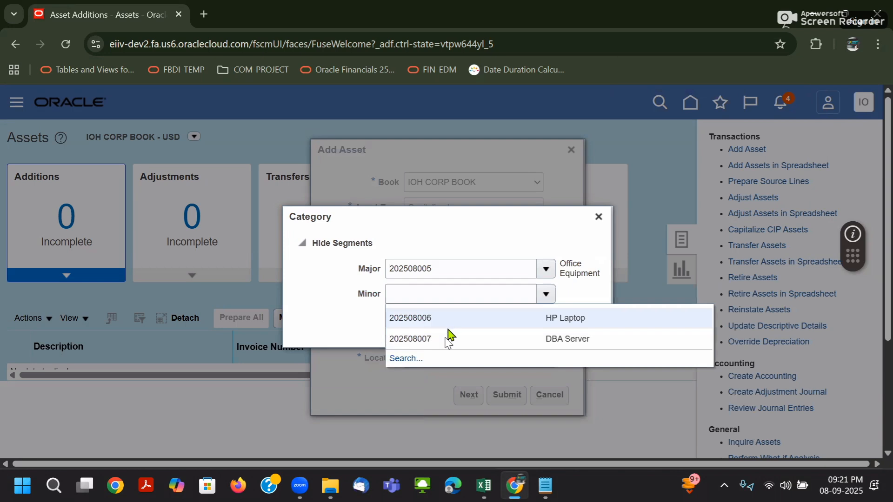
left_click(449, 340)
left_click(542, 331)
left_click(597, 205)
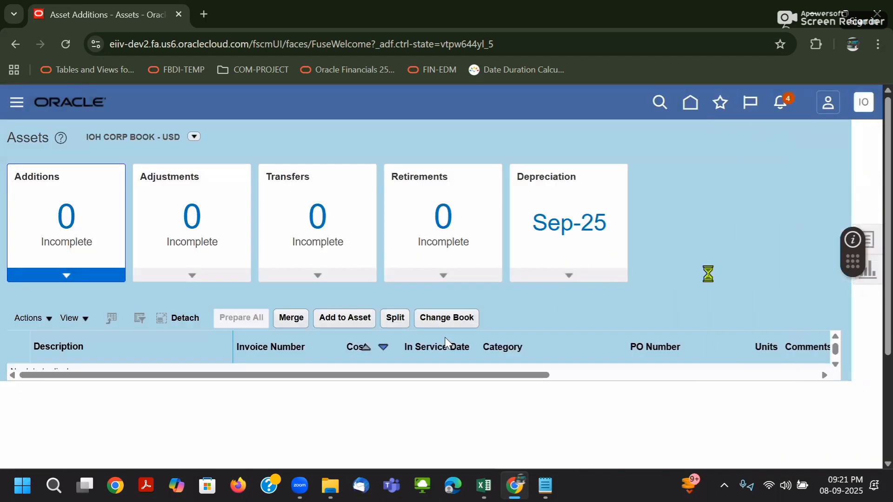
Step: Try a new asset with major category Office Equipment 202508005 and minor HP Laptop 202508006, and discard the form
left_click(869, 239)
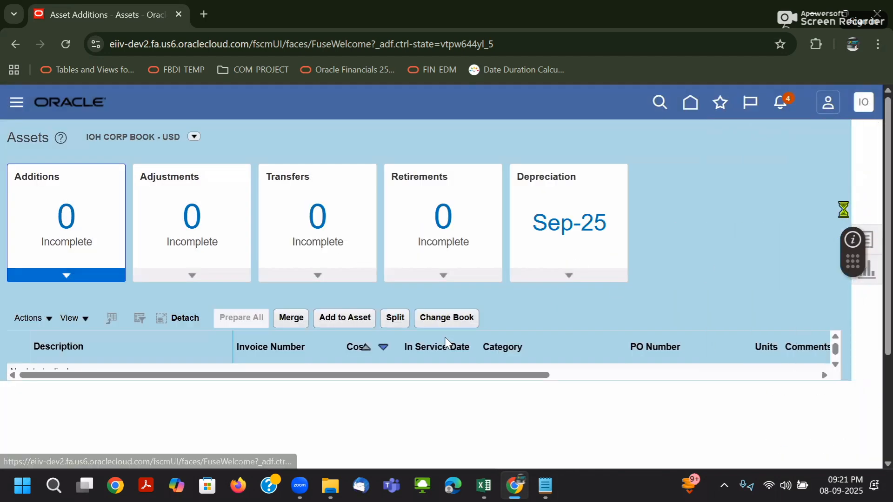
left_click(757, 149)
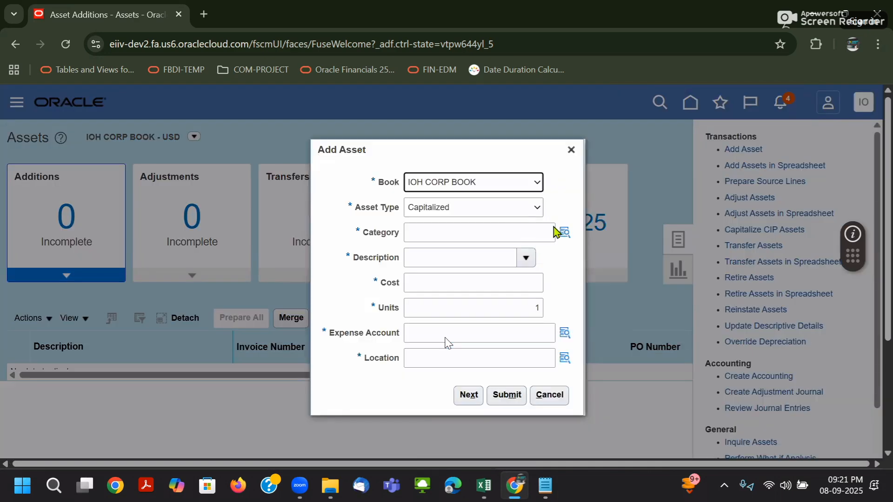
left_click(563, 232)
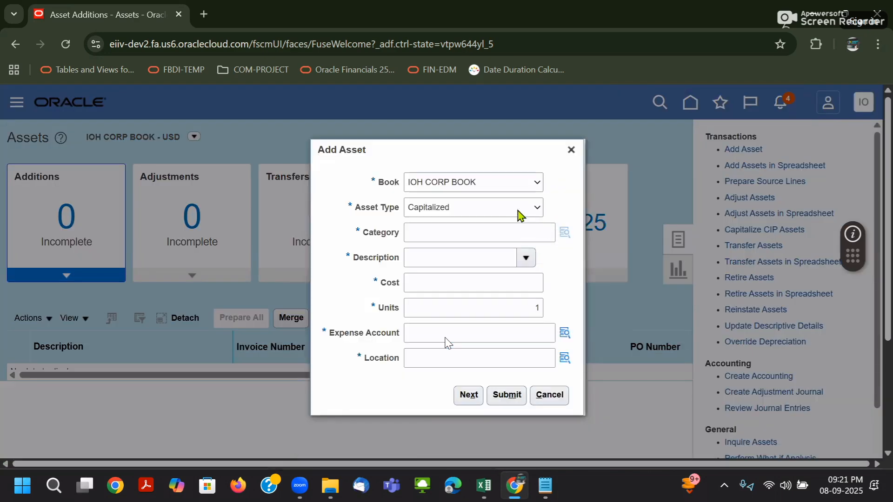
left_click(585, 270)
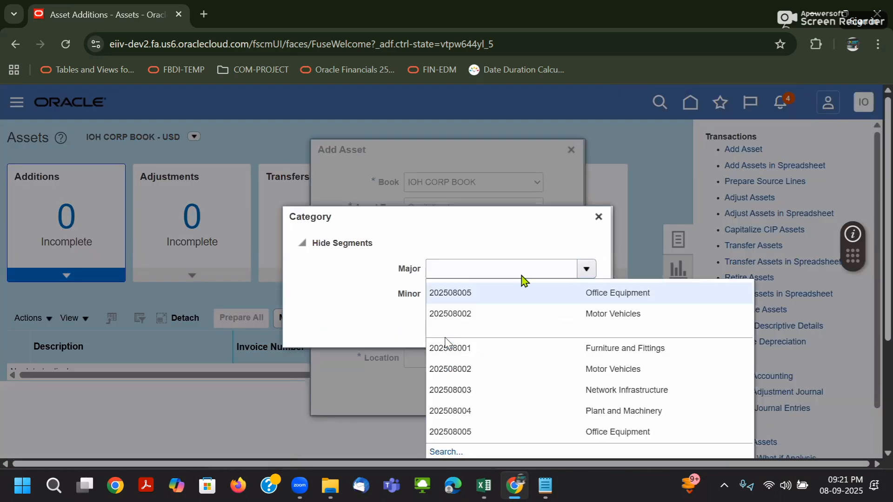
left_click(538, 296)
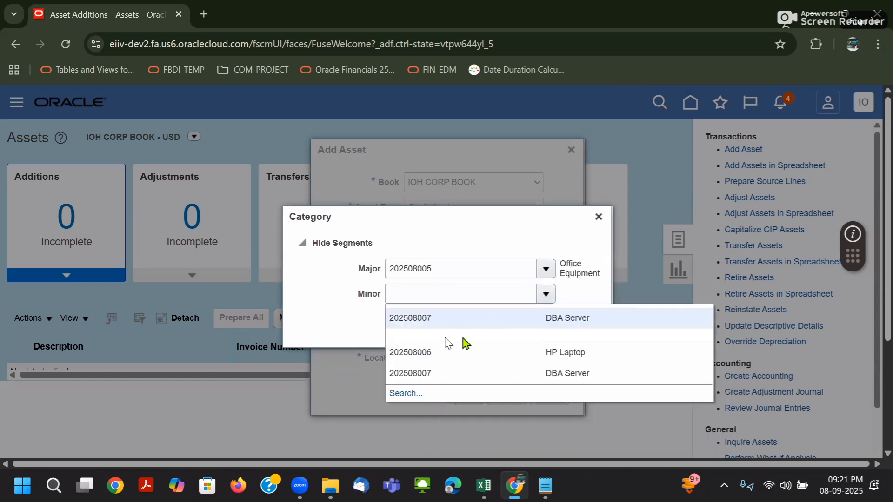
left_click(546, 353)
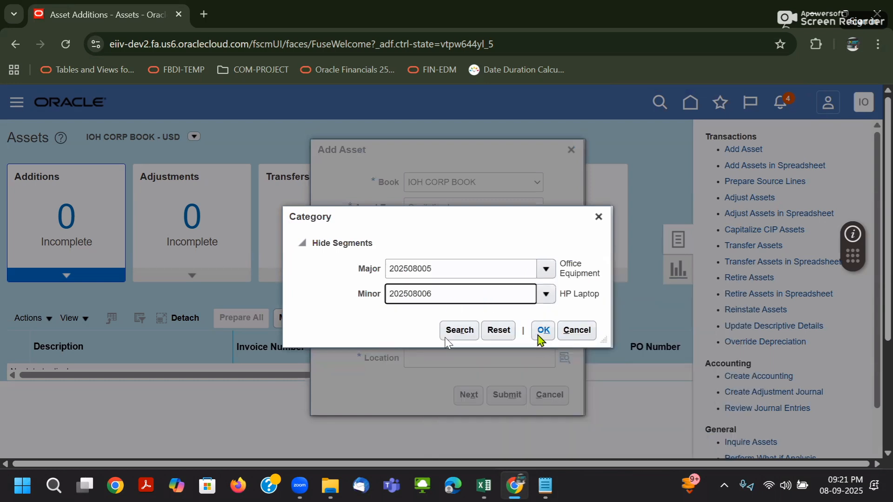
left_click(474, 259)
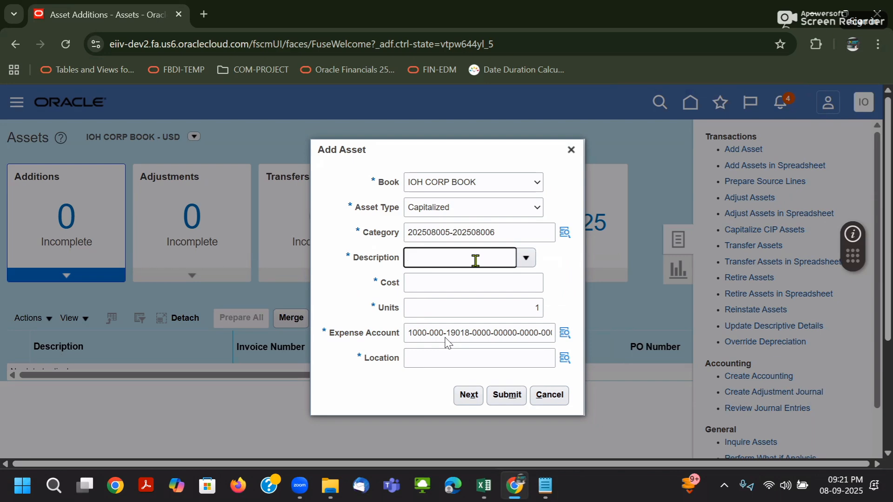
left_click(571, 150)
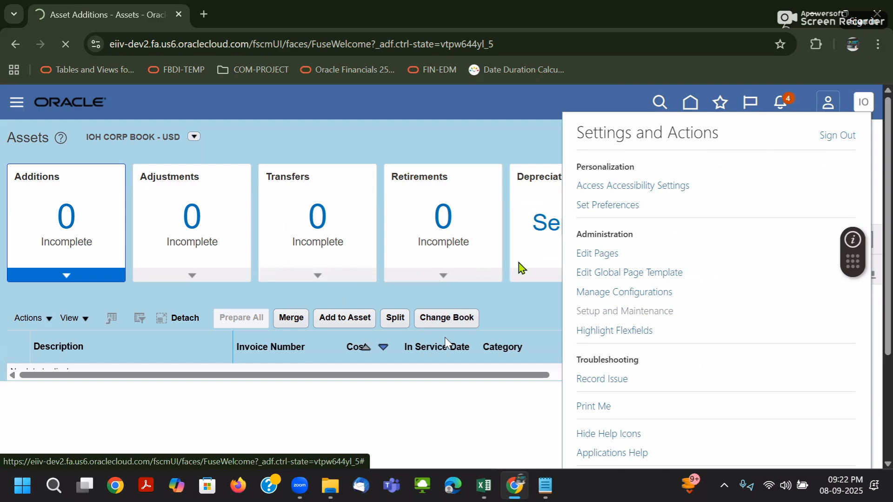
Step: Open the Manage Asset Categories task of the Fixed Assets functional area in Setup and Maintenance
key("ctrl+minus")
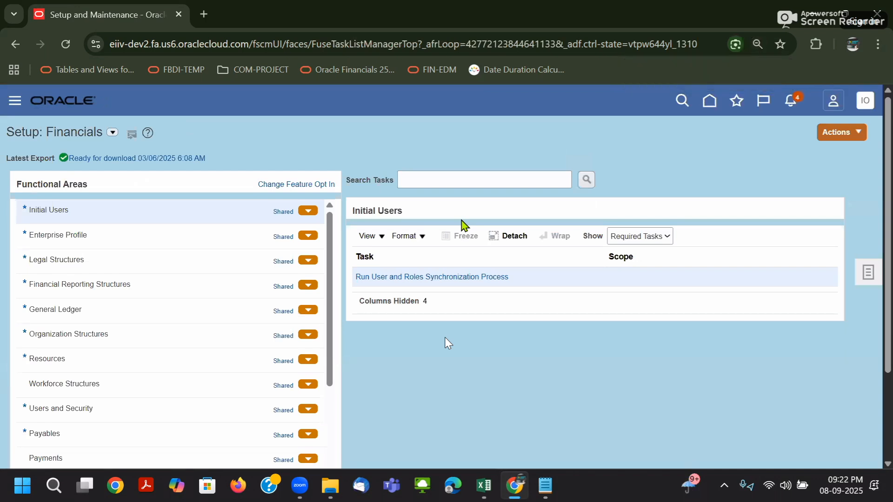
scroll(125, 381, "down", 3)
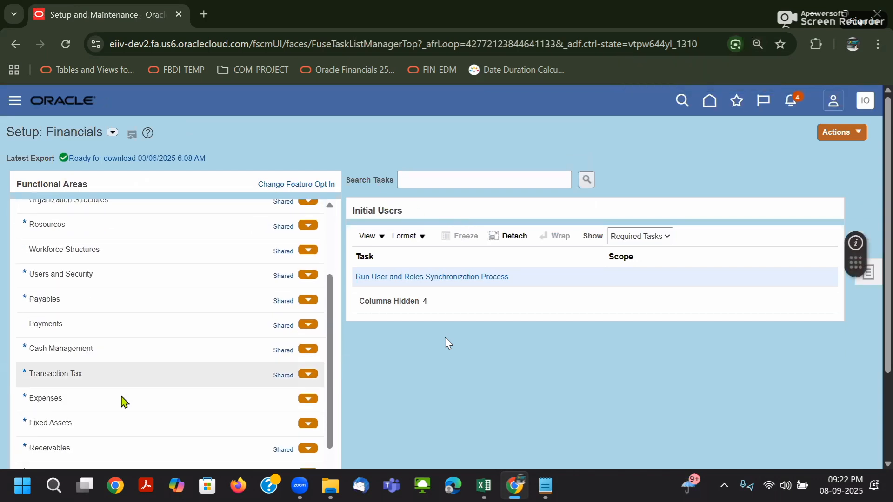
scroll(125, 400, "down", 3)
left_click(135, 351)
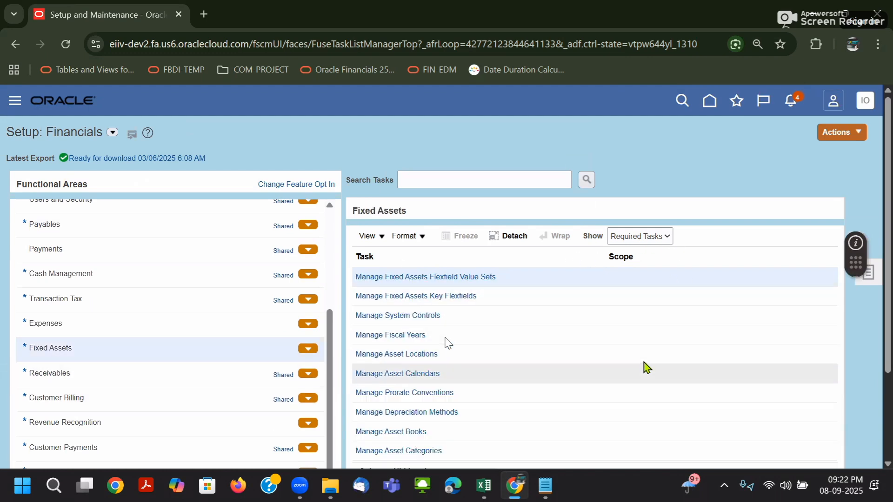
scroll(620, 183, "down", 1)
scroll(619, 182, "down", 1)
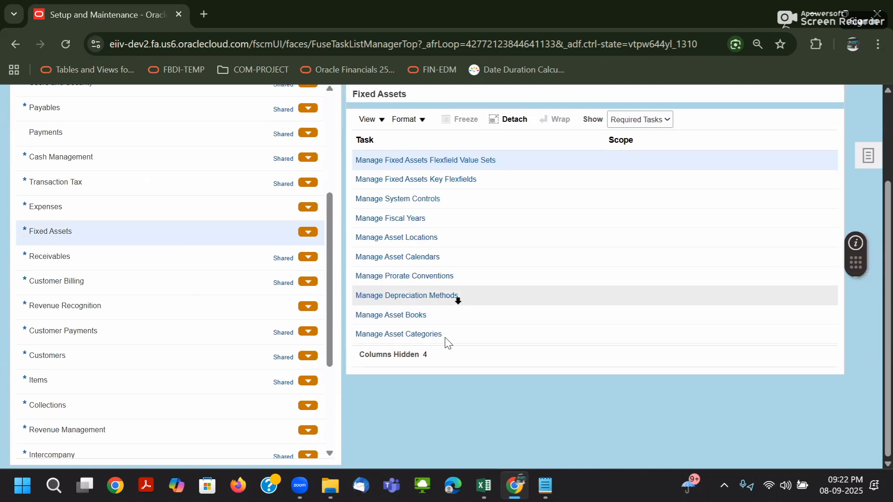
left_click(413, 335)
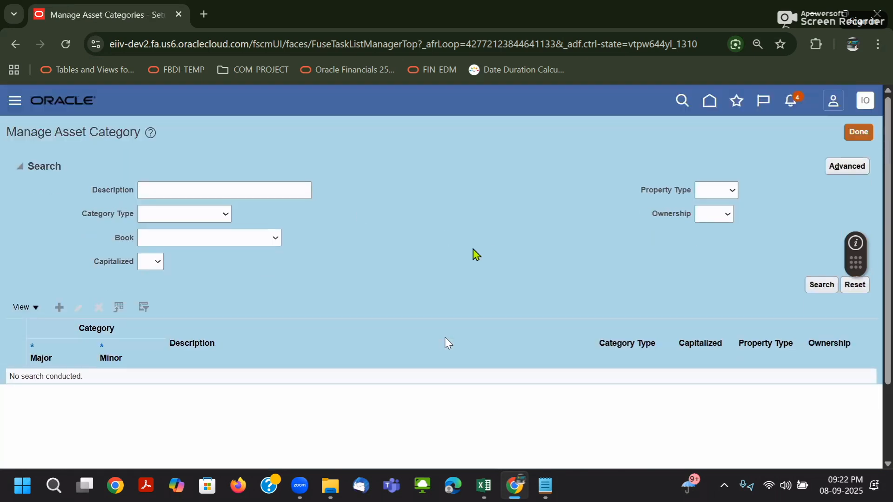
Step: Search the asset categories for IOH CORP BOOK and open the HP LAPTOP category for editing
left_click(177, 238)
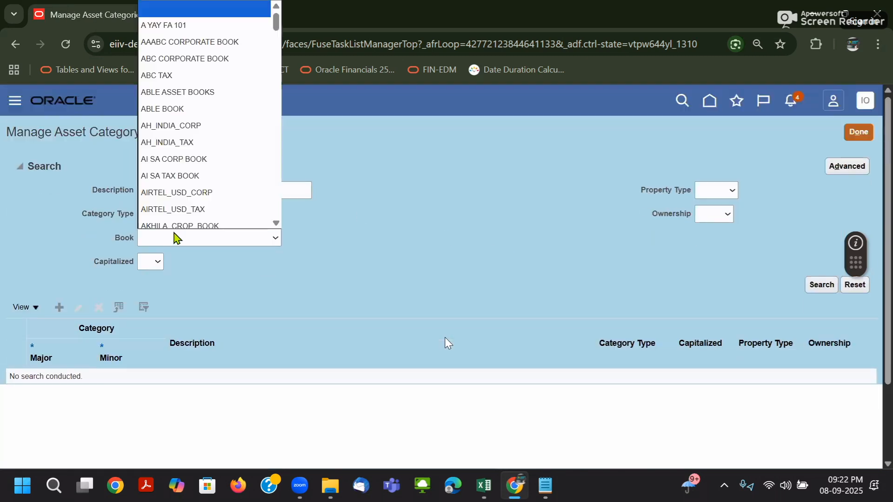
type("IOH CORP BOOK")
key("Return")
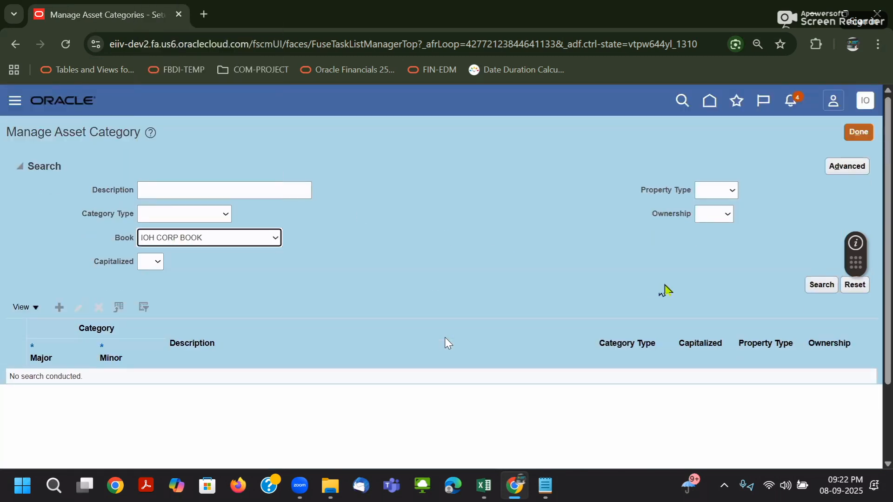
left_click(822, 285)
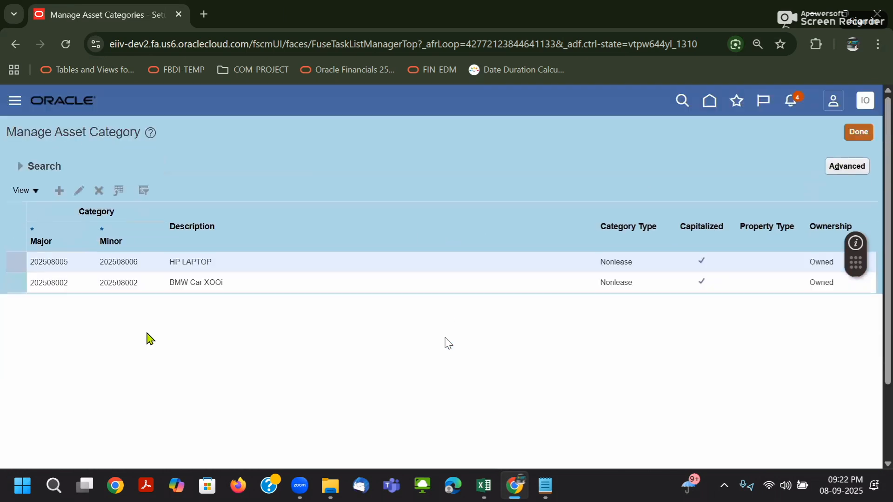
left_click(137, 259)
left_click(79, 192)
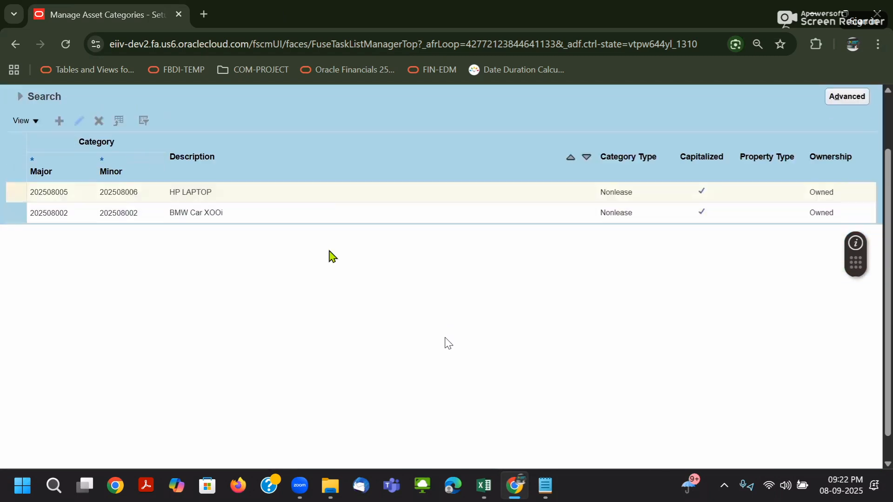
Step: Copy the HP LAPTOP category's Asset Cost account for IOH CORP BOOK into the Notepad notes, several blank lines below the existing text
scroll(321, 274, "down", 3)
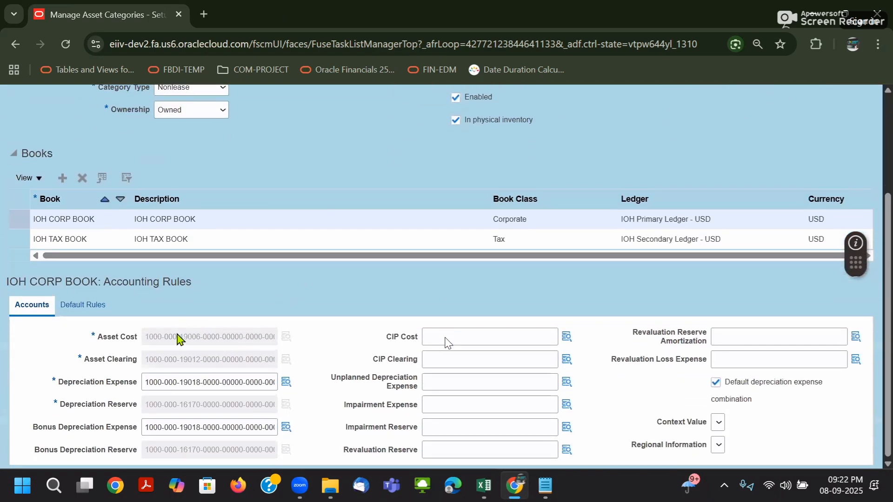
scroll(230, 343, "up", 3)
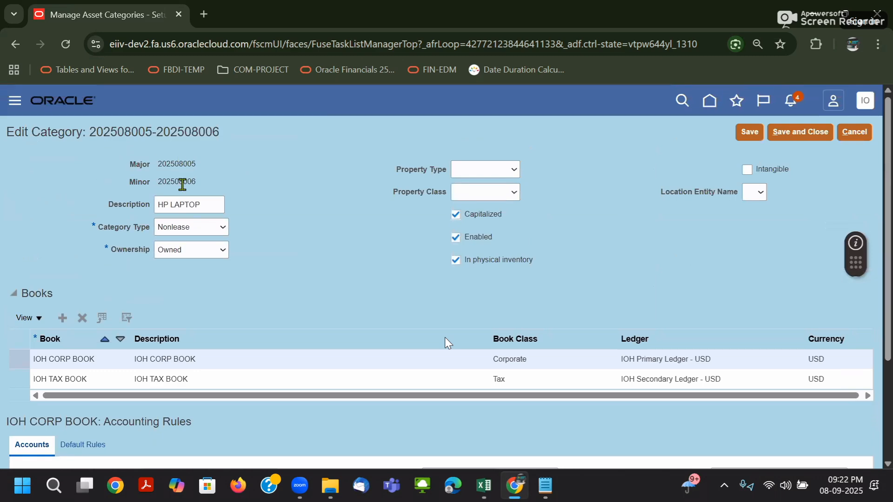
scroll(268, 344, "down", 3)
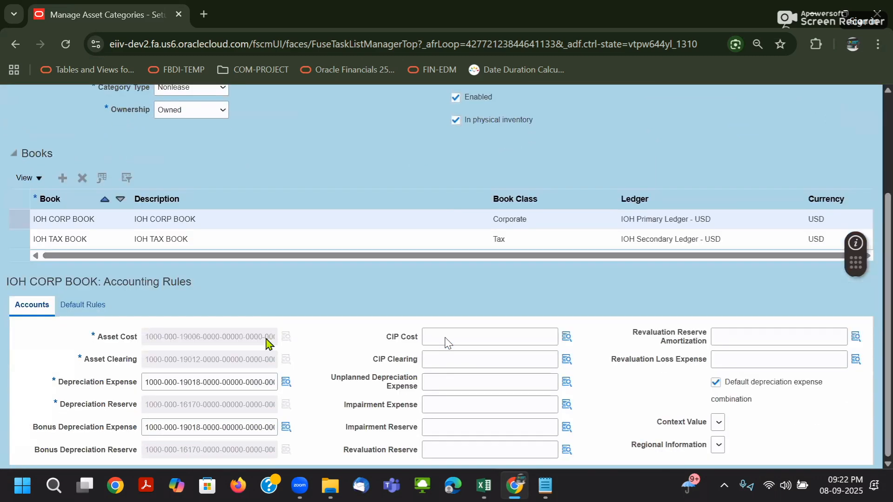
triple_click(152, 342)
key("alt+Tab")
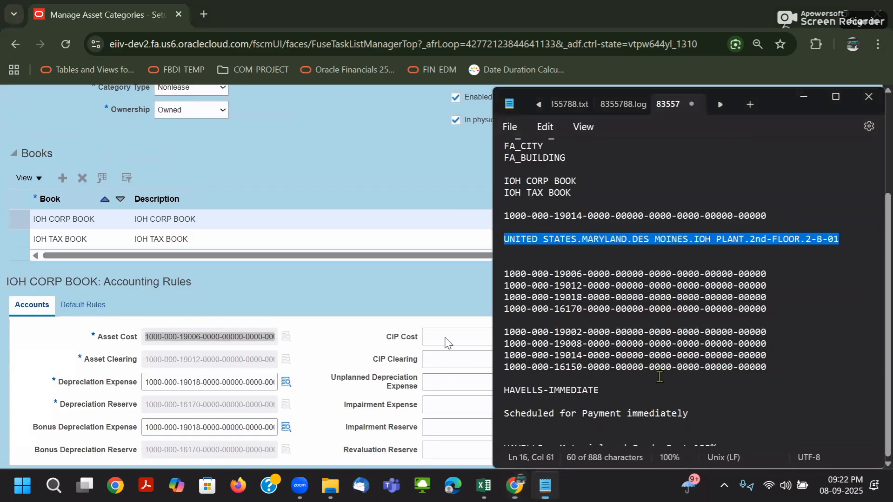
left_click(659, 389)
scroll(659, 386, "down", 3)
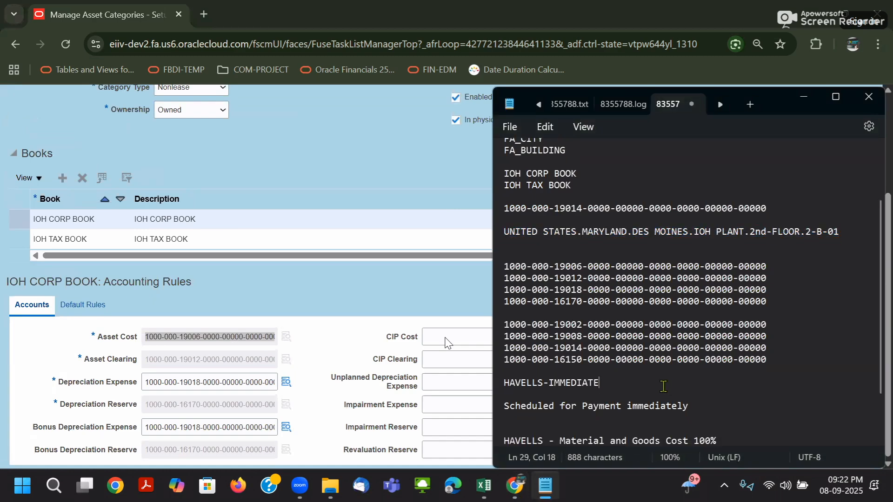
left_click(743, 445)
key("Return")
key("Return")
key("Return")
key("Return")
key("Return")
key("Return")
key("ctrl+v")
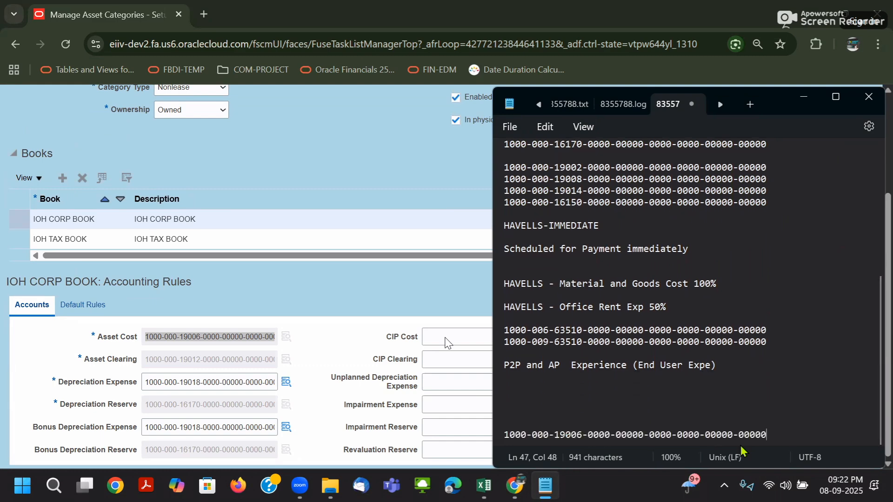
Step: Copy the category's Asset Clearing account onto a new line at the end of the Notepad notes
triple_click(171, 358)
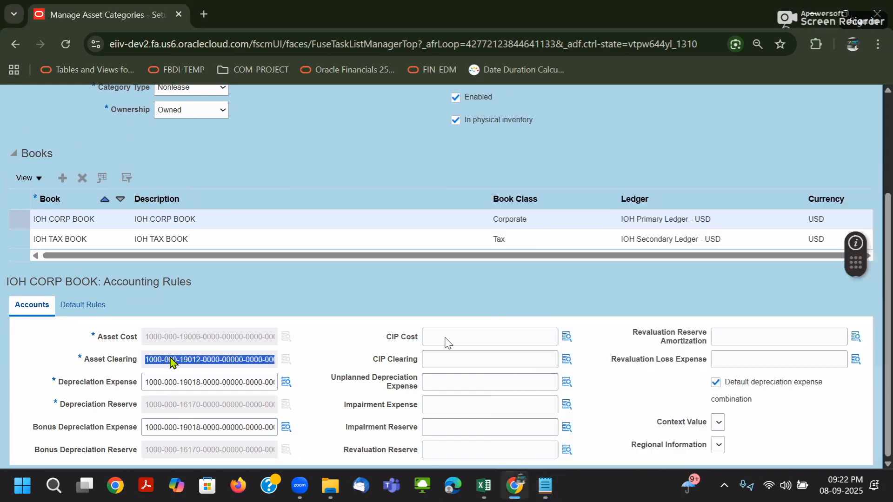
key("ctrl+c")
key("alt+Tab")
key("Return")
key("ctrl+v")
key("alt+Tab")
Step: Add the category's Depreciation Expense account as the next line of the Notepad notes
triple_click(185, 382)
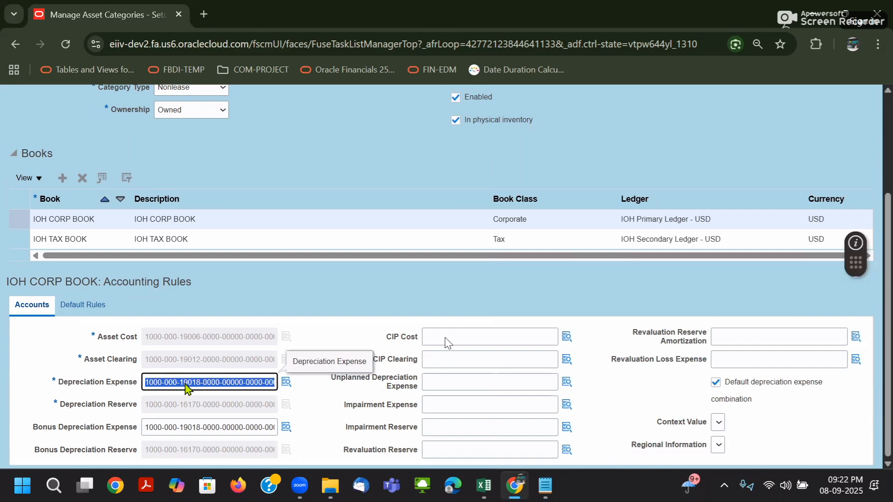
key("ctrl+c")
key("alt+Tab")
key("Return")
key("ctrl+v")
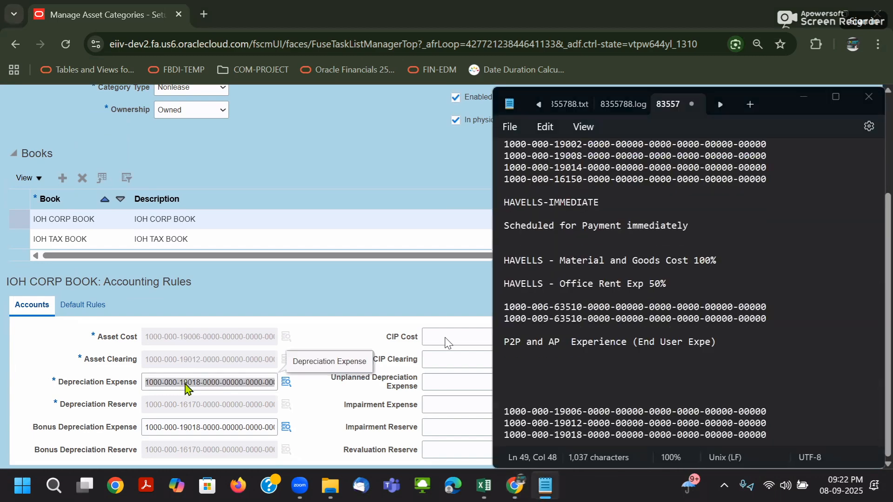
Step: Copy the category's Depreciation Reserve account onto a new line of the Notepad notes and remove the duplicate entry
key("alt+Tab")
triple_click(177, 406)
key("ctrl+c")
key("alt+Tab")
key("Return")
key("ctrl+v")
key("alt+Tab")
triple_click(185, 408)
key("ctrl+c")
key("alt+Tab")
key("Return")
key("ctrl+v")
key("Return")
key("ctrl+v")
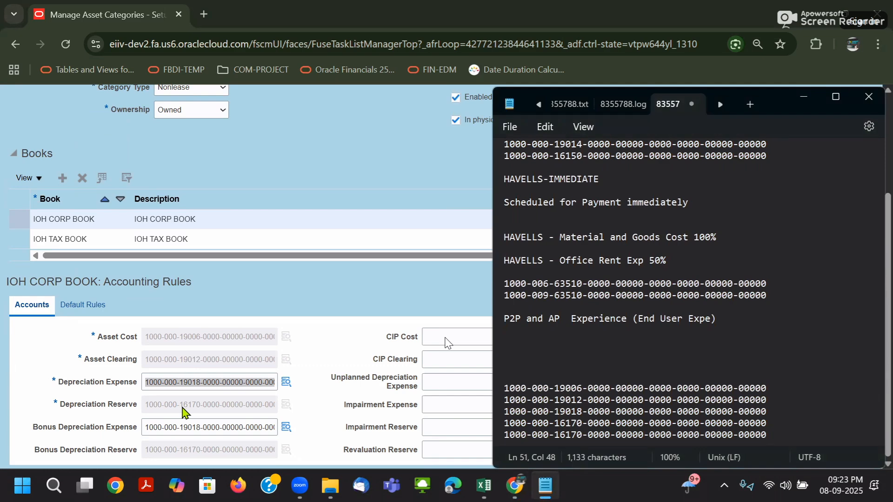
triple_click(568, 436)
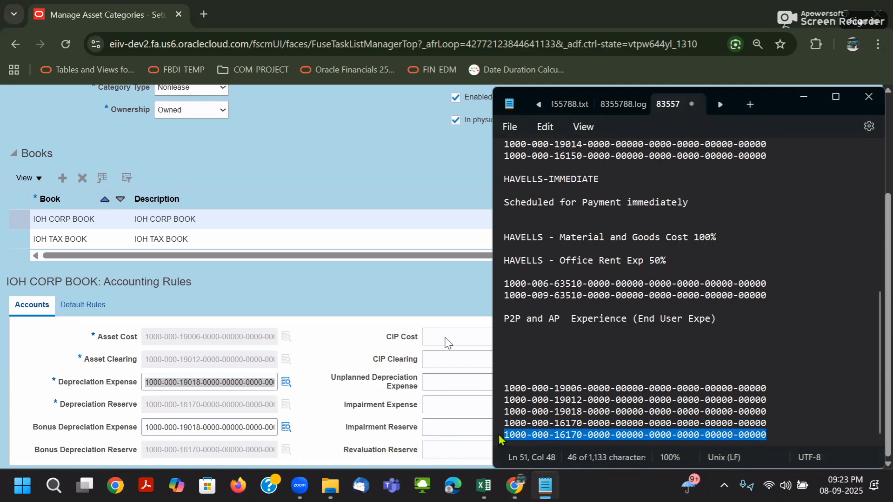
key("Delete")
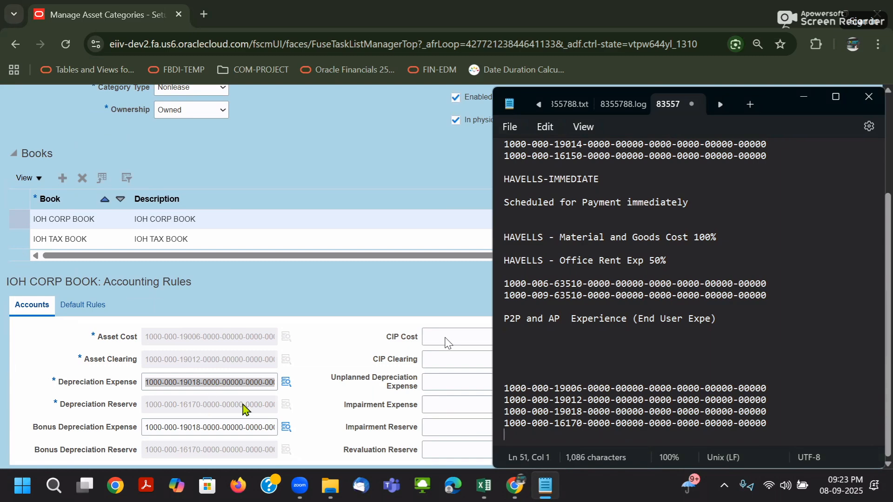
Step: Switch back to the browser, then save and close the HP LAPTOP category
left_click(400, 295)
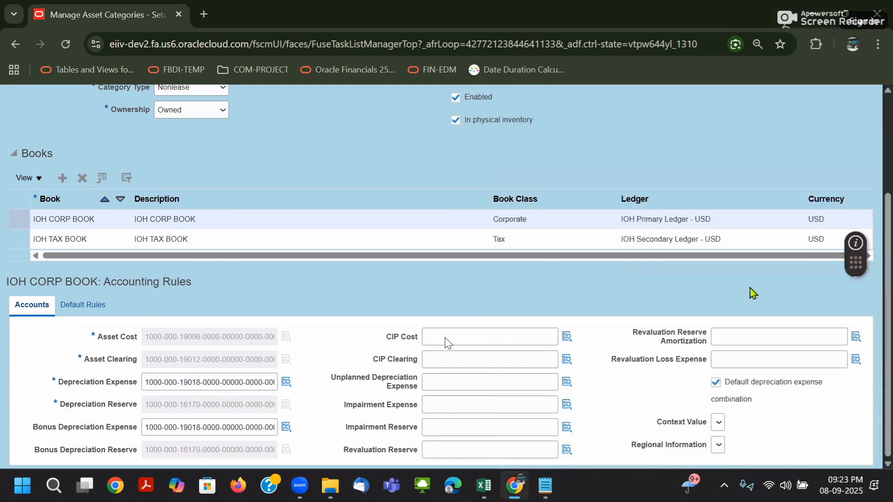
scroll(738, 300, "up", 3)
left_click(798, 133)
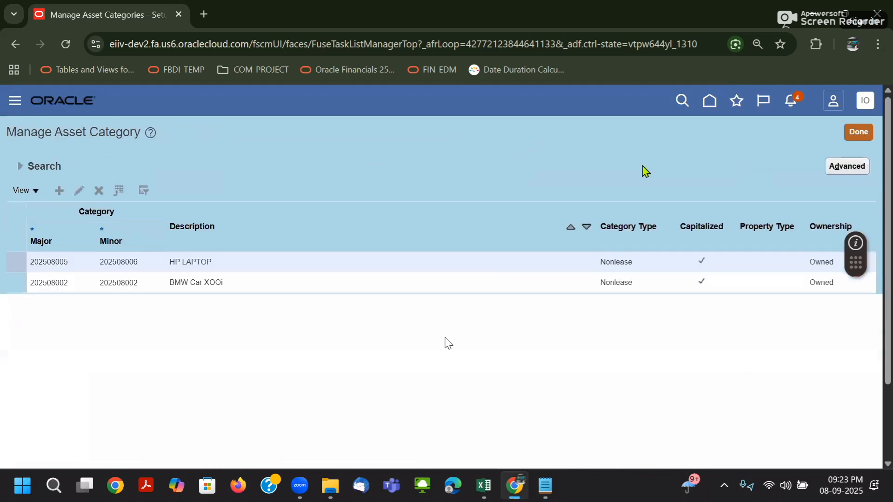
Step: Open the Manage Fixed Assets Flexfield Value Sets task of the Fixed Assets functional area in Setup and Maintenance
left_click(865, 100)
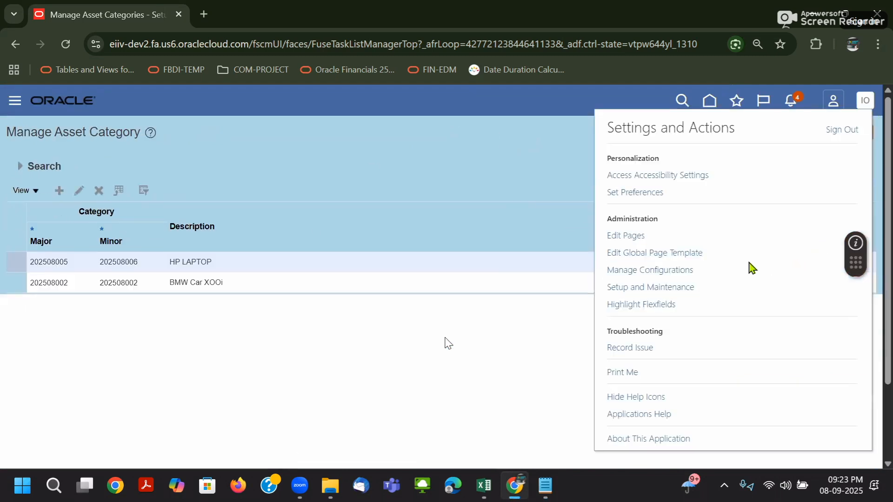
left_click(668, 288)
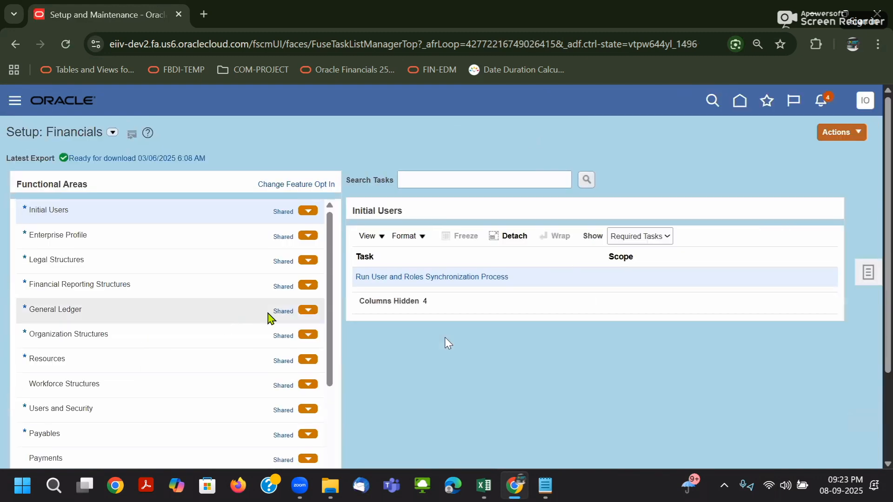
scroll(158, 392, "down", 4)
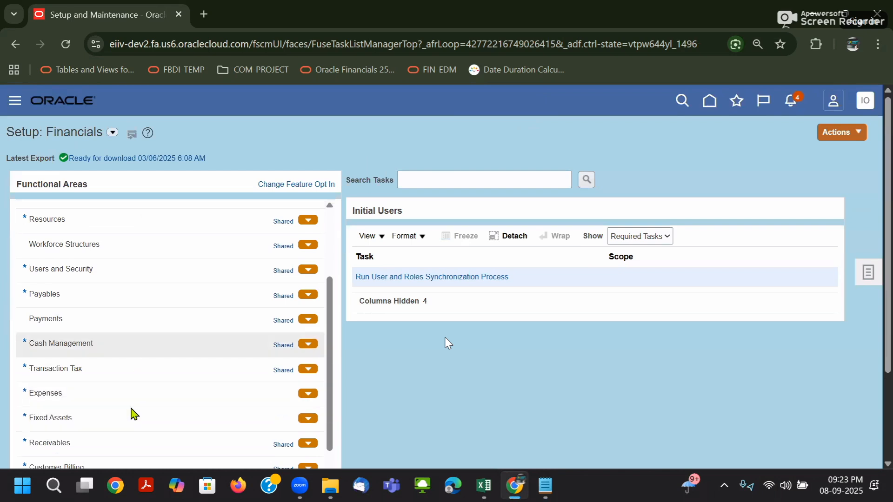
left_click(158, 411)
left_click(433, 279)
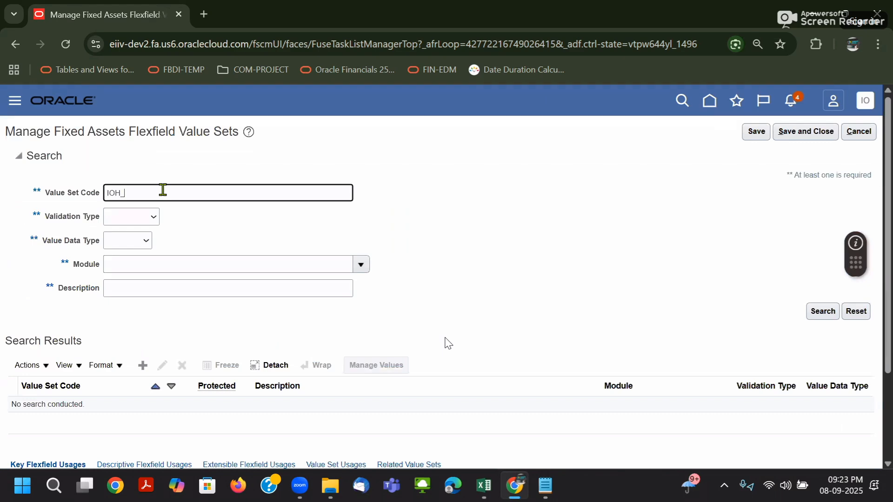
Step: Search the value sets for code IOH_M and list the values of IOH_MINOR_Asset
type("IOH_M")
key("Return")
scroll(295, 372, "down", 3)
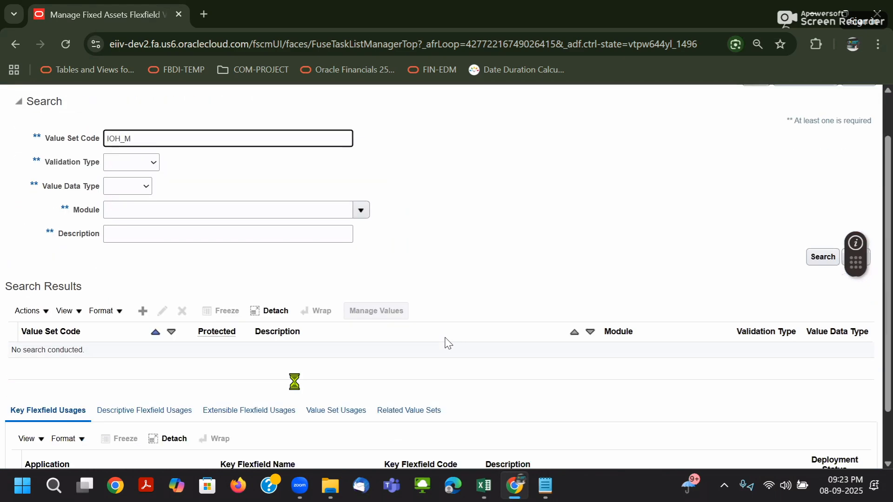
left_click(106, 313)
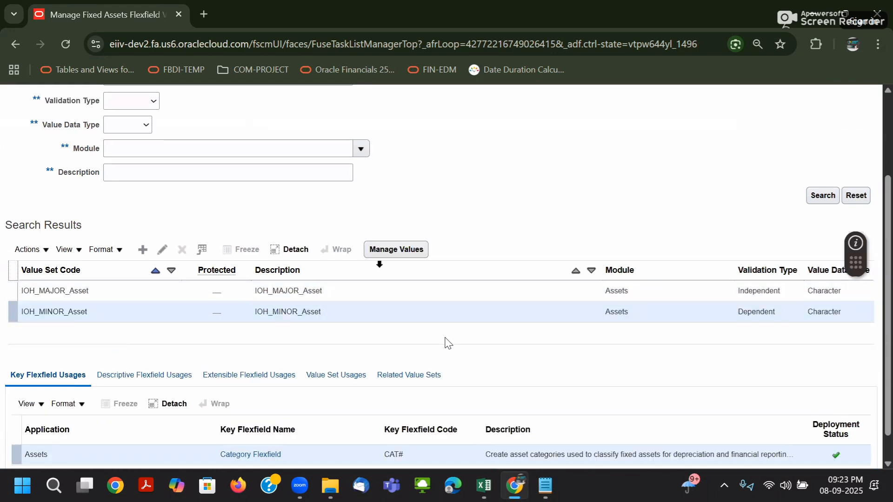
left_click(416, 252)
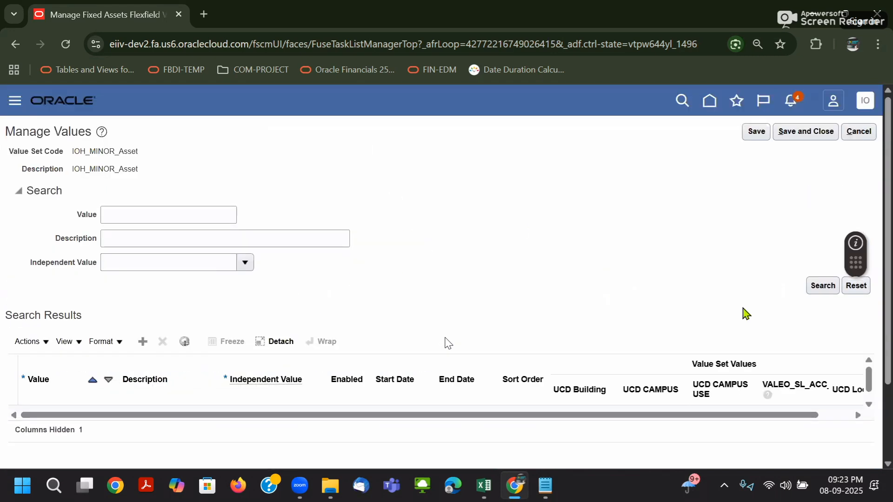
scroll(726, 283, "down", 2)
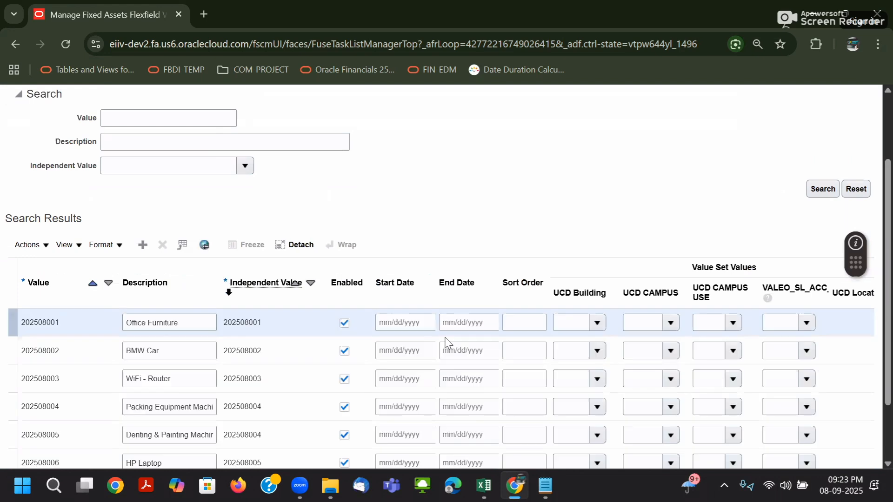
Step: Add a minor asset value 202508008 with description DELL Laptop and independent value 202508005
left_click(143, 245)
scroll(328, 229, "down", 2)
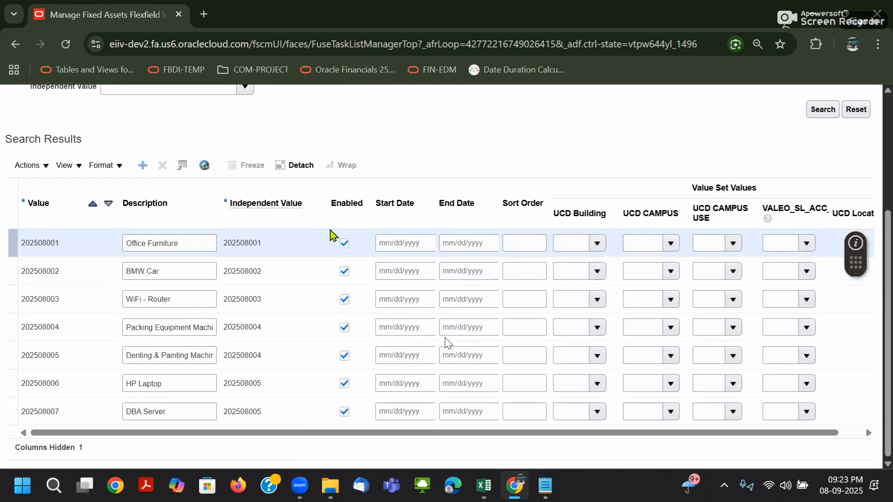
left_click(65, 244)
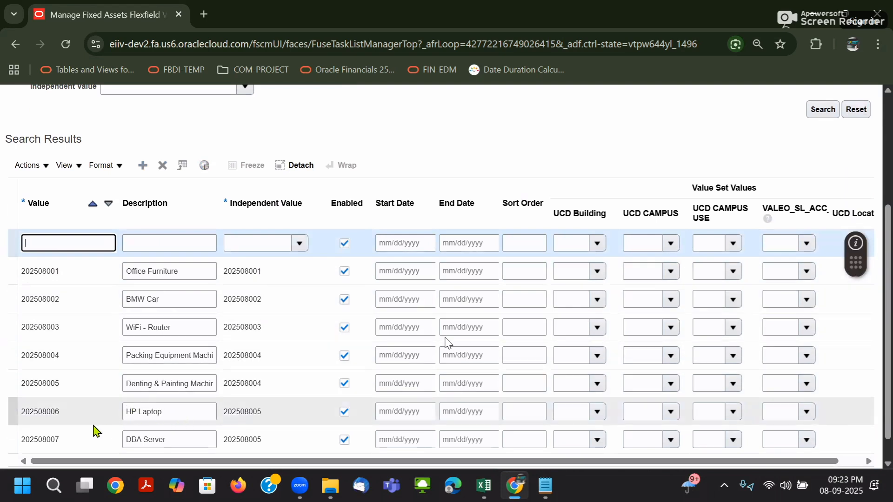
left_click(243, 412)
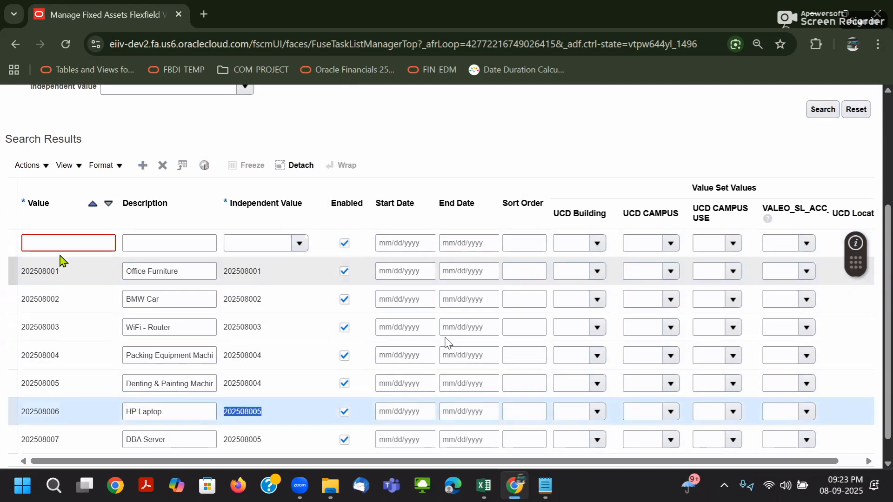
left_click(49, 244)
type("202508005")
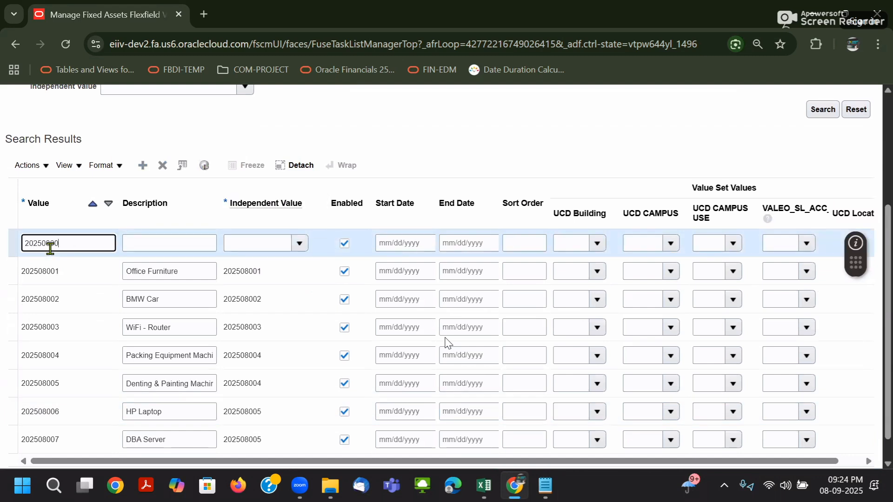
scroll(77, 300, "down", 1)
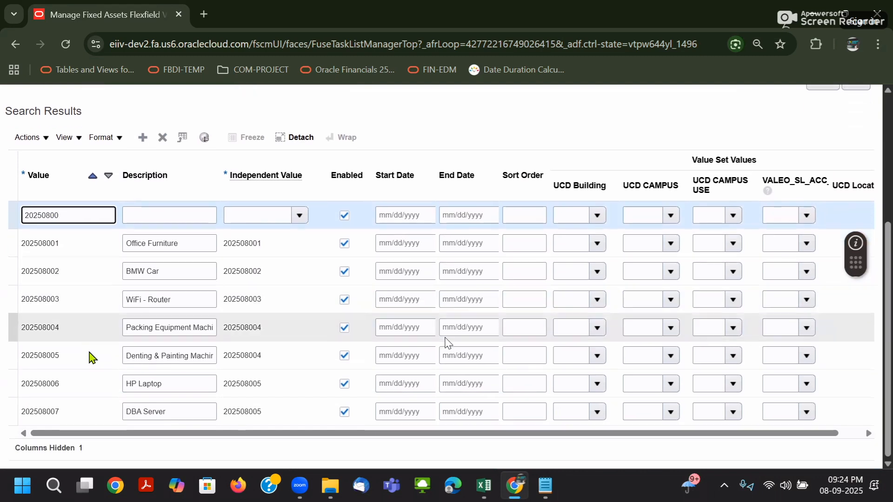
type("8")
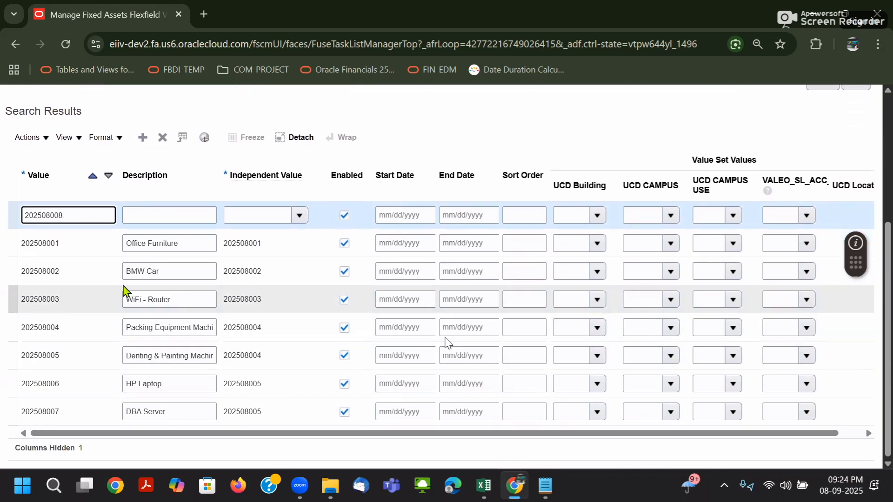
left_click(243, 216)
type("202508005")
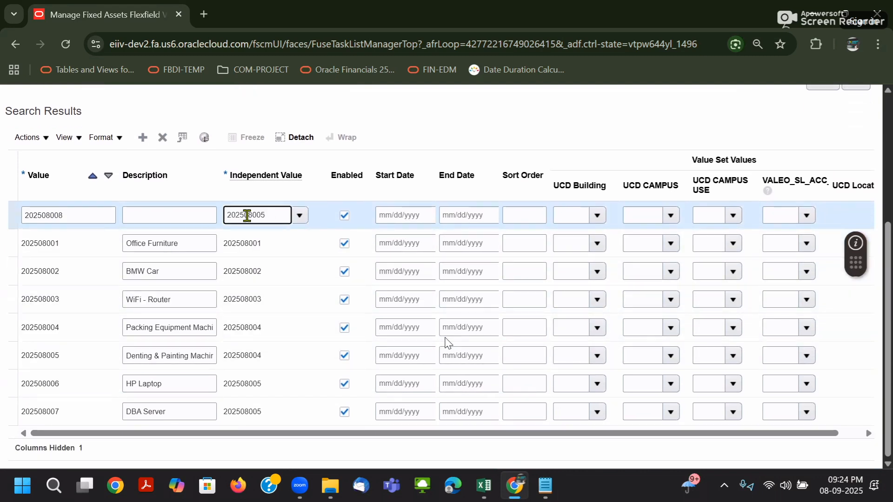
left_click(200, 209)
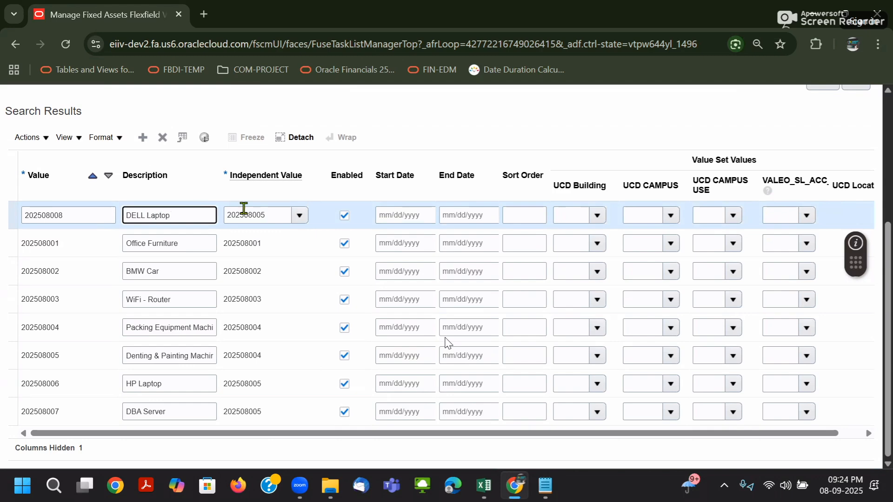
Step: Save and close the IOH_MINOR_Asset values, then save and close the value sets task
scroll(772, 149, "up", 3)
left_click(757, 132)
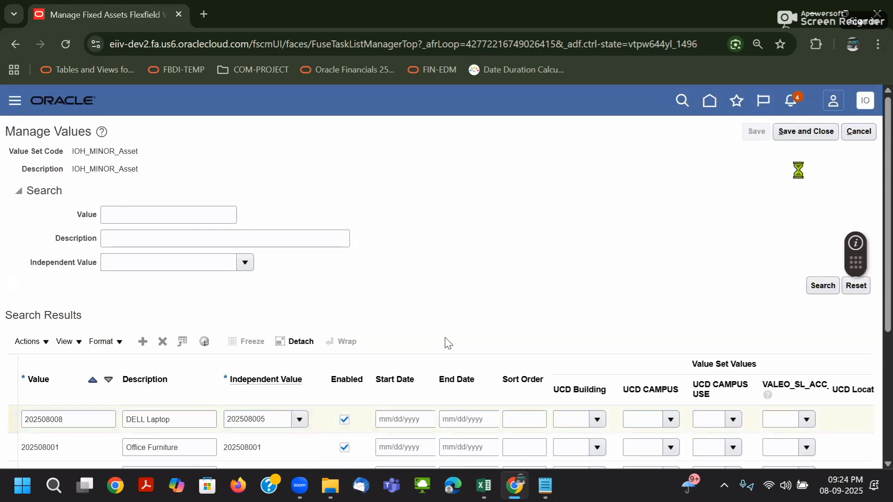
left_click(804, 135)
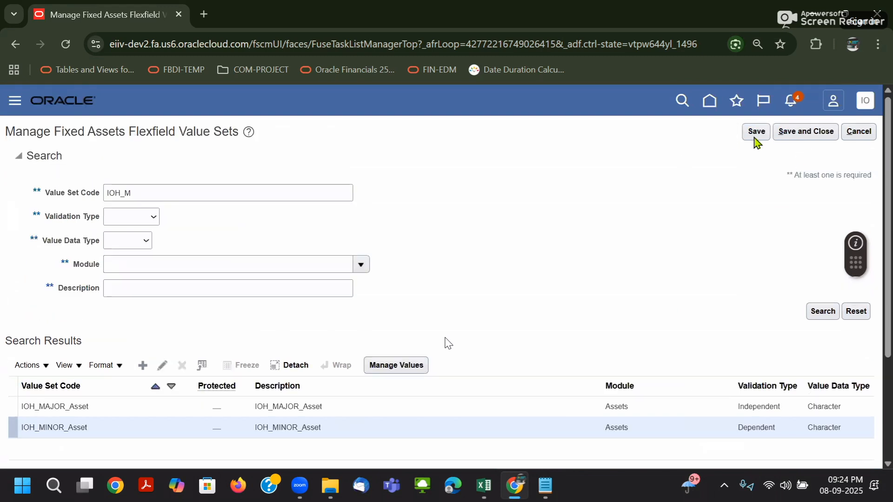
left_click(760, 135)
left_click(802, 134)
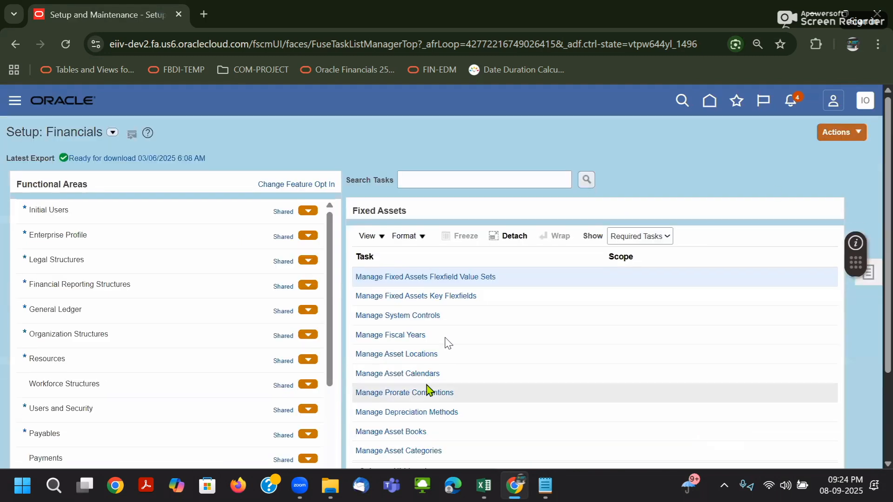
Step: Open the Manage Asset Categories task and start creating a new asset category
scroll(419, 387, "down", 2)
left_click(419, 382)
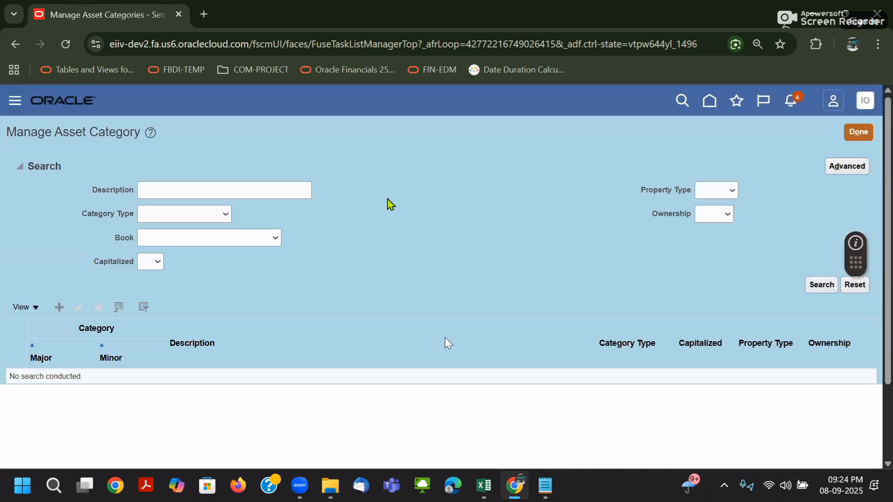
left_click(60, 307)
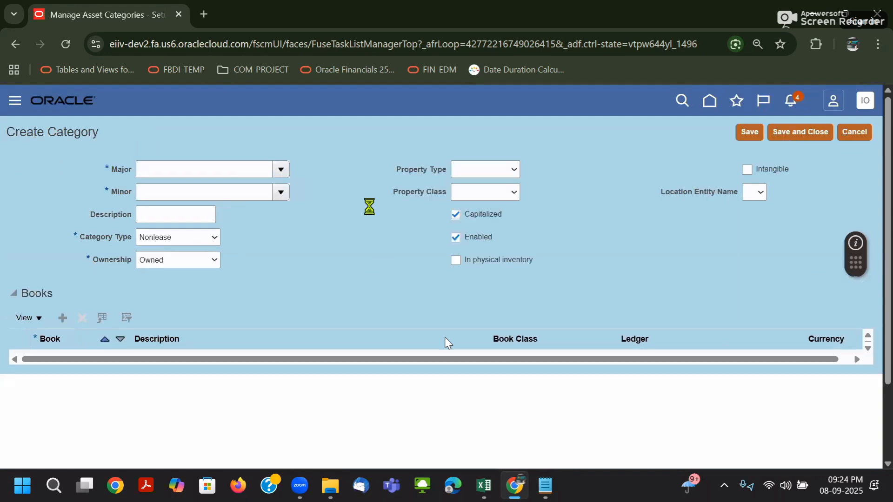
Step: Set the new category's major to 202508005 (Office Equipment), minor to 202508008 (DELL Laptop) and description to Dell Laptop
left_click(199, 173)
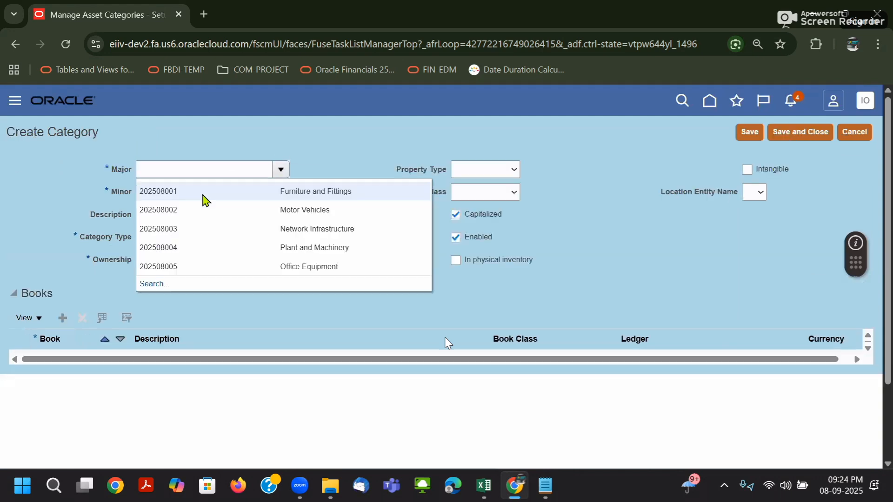
left_click(321, 265)
left_click(281, 192)
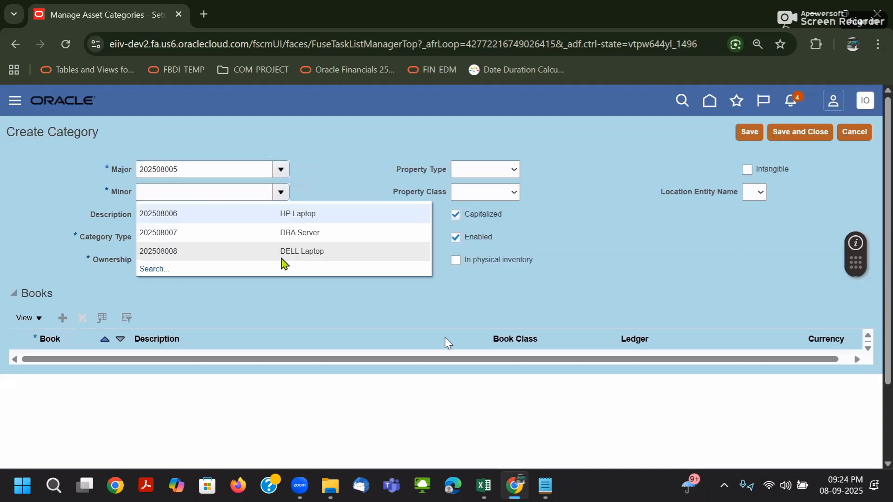
left_click(274, 251)
left_click(190, 215)
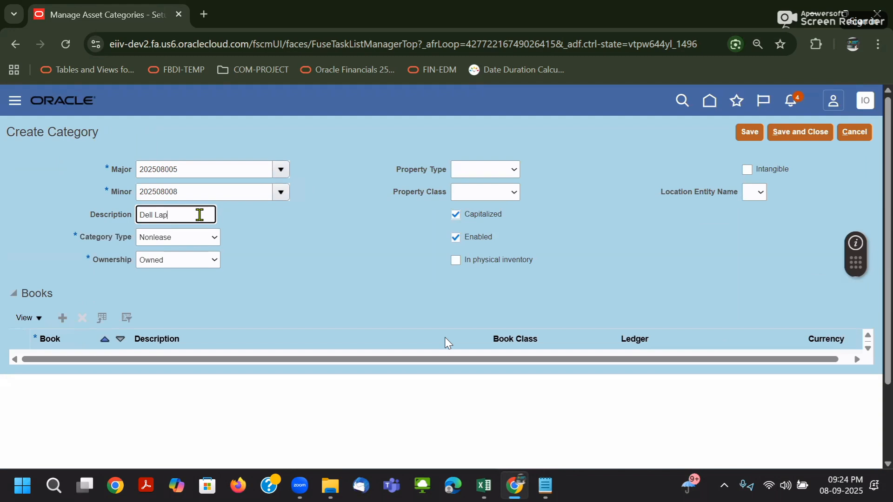
Step: Add IOH CORP BOOK to the category's books
left_click(62, 318)
scroll(186, 325, "down", 3)
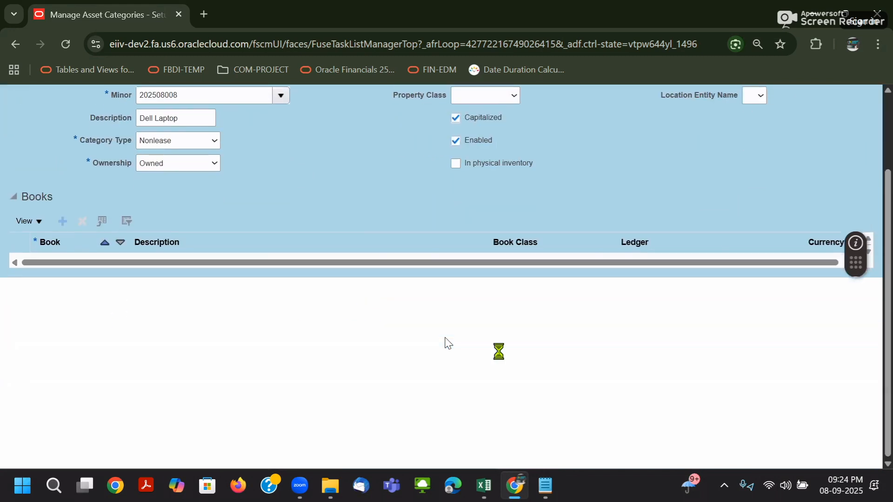
left_click(84, 275)
type("ioh")
key("Return")
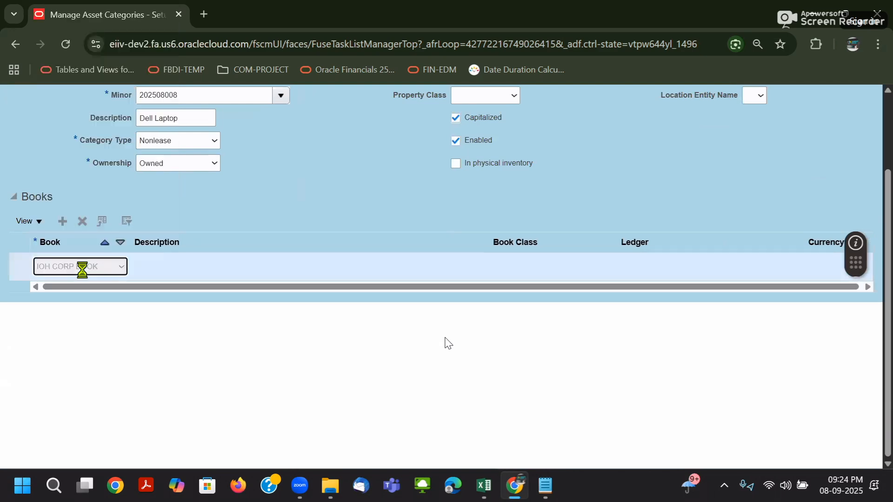
left_click(546, 485)
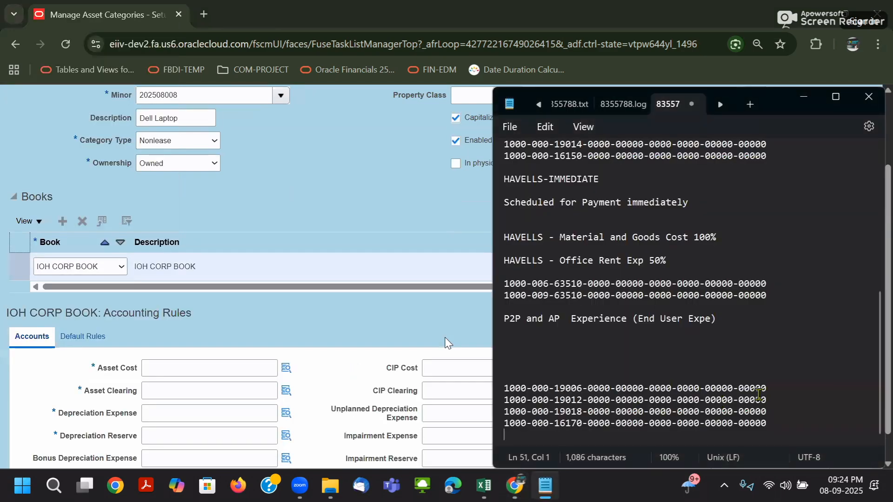
left_click_drag(769, 390, 493, 397)
left_click_drag(770, 390, 442, 383)
key("ctrl+c")
left_click(164, 364)
key("ctrl+v")
key("alt+Tab")
left_click_drag(762, 403, 499, 409)
key("ctrl+c")
left_click(238, 387)
key("ctrl+v")
key("alt+Tab")
left_click_drag(772, 411, 507, 414)
key("ctrl+c")
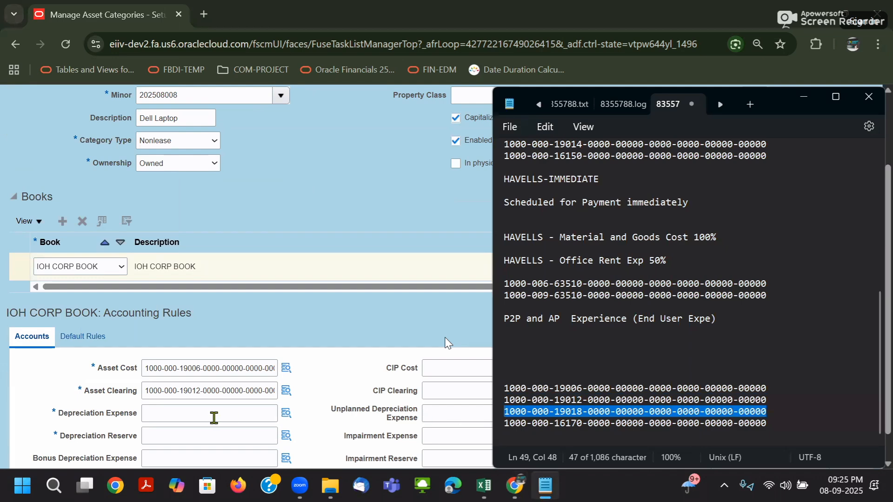
left_click(232, 417)
key("ctrl+v")
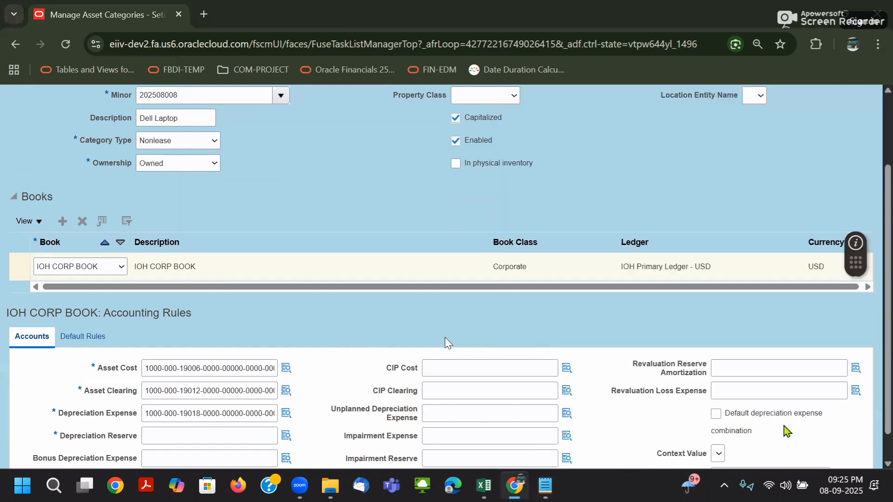
key("alt+Tab")
left_click_drag(768, 423, 502, 430)
key("ctrl+c")
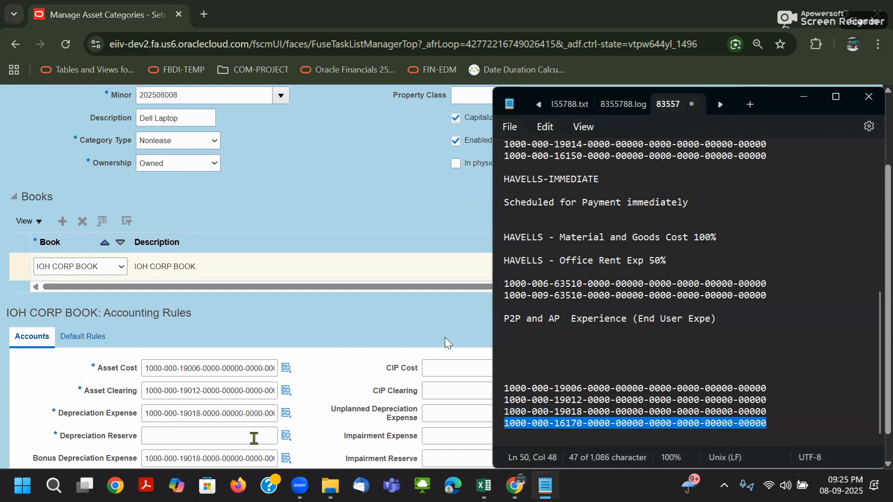
left_click(269, 438)
key("ctrl+v")
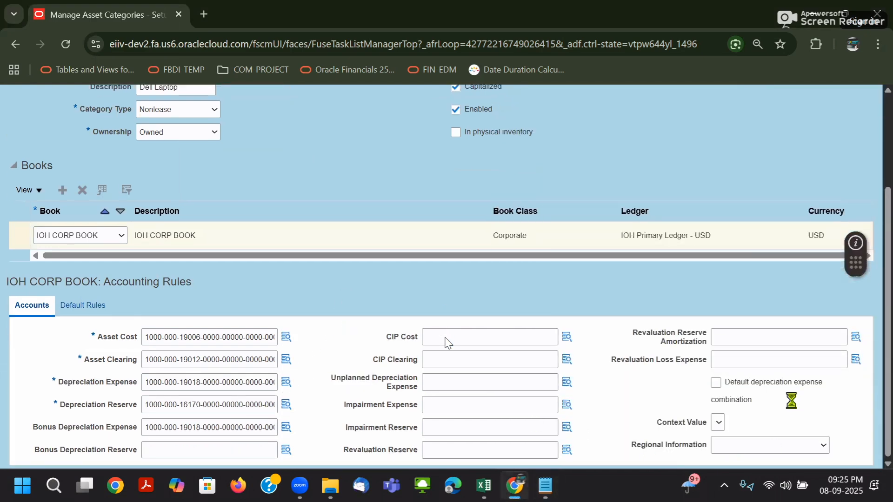
Step: Enable the default depreciation expense combination option for IOH CORP BOOK
left_click(754, 387)
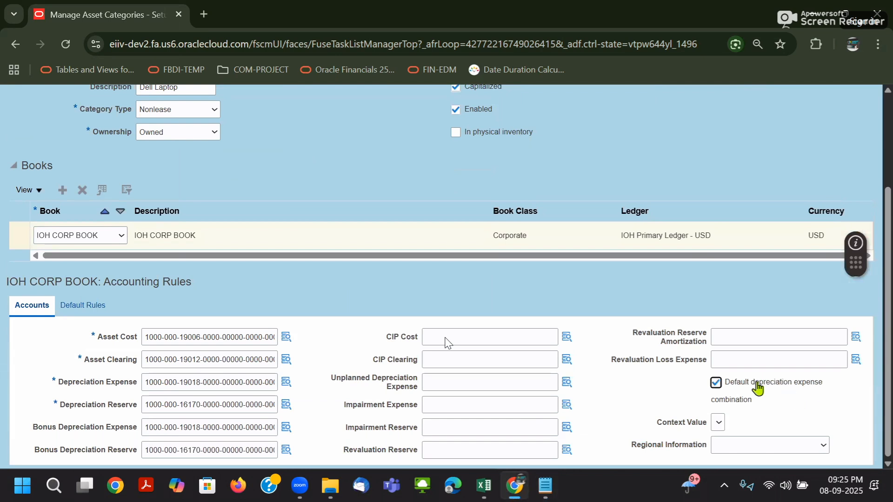
left_click_drag(62, 383, 193, 373)
left_click_drag(830, 387, 725, 382)
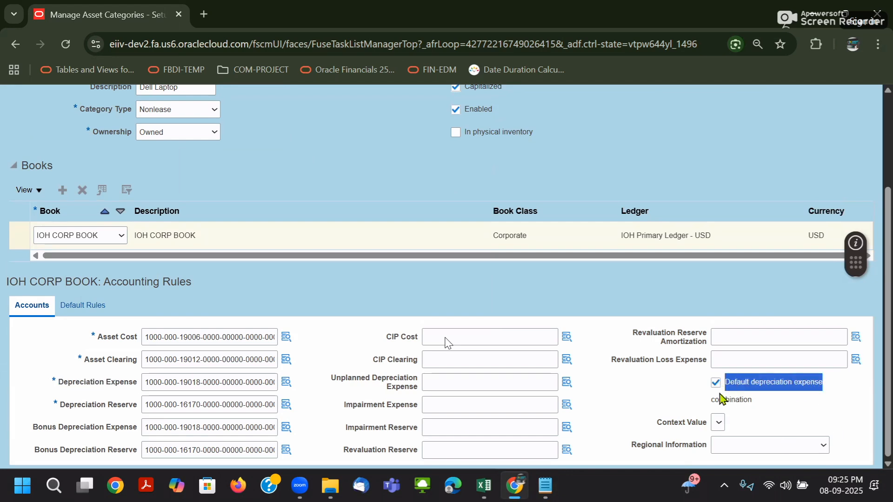
Step: Add a default rule to IOH CORP BOOK with depreciation method STL and a life of 5 years and 0 months
left_click(77, 304)
left_click(70, 365)
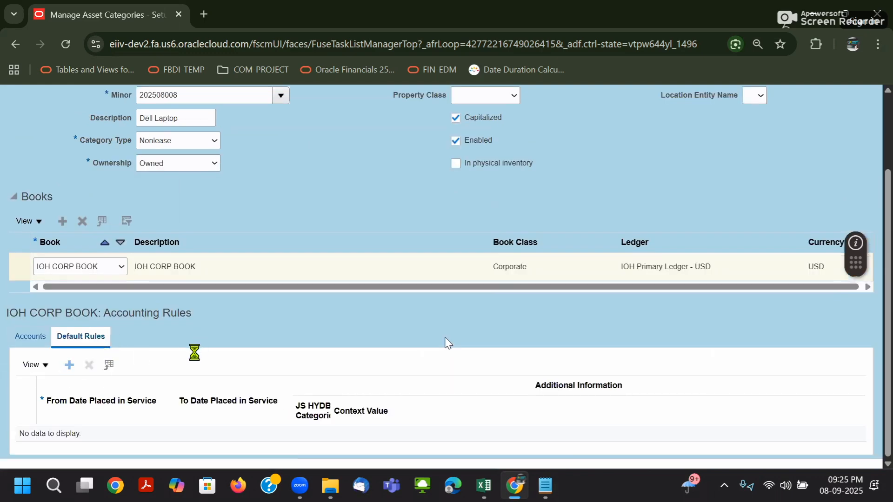
scroll(446, 343, "down", 6)
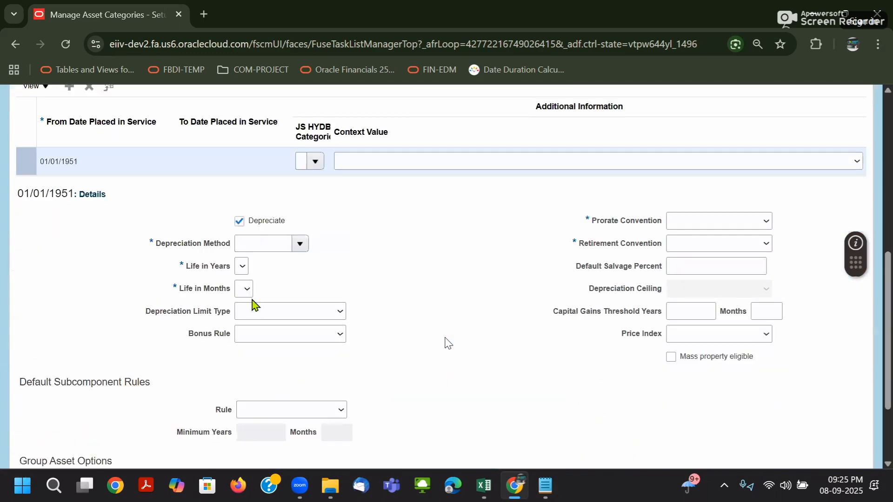
left_click(263, 242)
type("STL")
key("Tab")
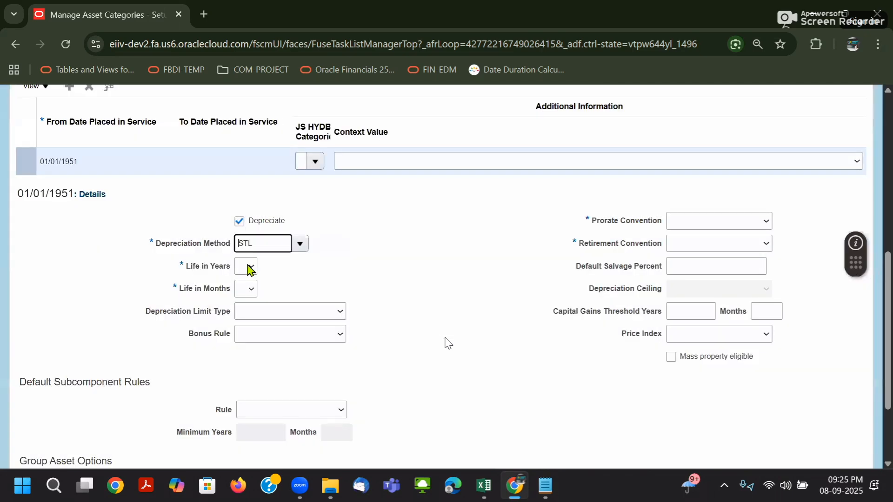
left_click(250, 268)
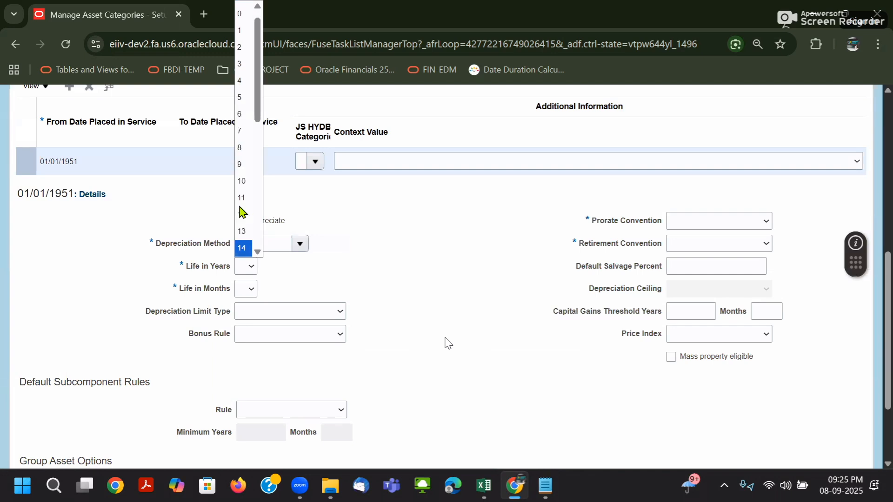
left_click(243, 97)
left_click(246, 289)
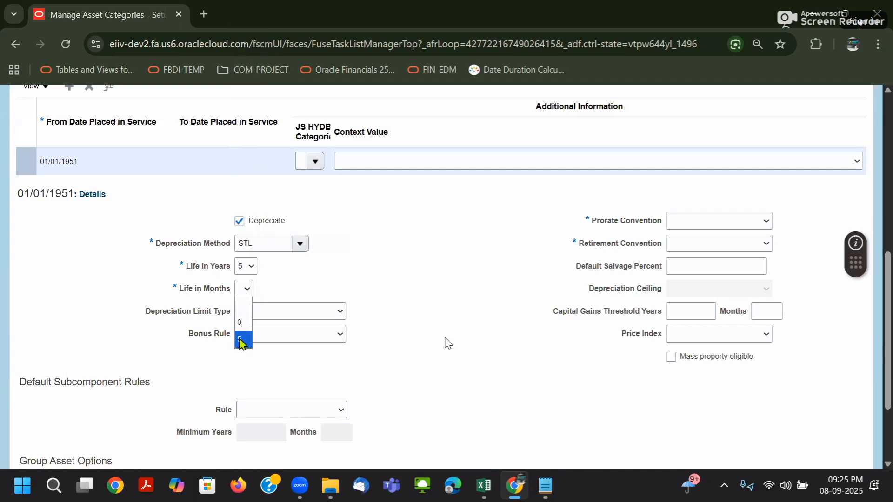
left_click(241, 342)
left_click(242, 289)
left_click(244, 306)
Step: Set both the prorate convention and the retirement convention of the IOH CORP BOOK default rule to IOH_PROC12
left_click(719, 225)
left_click(716, 253)
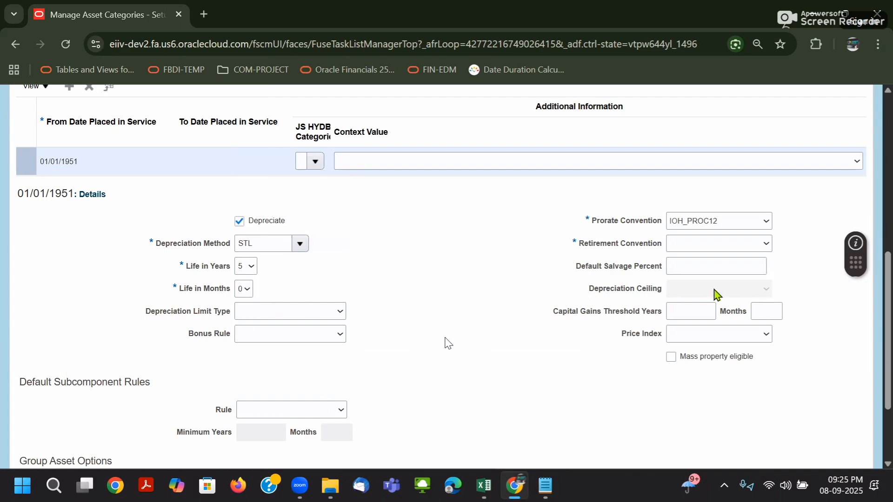
left_click(707, 244)
left_click(700, 281)
Step: Try to add a second IOH CORP BOOK row to the category's books before saving
scroll(446, 343, "up", 5)
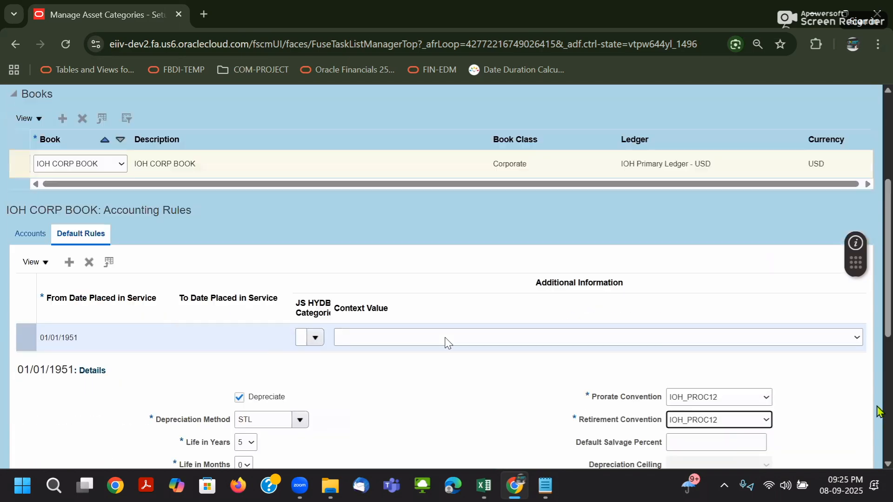
left_click(21, 268)
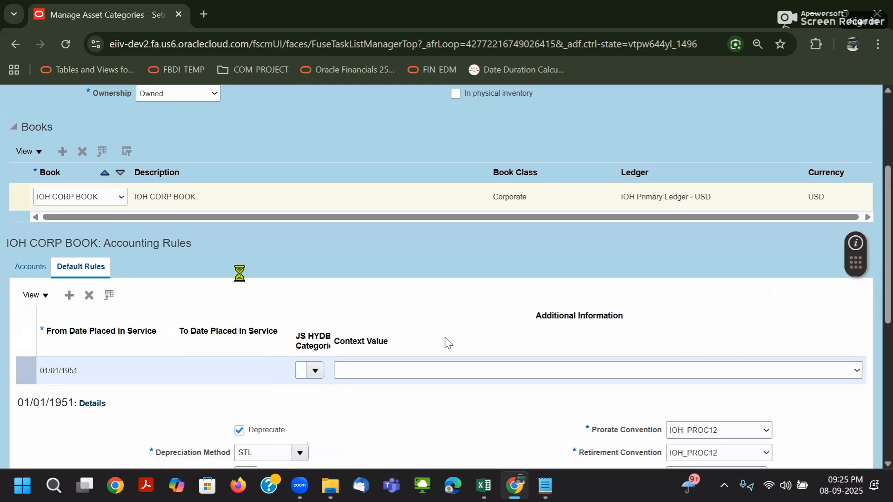
scroll(239, 280, "up", 2)
left_click(63, 260)
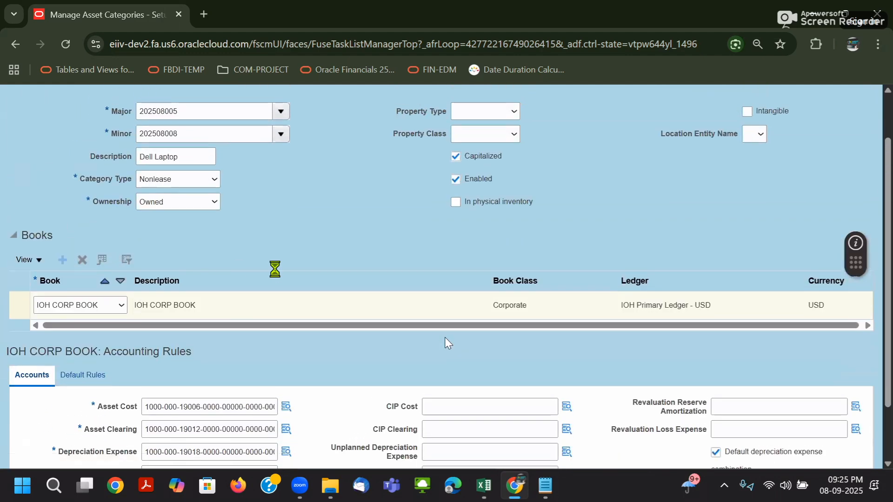
left_click(75, 305)
type("ioh")
key("Return")
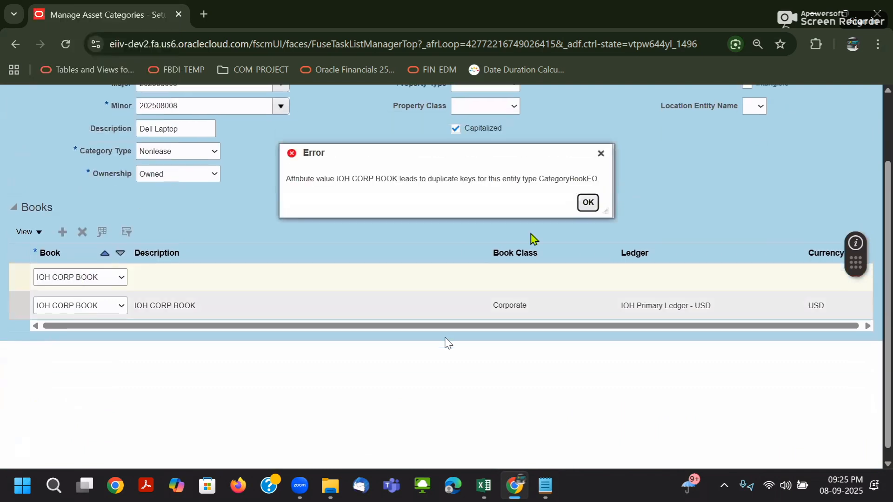
left_click(601, 154)
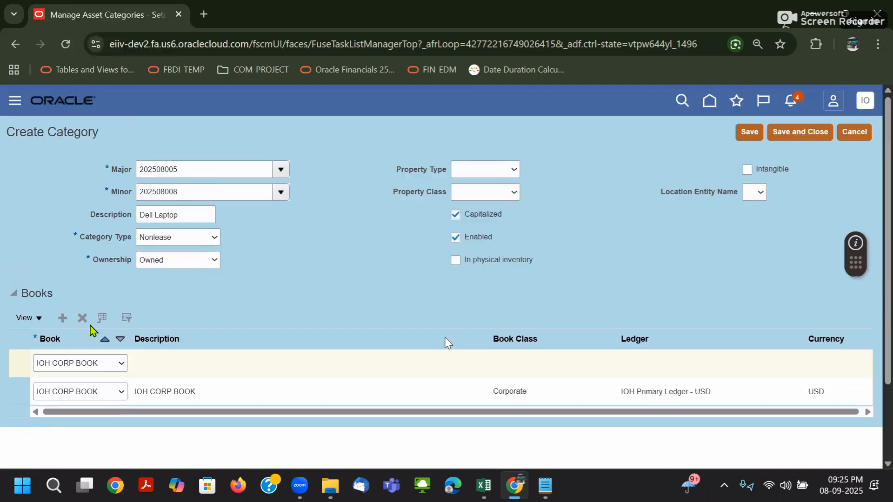
Step: Save the Dell Laptop category and add IOH TAX BOOK to its books
left_click(747, 133)
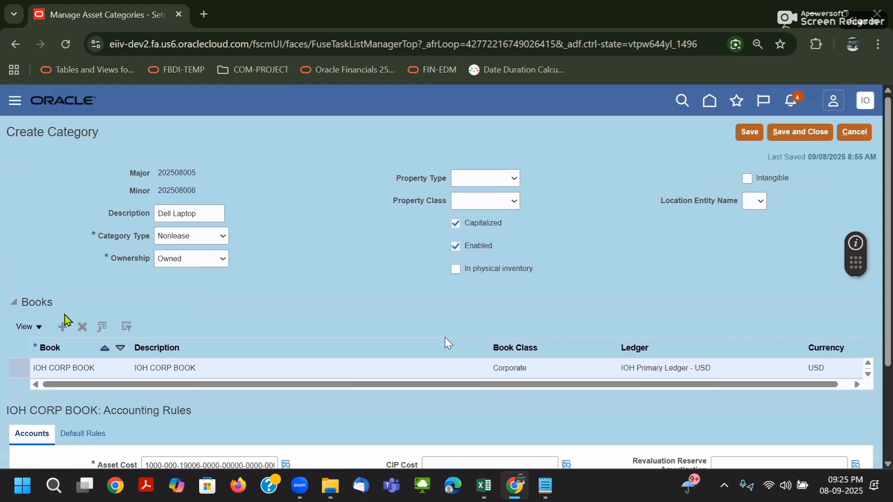
left_click(62, 326)
left_click(69, 279)
type("ioh")
key("Return")
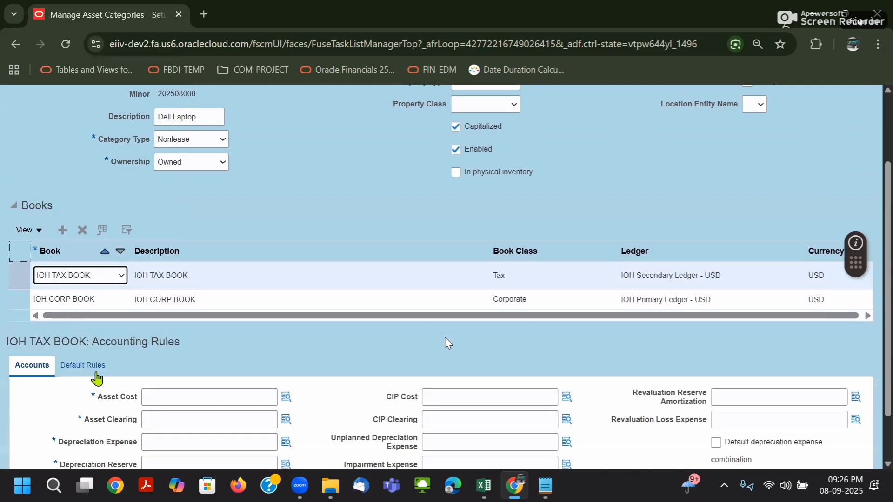
scroll(448, 343, "down", 1)
key("alt+Tab")
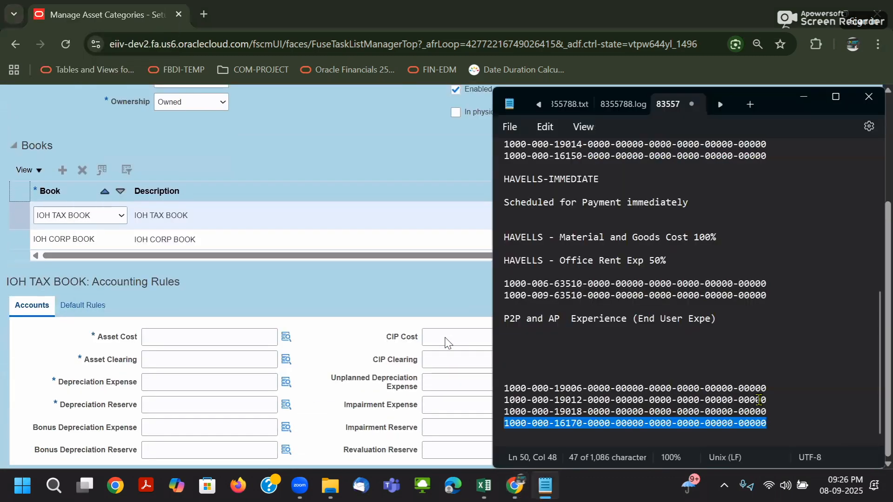
left_click_drag(771, 394, 502, 393)
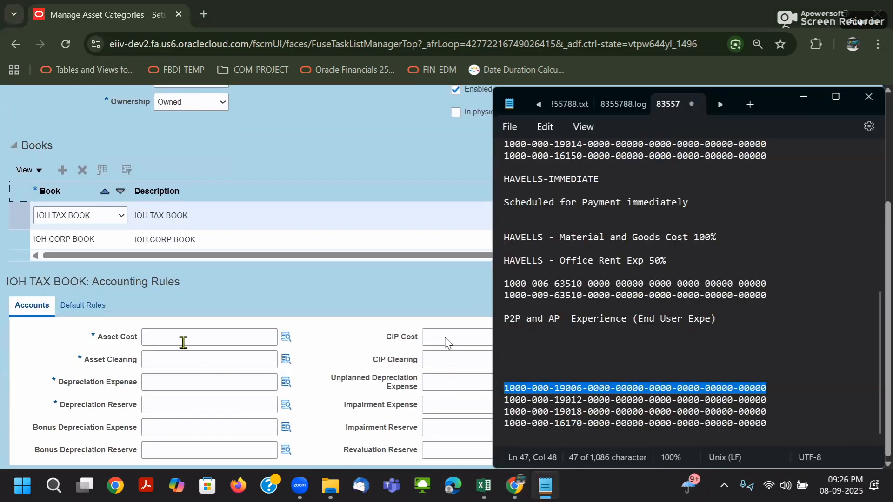
left_click(183, 343)
key("ctrl+v")
key("alt+Tab")
left_click_drag(772, 400, 494, 406)
key("ctrl+c")
left_click(235, 368)
key("ctrl+v")
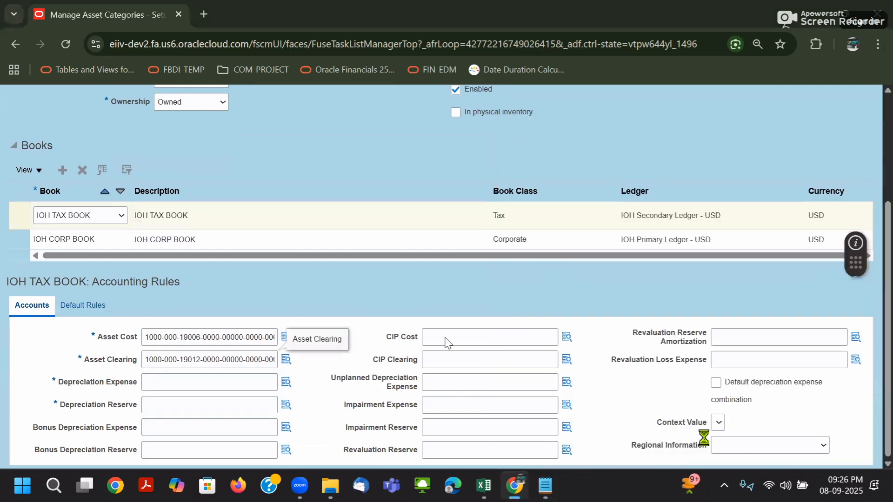
key("alt+Tab")
left_click_drag(770, 412, 503, 421)
key("ctrl+c")
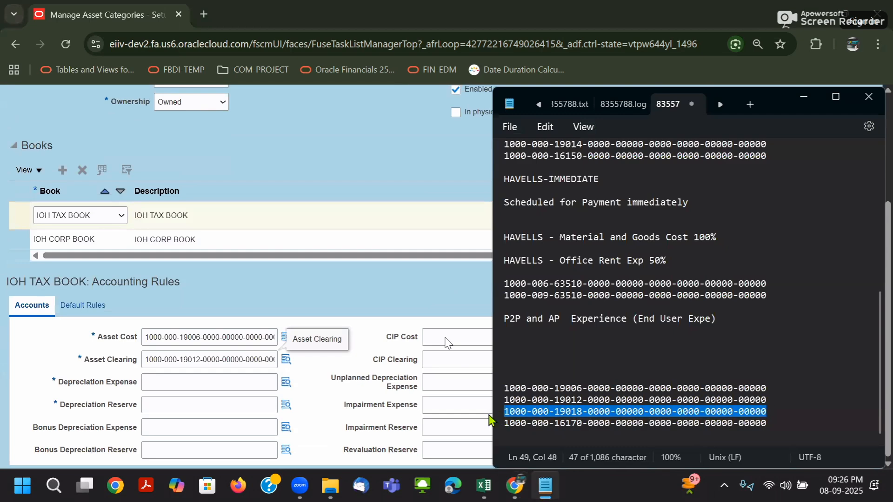
left_click(219, 390)
key("ctrl+v")
key("alt+Tab")
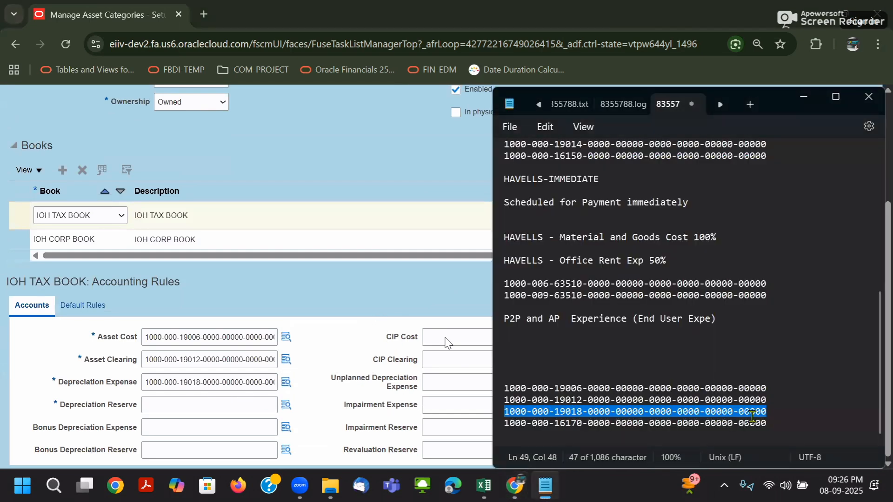
left_click_drag(770, 423, 469, 420)
key("ctrl+c")
left_click(262, 397)
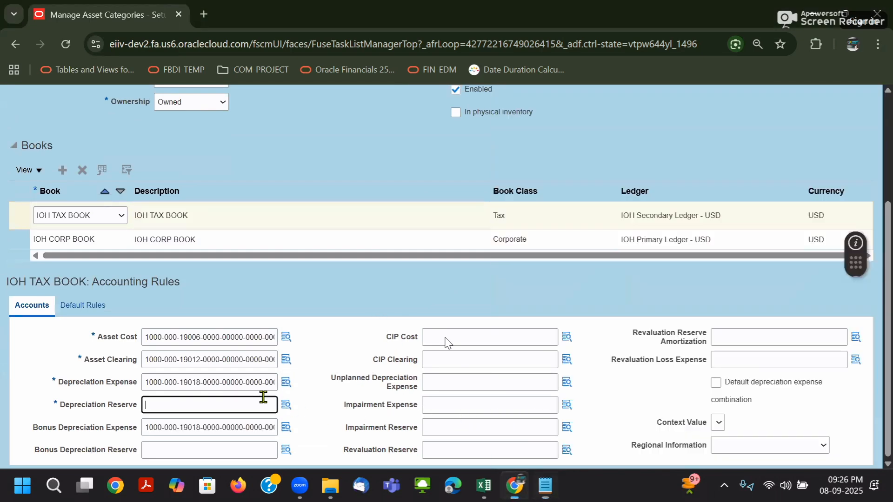
key("ctrl+v")
Step: Enable the default depreciation expense combination option for IOH TAX BOOK
left_click(771, 387)
left_click(738, 387)
left_click(734, 388)
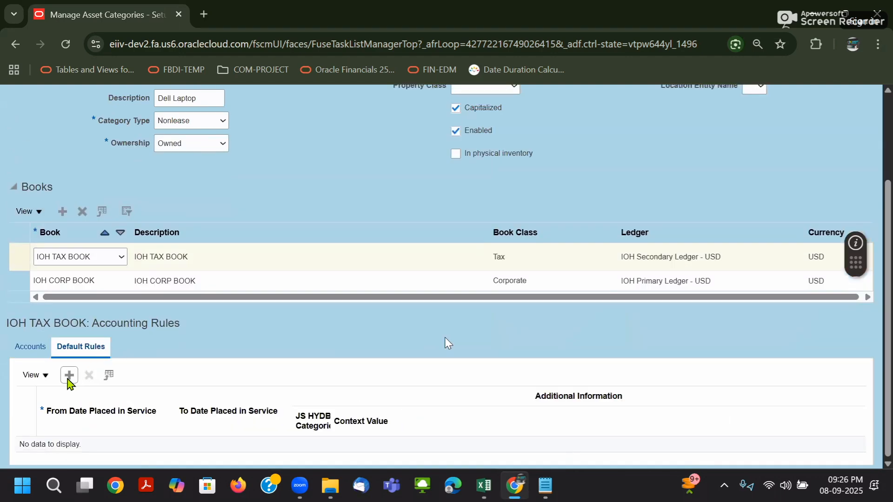
Step: Add a default rule to IOH TAX BOOK with depreciation method STL and a life of 7 years and 0 months
left_click(69, 377)
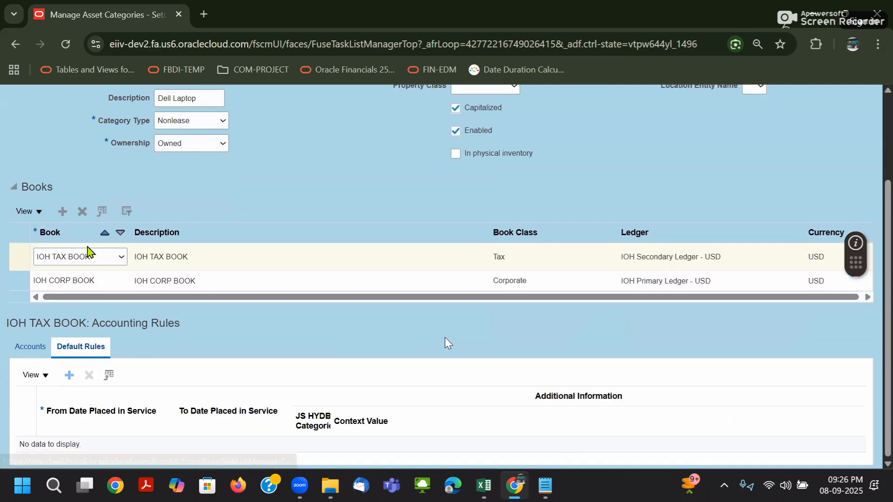
scroll(260, 380, "down", 5)
left_click(260, 321)
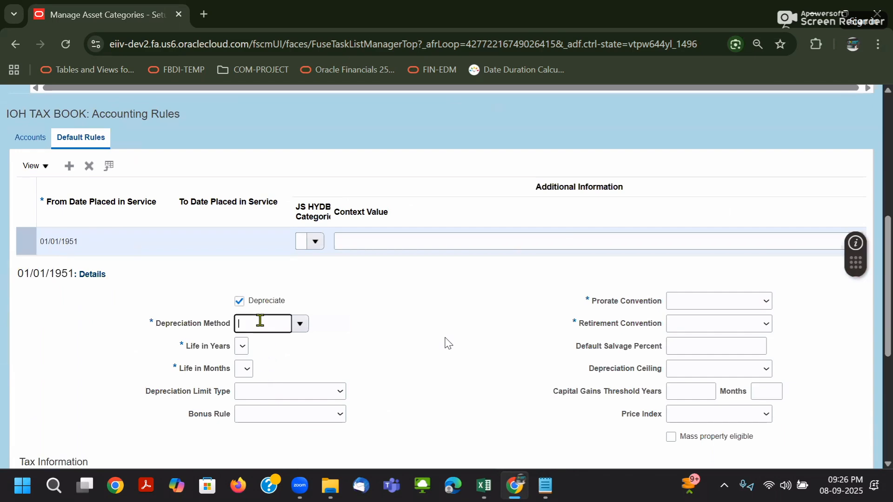
type("STL")
key("Tab")
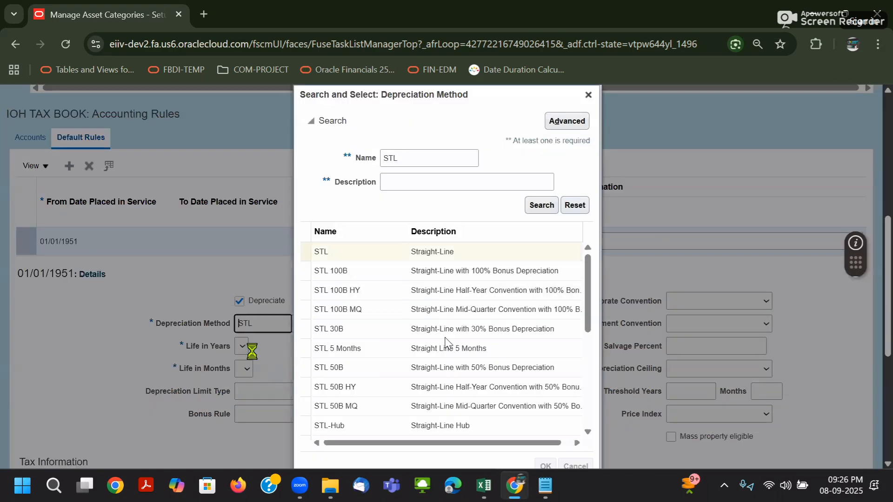
left_click(243, 350)
left_click(243, 145)
left_click(243, 372)
left_click(246, 404)
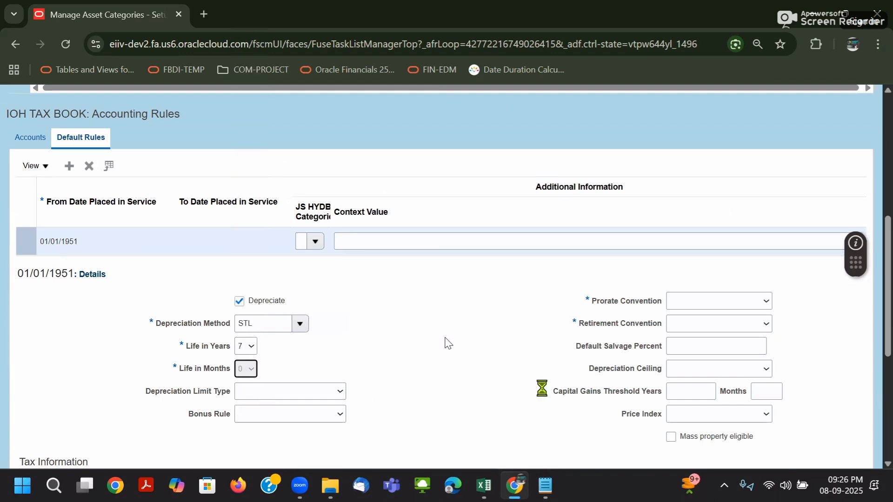
Step: Set the tax book rule's prorate and retirement conventions both to IOH_PROC12 and save the category
left_click(760, 306)
left_click(709, 333)
left_click(710, 334)
left_click(715, 351)
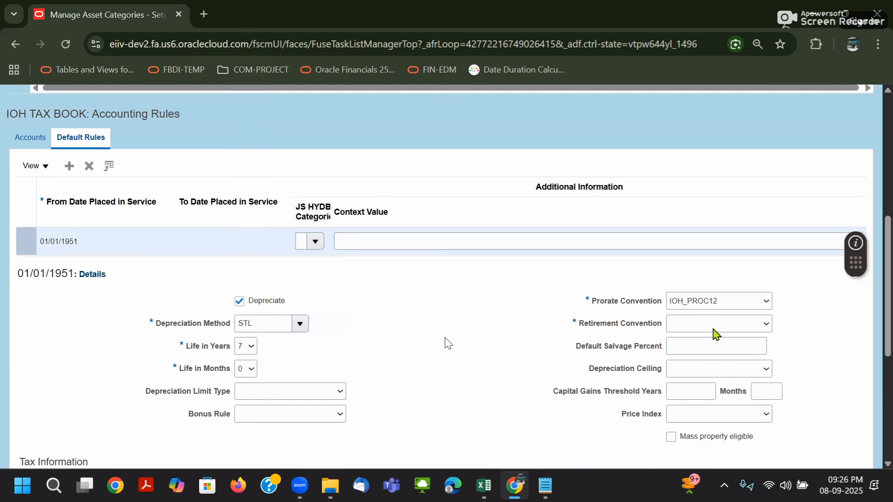
left_click(707, 370)
left_click(703, 325)
left_click(699, 355)
scroll(358, 432, "up", 6)
left_click(749, 132)
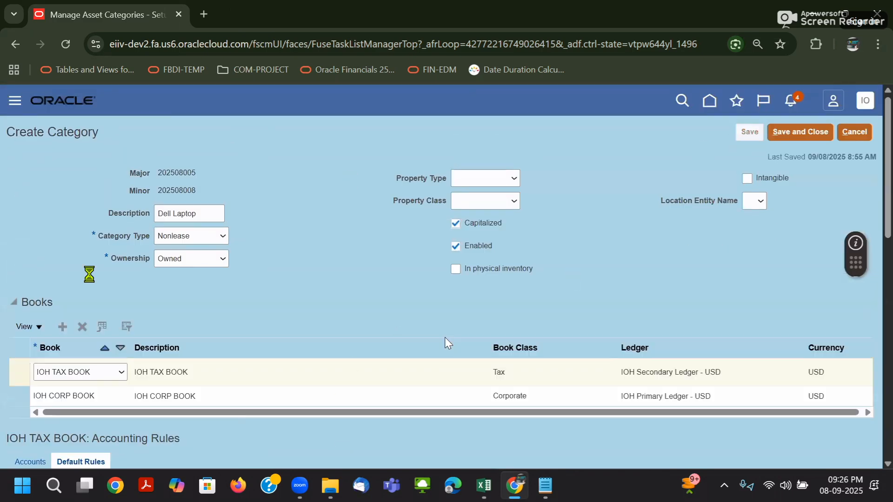
Step: Turn off the default depreciation expense combination option in IOH CORP BOOK's account rules and save the category
left_click(44, 388)
scroll(174, 319, "down", 6)
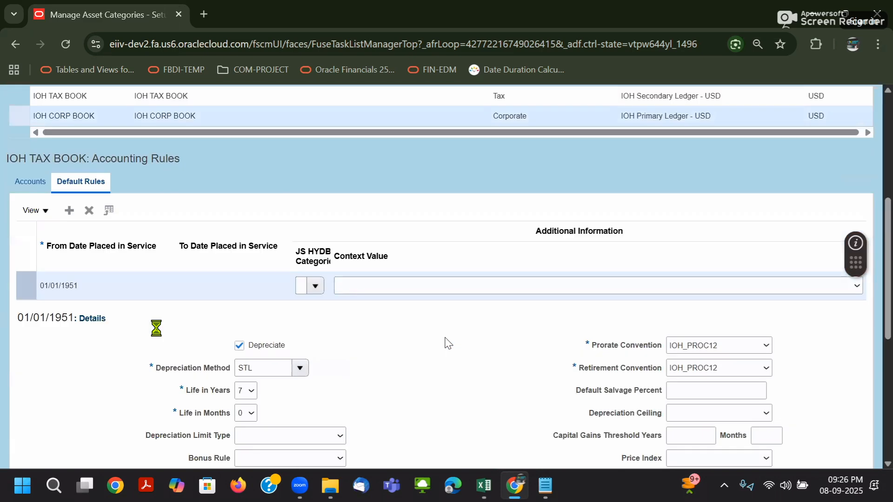
left_click(30, 174)
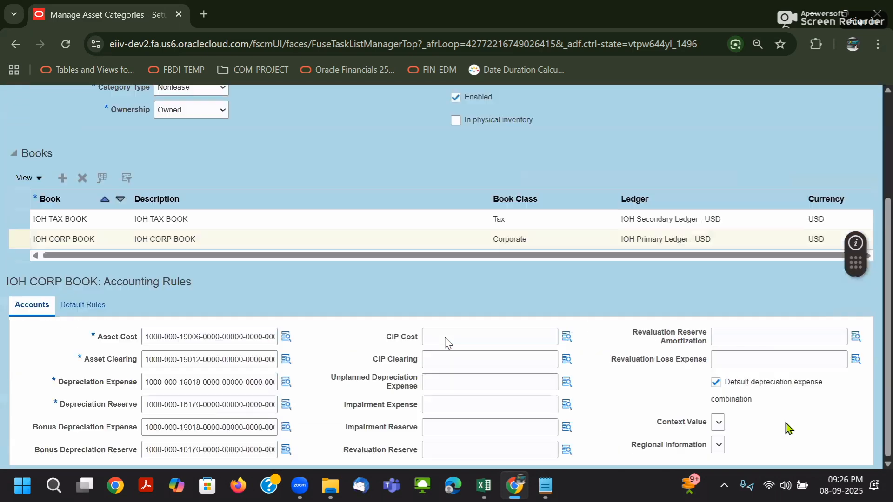
left_click(742, 386)
scroll(781, 405, "up", 3)
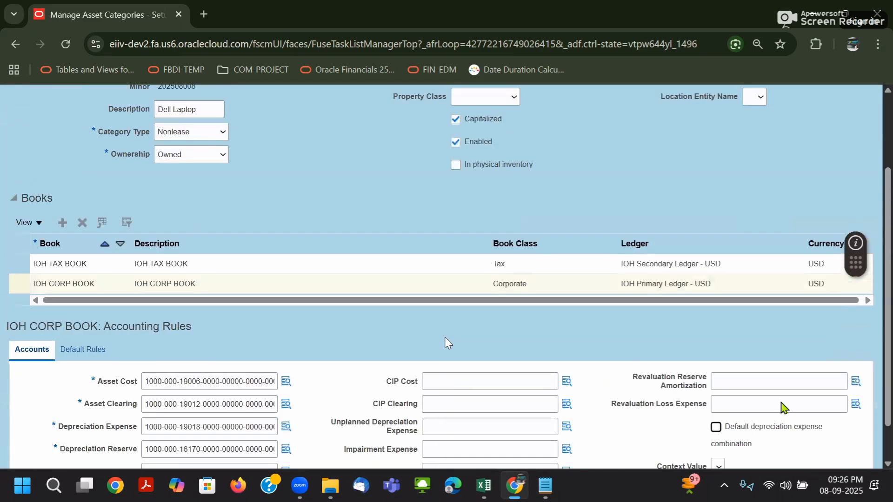
left_click(750, 132)
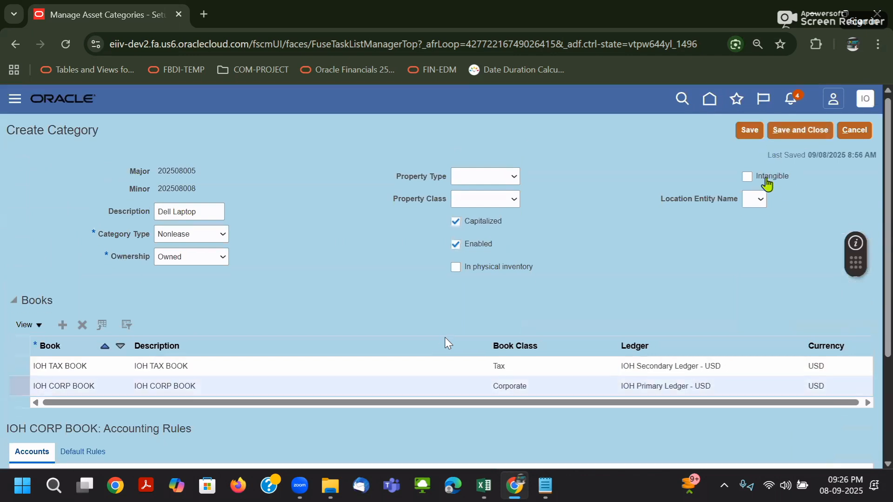
Step: Leave the category page without saving and start adding a new asset from the Fixed Assets work area
left_click(852, 137)
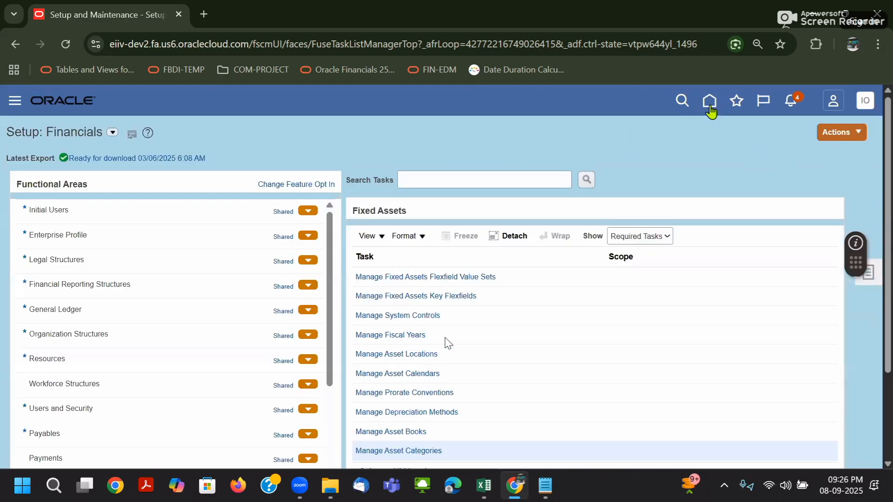
left_click(710, 108)
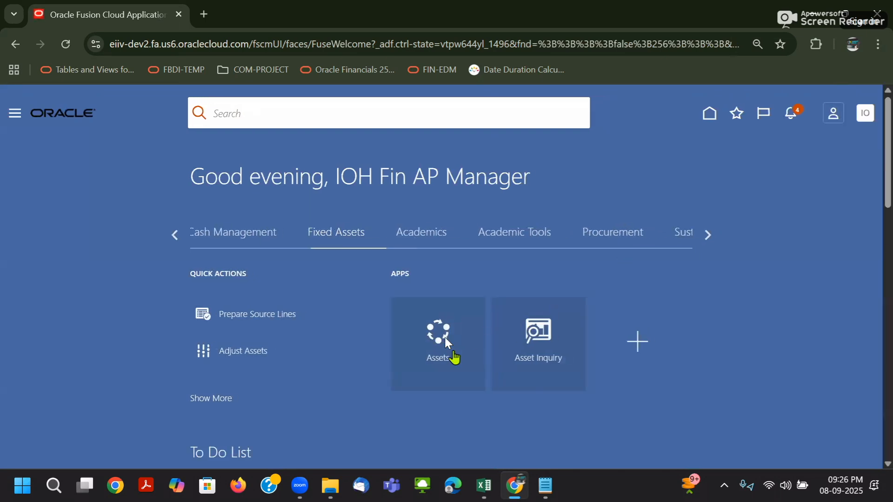
left_click(455, 358)
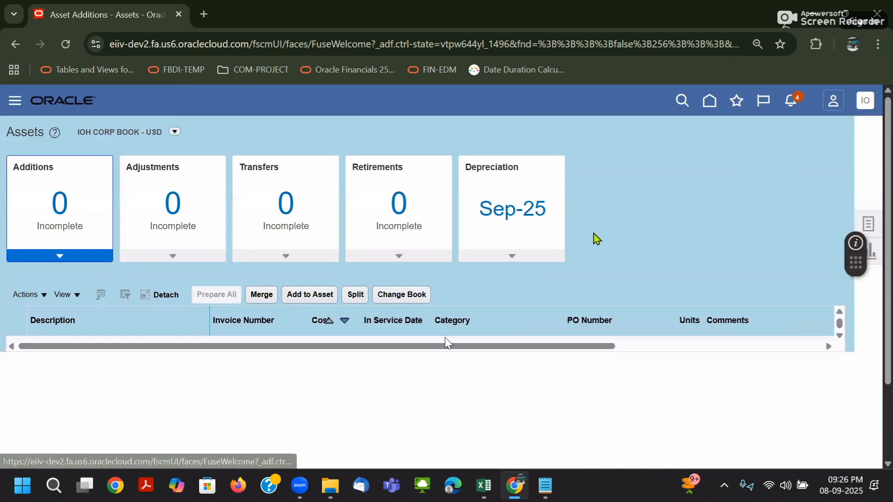
left_click(868, 223)
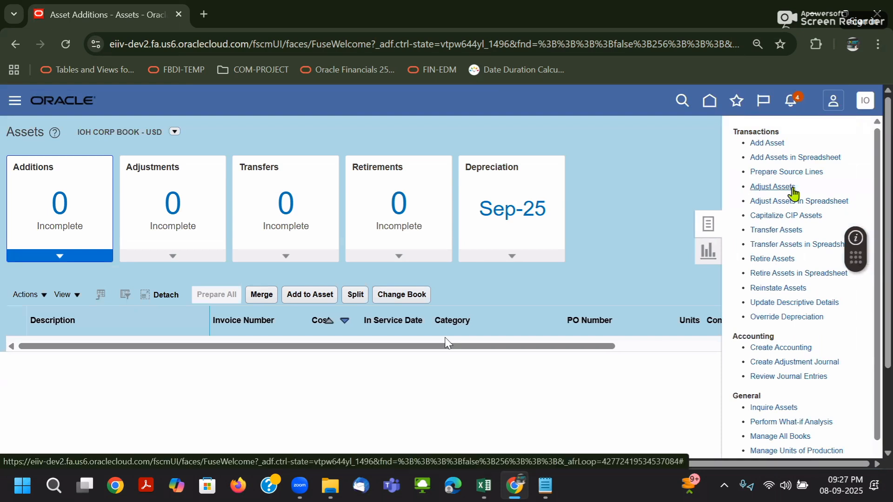
left_click(767, 143)
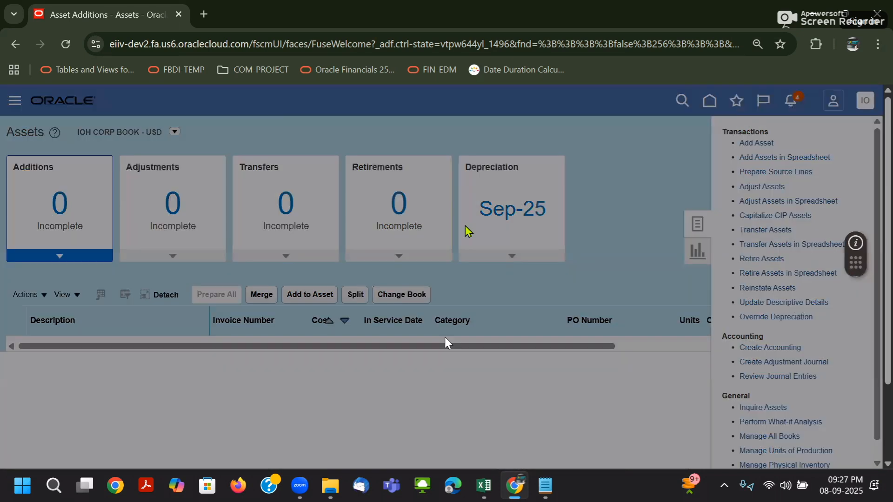
Step: Set the new asset's category to major 202508005 (Office Equipment) and minor 202508008
left_click(554, 238)
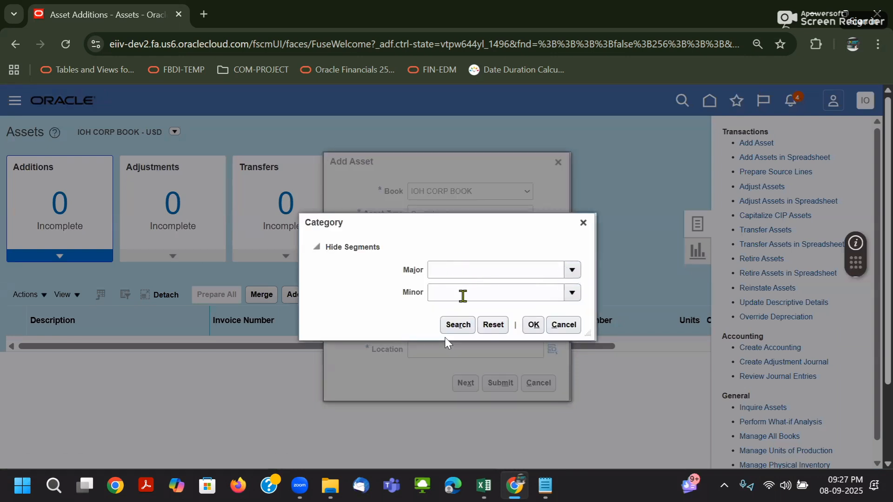
left_click(546, 296)
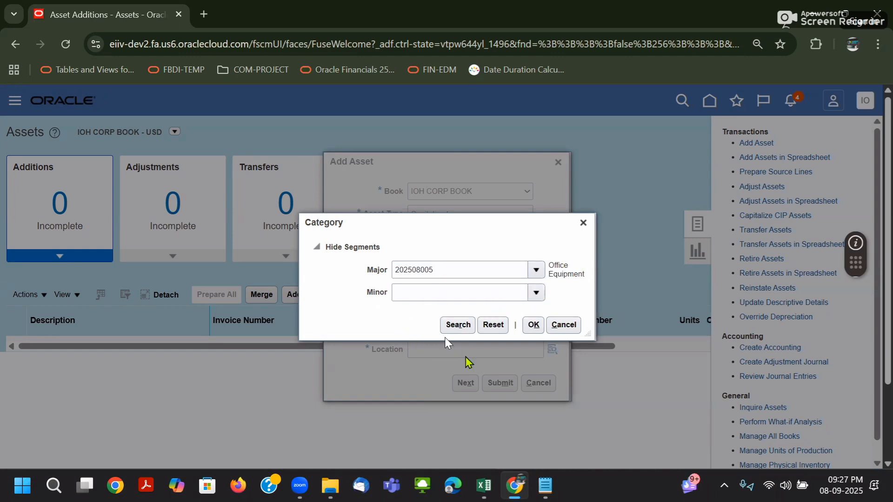
left_click(578, 397)
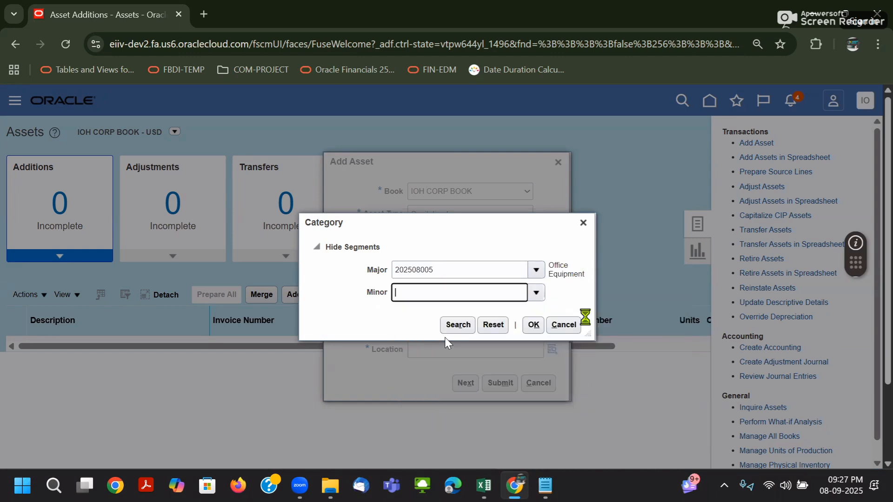
left_click(533, 326)
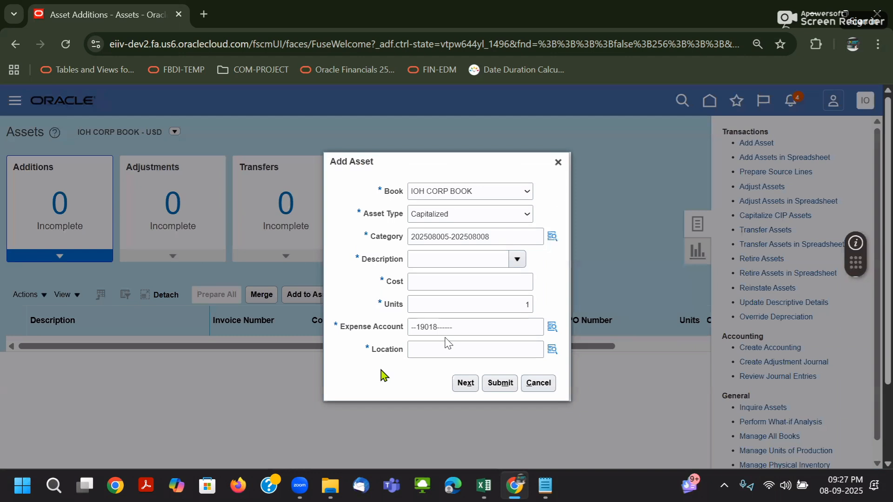
Step: Enter HP Laptop as the asset description and set its cost to 70,000
left_click(475, 261)
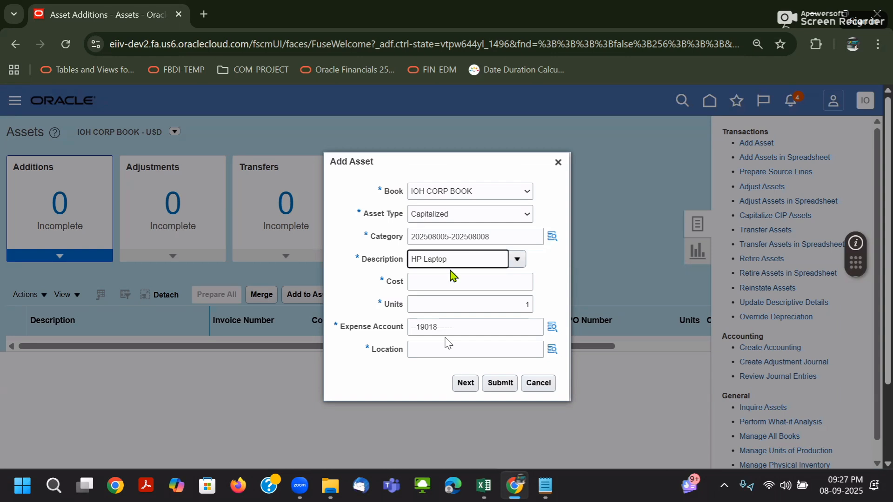
left_click(491, 282)
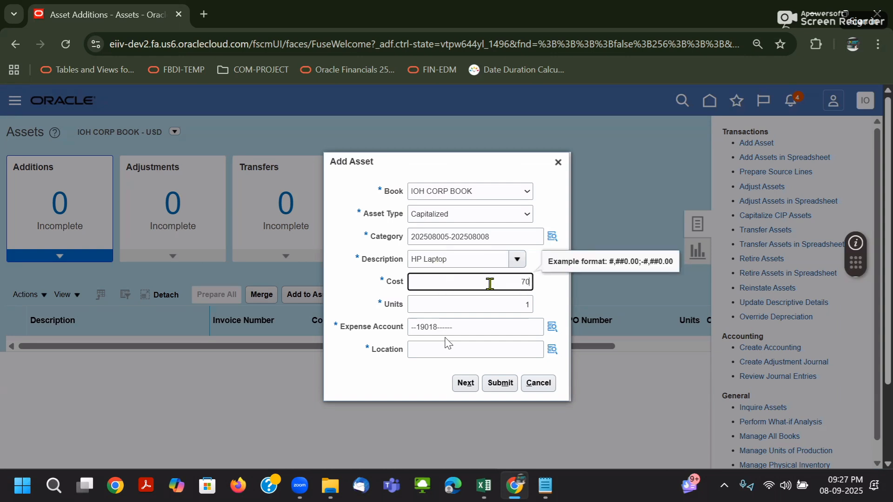
key("Tab")
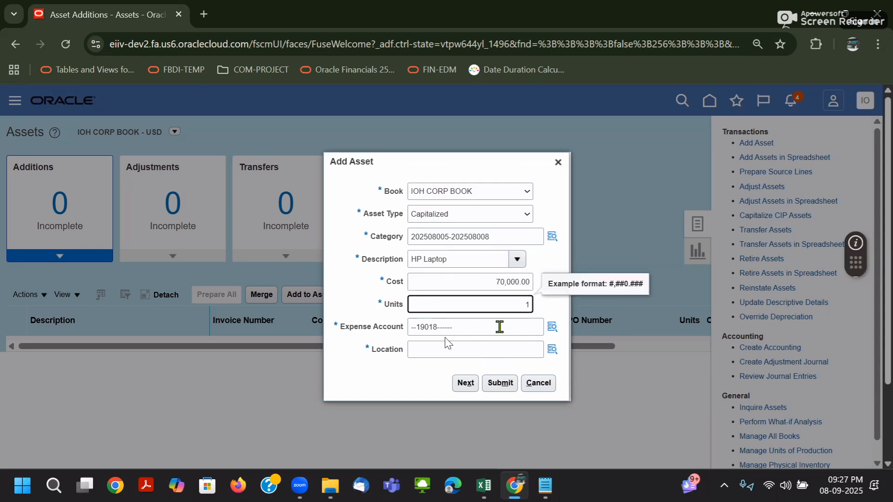
left_click(550, 329)
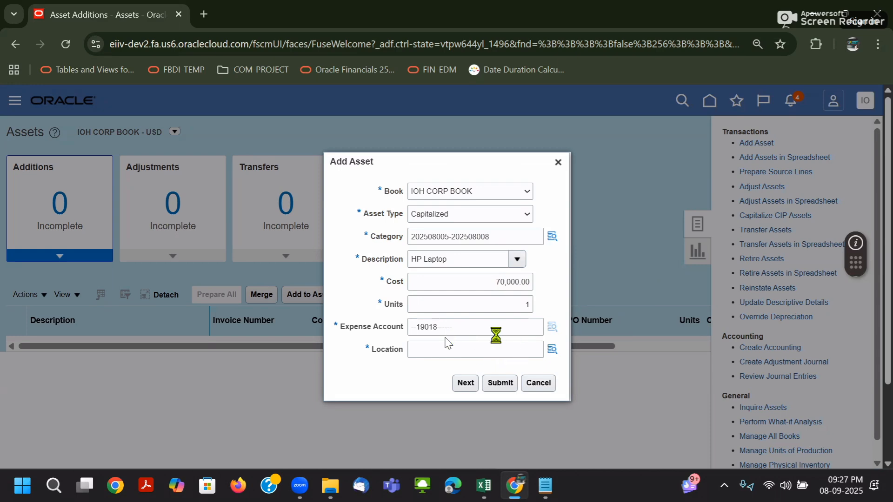
left_click(545, 486)
left_click_drag(767, 400, 507, 408)
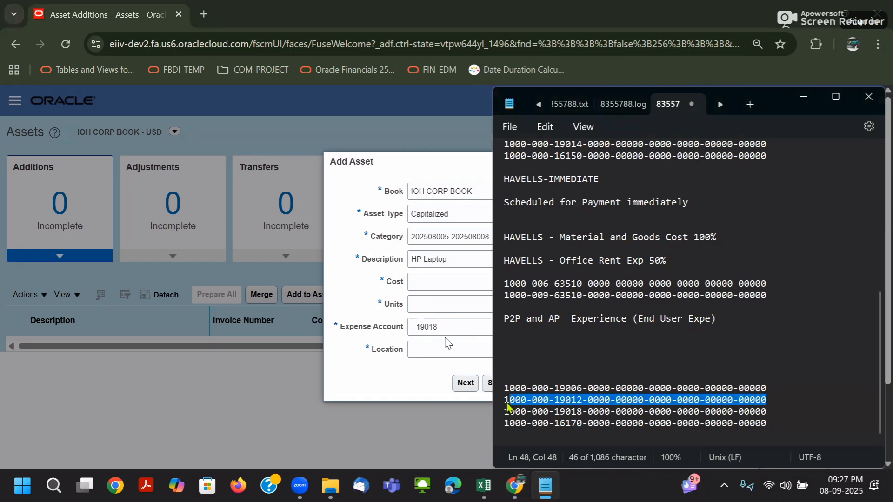
left_click(338, 374)
left_click_drag(526, 328, 352, 333)
key("ctrl+v")
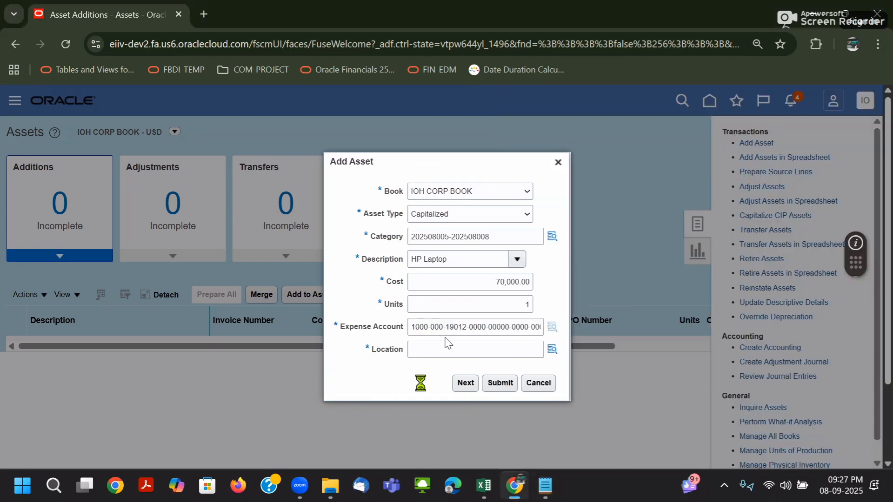
Step: Copy the IOH PLANT location string from the Notepad notes into the asset's location, and try to open the expense account lookup
left_click(490, 351)
left_click(553, 351)
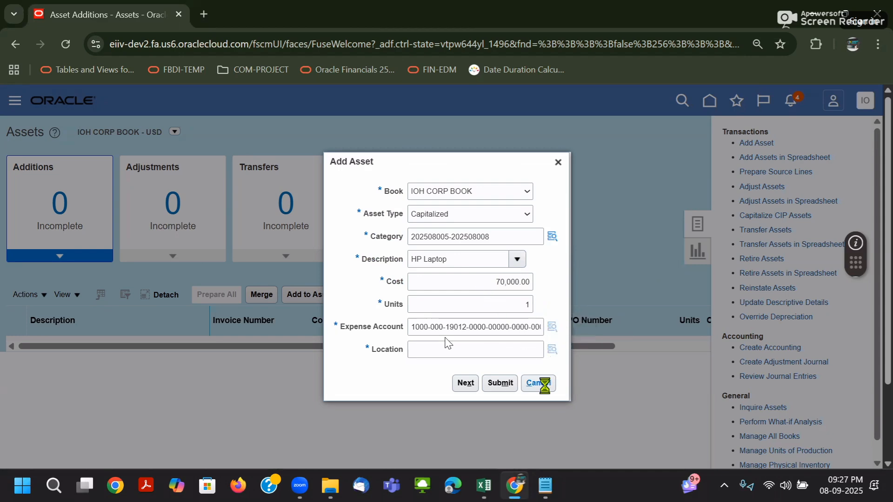
left_click(546, 486)
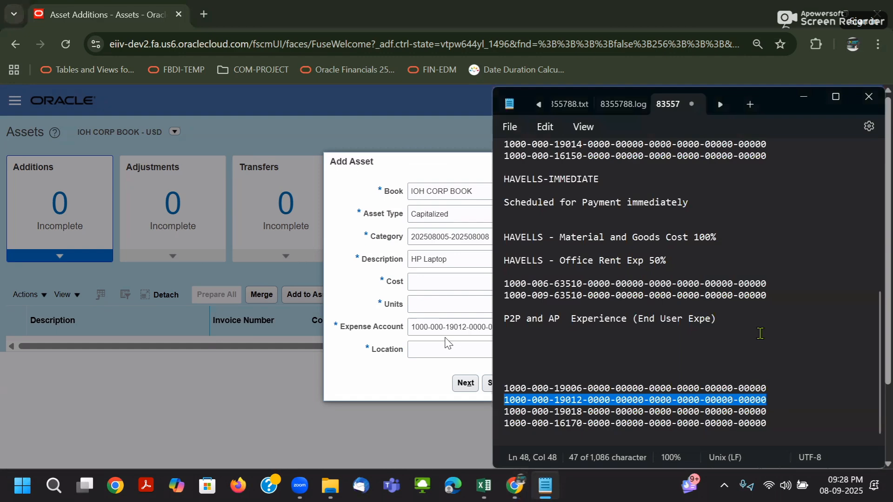
scroll(760, 333, "up", 10)
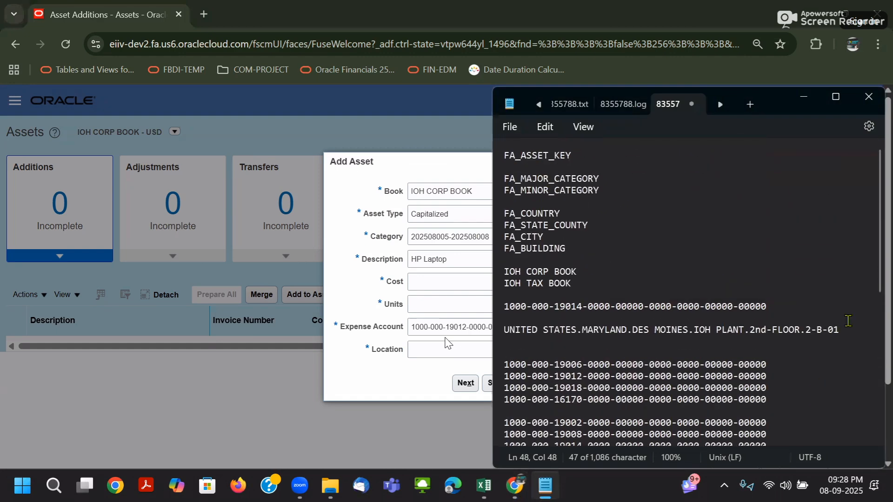
left_click_drag(839, 331, 504, 334)
key("ctrl+c")
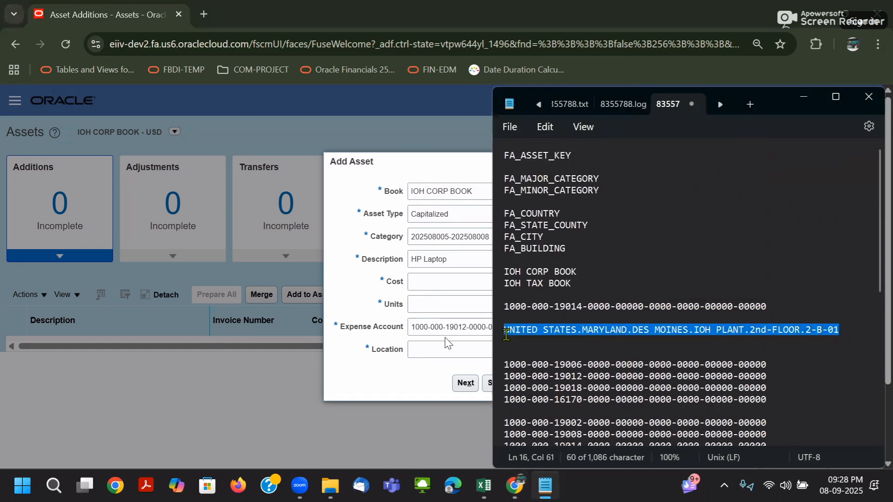
left_click(427, 349)
key("ctrl+v")
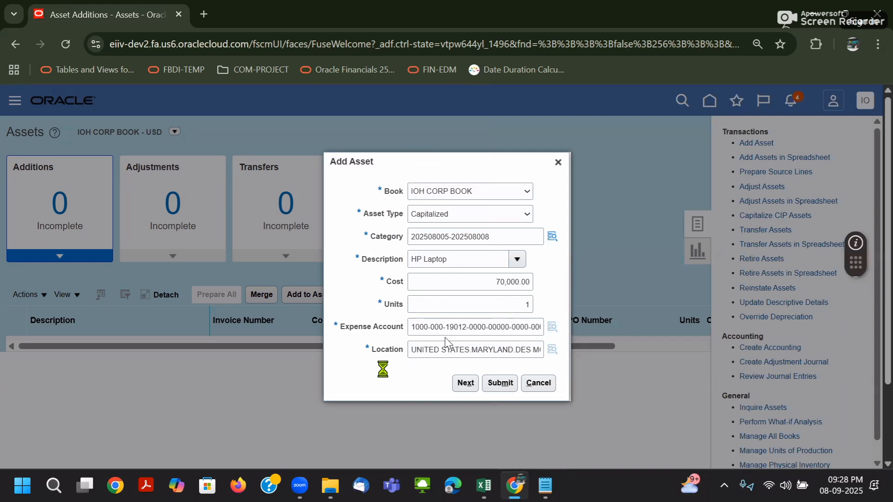
left_click(552, 327)
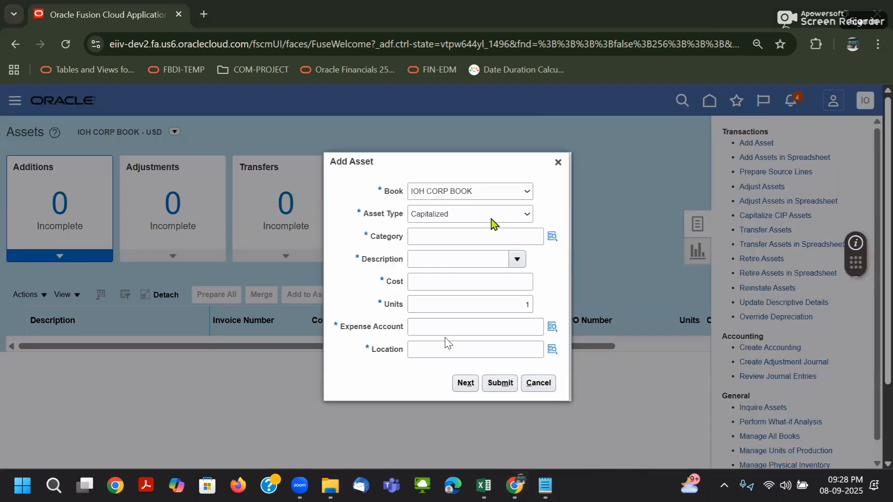
Step: In the blank Add Asset form, set the category to major 202508005 and minor 202508008 (DELL Laptop)
left_click(554, 238)
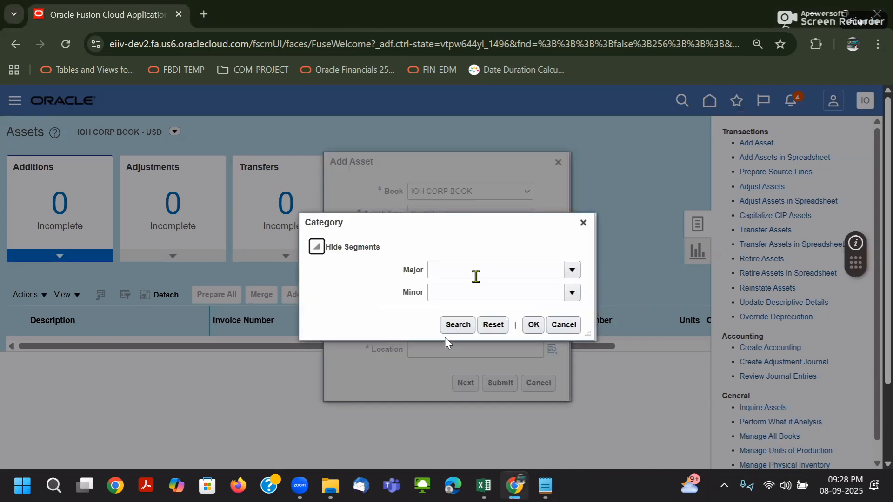
left_click(572, 270)
left_click(572, 293)
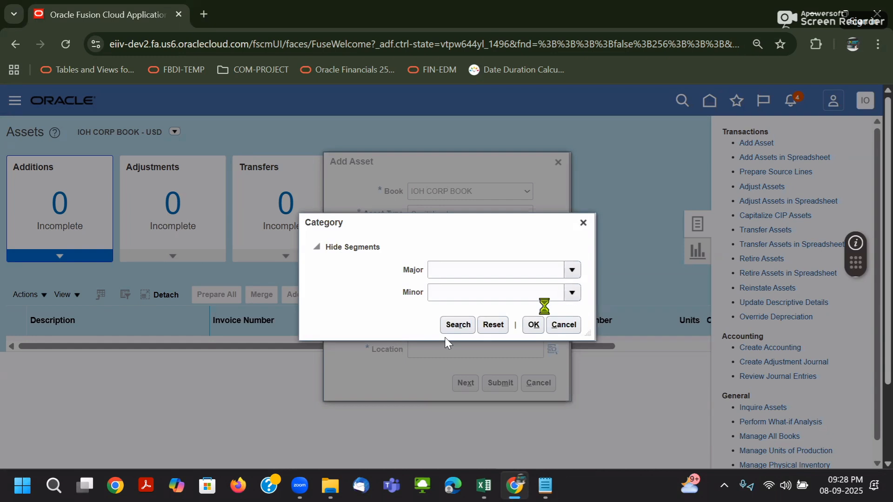
left_click(571, 272)
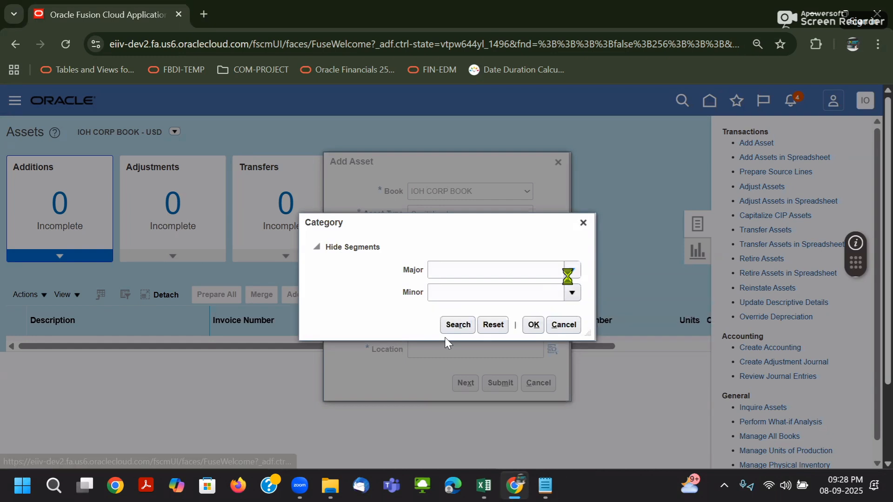
left_click(532, 292)
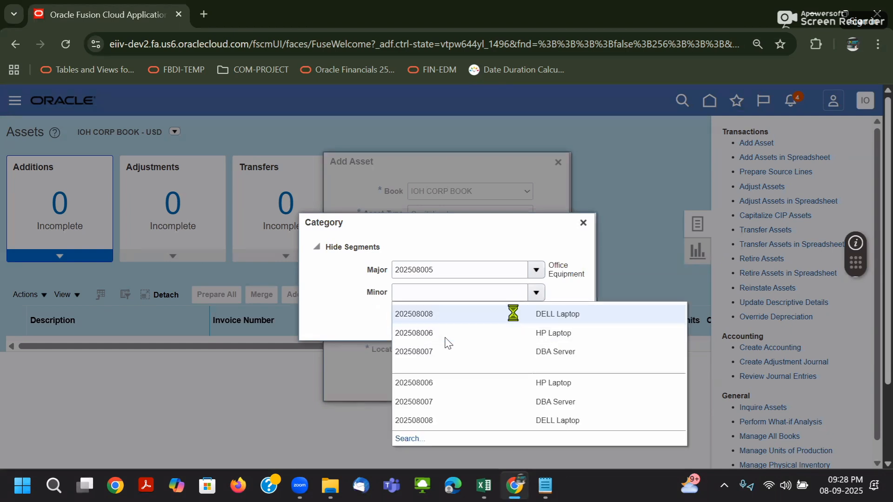
left_click(512, 315)
left_click(471, 328)
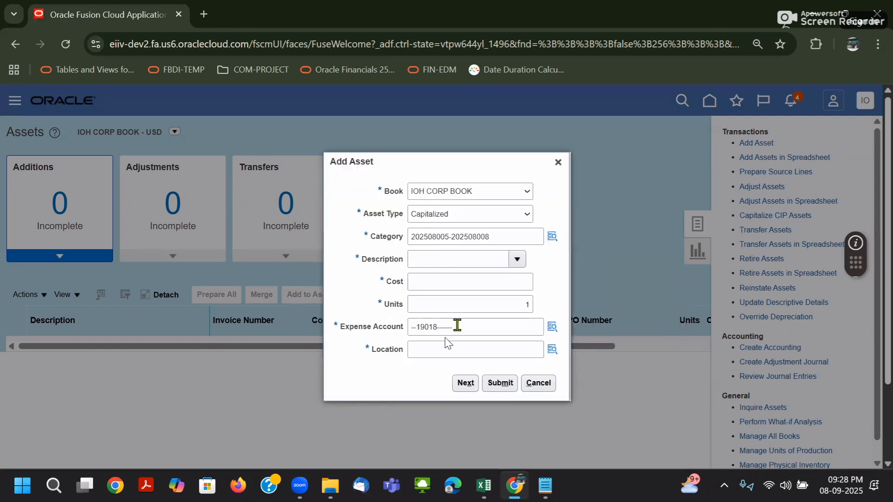
Step: Describe the asset as HP Laptop and set its cost to 90,000
left_click(436, 262)
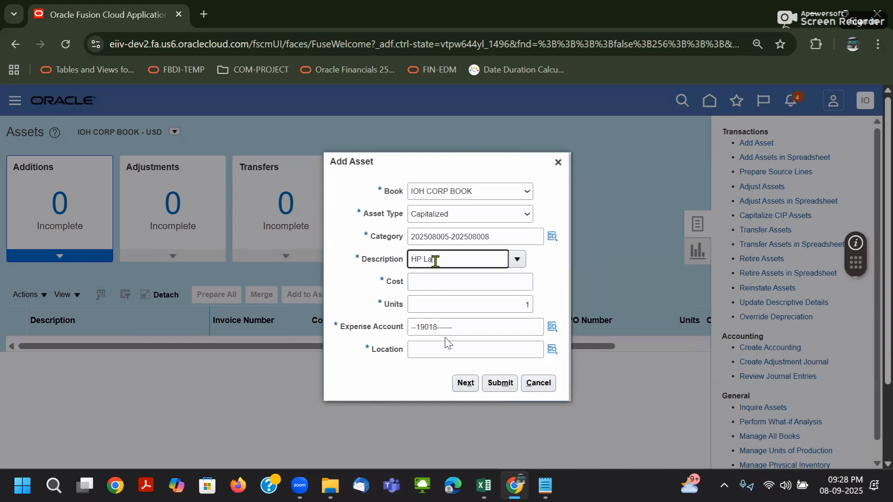
left_click(447, 282)
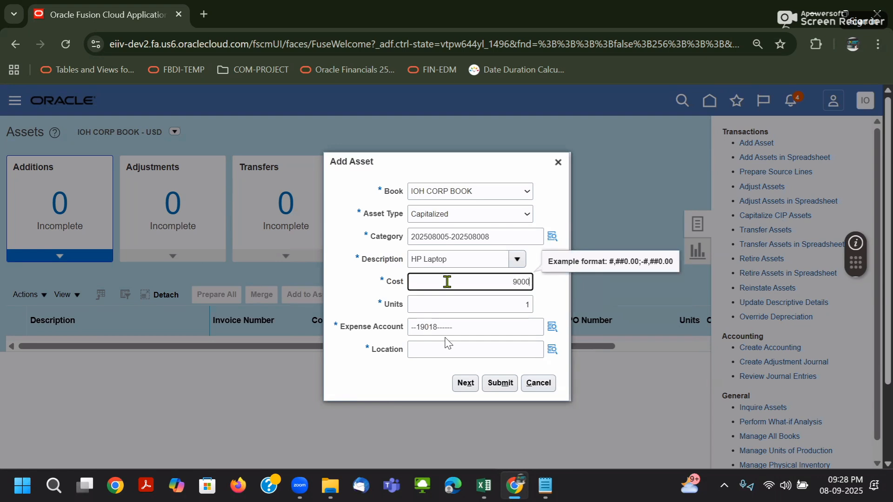
key("Tab")
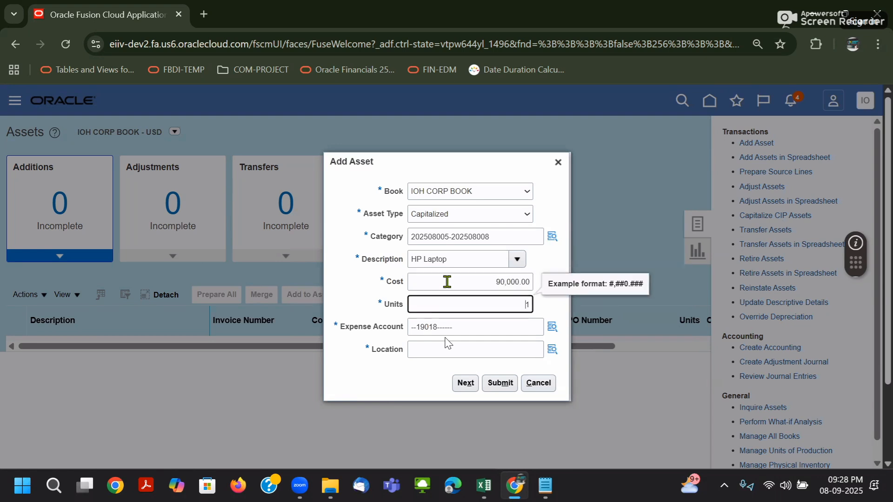
left_click(552, 327)
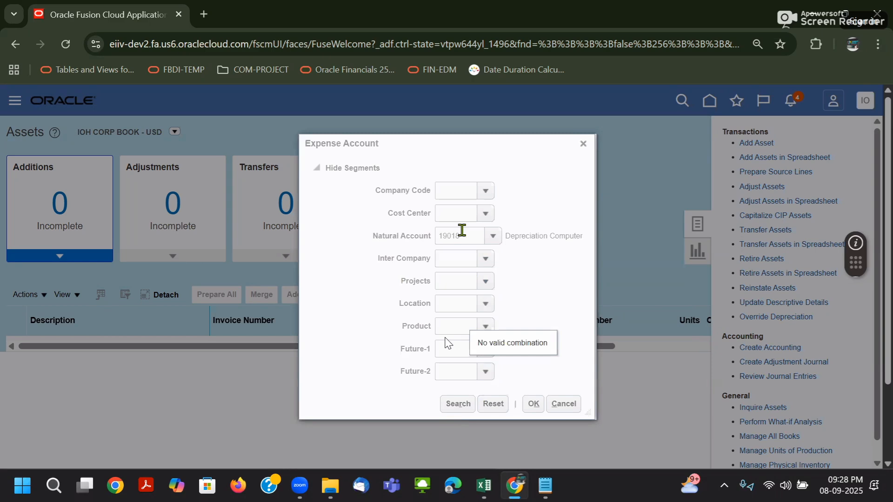
left_click(583, 144)
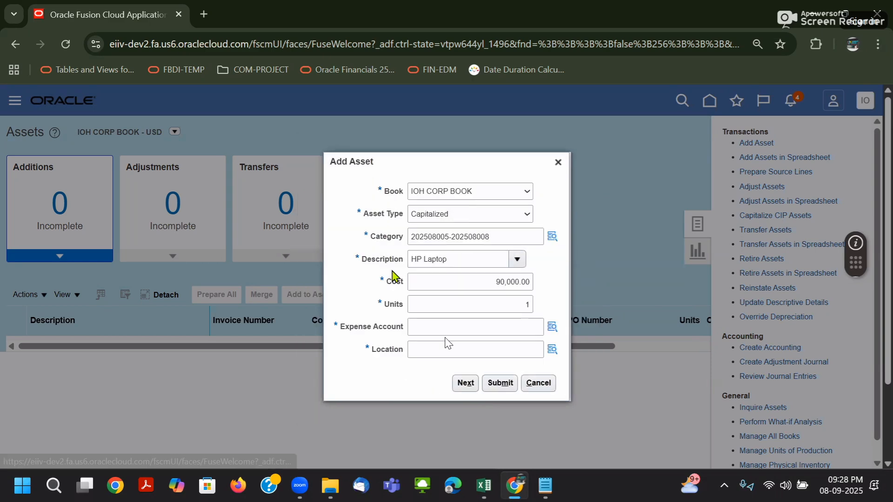
left_click(545, 486)
left_click_drag(781, 307, 504, 308)
scroll(809, 390, "down", 8)
left_click_drag(775, 406, 510, 418)
left_click_drag(790, 419, 500, 424)
key("ctrl+c")
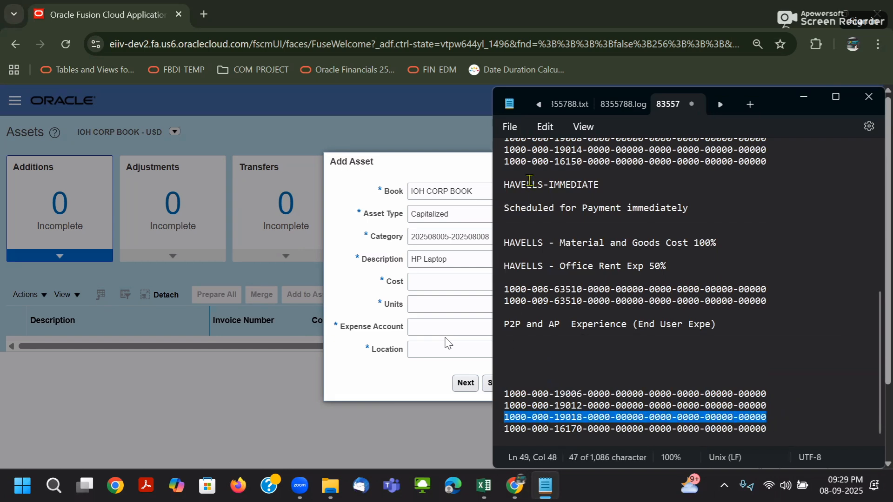
left_click(362, 380)
left_click(449, 327)
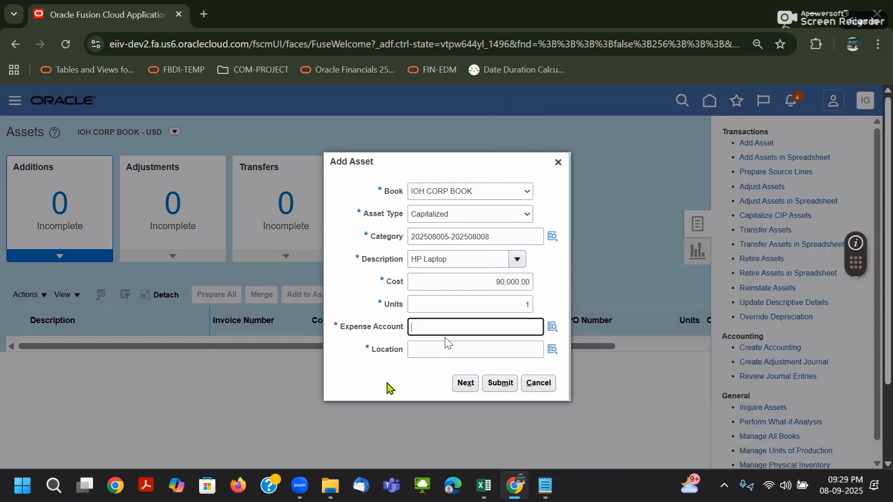
key("ctrl+v")
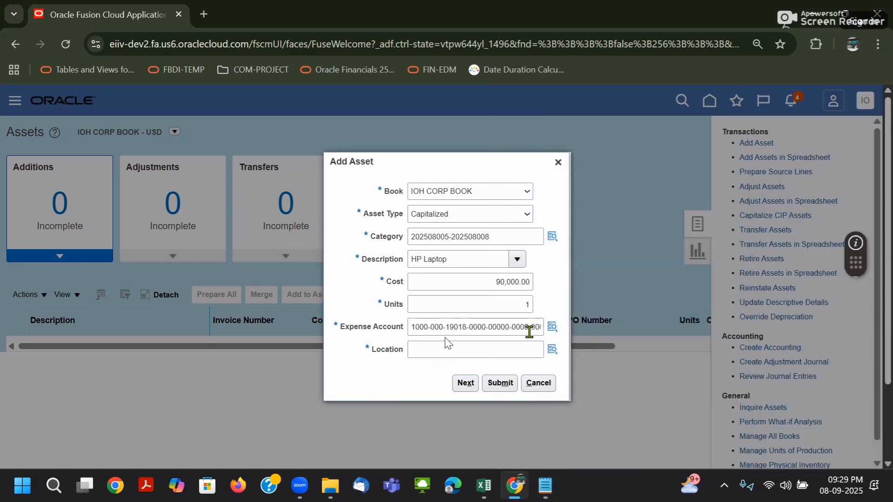
left_click(553, 327)
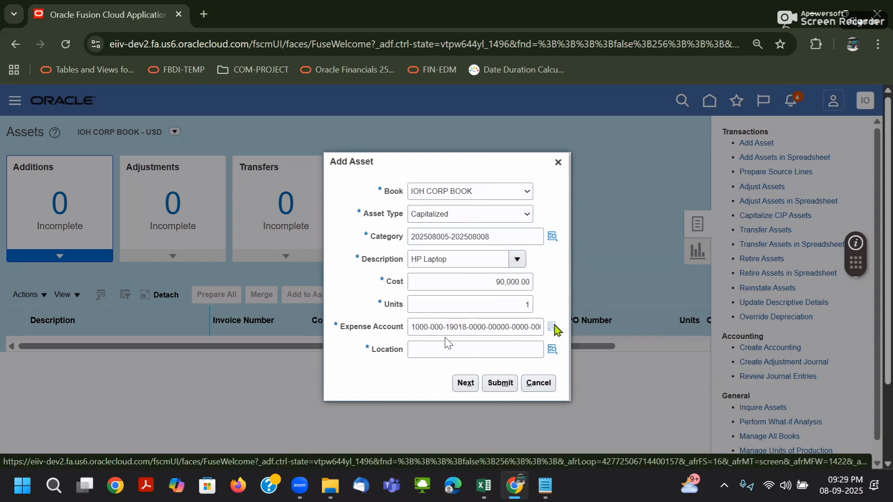
Step: Copy the IOH PLANT 2nd-FLOOR location string from the Notepad notes into the asset's location and continue to the detailed asset entry
left_click(564, 403)
left_click(538, 353)
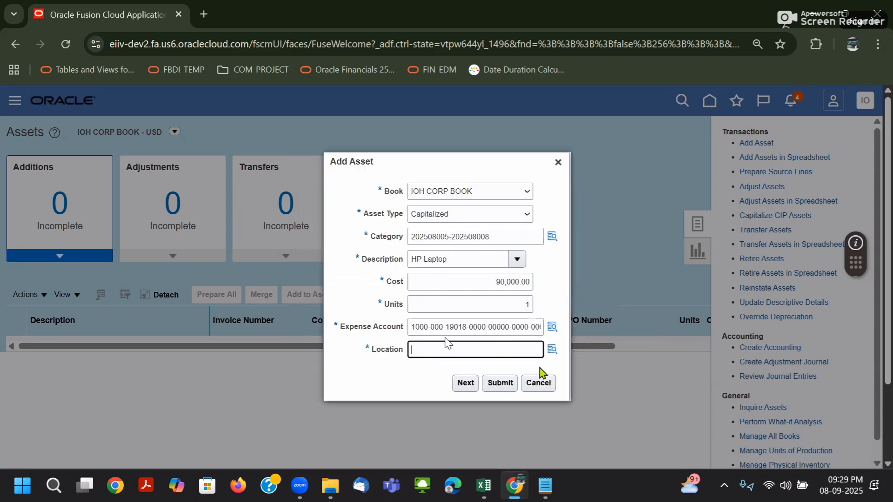
left_click(546, 486)
scroll(764, 318, "up", 7)
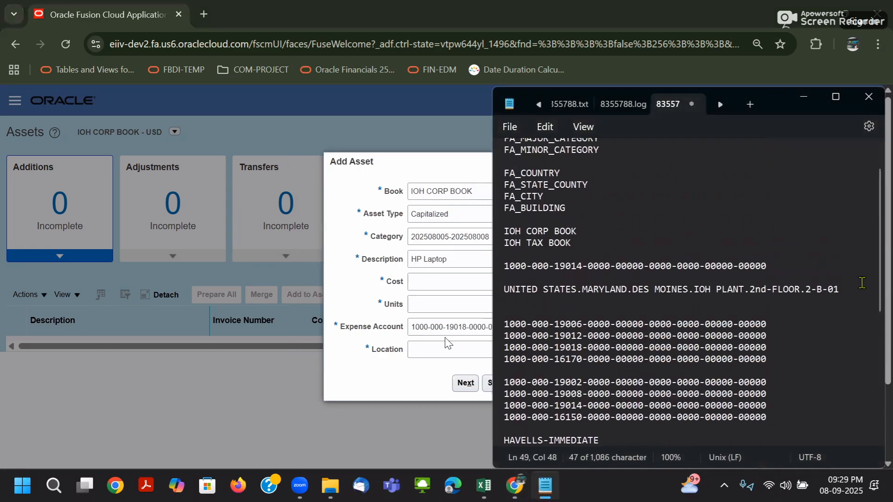
left_click_drag(840, 291, 508, 291)
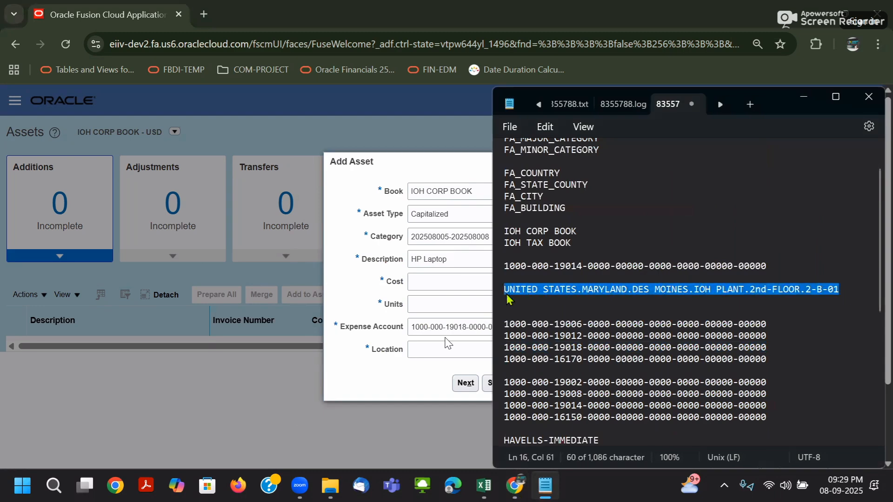
key("ctrl+c")
left_click(466, 352)
key("ctrl+v")
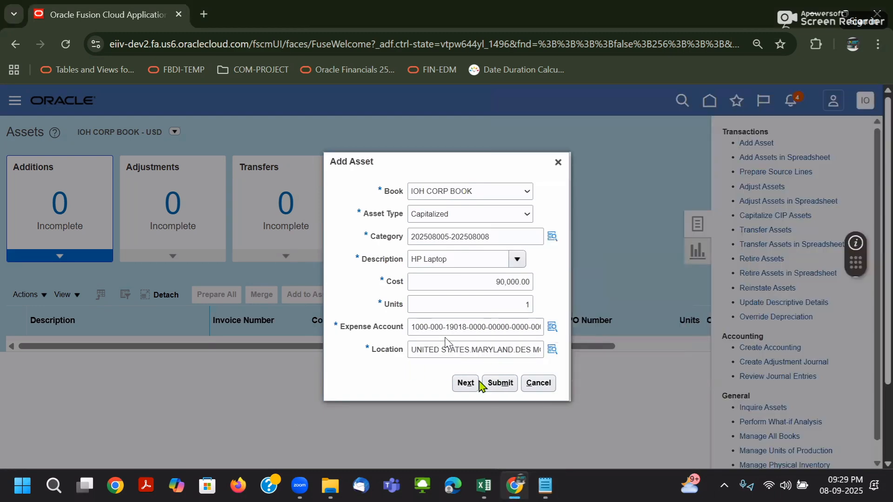
left_click(465, 384)
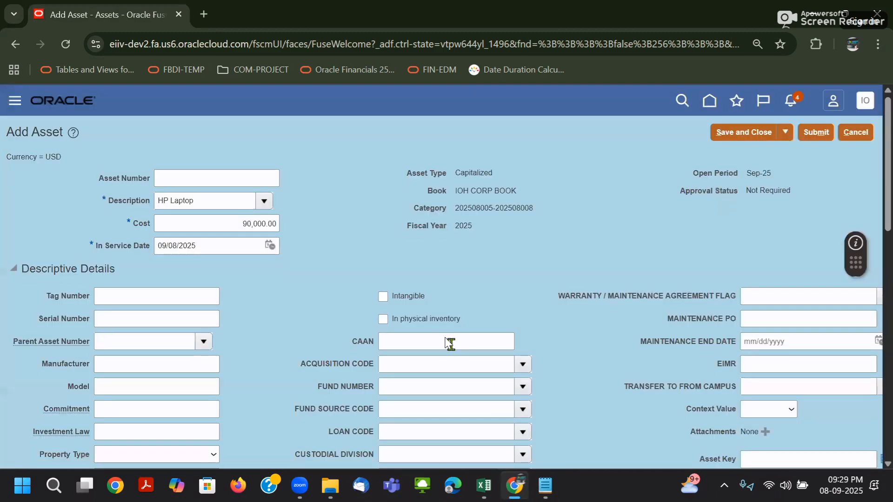
Step: Set the HP Laptop's asset key to 4G in the descriptive details
key("ctrl+minus")
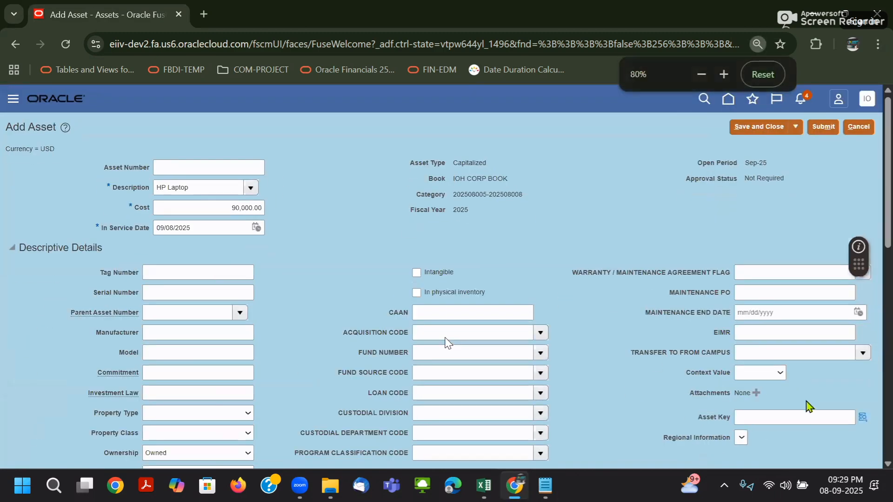
left_click(863, 417)
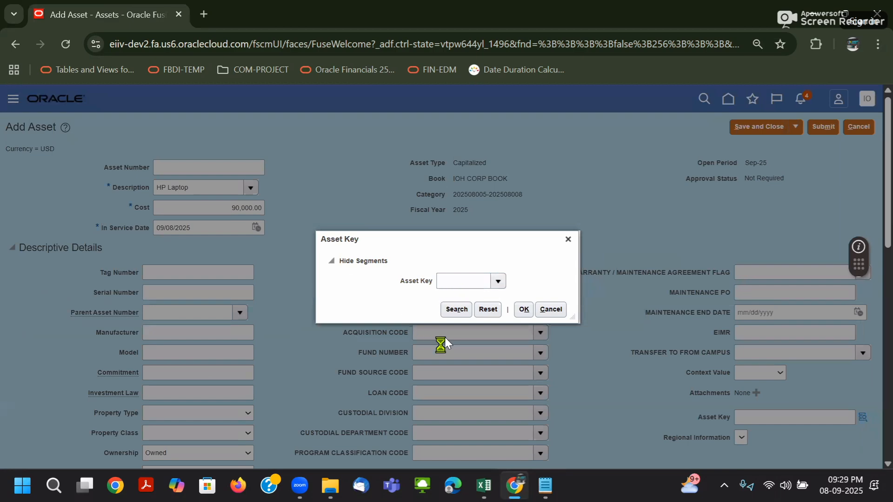
left_click(498, 392)
left_click(521, 315)
Step: Assign the single unit of the asset to the employee MTN FIN AP Manager
scroll(292, 358, "down", 8)
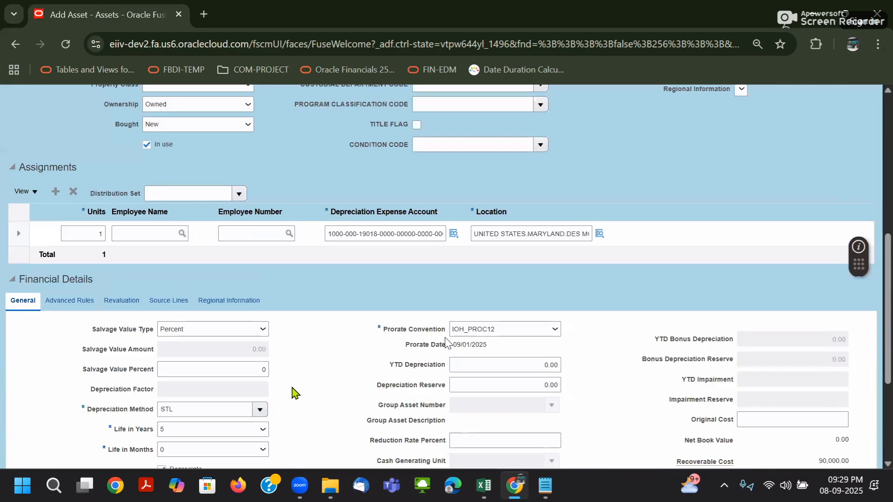
left_click(122, 235)
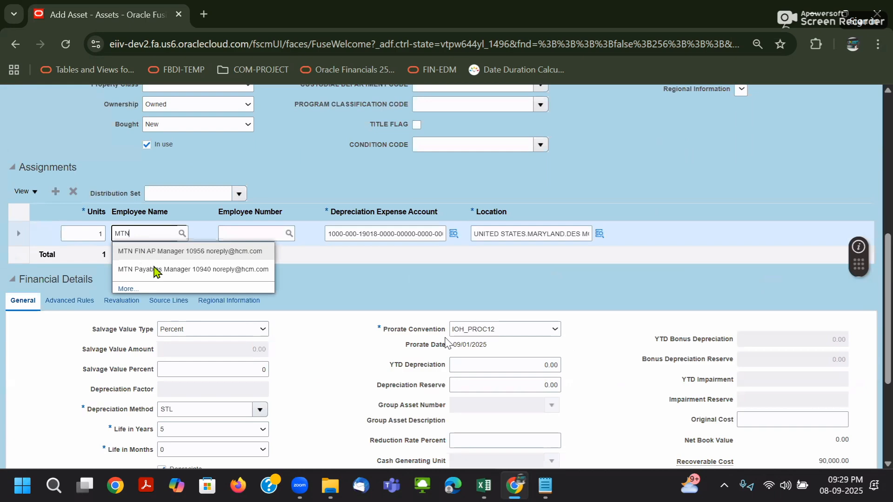
left_click(160, 254)
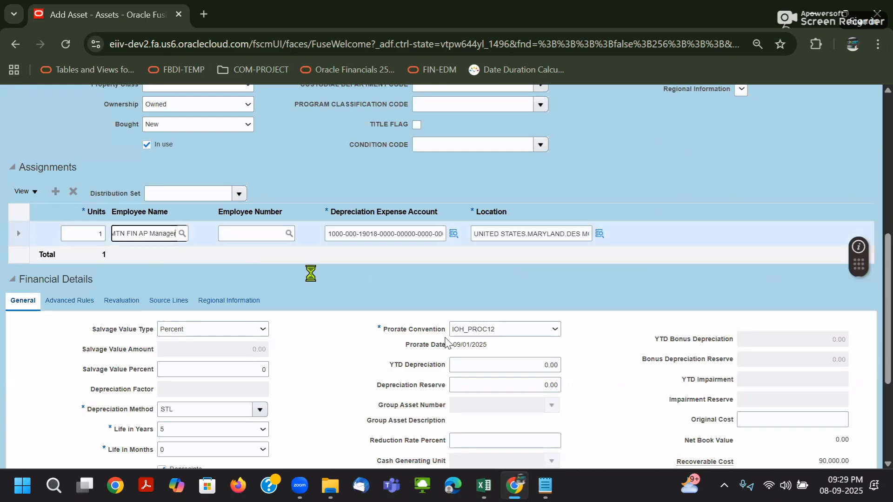
Step: Review the asset's descriptive, assignment and financial details and submit the HP Laptop addition
scroll(749, 232, "up", 8)
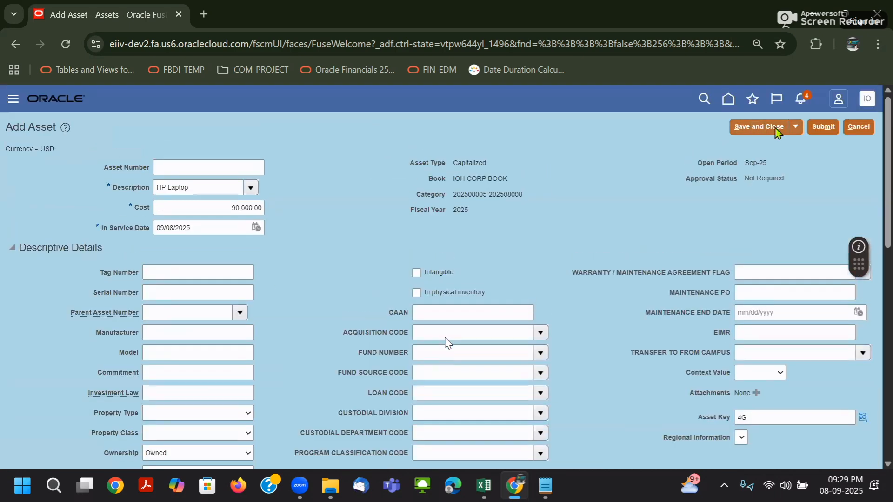
key("ctrl+plus")
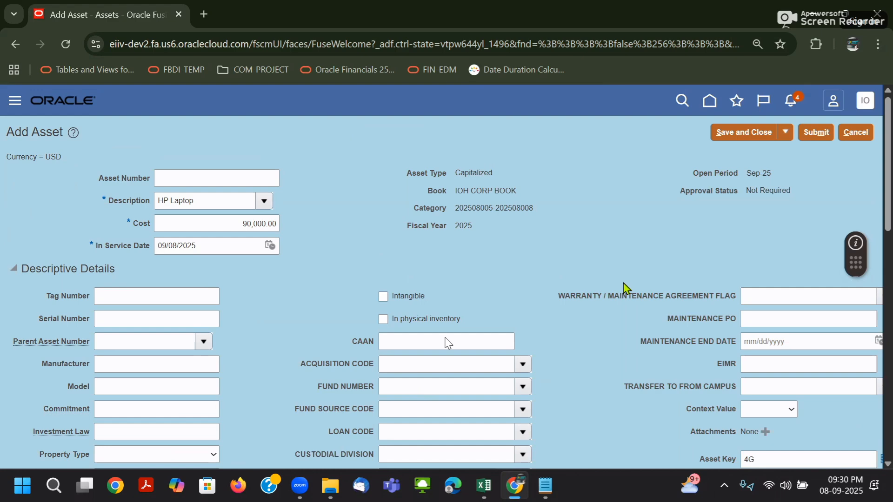
scroll(623, 283, "down", 7)
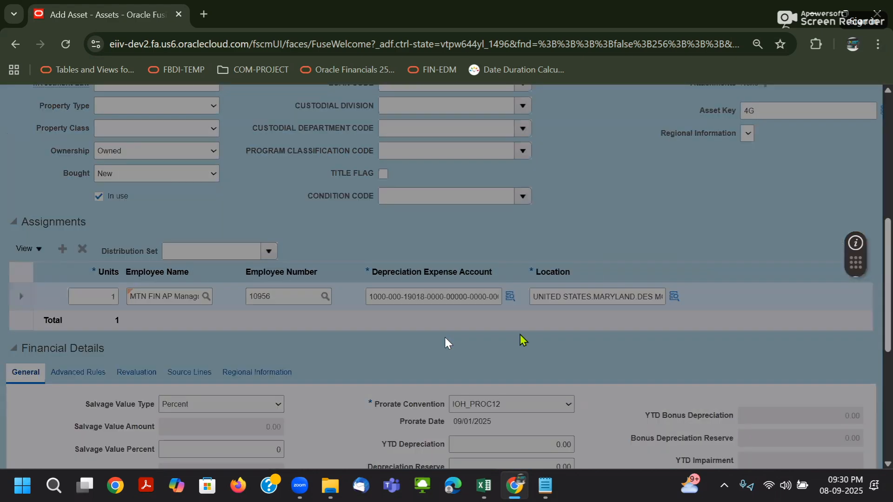
left_click(582, 144)
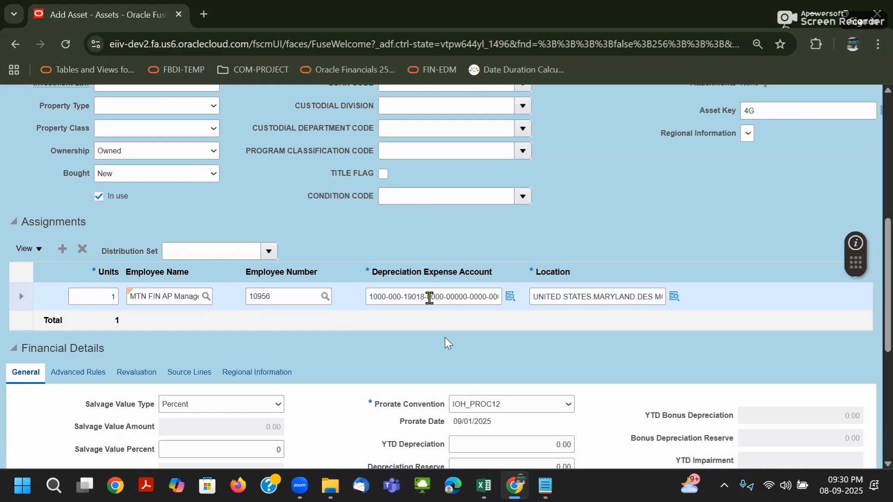
scroll(579, 251, "up", 10)
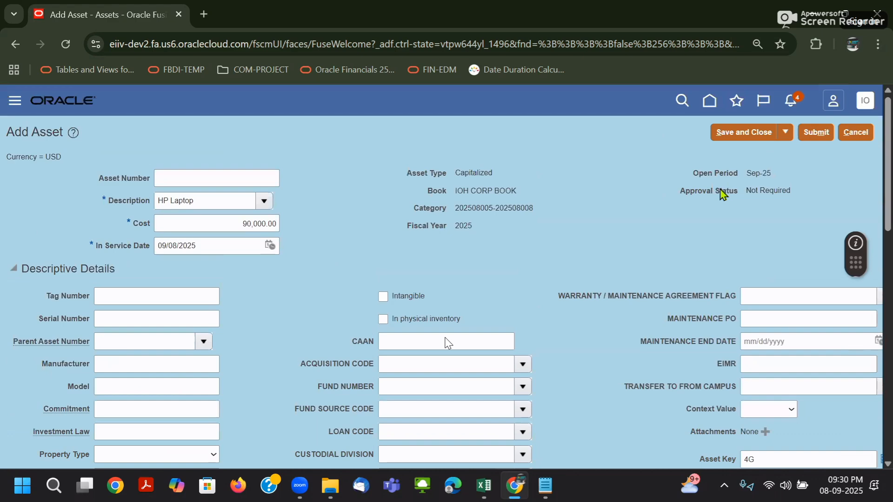
left_click(813, 134)
Step: Post all additions that are ready in the IOH CORP BOOK, including the HP Laptop
scroll(628, 266, "down", 3)
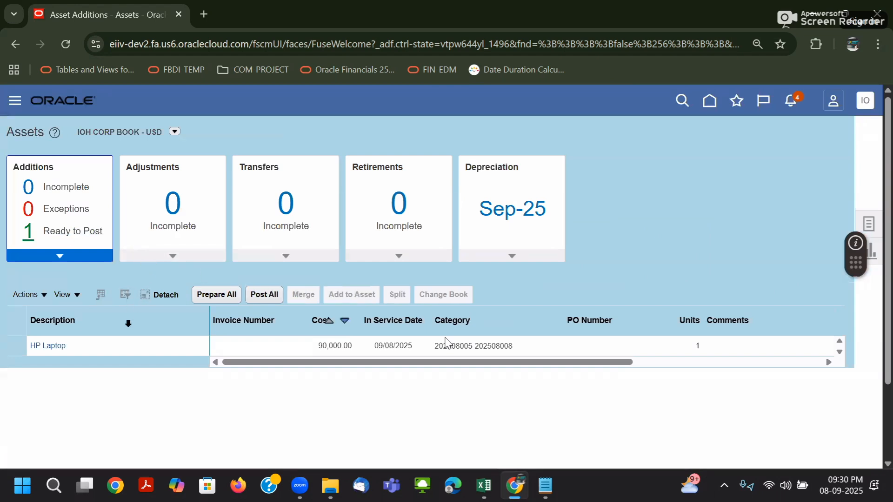
left_click(126, 350)
left_click(264, 294)
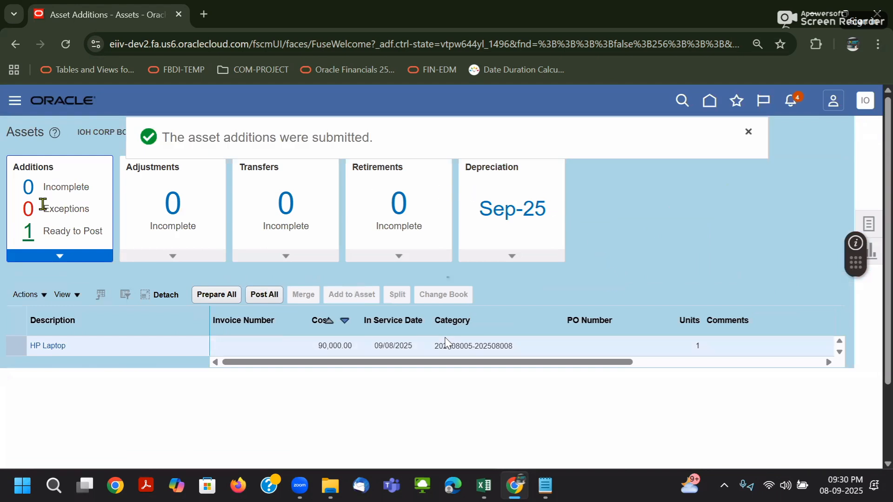
Step: Check the Asset Inquiry's recent additions for IOH CORP BOOK in Sep-25 for the posted HP Laptop, refreshing the list
left_click(710, 100)
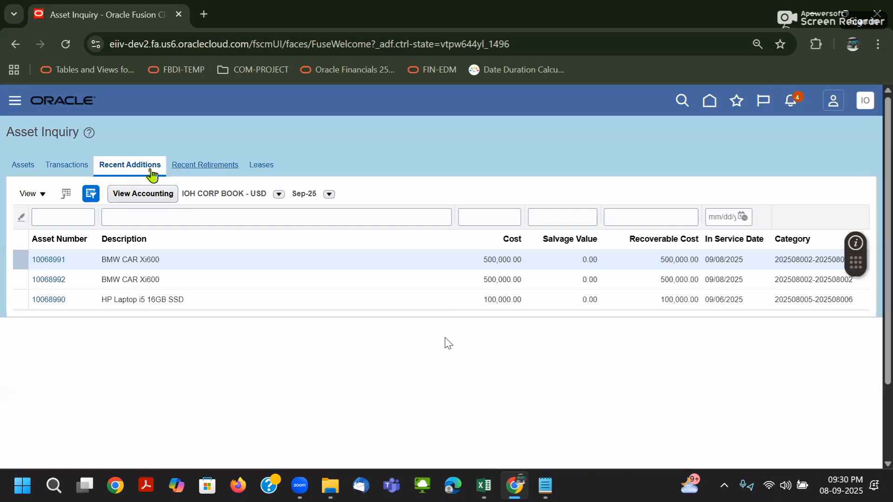
left_click(121, 167)
left_click(215, 166)
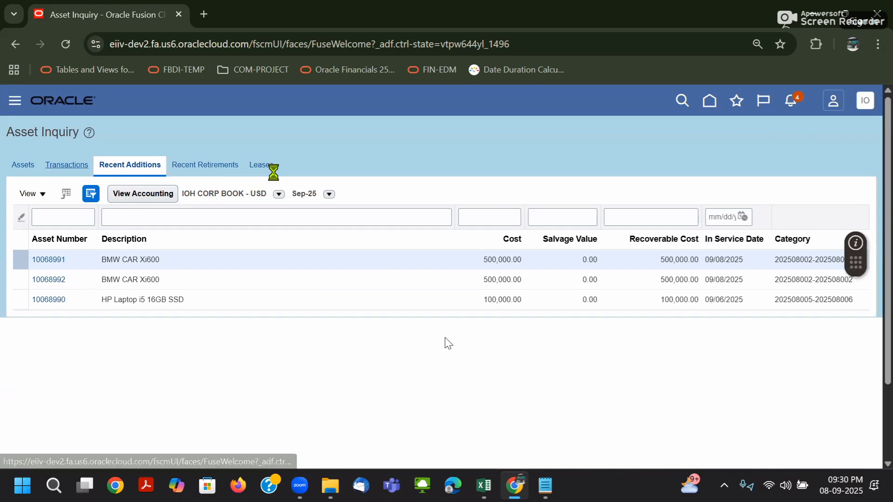
left_click(130, 166)
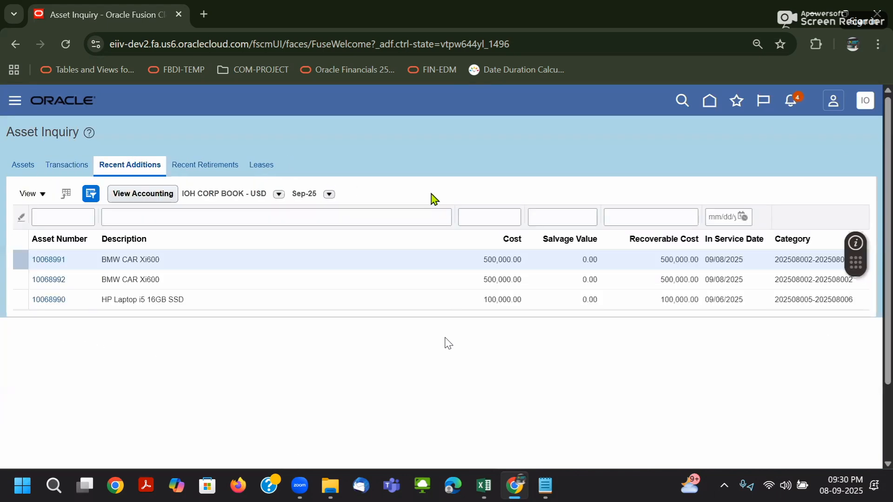
left_click(706, 116)
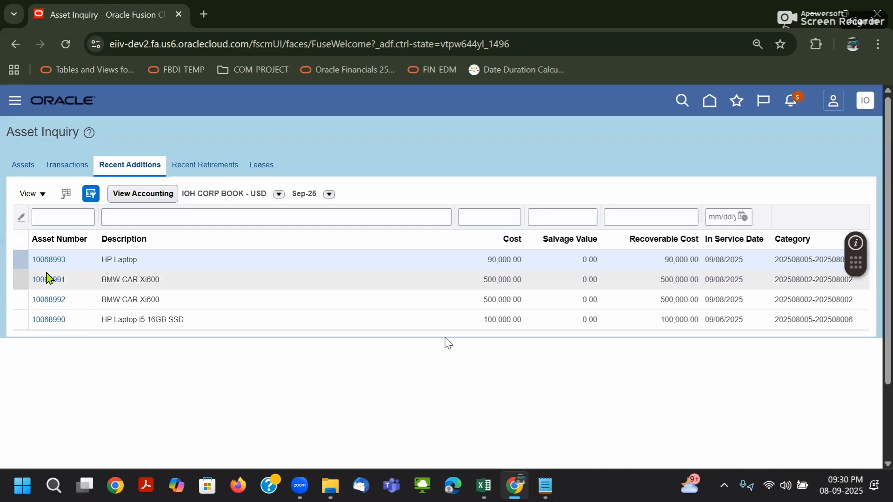
Step: Open the HP Laptop asset costing 90,000 from the recent additions and review its details
left_click(120, 263)
left_click(64, 260)
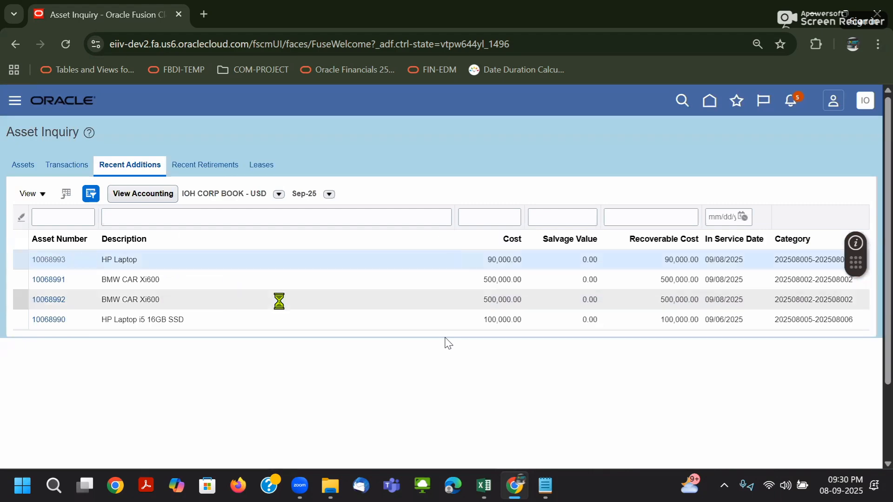
scroll(281, 307, "down", 5)
scroll(464, 325, "up", 5)
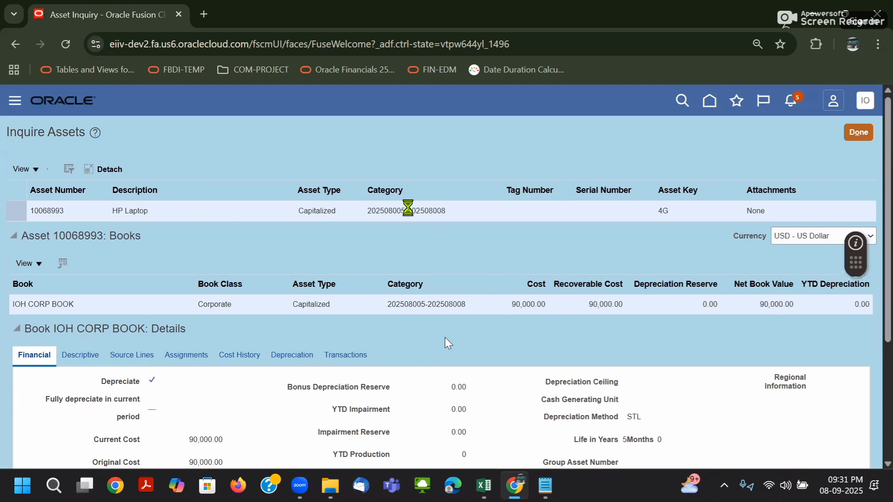
mouse_move(408, 208)
triple_click(479, 269)
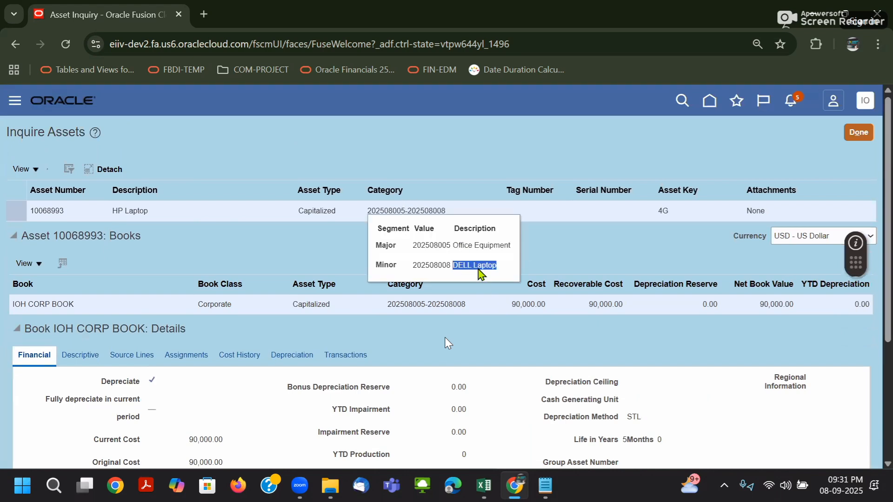
triple_click(117, 211)
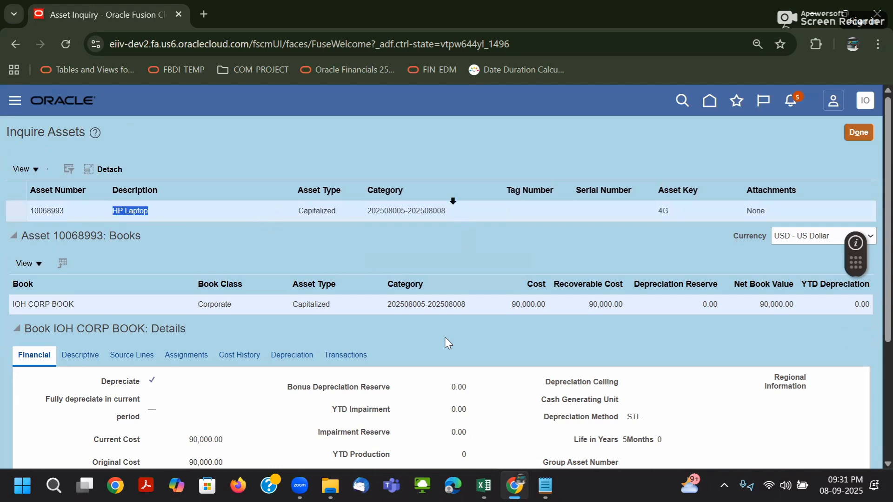
double_click(415, 212)
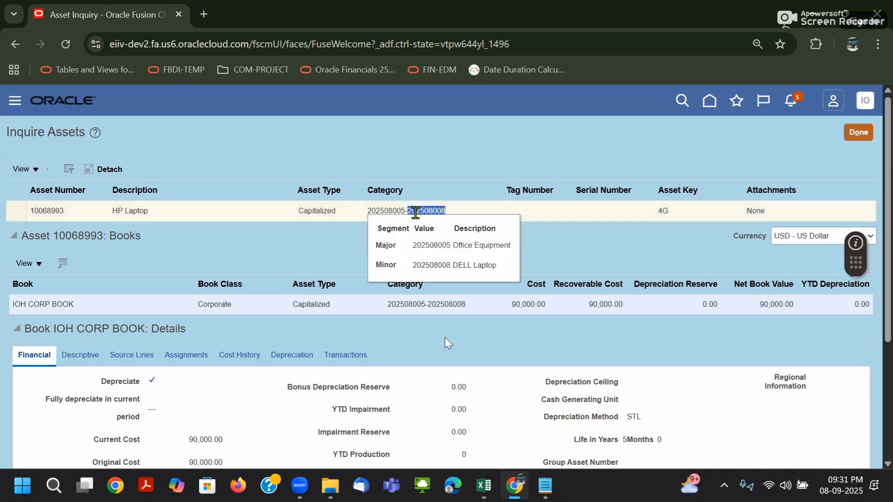
triple_click(478, 266)
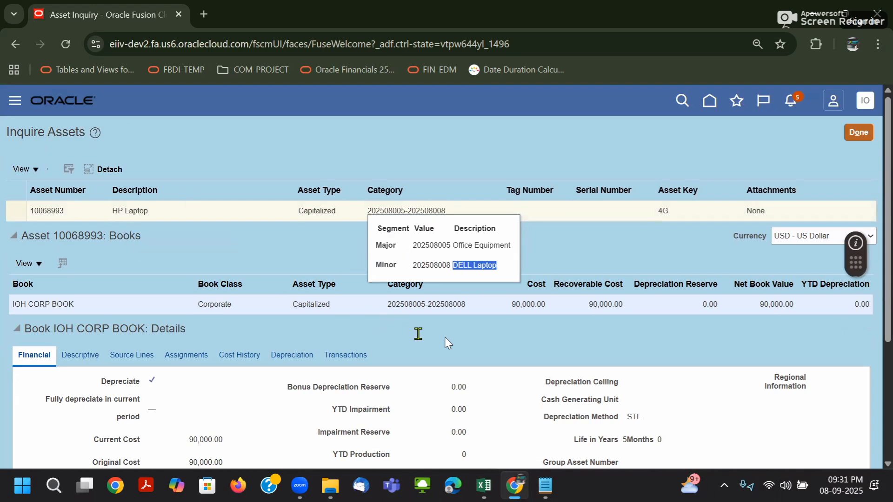
Step: Switch to the Excel class notes, check the Asset Reclassification topic on the Fixed Assets sheet, and return to the asset inquiry in Chrome
key("alt+Tab")
key("alt+Tab")
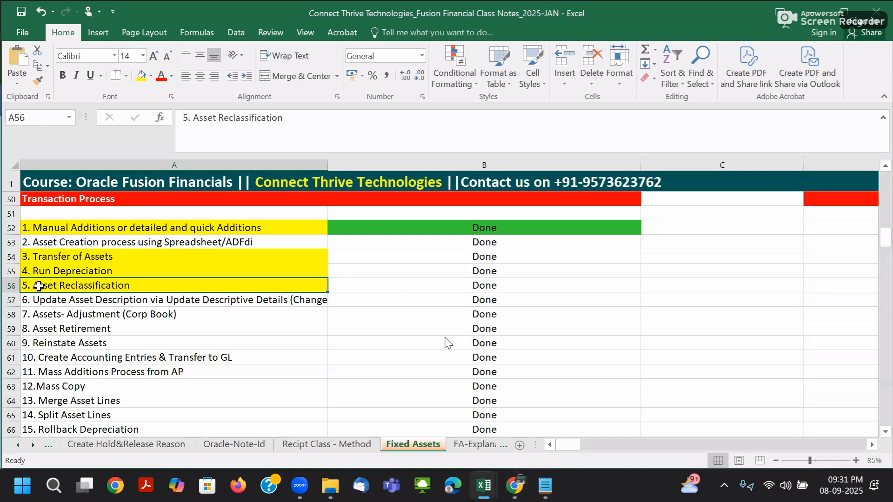
key("alt+Tab")
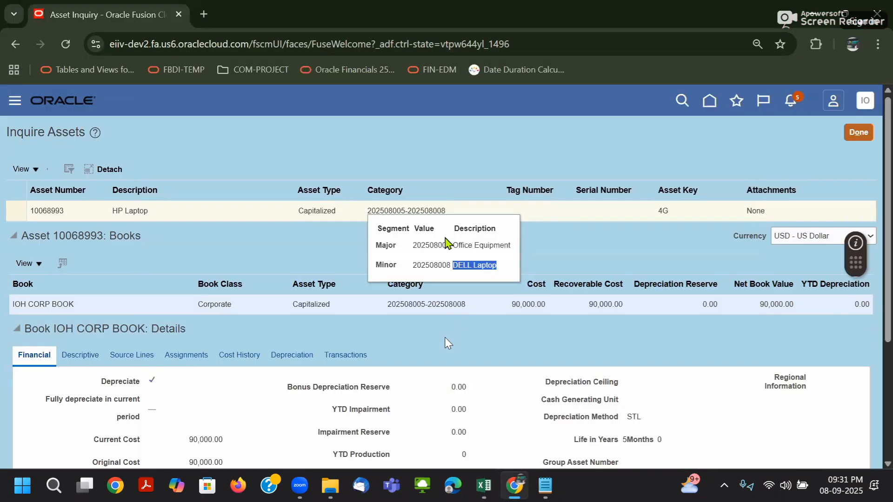
Step: Launch Word with the winword command and create a blank document
key("super+r")
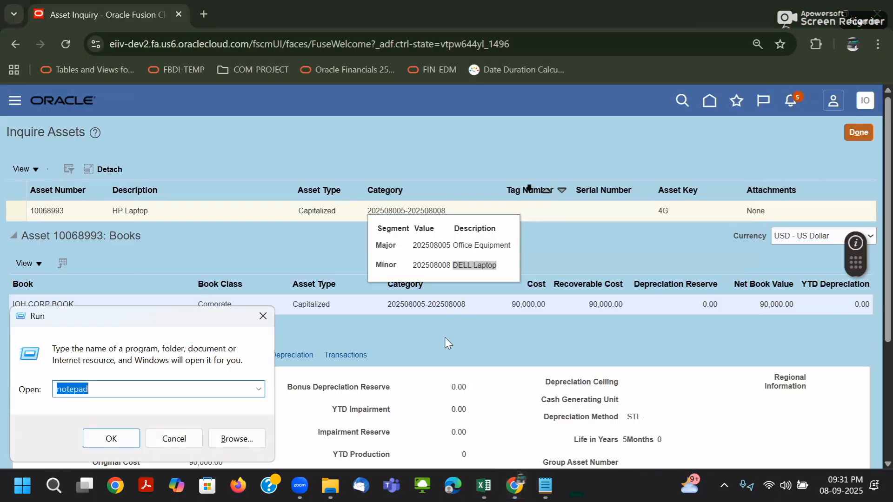
type("win")
key("Down")
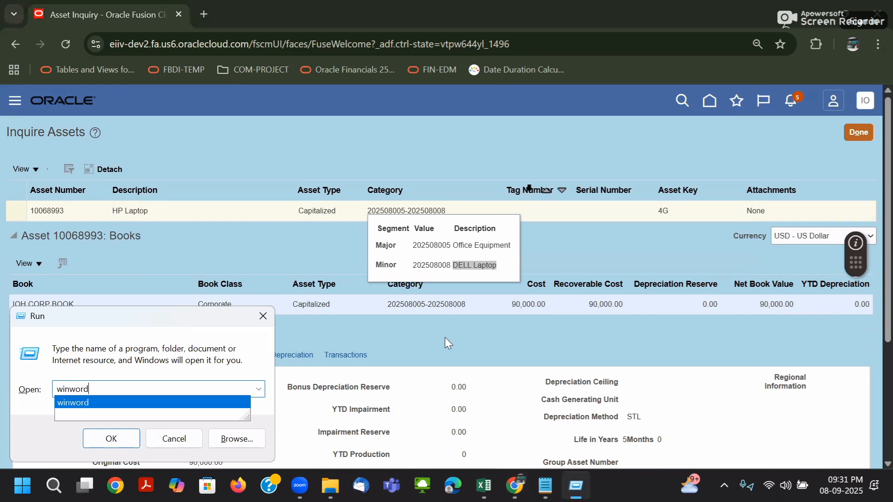
key("Return")
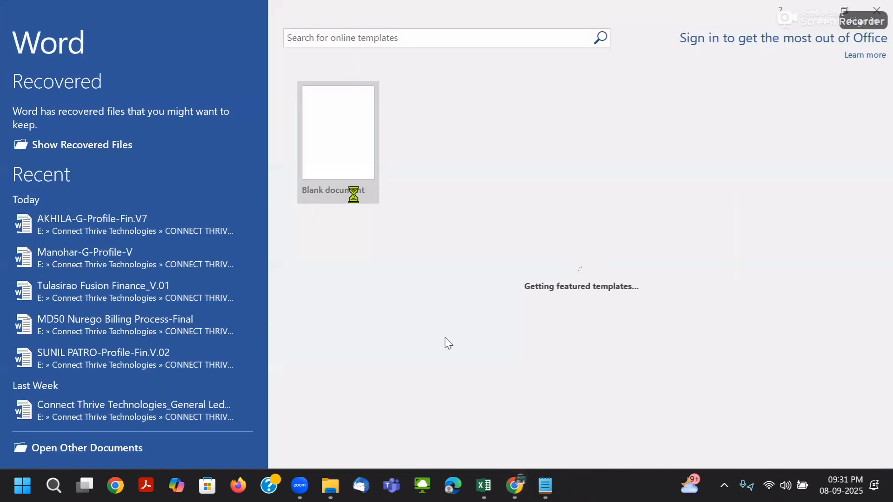
left_click(353, 193)
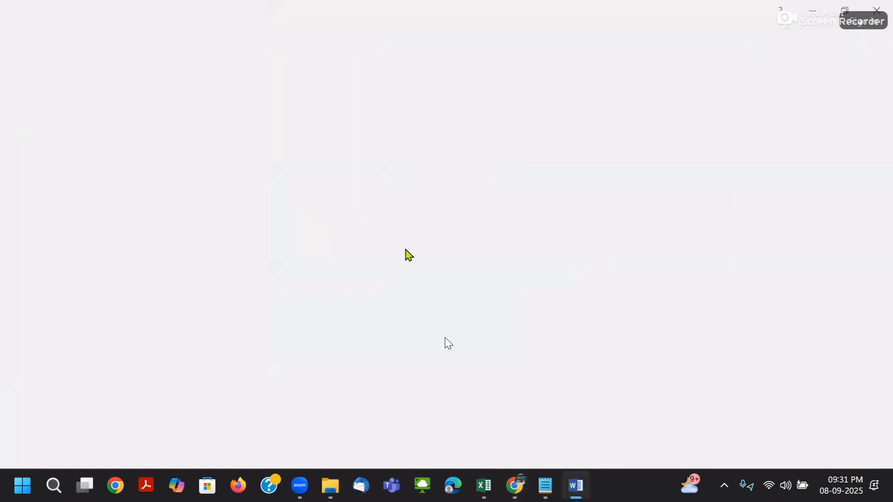
Step: Capture the Inquire Assets page showing the category segments and paste the screenshot into the blank Word document
key("alt+Tab")
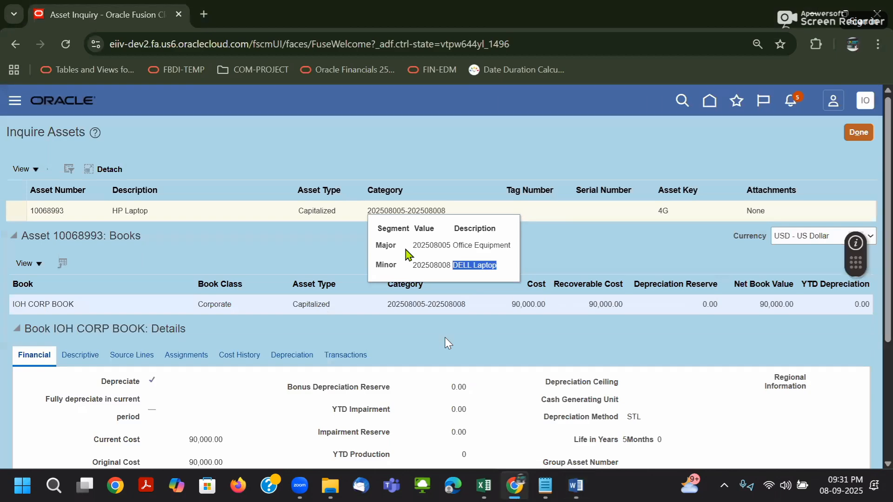
key("alt+Tab")
key("ctrl+v")
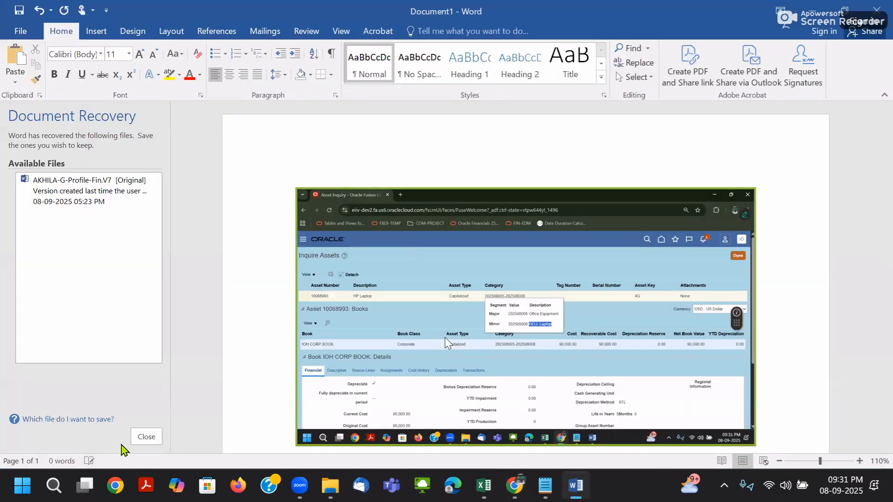
Step: Dismiss the Document Recovery list in Word, return to Chrome and finish the asset inquiry
left_click(145, 437)
scroll(652, 372, "up", 3)
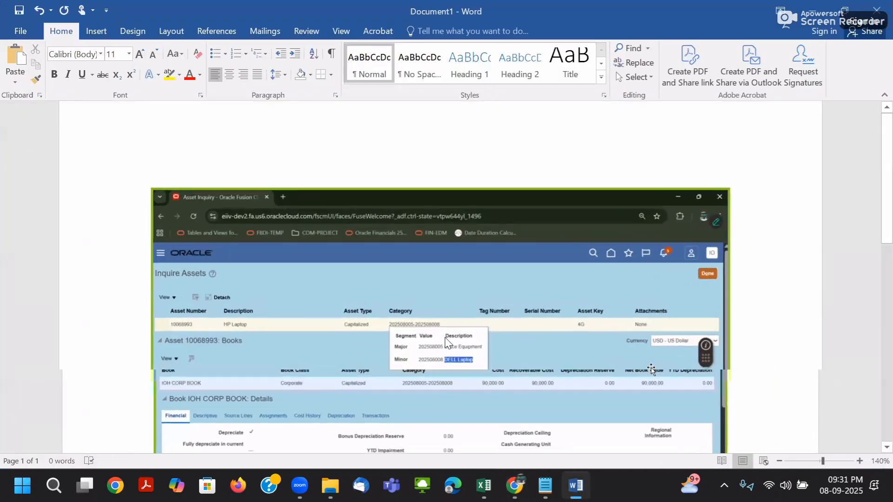
key("alt+Tab")
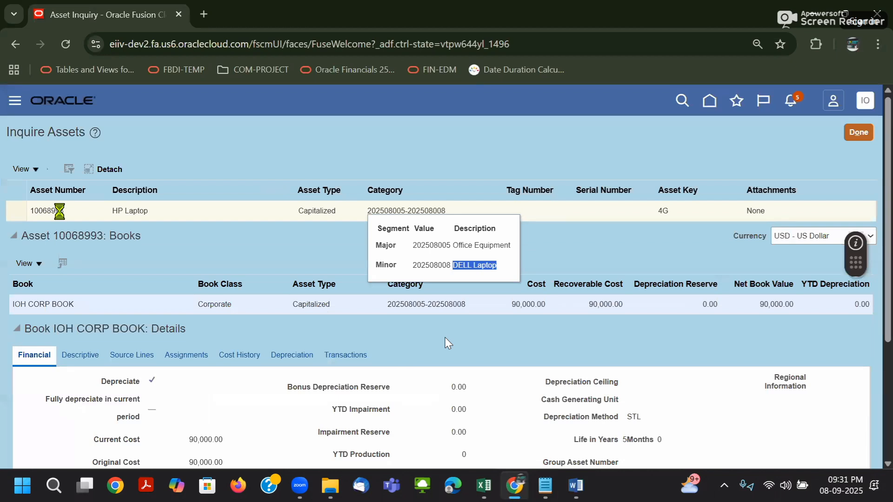
left_click(858, 132)
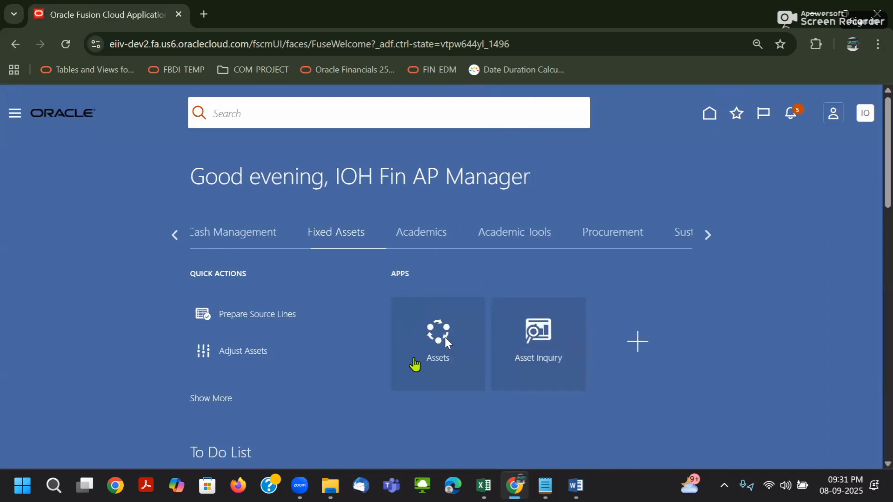
Step: Open the Adjust Assets task from the Assets work area for IOH CORP BOOK
left_click(440, 335)
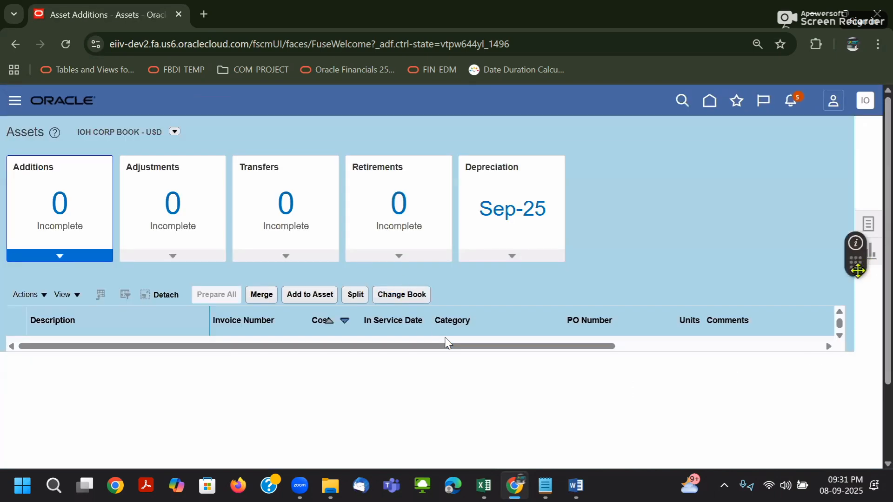
left_click_drag(857, 263, 857, 443)
left_click(864, 196)
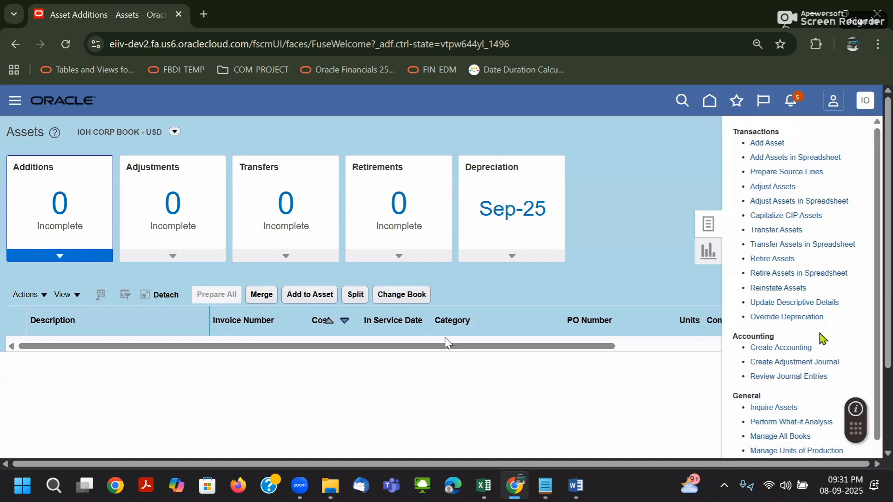
left_click(770, 188)
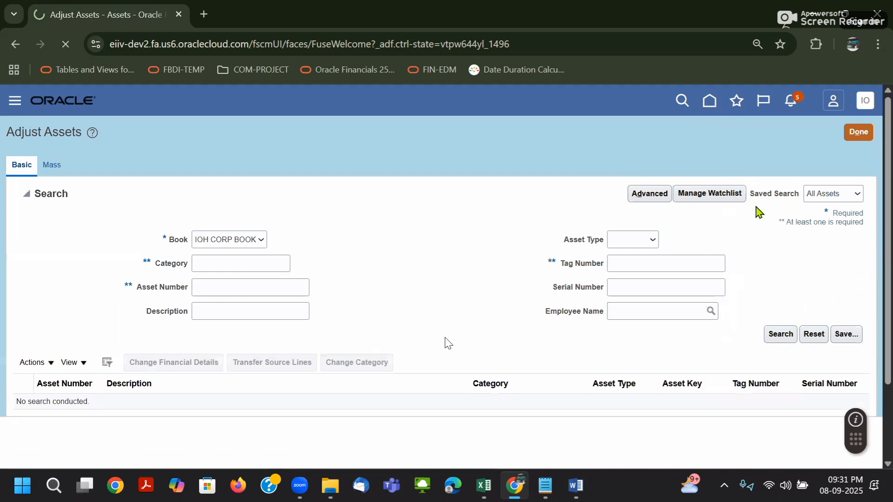
key("ctrl+plus")
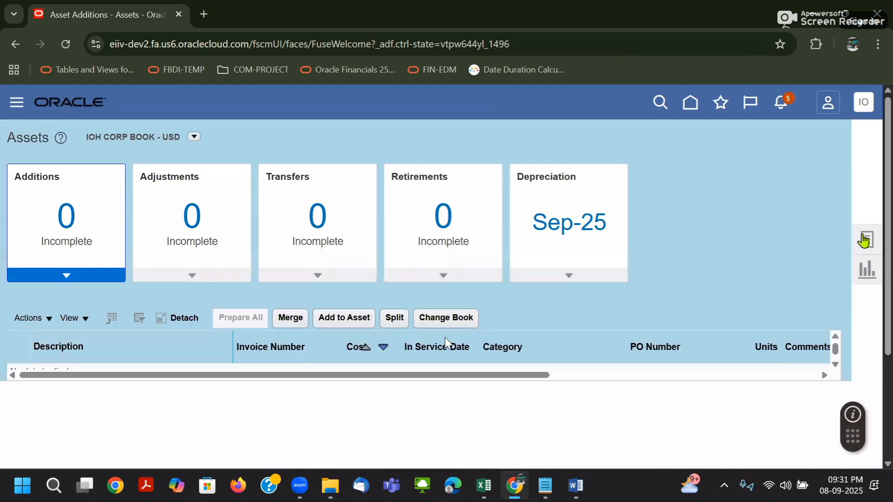
left_click(863, 241)
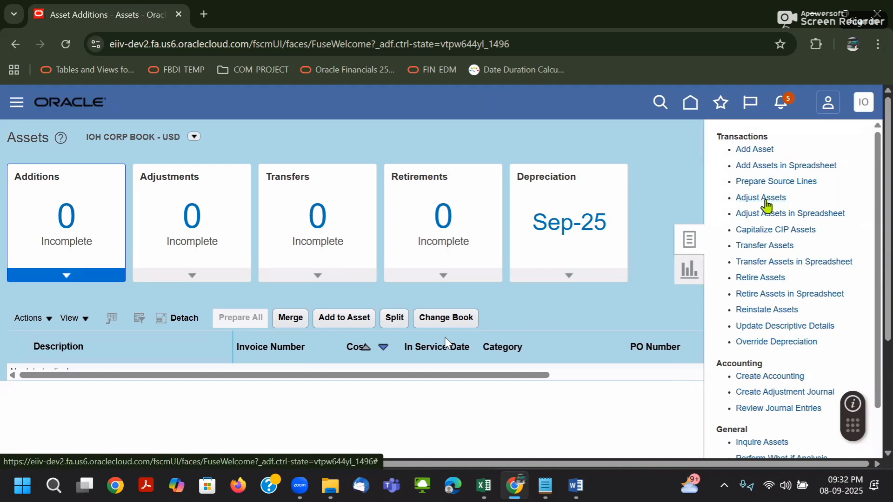
left_click(762, 199)
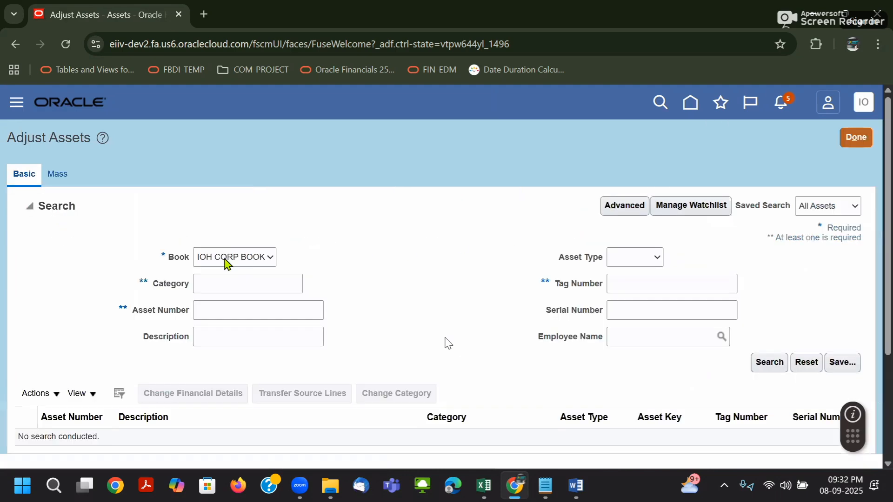
Step: Search IOH CORP BOOK for asset number 10068993 on the Adjust Assets page
left_click(218, 314)
type("10068993")
left_click(199, 311)
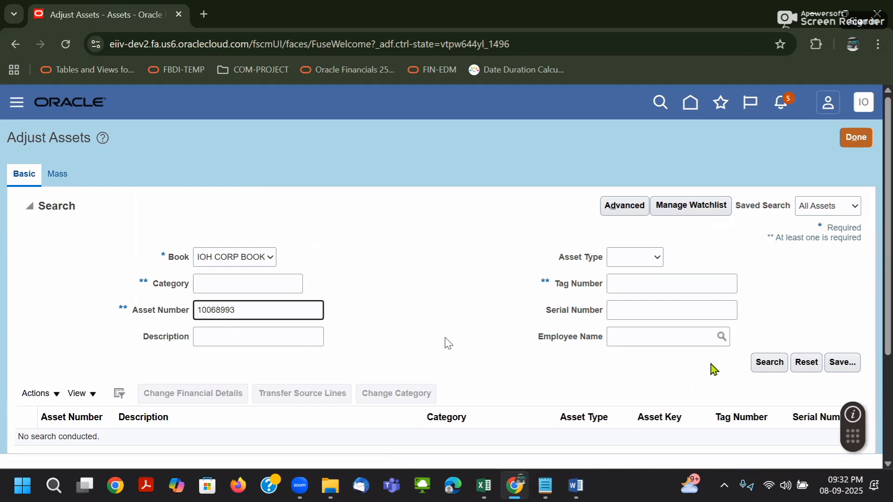
left_click(771, 365)
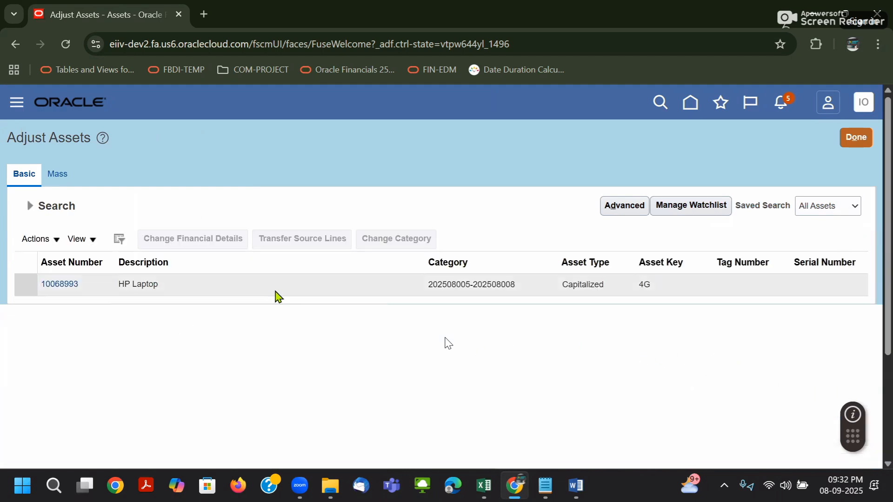
Step: Review the transaction and financial fields under Change Financial Details for the HP Laptop, and leave without saving
left_click(259, 292)
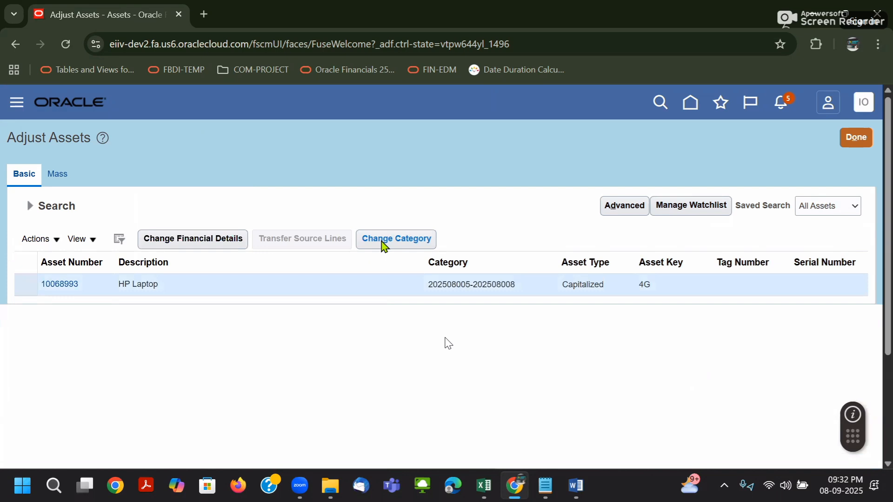
left_click(168, 236)
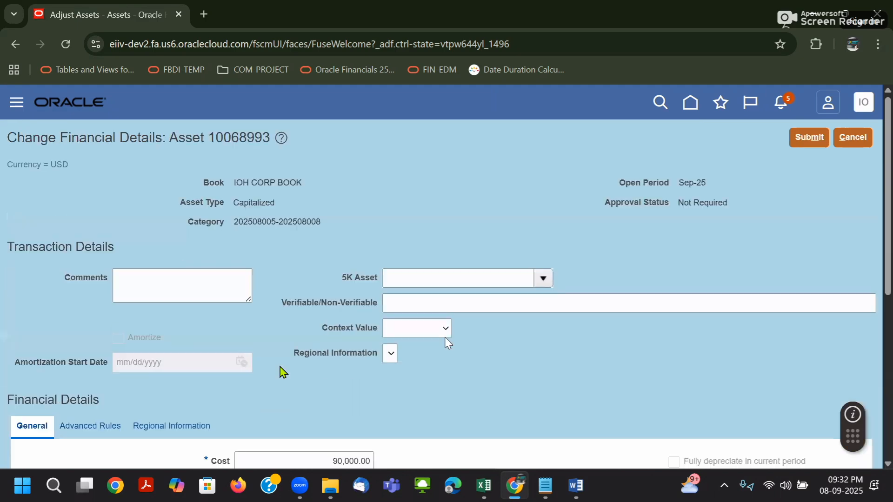
scroll(281, 370, "down", 5)
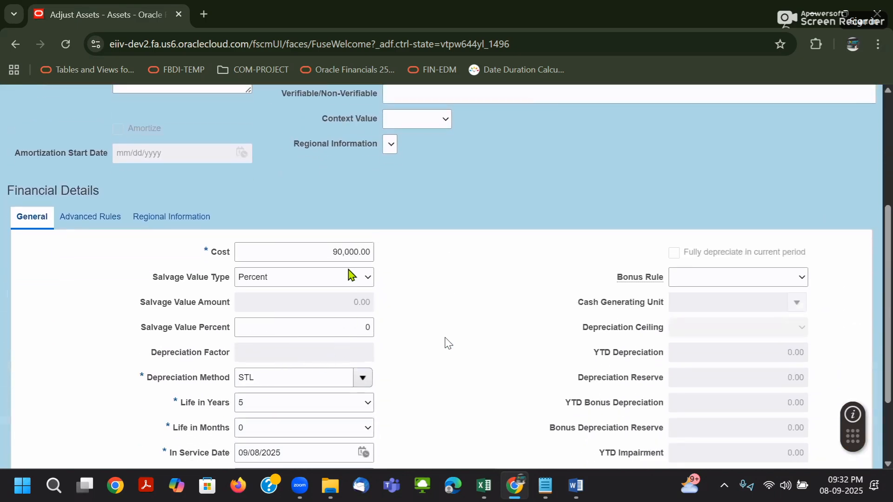
scroll(236, 322, "down", 2)
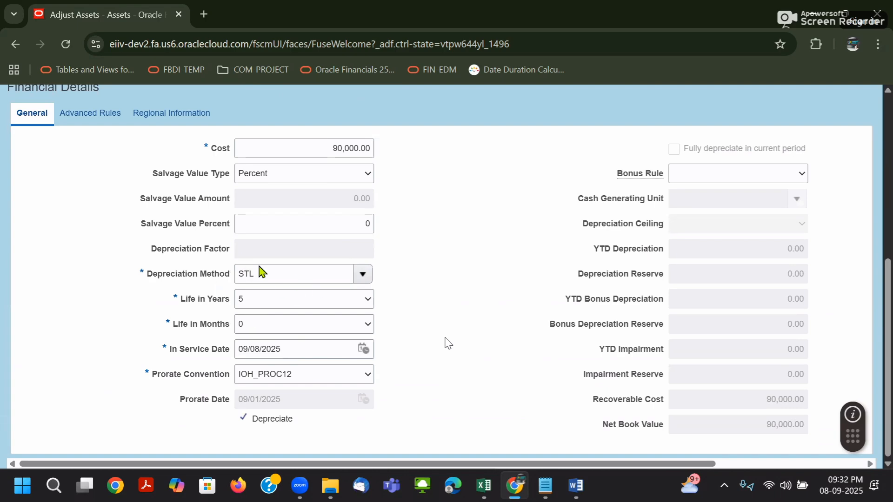
scroll(265, 237, "up", 4)
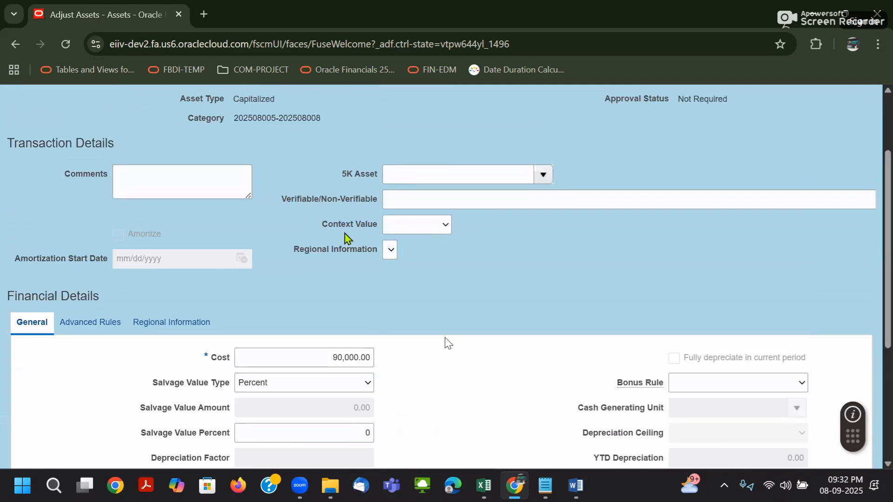
scroll(592, 293, "up", 2)
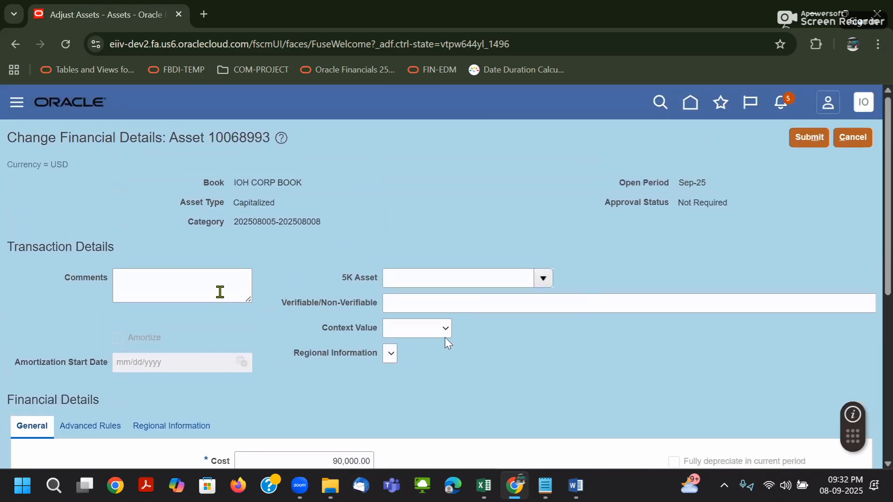
scroll(458, 344, "down", 6)
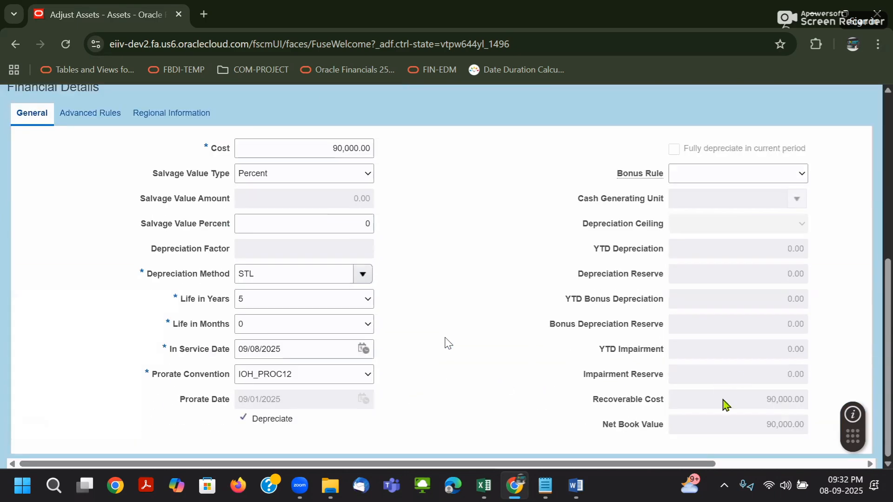
scroll(537, 377, "up", 6)
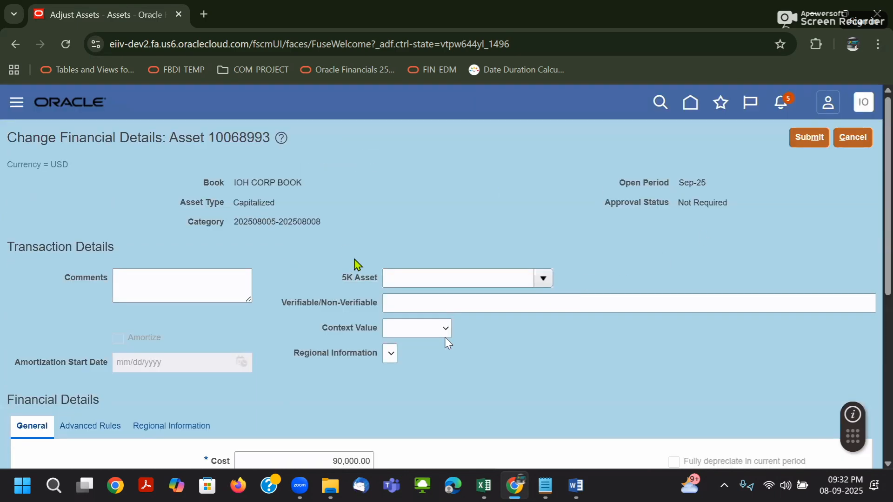
left_click(853, 138)
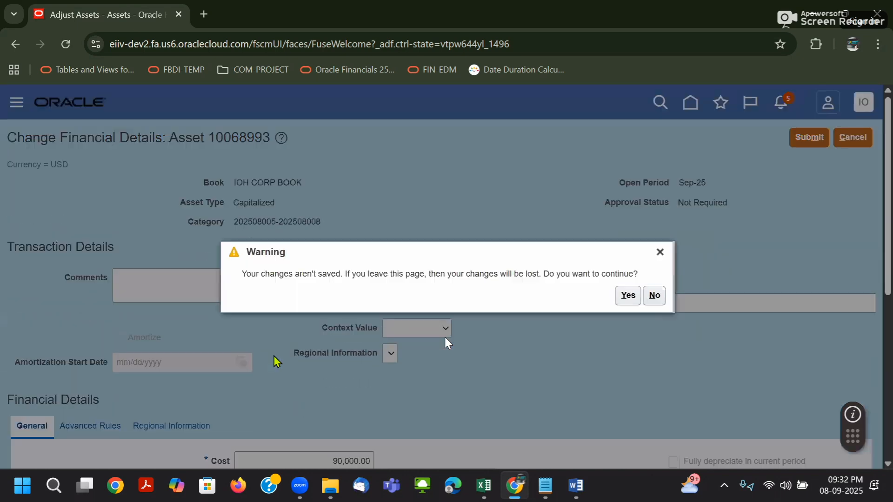
left_click(626, 298)
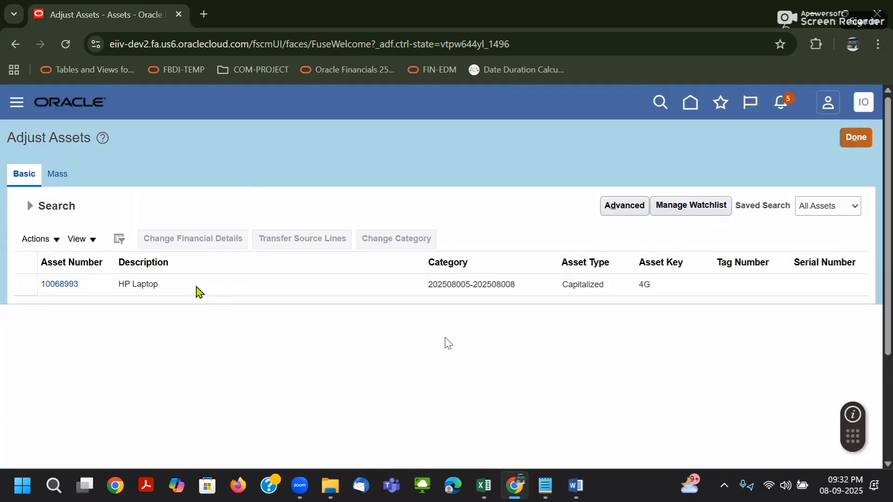
Step: Open Change Category for the HP Laptop asset and locate the New Category field
left_click(187, 285)
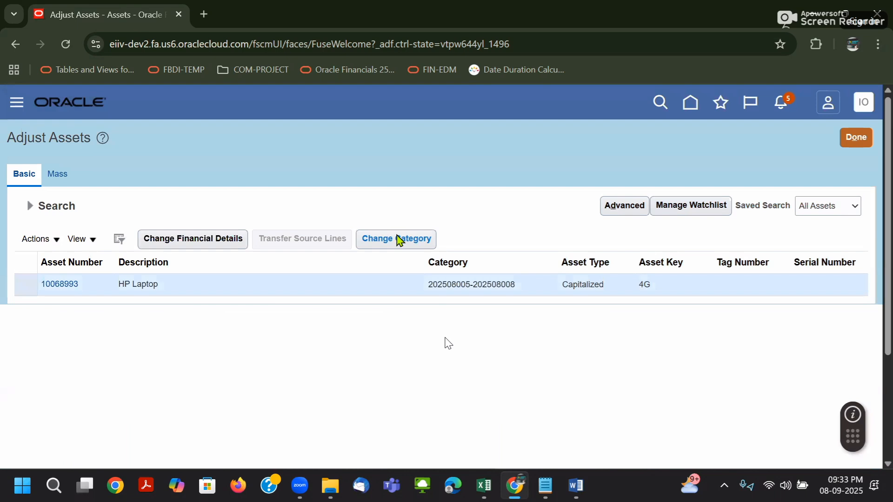
left_click(399, 240)
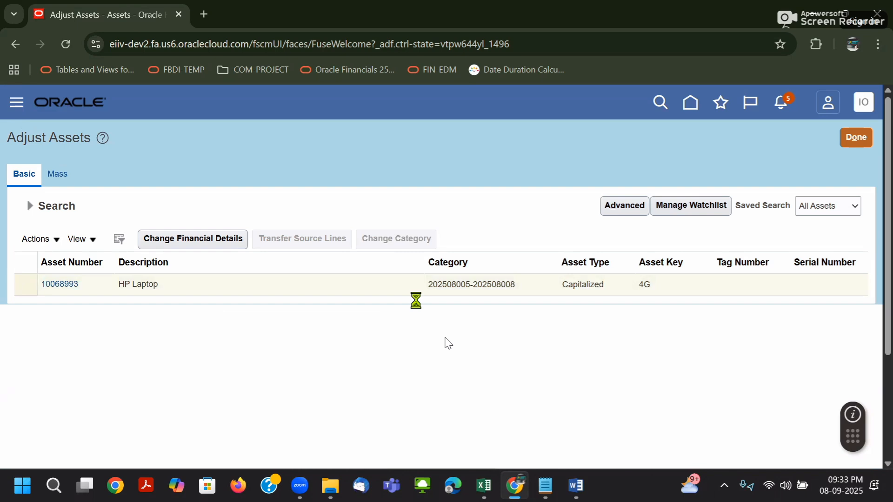
scroll(416, 300, "down", 3)
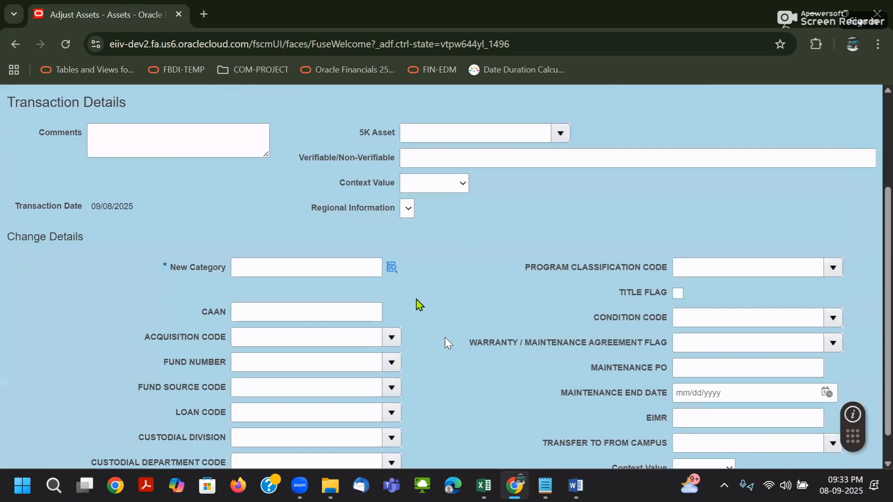
triple_click(172, 274)
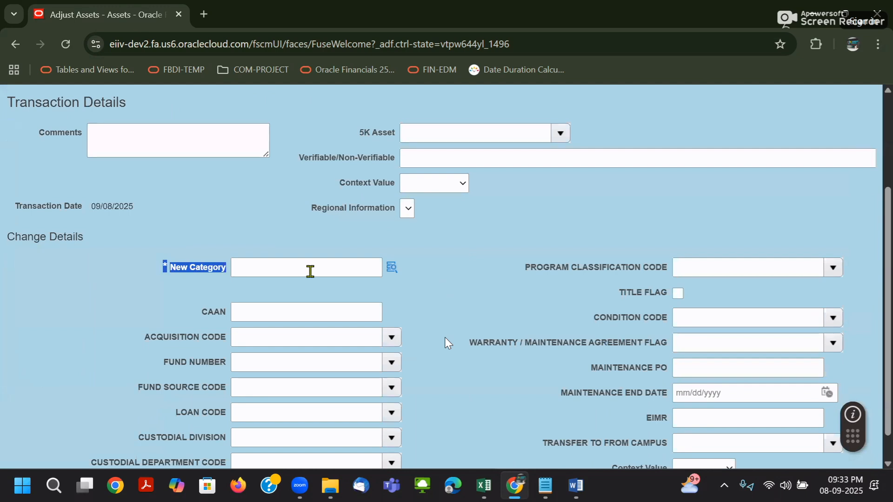
scroll(311, 271, "down", 1)
scroll(406, 271, "up", 2)
Step: Set the new category to major segment 202508005 (Office Equipment) and minor segment 202508006 (HP Laptop)
left_click(392, 306)
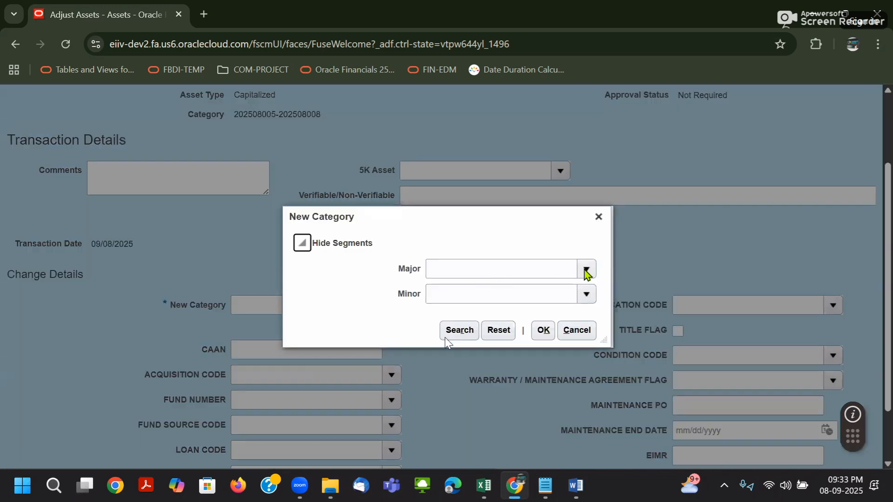
left_click(586, 270)
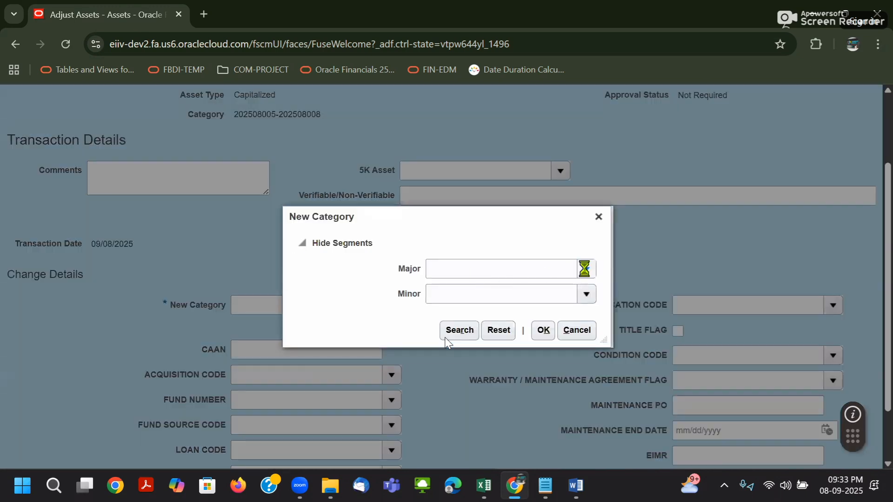
left_click(545, 292)
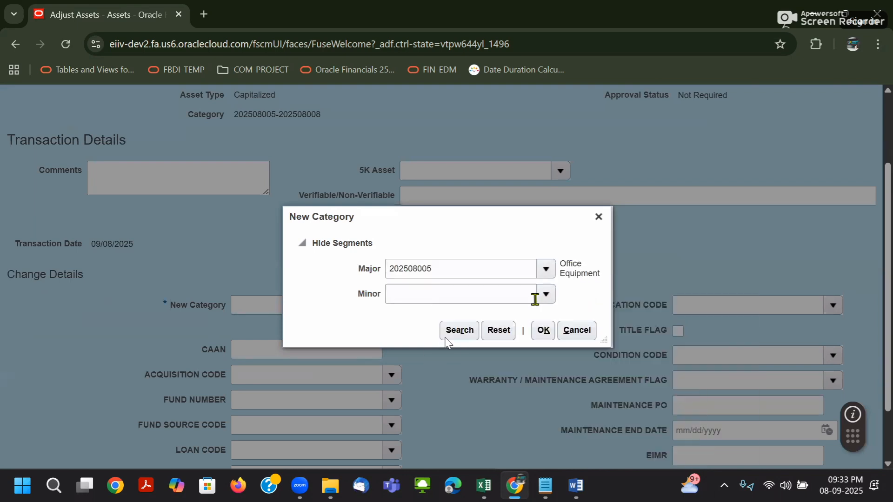
left_click(568, 338)
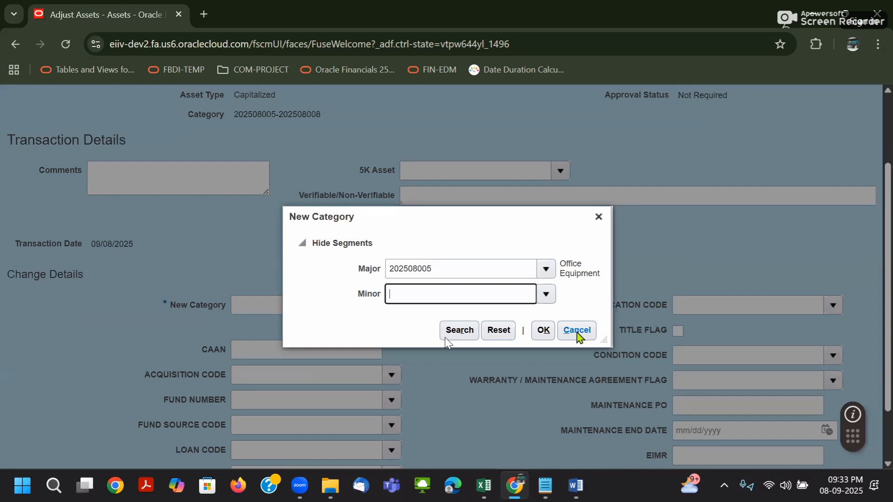
left_click(550, 331)
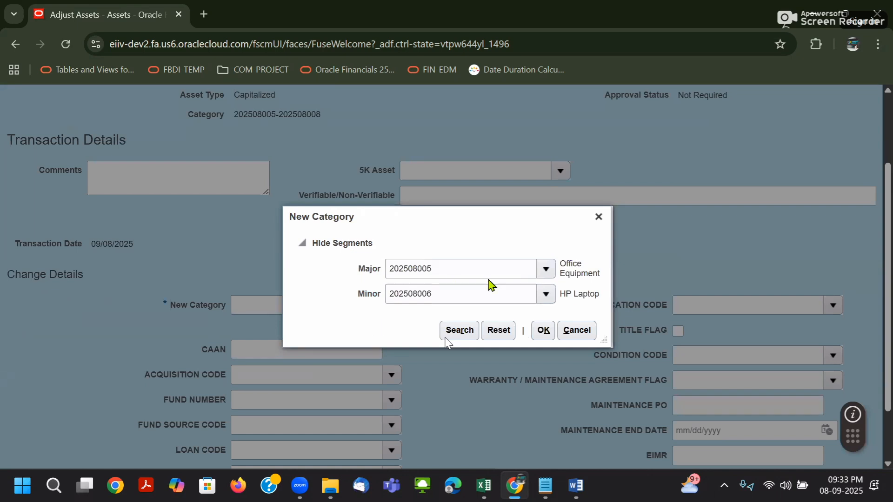
left_click(548, 337)
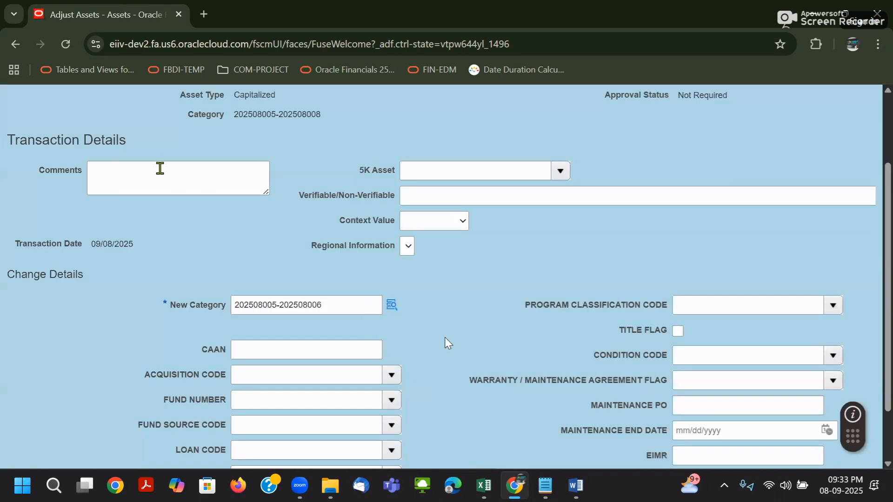
Step: Enter the transaction comment "Change Category: Asset 10068993 from Dell Laptop to HP Laptop", reusing the page heading for its opening
left_click(156, 166)
scroll(156, 166, "up", 3)
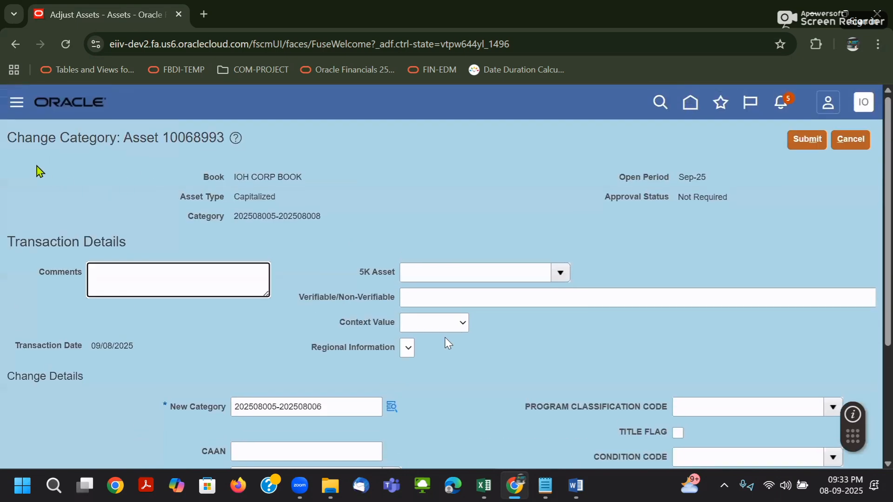
left_click_drag(7, 141, 228, 140)
key("ctrl+c")
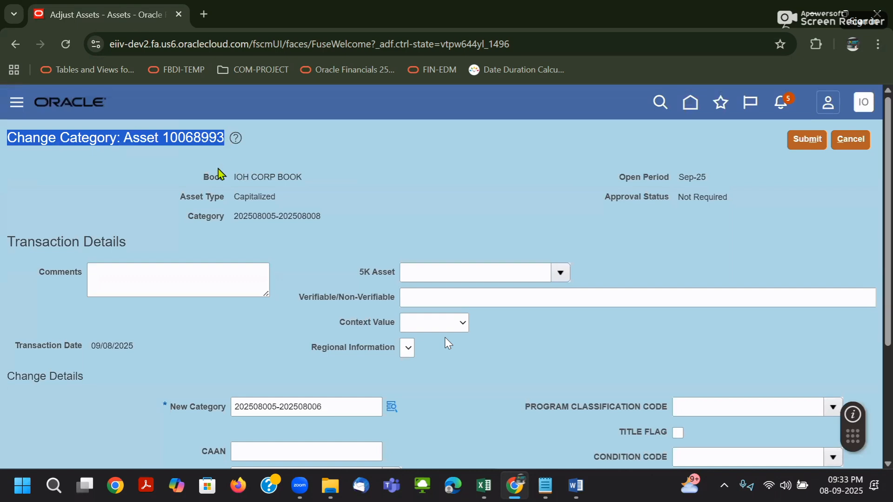
left_click(171, 281)
key("ctrl+v")
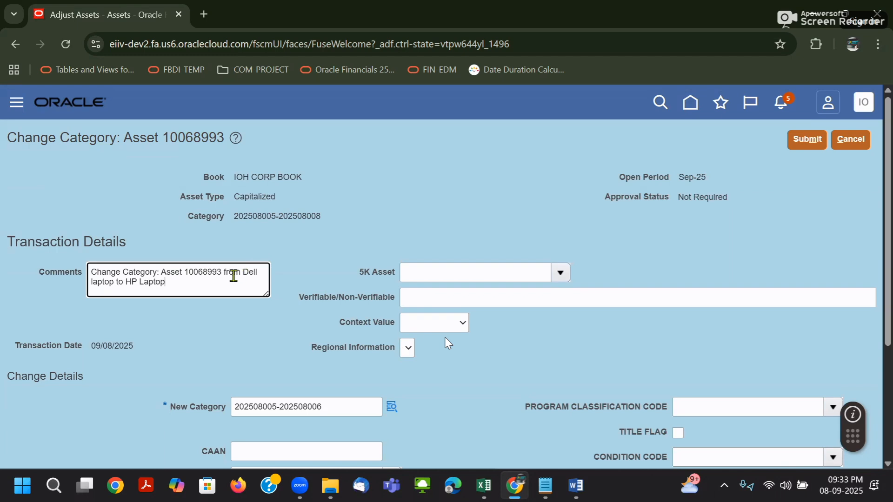
left_click(94, 282)
key("BackSpace")
type("L")
left_click(248, 346)
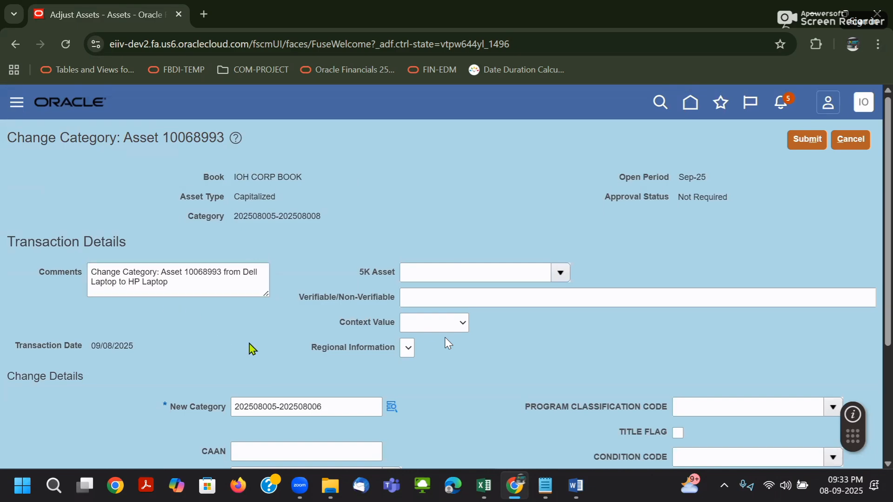
Step: Check the change details for the HP Laptop asset and submit the category change
scroll(249, 346, "down", 4)
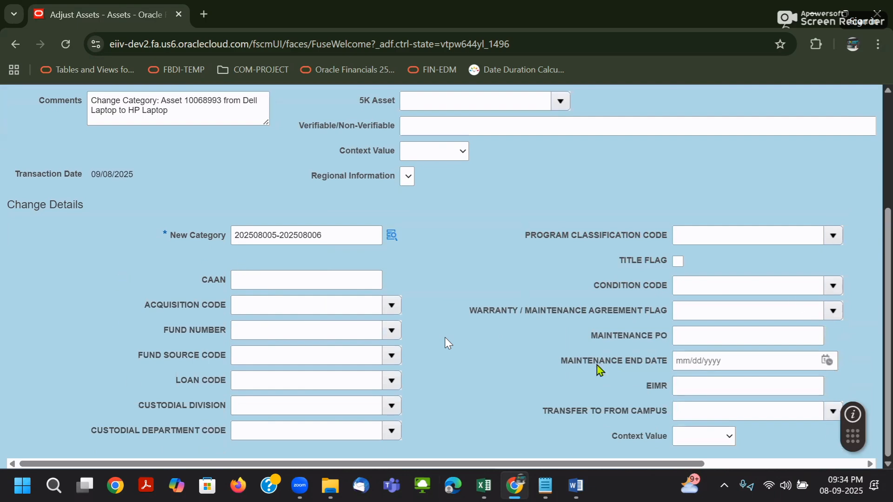
scroll(501, 374, "up", 2)
scroll(502, 374, "up", 2)
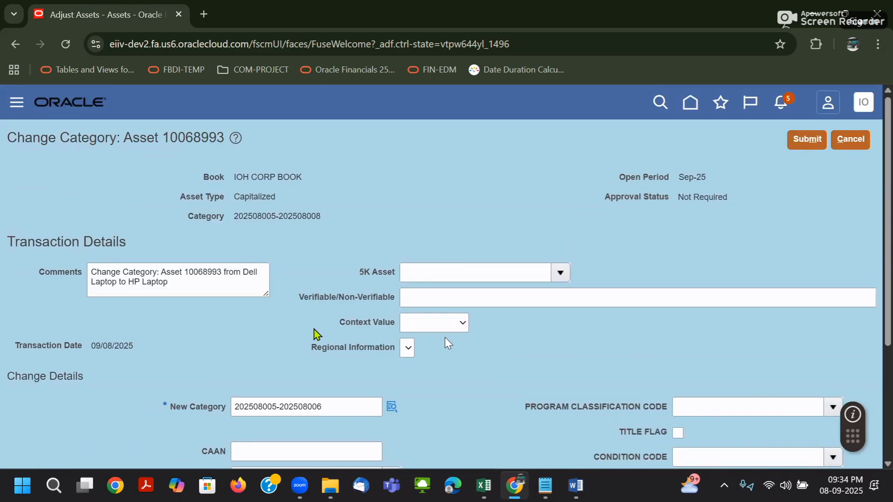
left_click(799, 150)
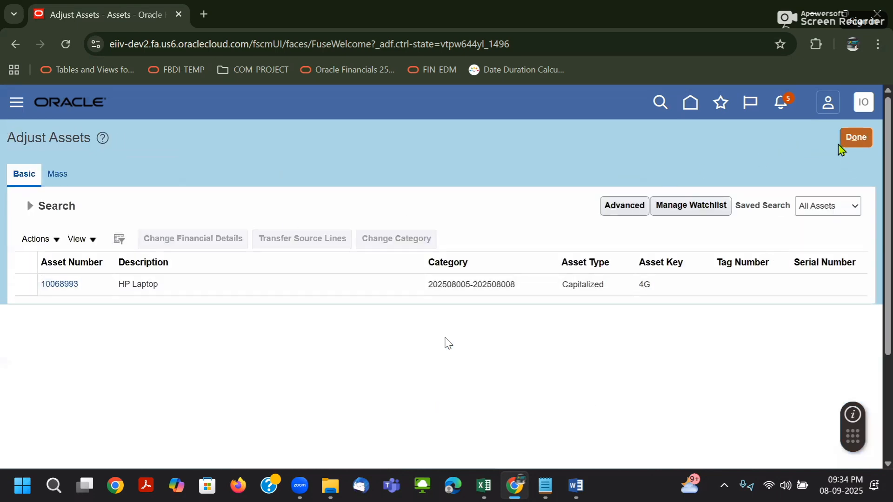
Step: Finish adjusting assets and post the HP Laptop's Change category transaction from the incomplete adjustments
left_click(856, 138)
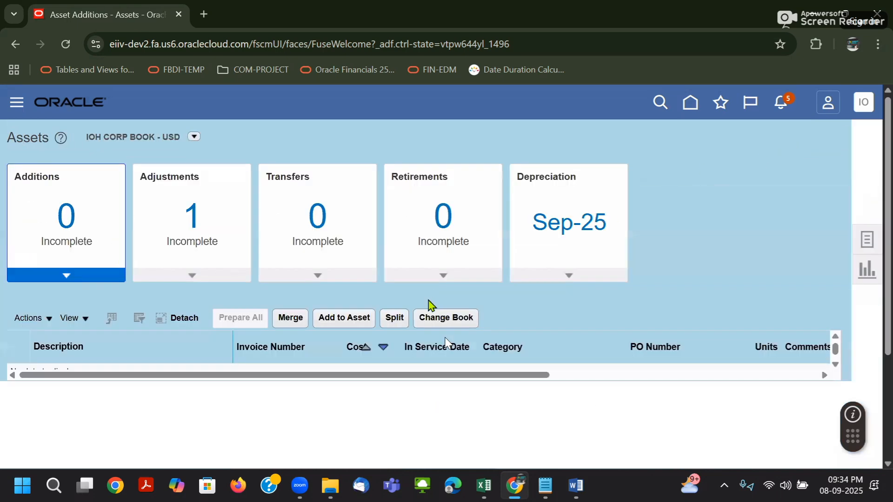
left_click(196, 280)
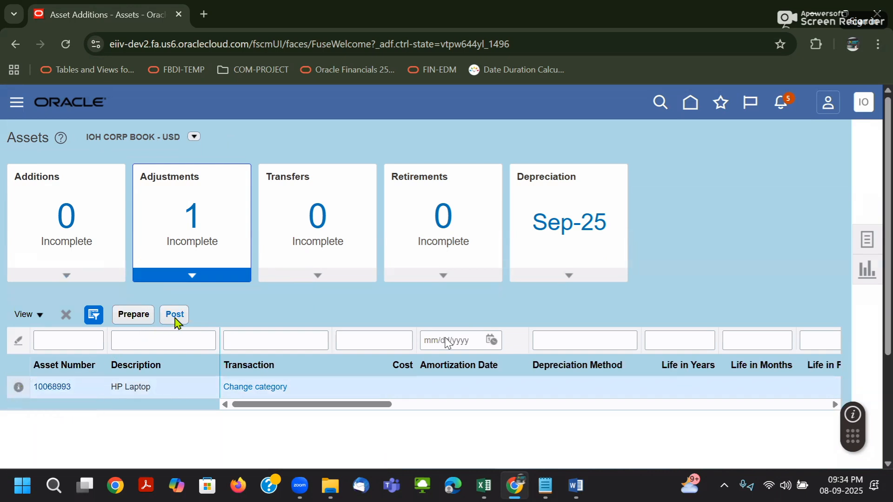
left_click(691, 102)
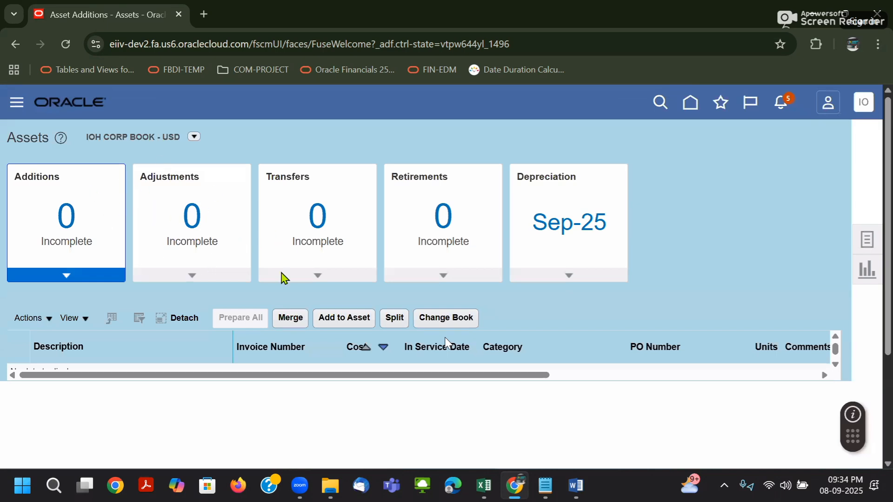
Step: Leave the Assets work area and open the Scheduled Processes overview
left_click(691, 102)
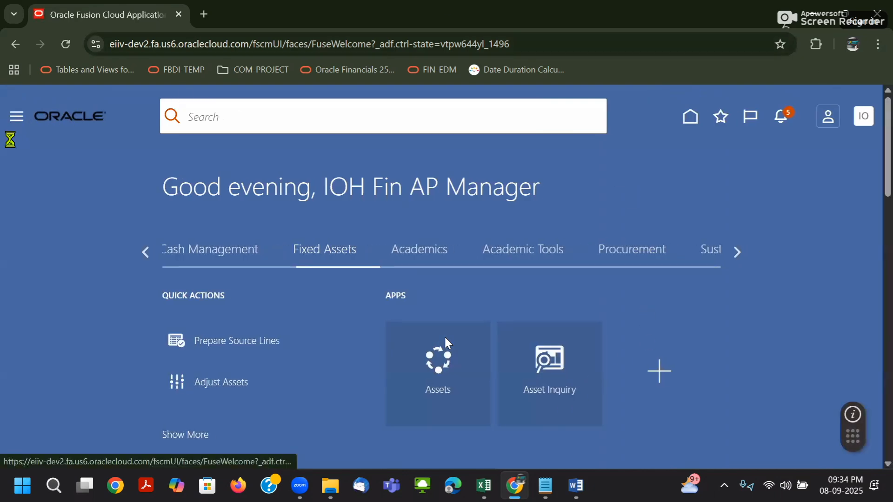
left_click(18, 117)
scroll(88, 303, "down", 10)
scroll(196, 373, "down", 5)
left_click(81, 303)
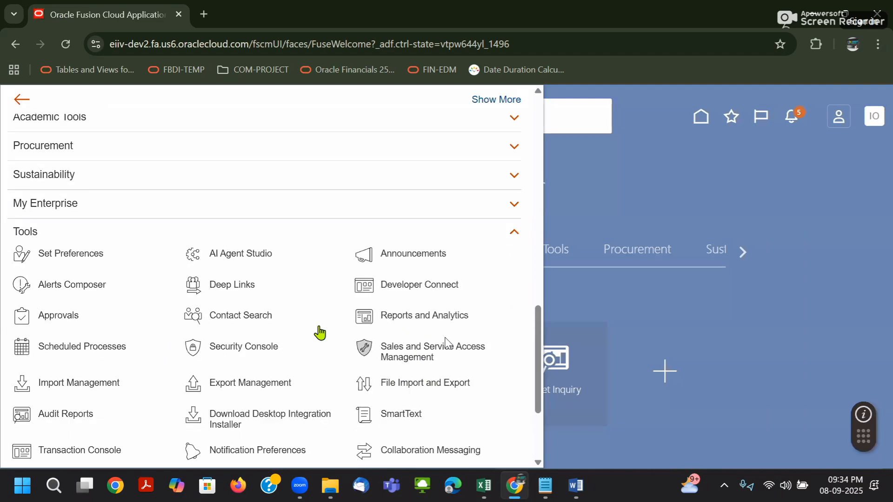
left_click(87, 351)
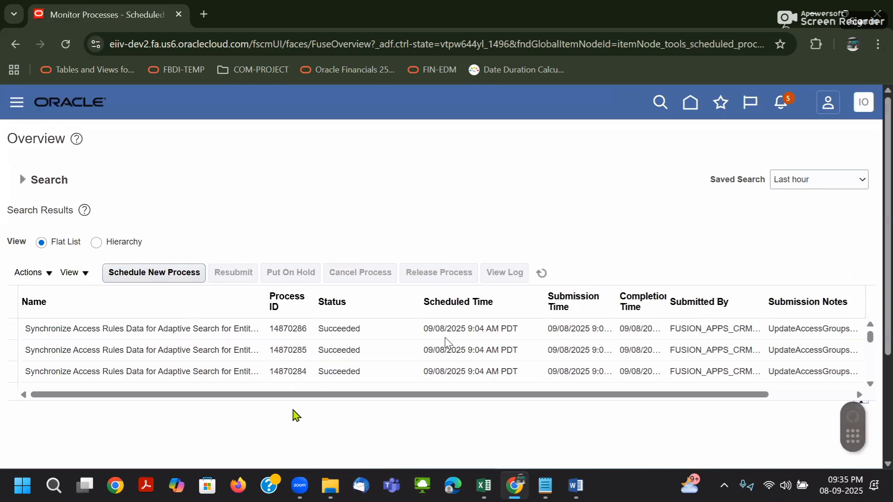
Step: Look for the Post Online Assets Transactions process in the scheduled process list and refresh the list
left_click_drag(294, 405, 294, 474)
scroll(279, 374, "down", 5)
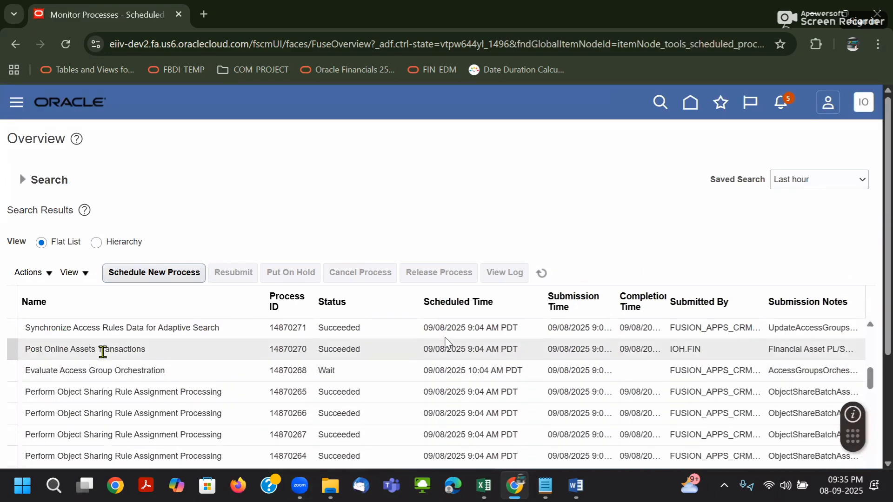
scroll(163, 372, "up", 5)
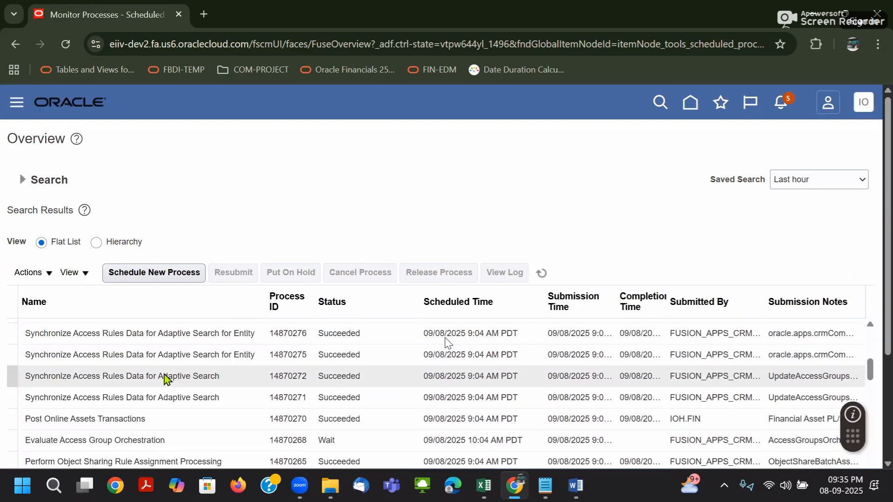
left_click(541, 274)
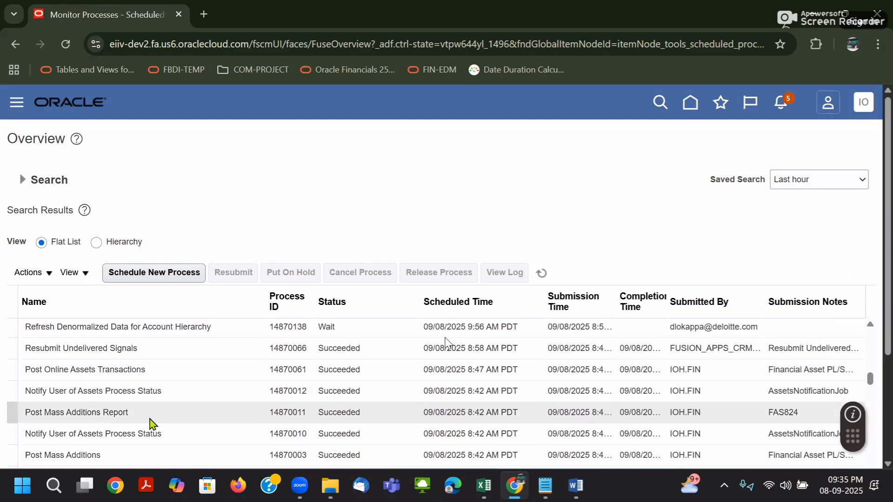
scroll(149, 418, "up", 5)
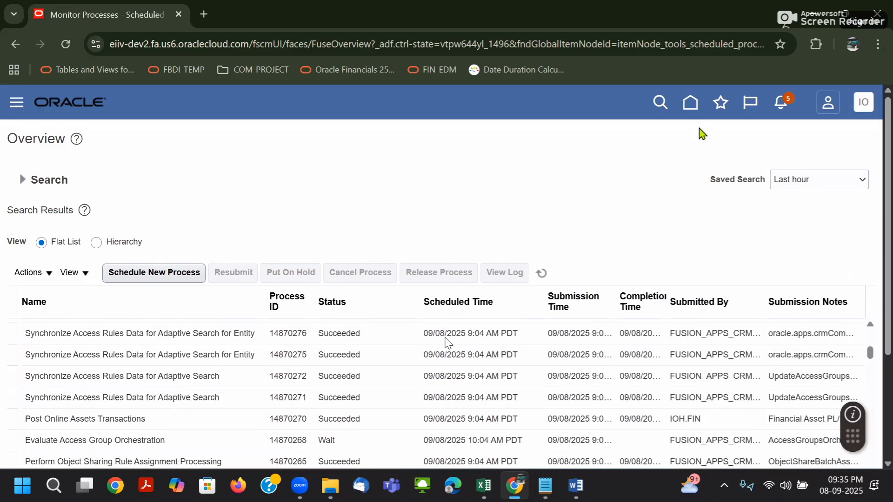
Step: Open the HP Laptop asset 10068993 in Asset Inquiry and check the segment descriptions of its category
left_click(691, 104)
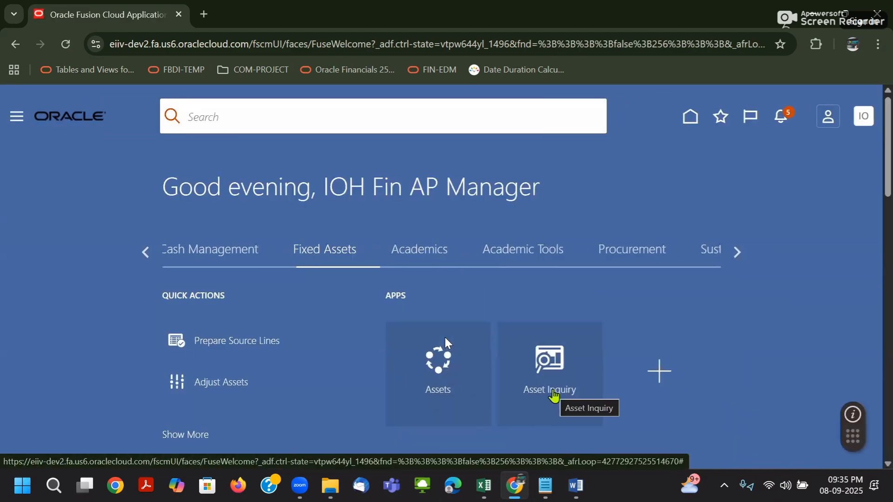
left_click(554, 393)
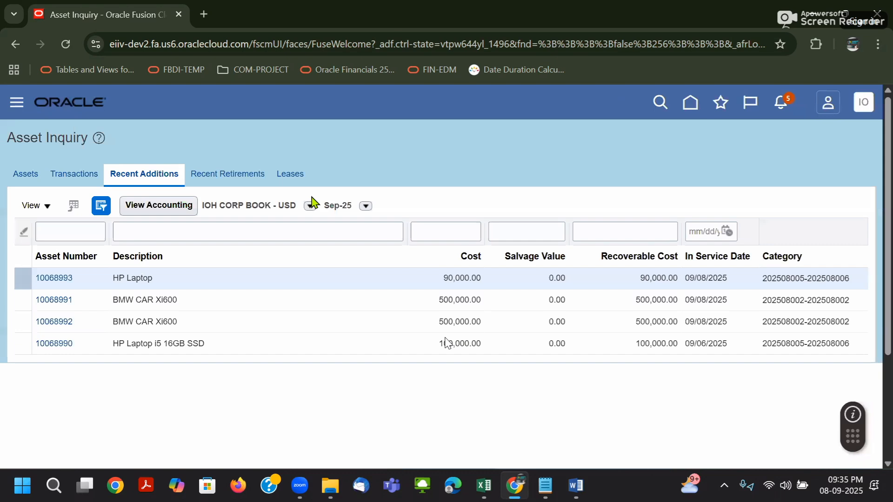
left_click(54, 278)
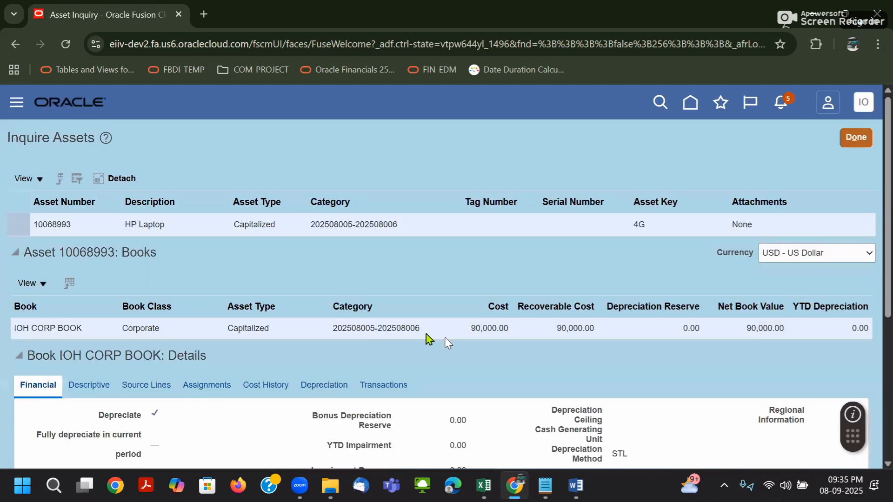
mouse_move(345, 231)
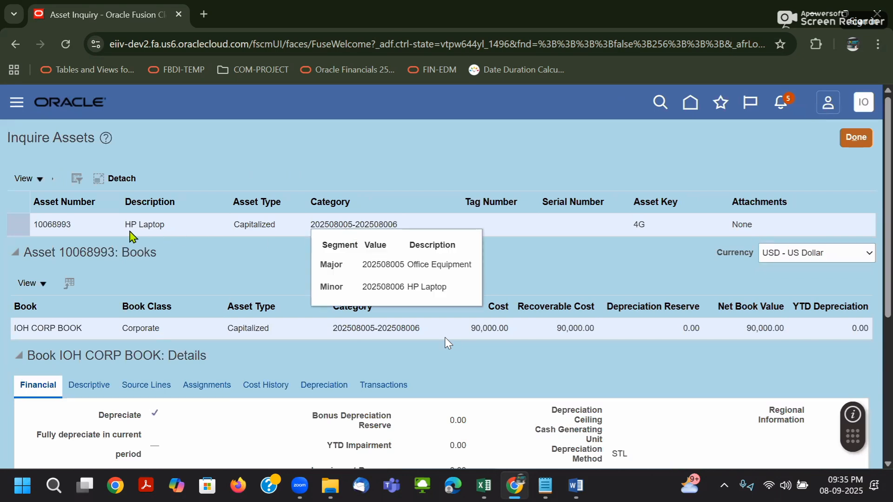
left_click(366, 332)
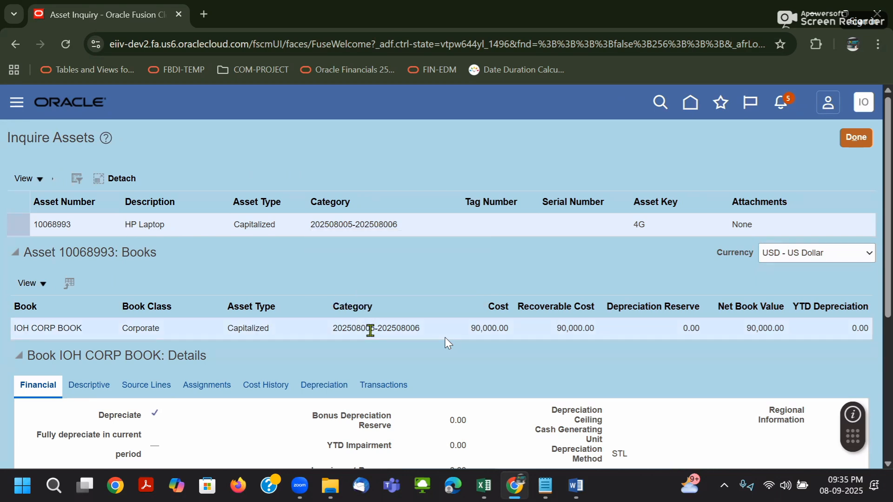
Step: Compare the before and after categories of the asset's Reclassification transaction, and return to the home page
scroll(385, 371, "down", 1)
scroll(385, 371, "down", 4)
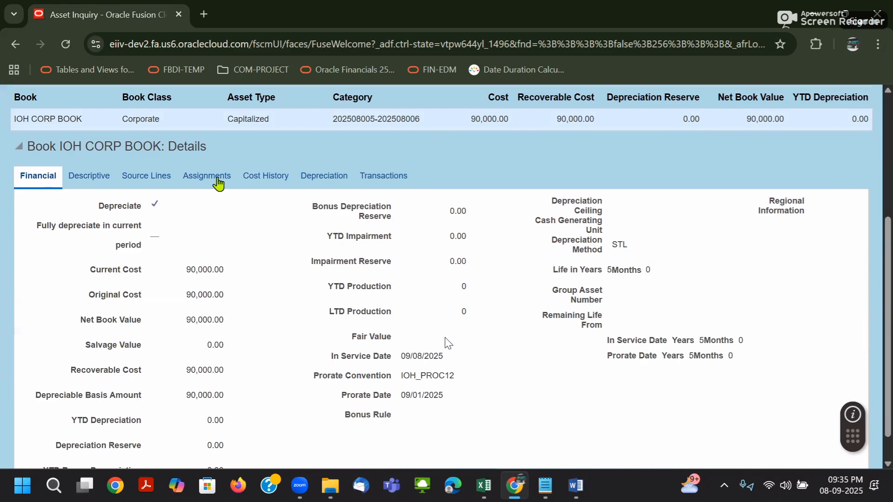
left_click(399, 179)
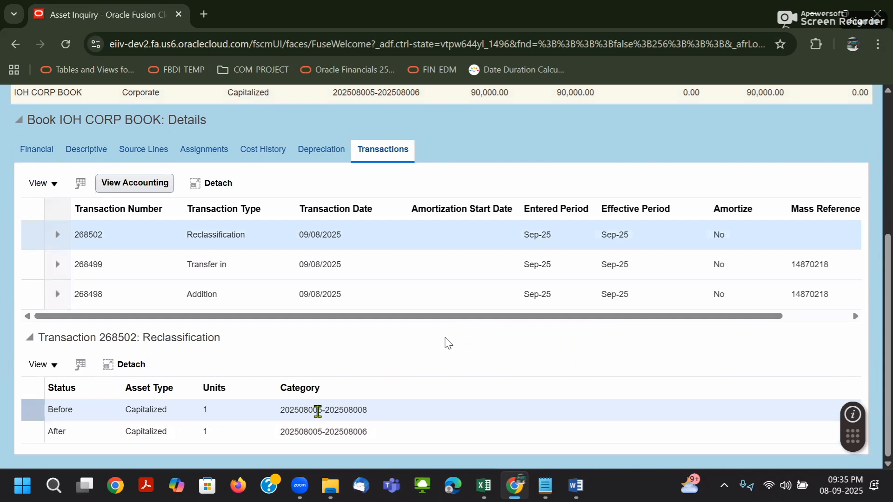
left_click(362, 428)
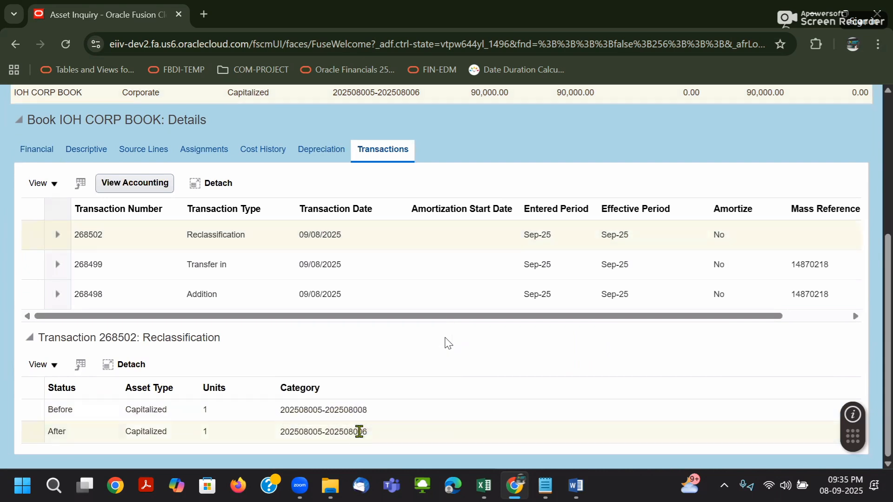
scroll(362, 427, "up", 3)
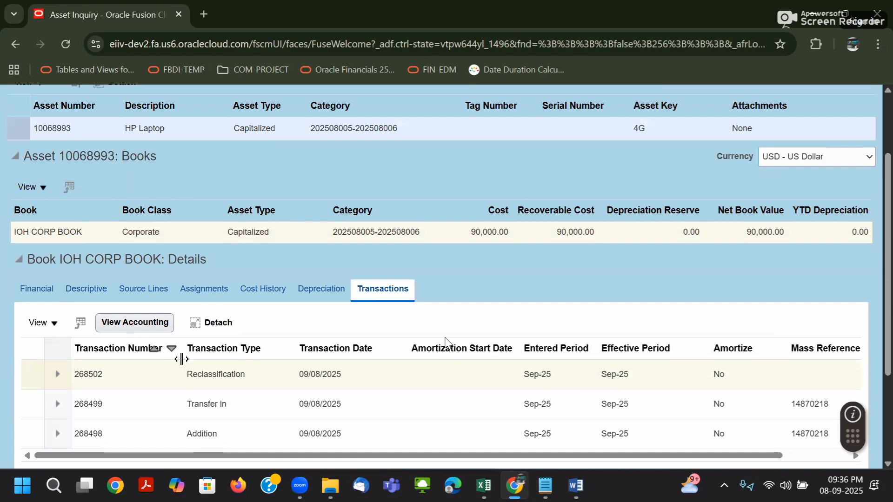
scroll(177, 351, "up", 2)
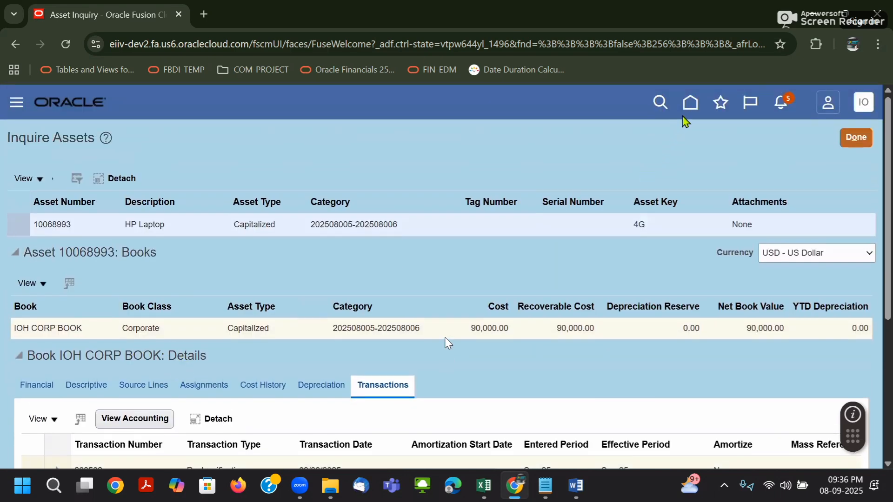
left_click(869, 141)
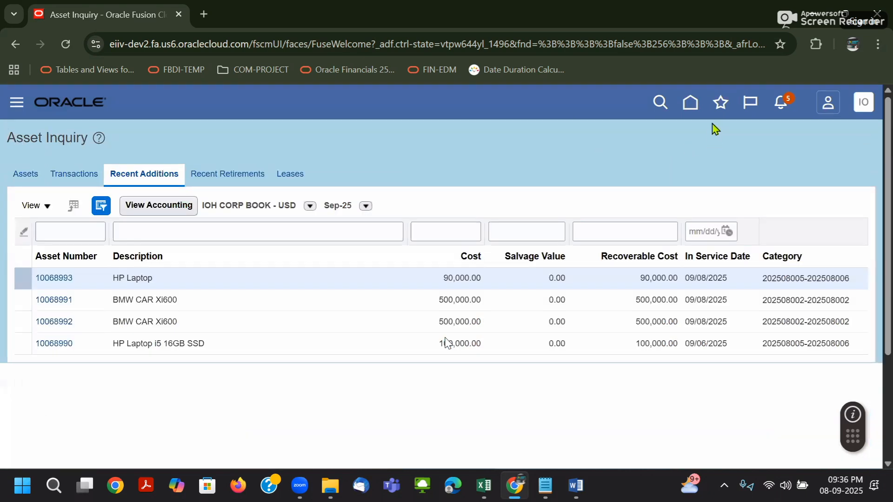
left_click(691, 105)
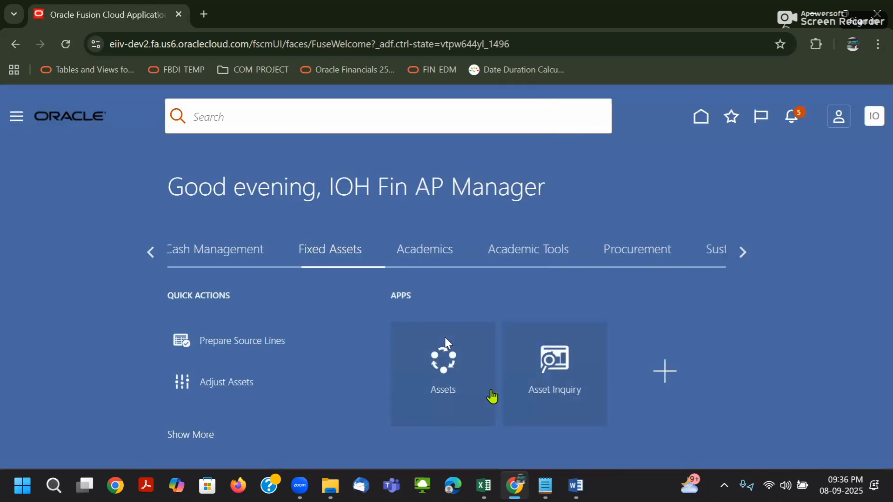
Step: Switch to the Excel class notes and review the Run Depreciation entry in the Fixed Assets transaction list
mouse_move(483, 485)
left_click(472, 437)
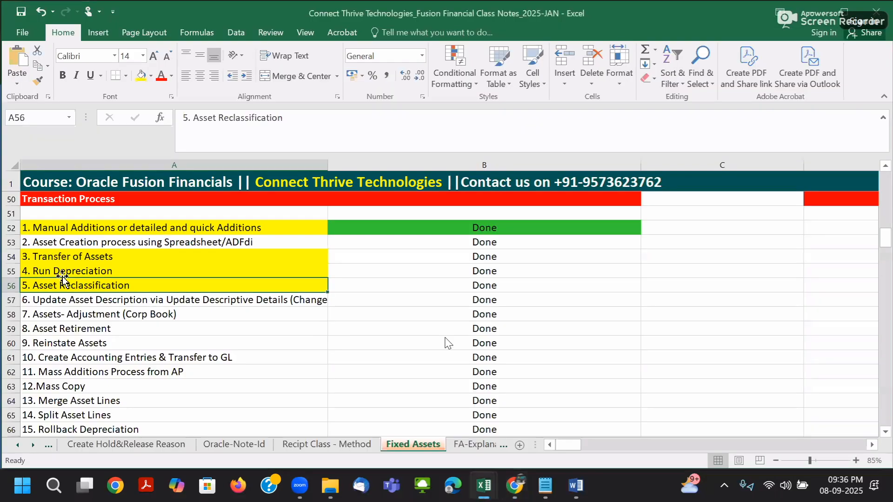
left_click(35, 273)
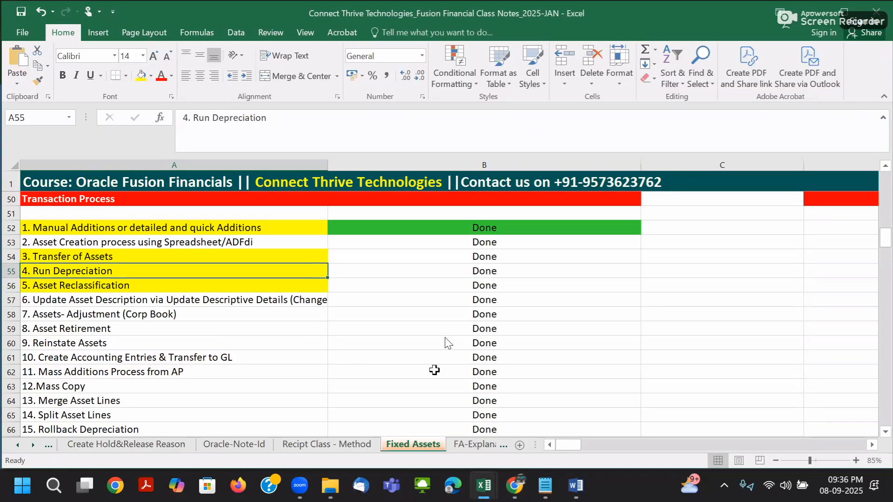
key("Right")
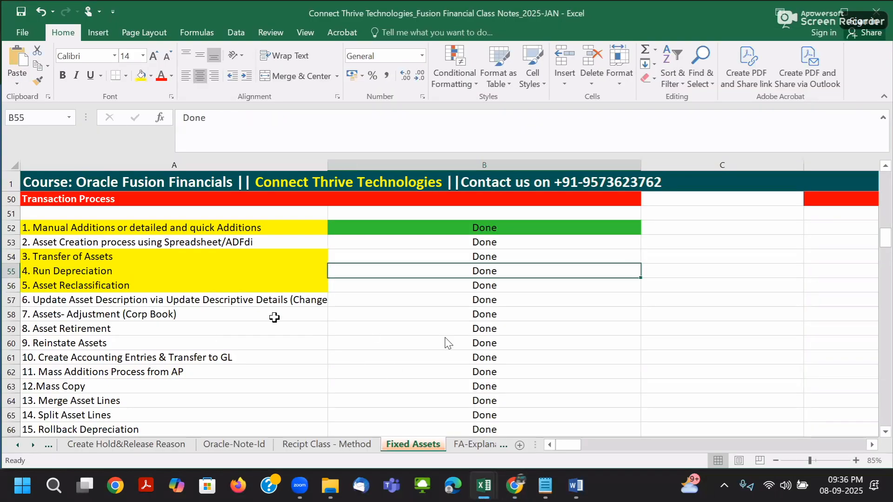
left_click(98, 272)
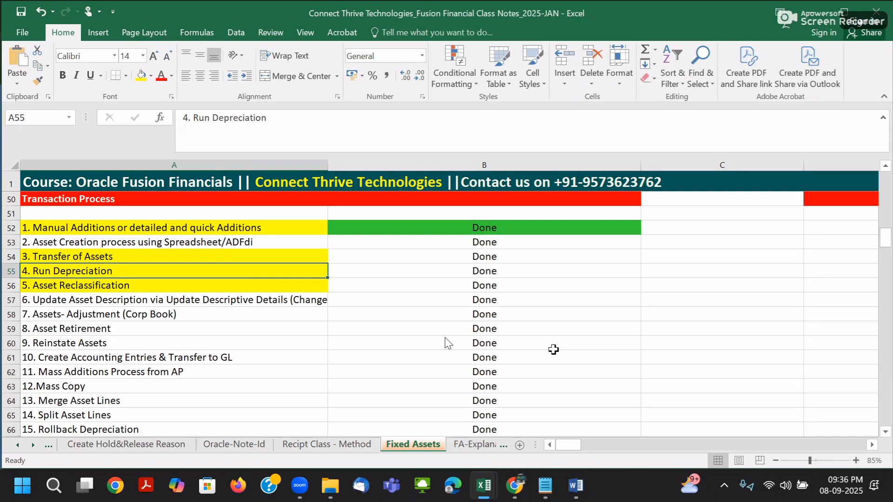
Step: Widen column A of the Fixed Assets sheet to fit the full text of item 6, and select that item
left_click_drag(328, 165, 438, 165)
left_click(309, 301)
left_click(470, 301)
key("Left")
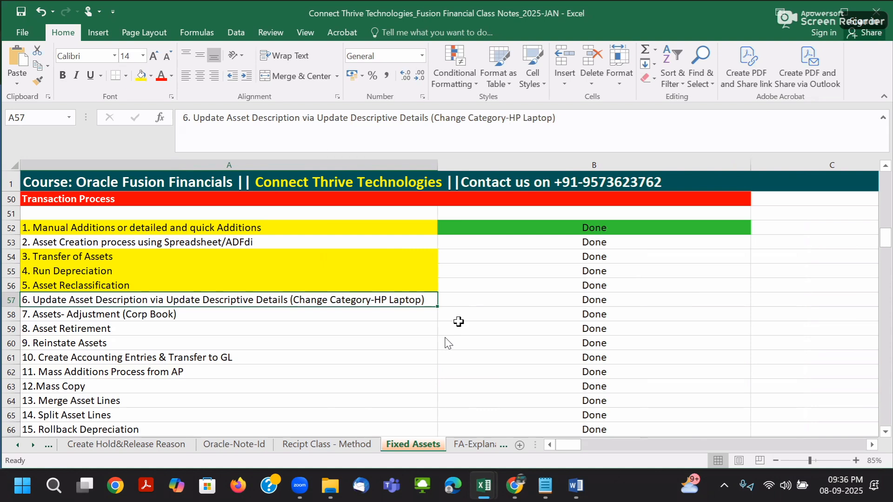
Step: Switch back to Oracle Fusion in the browser and open the Depreciation period details for IOH CORP BOOK
key("alt+Tab")
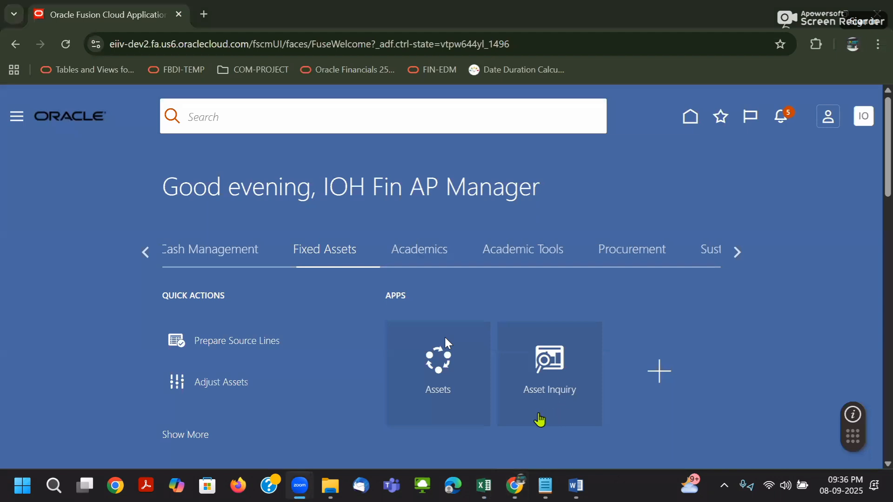
left_click(444, 378)
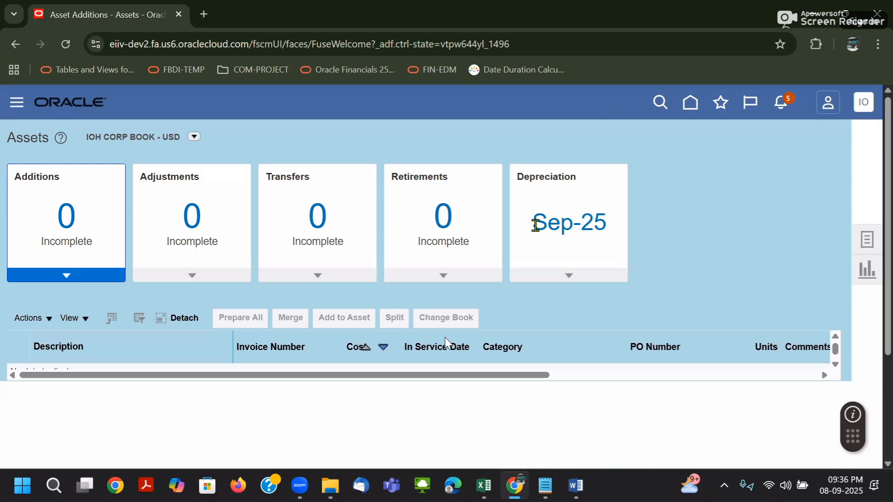
left_click(250, 74)
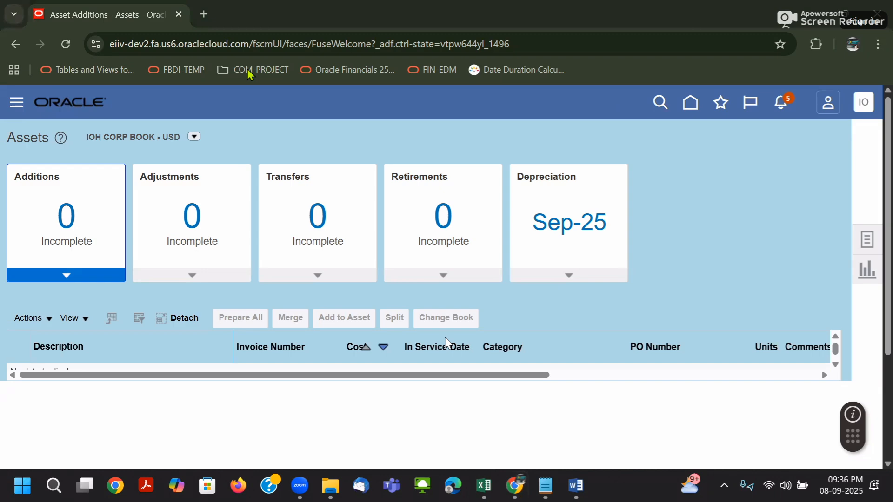
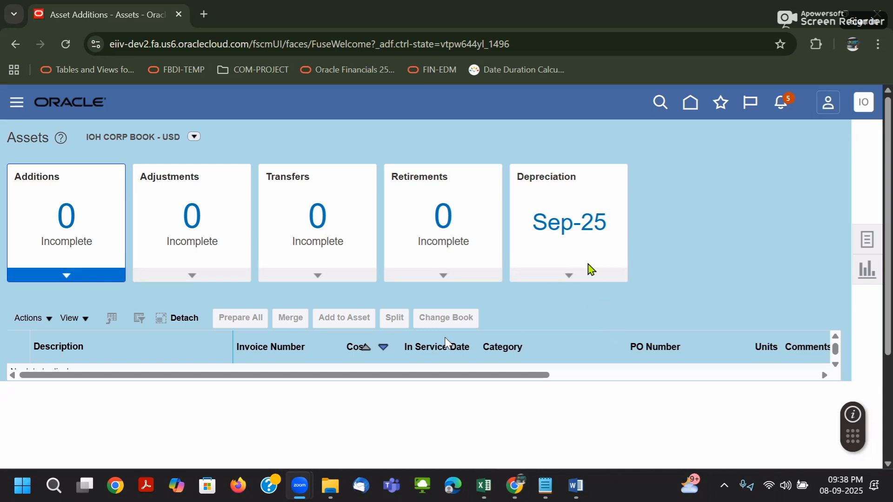
left_click(562, 220)
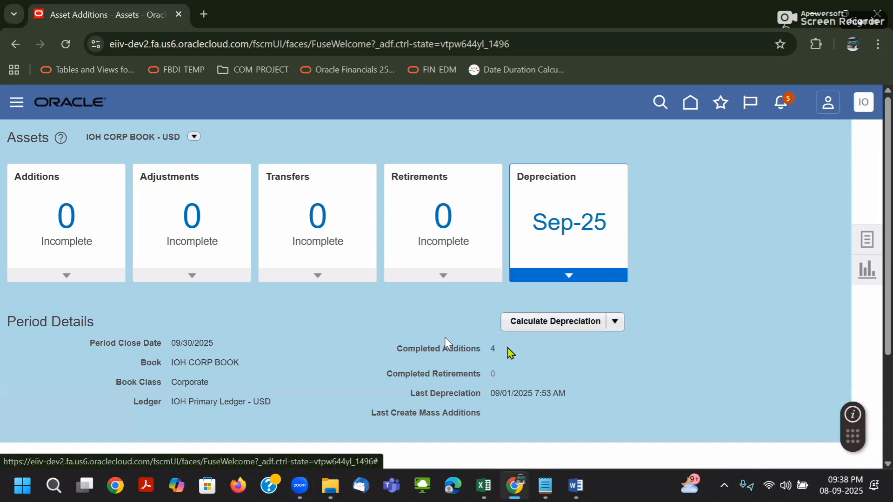
Step: Review the completed additions of IOH CORP BOOK for Sep-25, and return to the Depreciation period details
left_click(493, 348)
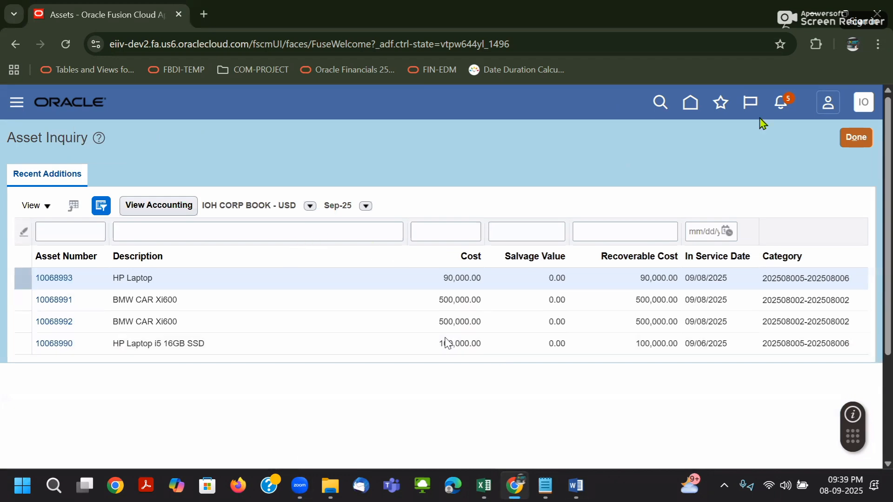
left_click(445, 298)
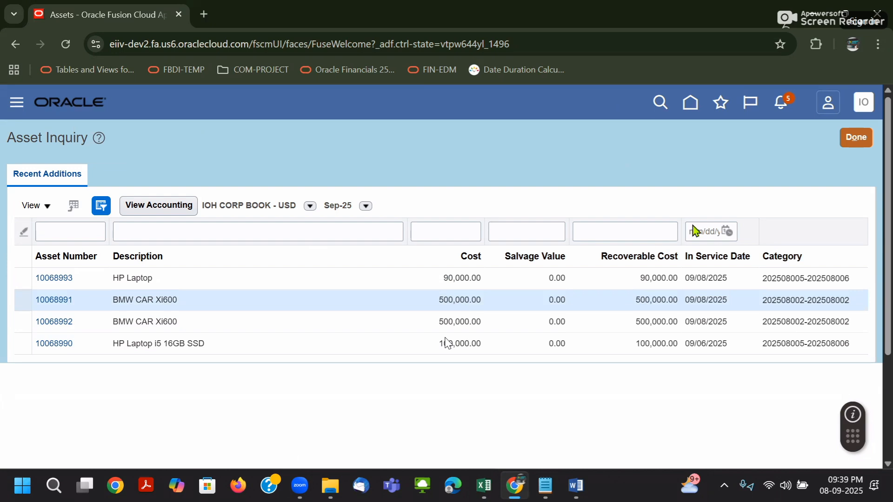
left_click(856, 137)
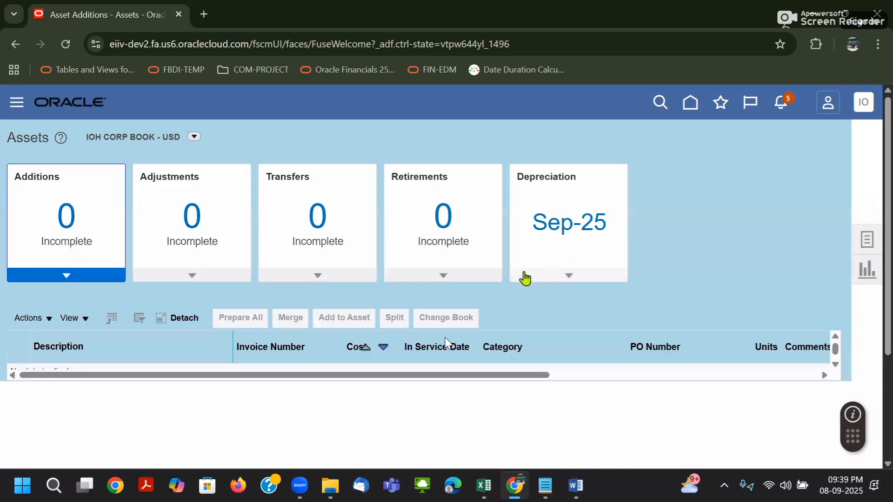
left_click(548, 209)
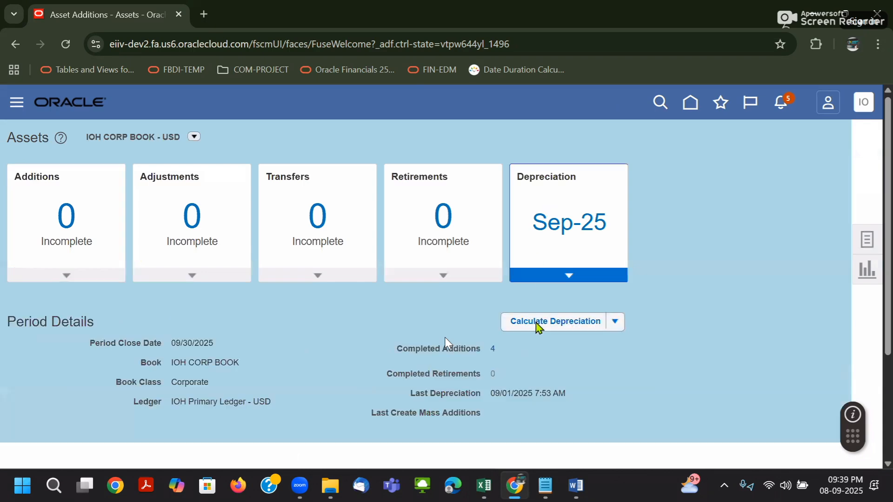
Step: Open Manage All Books, examine IOH CORP BOOK and IOH TAX BOOK in the Asset Book Monitor, and return to the Assets work area
left_click(860, 244)
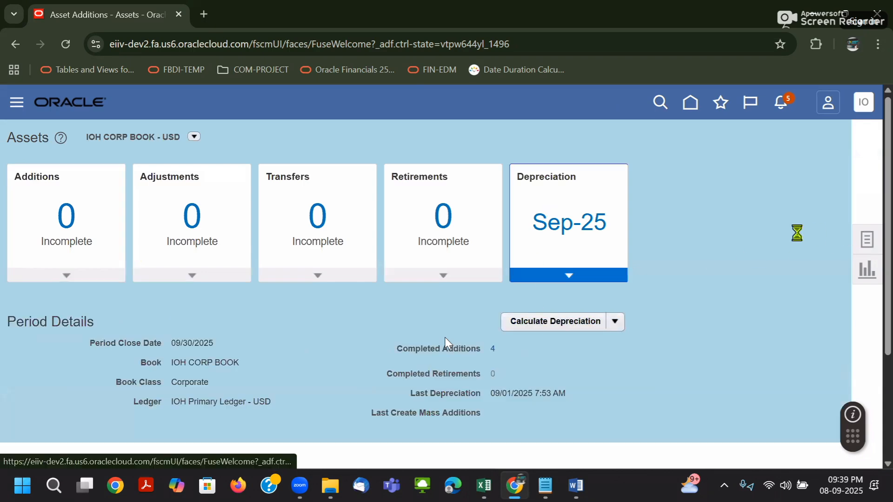
scroll(783, 260, "down", 5)
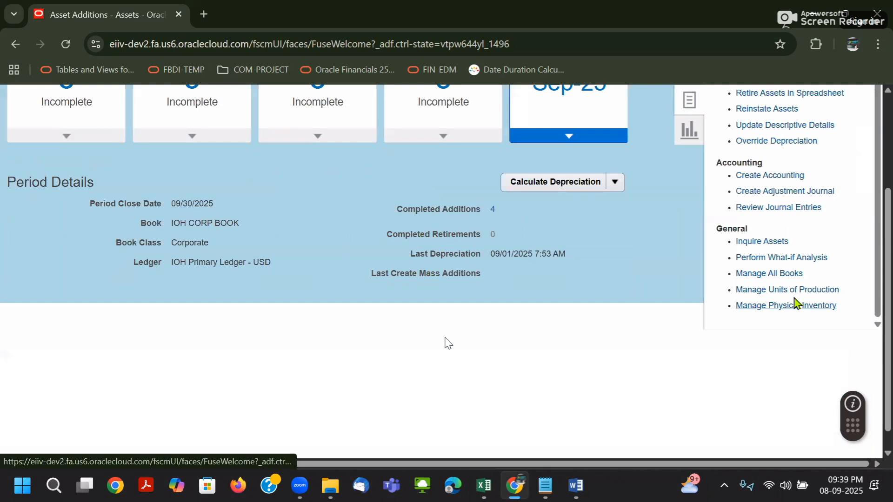
left_click(760, 274)
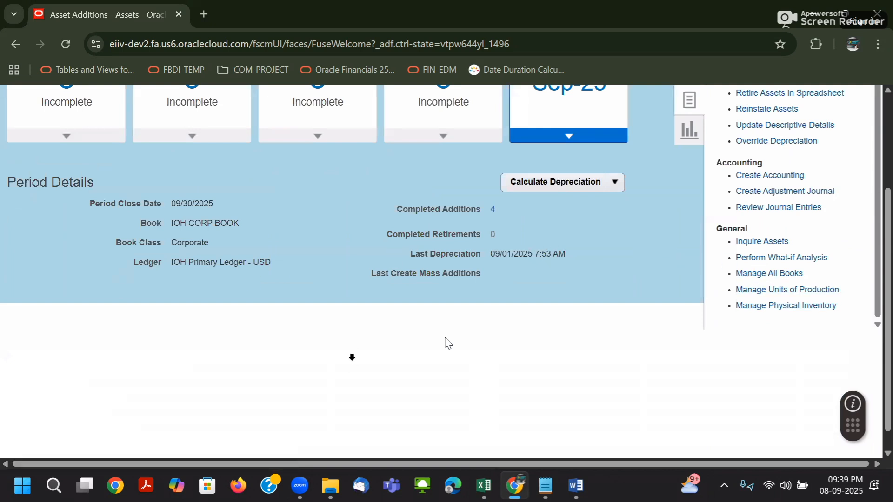
scroll(251, 391, "down", 3)
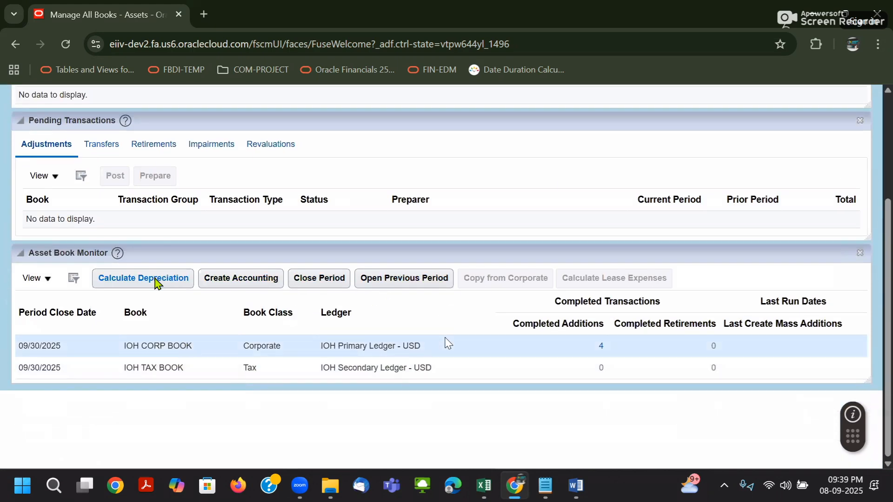
left_click(186, 370)
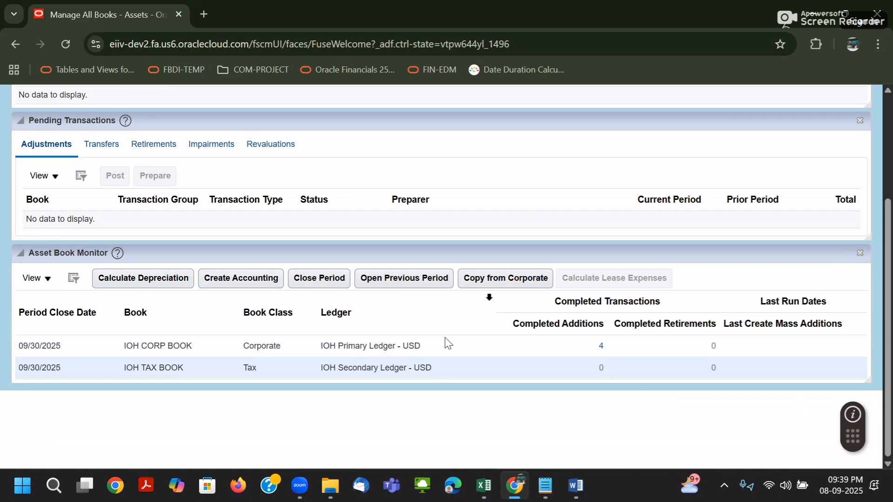
left_click(493, 289)
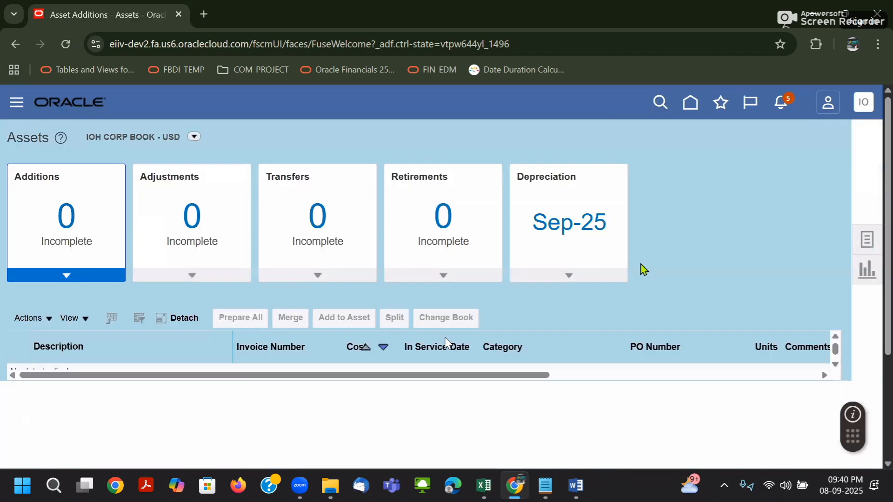
Step: Check the last depreciation date of IOH CORP BOOK, and run Calculate Depreciation for Sep-25
left_click(577, 216)
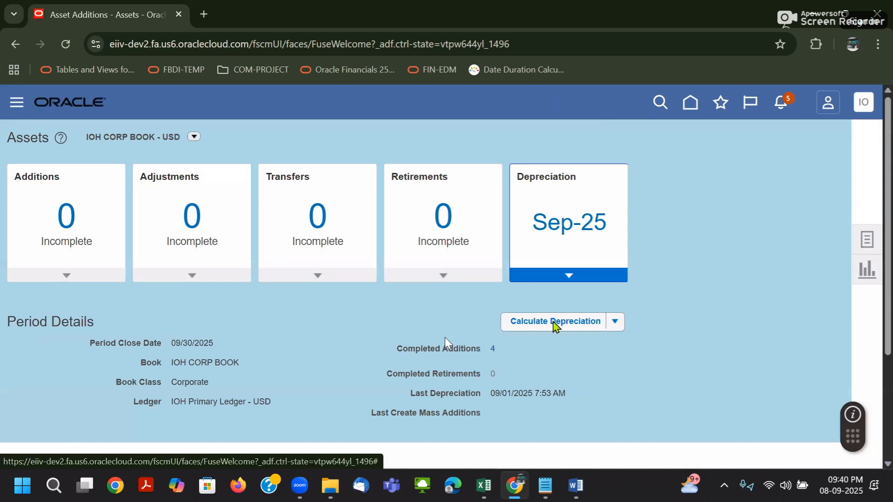
left_click_drag(492, 396, 553, 398)
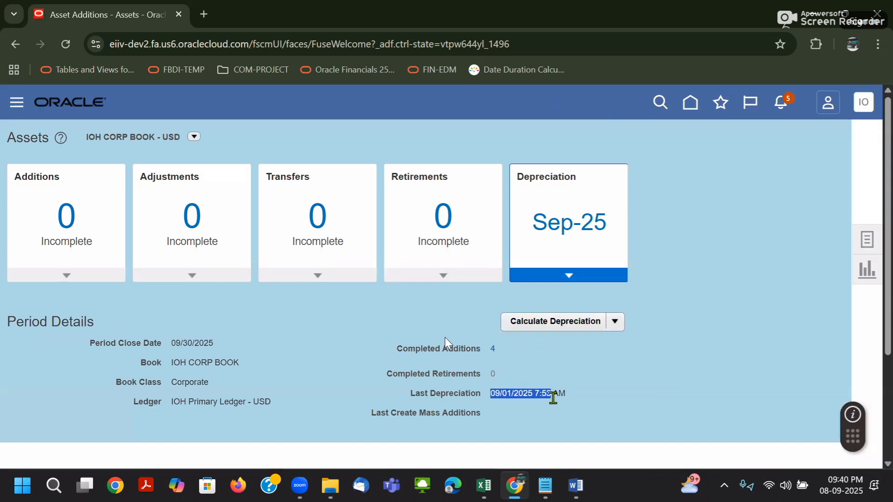
left_click(500, 397)
triple_click(499, 397)
left_click(561, 328)
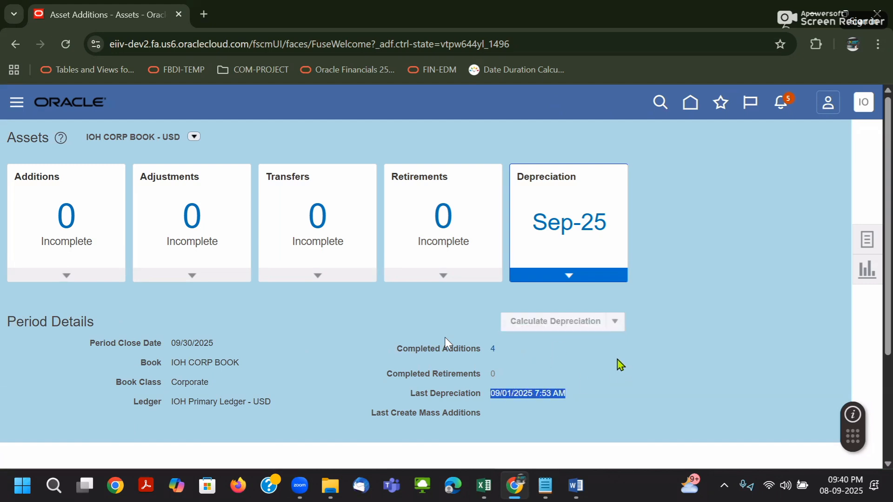
Step: Open Scheduled Processes and check the status of the Calculate Depreciation process
left_click(14, 100)
scroll(237, 386, "down", 10)
scroll(237, 386, "down", 1)
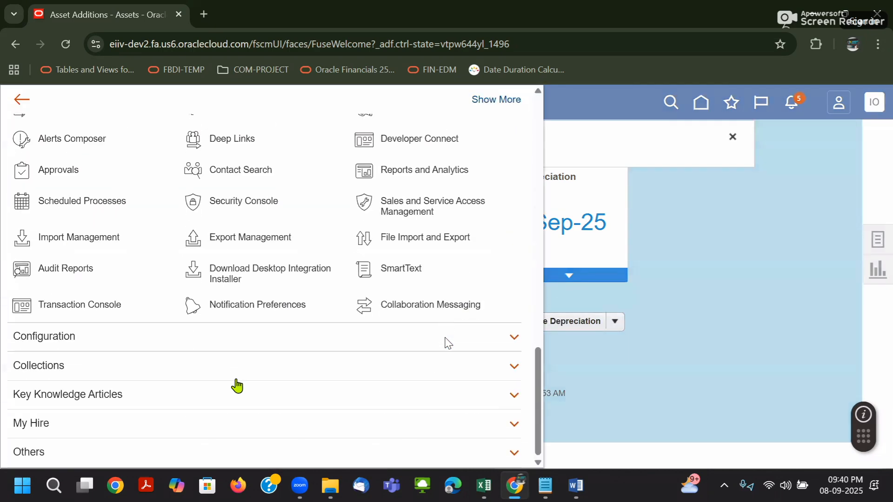
left_click(89, 203)
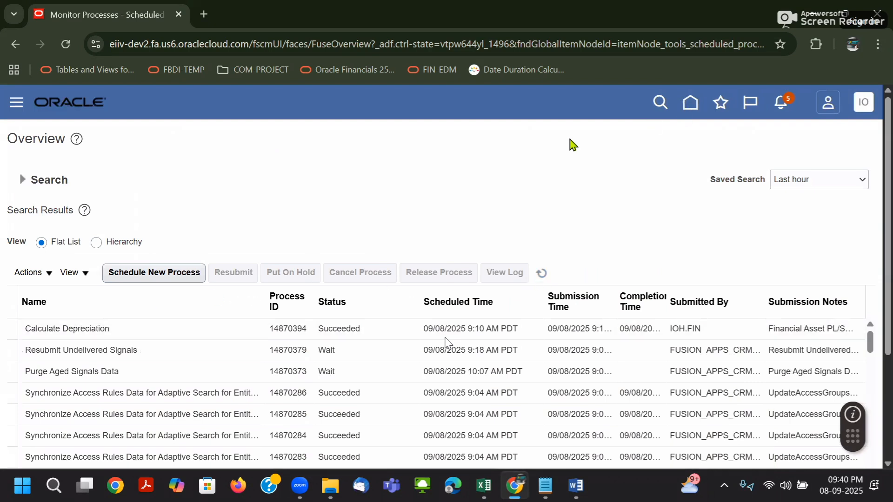
Step: Leave Scheduled Processes, open BMW CAR Xi600 asset 10068991 from Asset Inquiry's recent additions, and launch Calculator
left_click(691, 103)
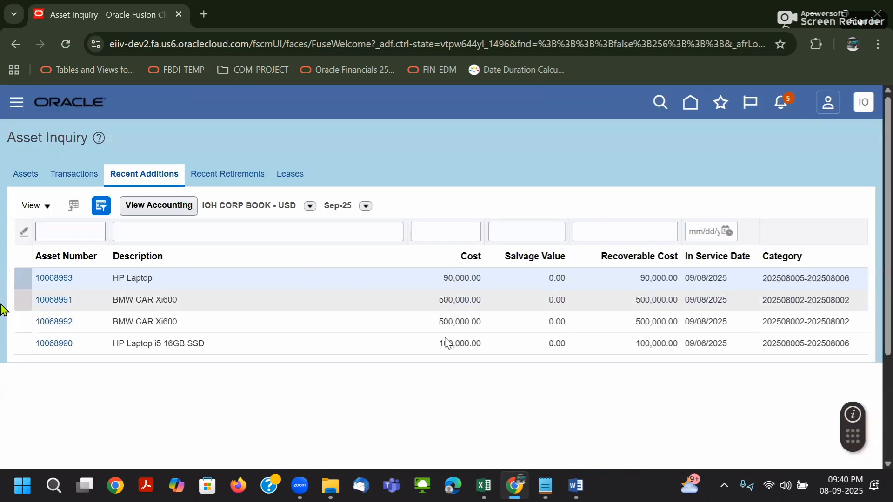
left_click(54, 299)
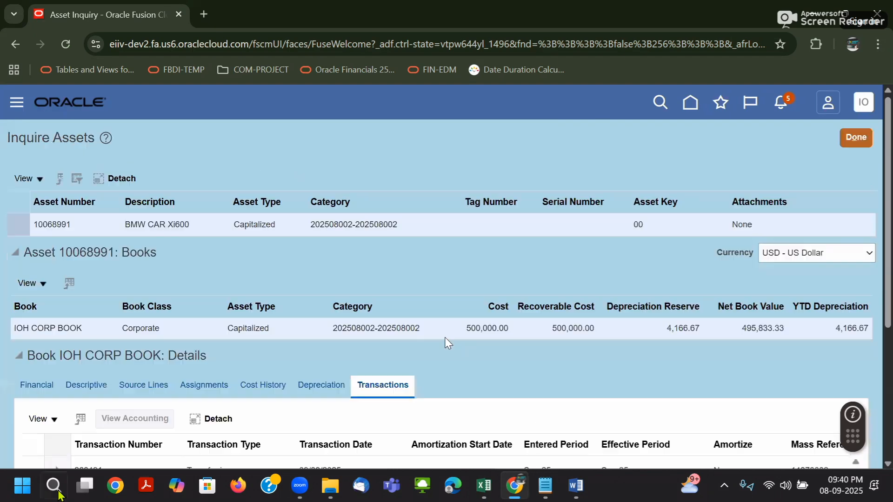
left_click(54, 485)
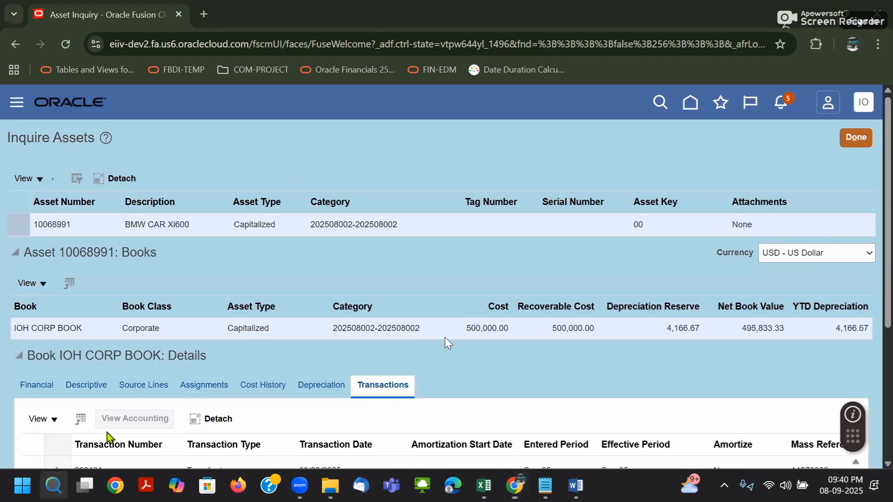
left_click(83, 174)
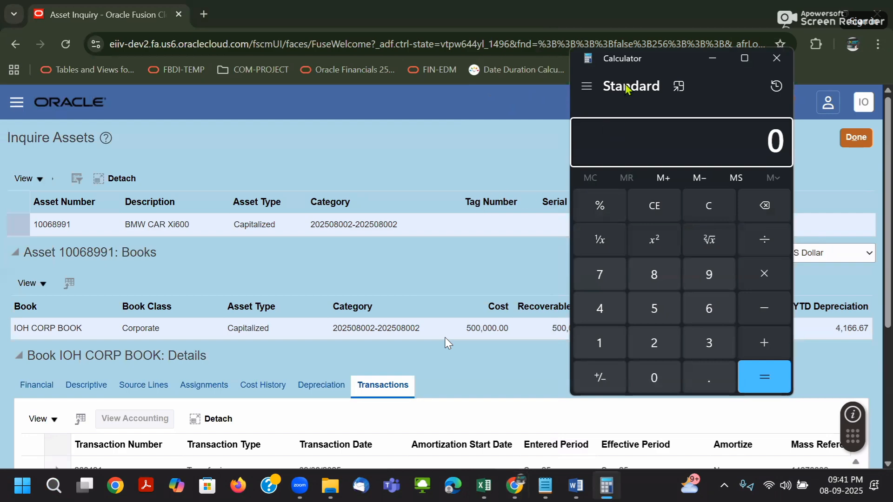
Step: Back on the asset inquiry page, examine asset 10068991's depreciation reserve and net book value in IOH CORP BOOK
left_click(455, 177)
scroll(711, 359, "down", 2)
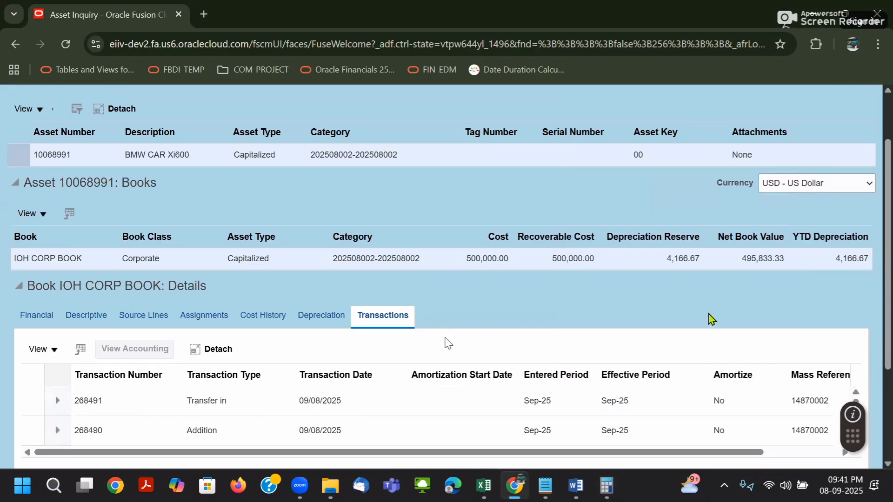
double_click(675, 259)
double_click(765, 259)
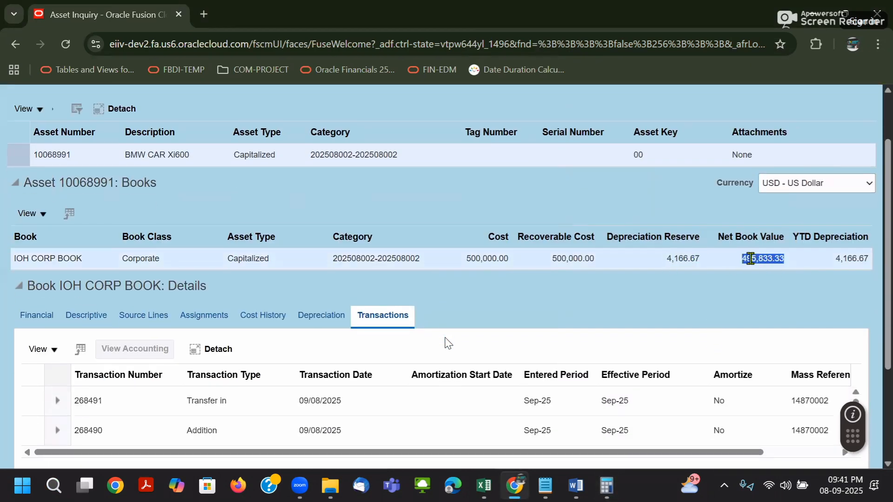
Step: In Calculator, subtract the 4,166.67 depreciation reserve from the asset's 500,000.00 recoverable cost
double_click(571, 259)
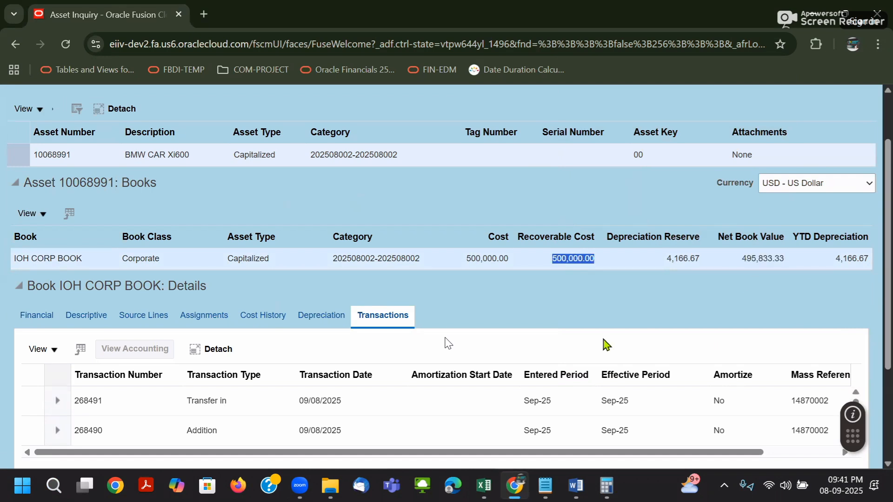
left_click(606, 485)
type("5,00,000.00")
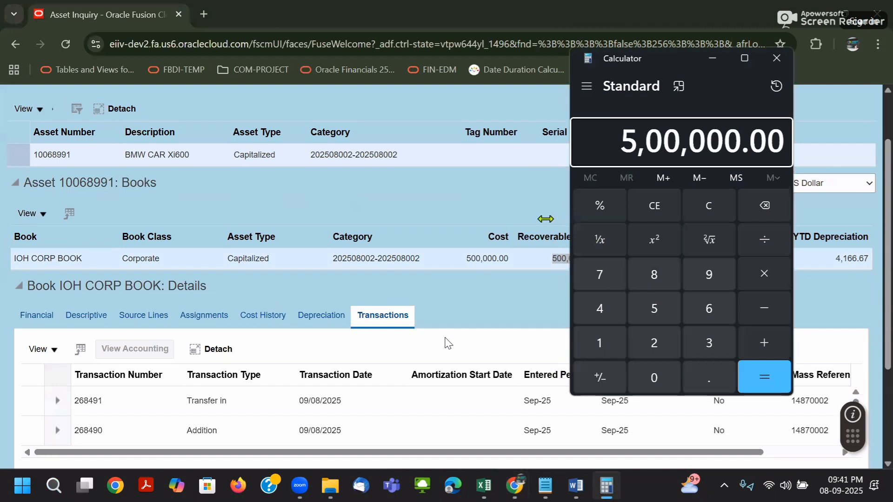
left_click(778, 302)
left_click(542, 231)
left_click(678, 260)
double_click(677, 260)
key("ctrl+c")
key("alt+Tab")
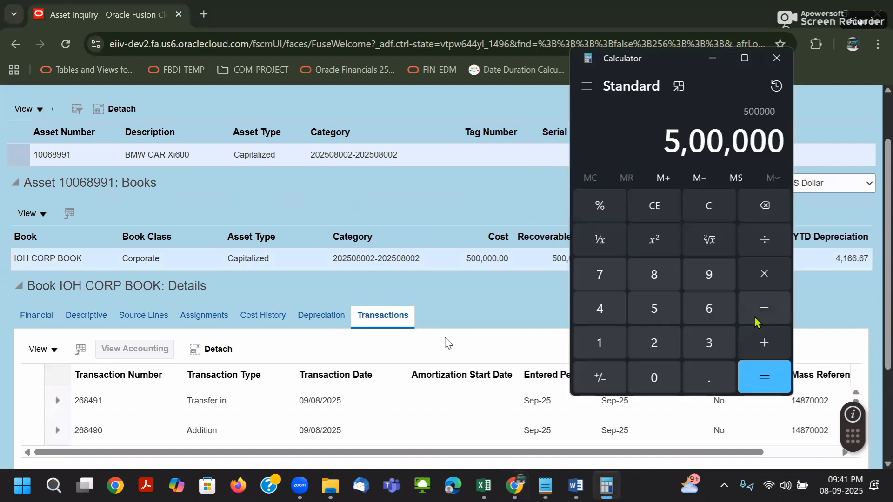
key("ctrl+v")
left_click(763, 376)
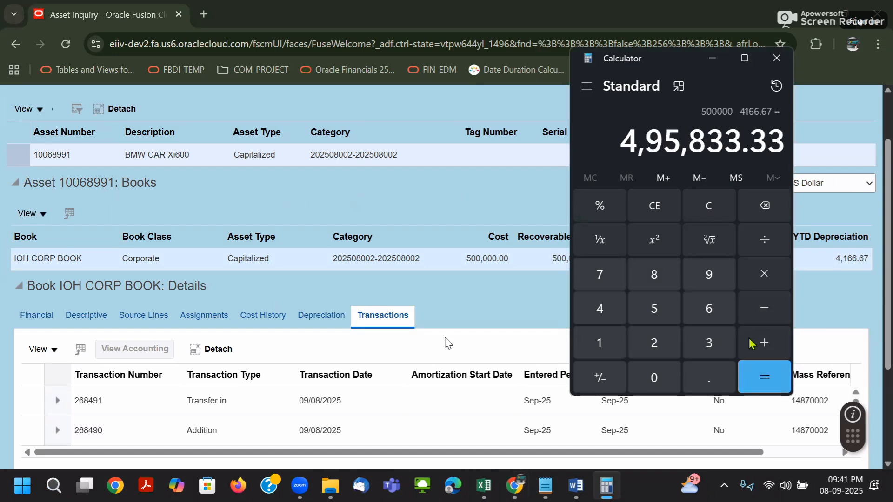
Step: Compare the Calculator result with the asset's net book value, and review its depreciation reserve in the browser
left_click_drag(626, 147, 700, 145)
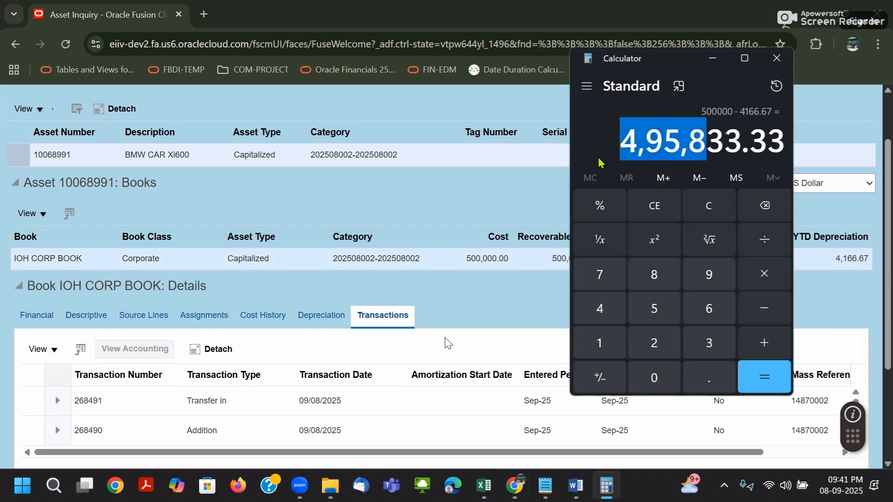
left_click(506, 196)
left_click_drag(742, 261, 757, 261)
key("alt+Tab")
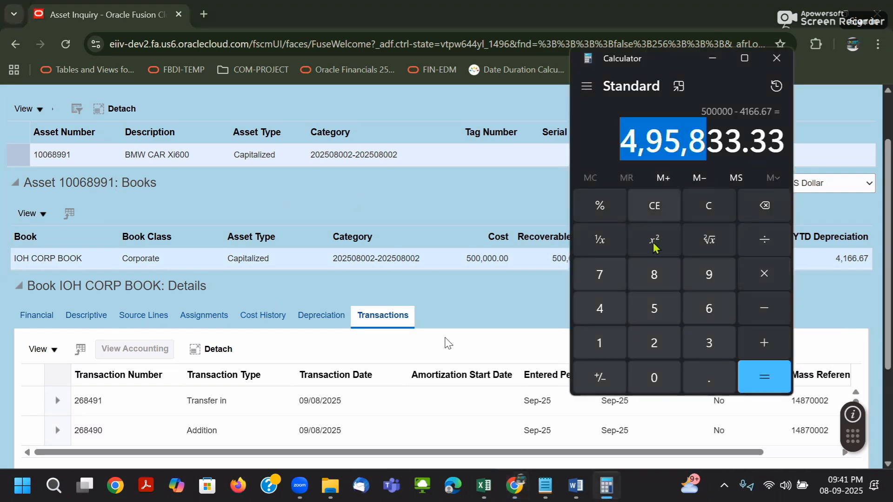
left_click(517, 199)
double_click(679, 260)
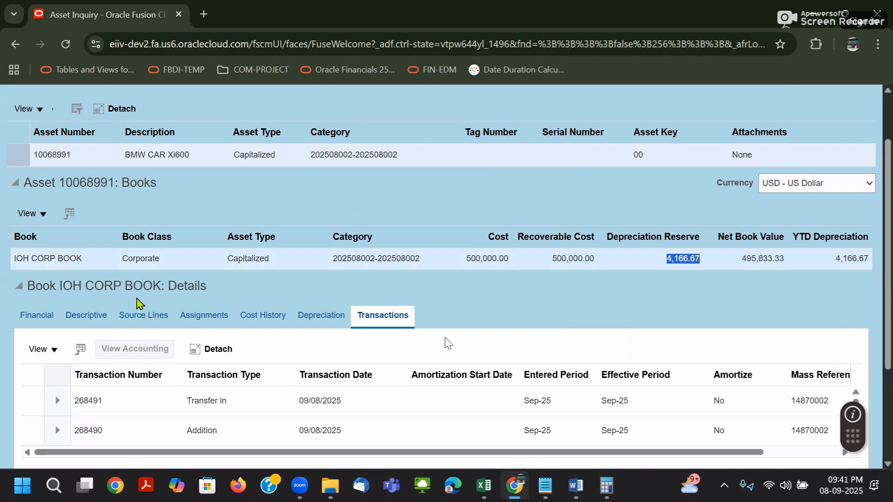
Step: Examine the current cost and life in the asset's financial details, clearing the earlier calculation from Calculator
left_click(36, 315)
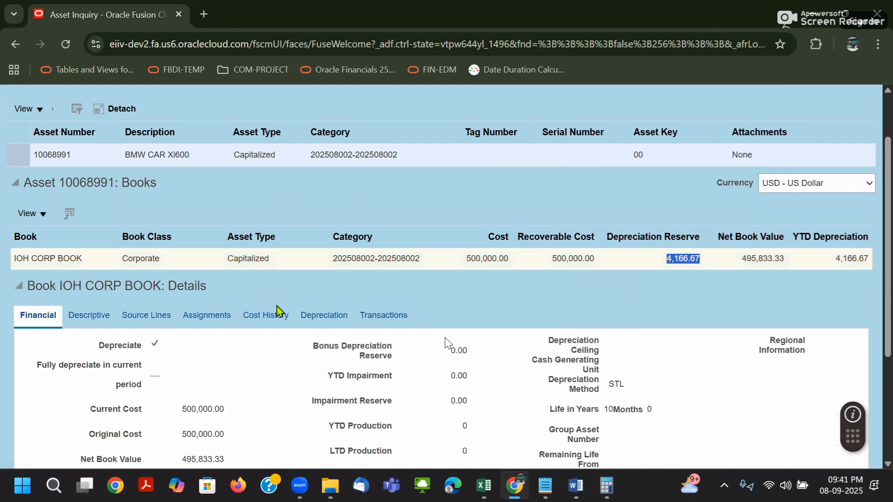
scroll(280, 313, "down", 4)
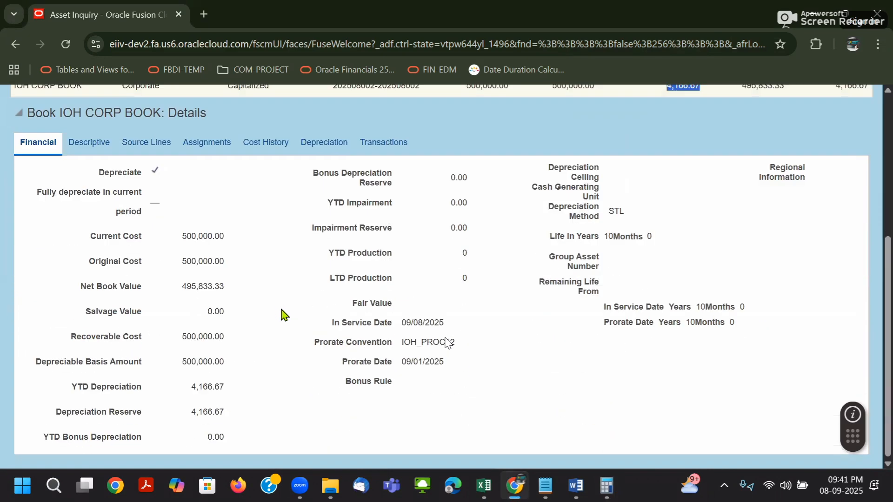
double_click(187, 236)
left_click(606, 486)
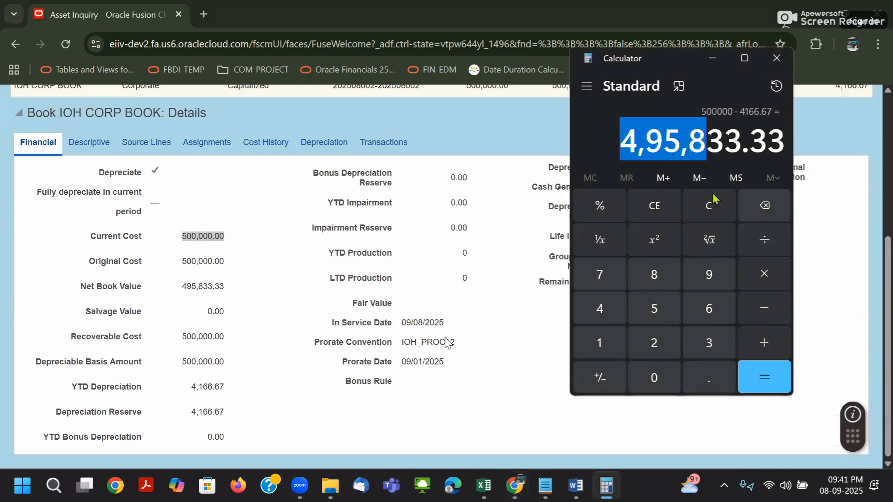
left_click(641, 214)
left_click(470, 291)
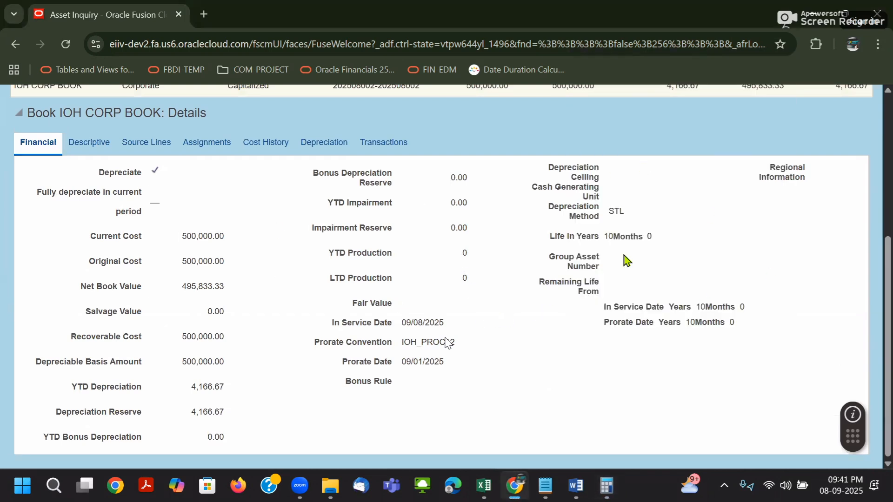
Step: In Calculator, convert the asset's 10-year life to months by multiplying 10 by 12
key("alt+Tab")
left_click(599, 342)
left_click(653, 378)
left_click(764, 275)
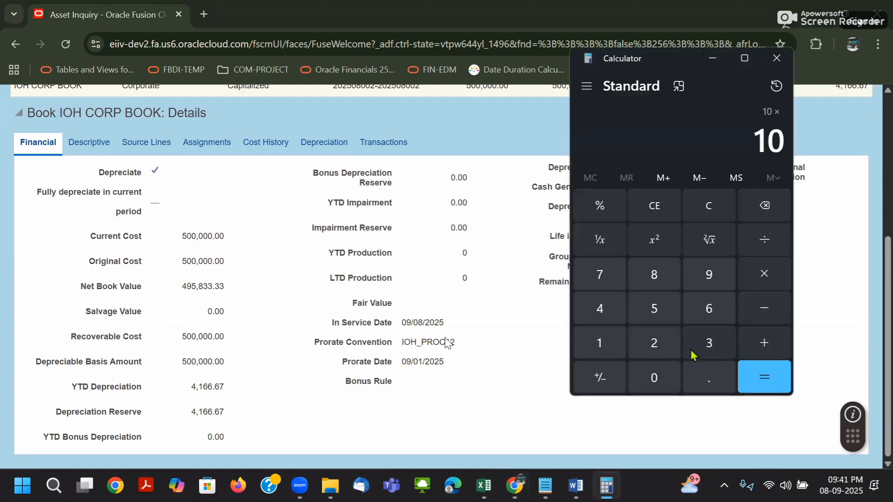
left_click(600, 343)
left_click(654, 343)
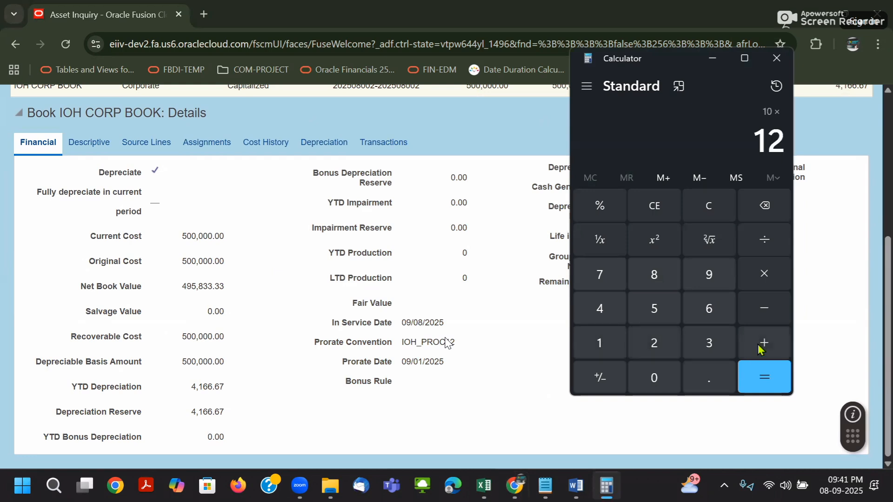
left_click(765, 378)
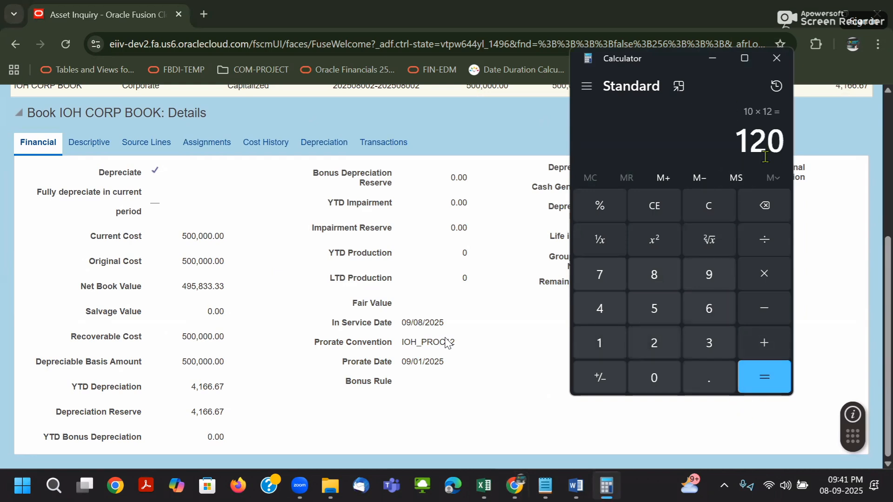
Step: Clear Calculator and divide the asset's 500,000.00 current cost, taken from the browser's financial details, by 120 months
left_click(655, 217)
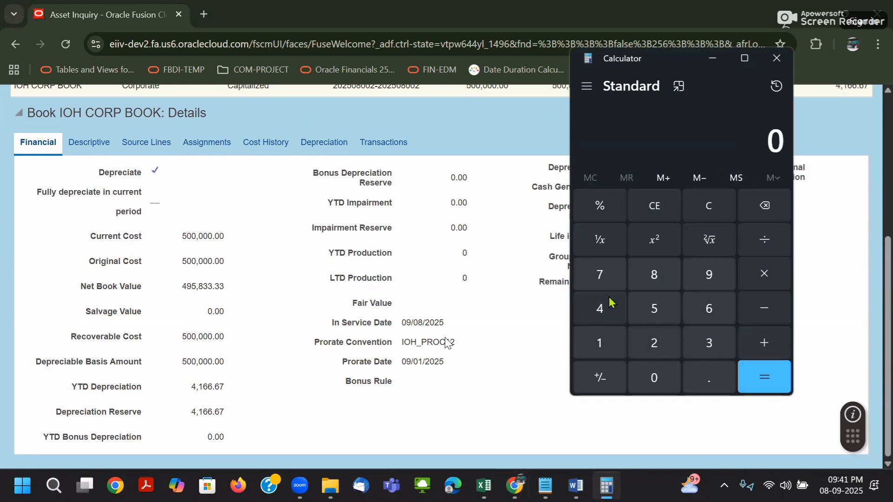
double_click(197, 237)
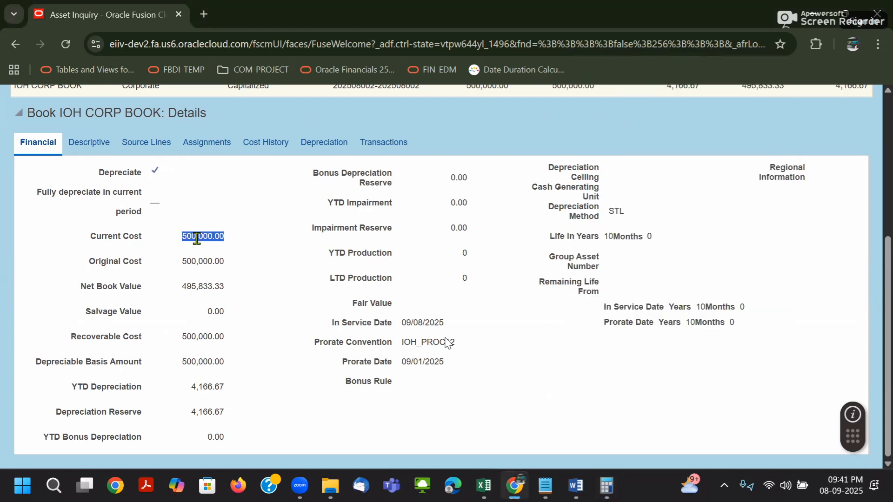
key("alt+Tab")
left_click(458, 309)
key("alt+Tab")
left_click(528, 250)
left_click_drag(629, 213, 605, 213)
key("alt+Tab")
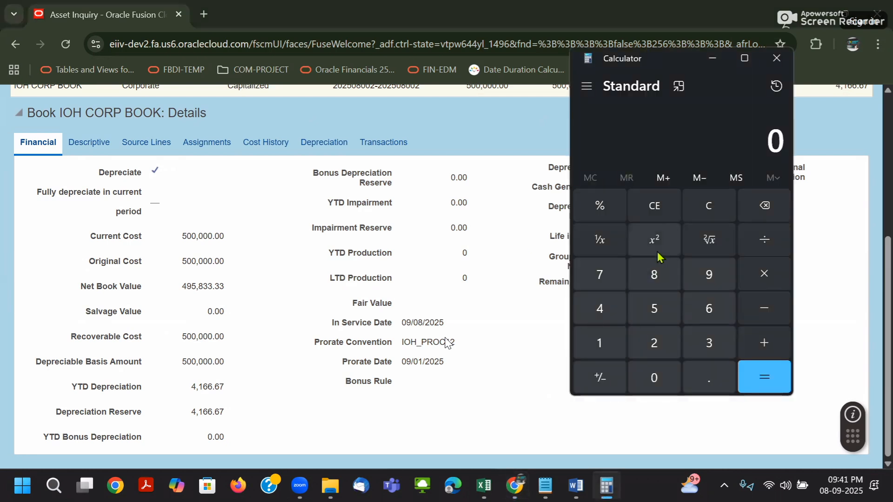
type("5,00,000.00")
left_click(750, 251)
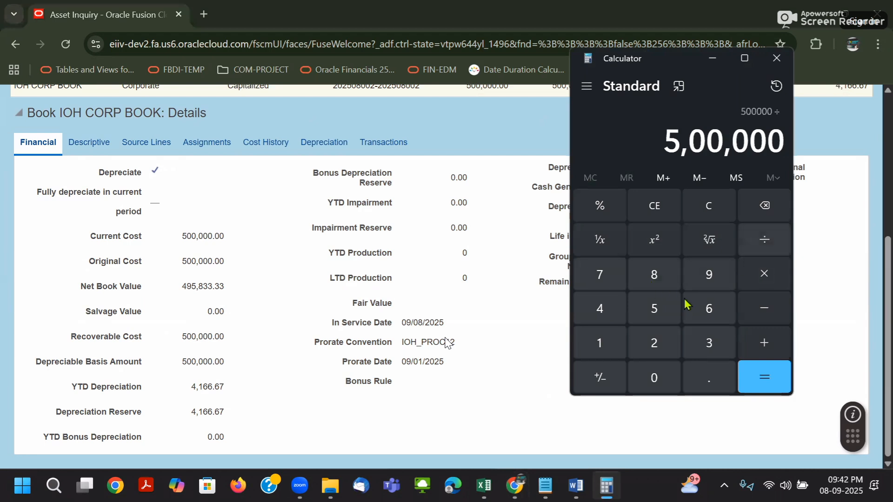
left_click(605, 343)
left_click(660, 343)
left_click(656, 378)
left_click(744, 380)
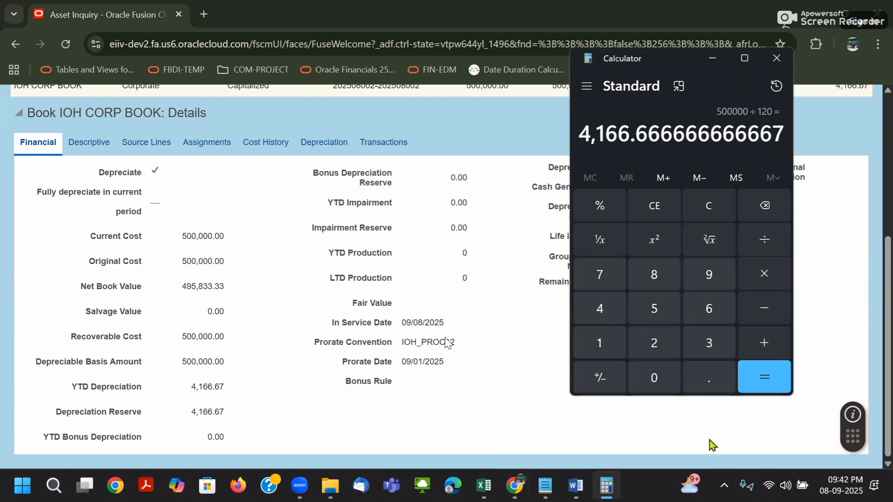
Step: Compare the Calculator result with the asset's depreciation reserve in IOH CORP BOOK, and close Calculator
left_click(520, 315)
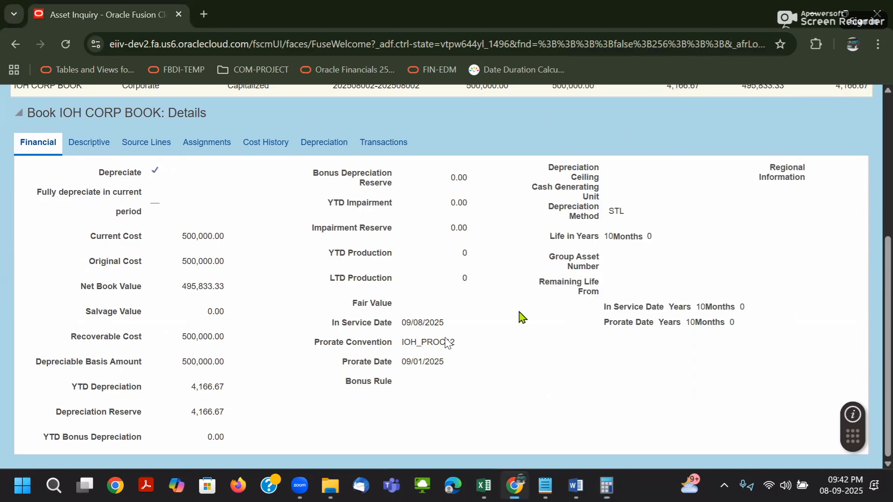
scroll(521, 310, "up", 5)
double_click(678, 328)
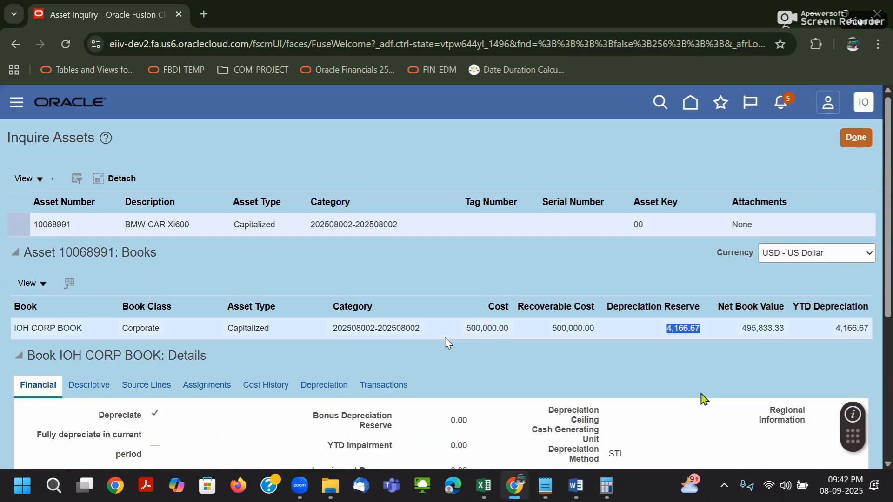
left_click(607, 486)
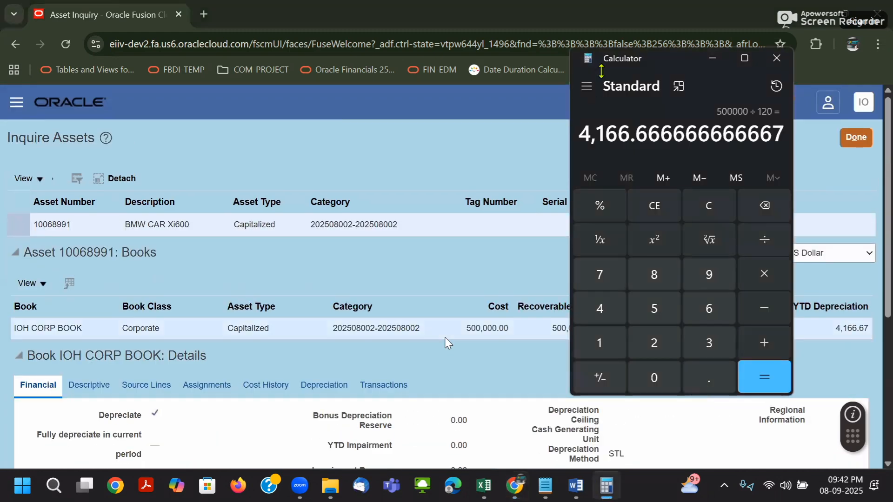
left_click_drag(670, 60, 392, 107)
left_click(499, 106)
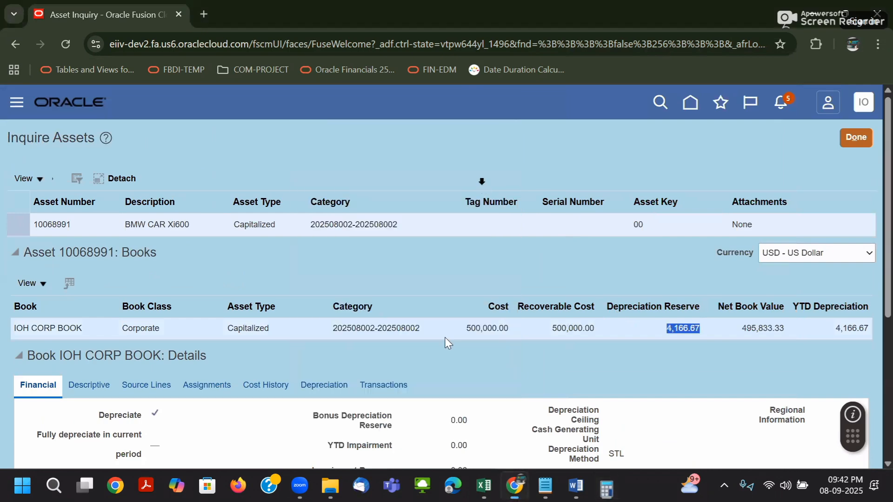
Step: Examine the current cost, life in years and depreciation method in the asset's financial details
left_click(611, 283)
scroll(611, 281, "down", 3)
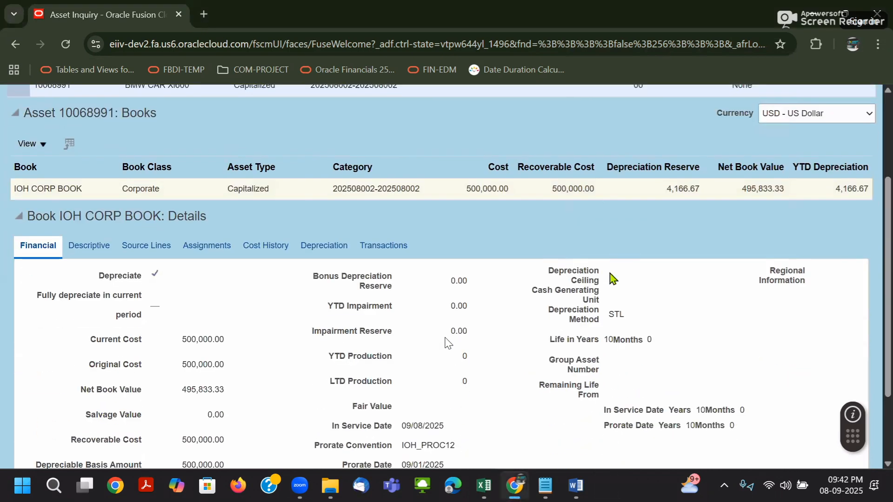
double_click(200, 339)
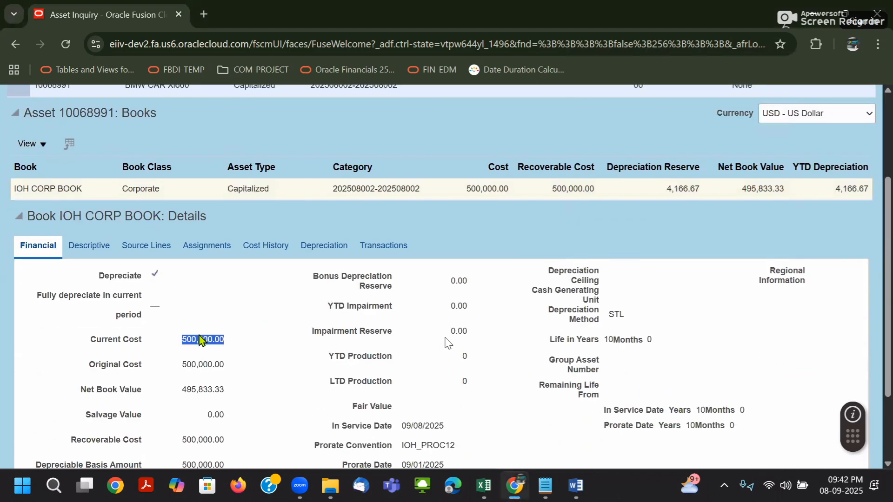
double_click(608, 339)
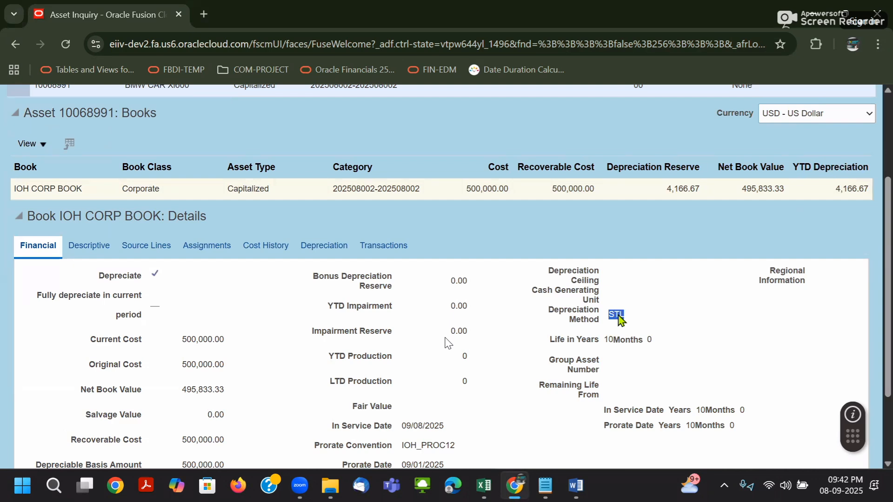
left_click(621, 315)
double_click(193, 340)
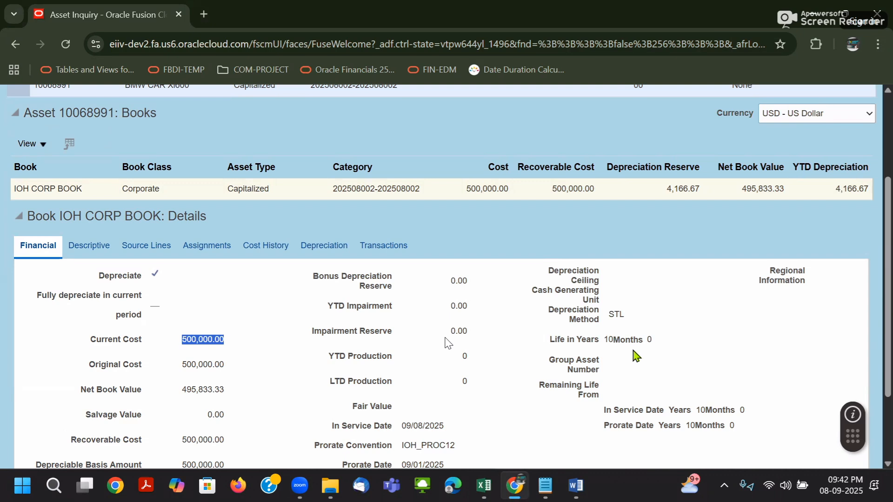
left_click_drag(609, 343, 673, 350)
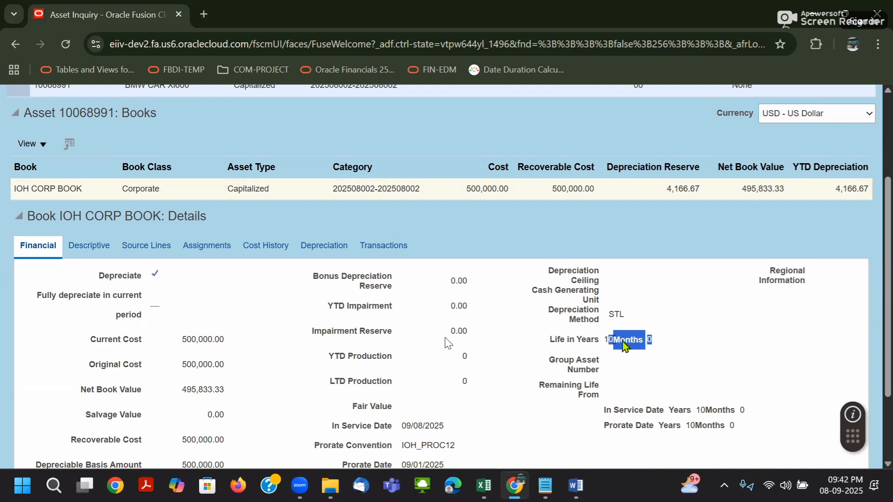
left_click(602, 354)
double_click(605, 339)
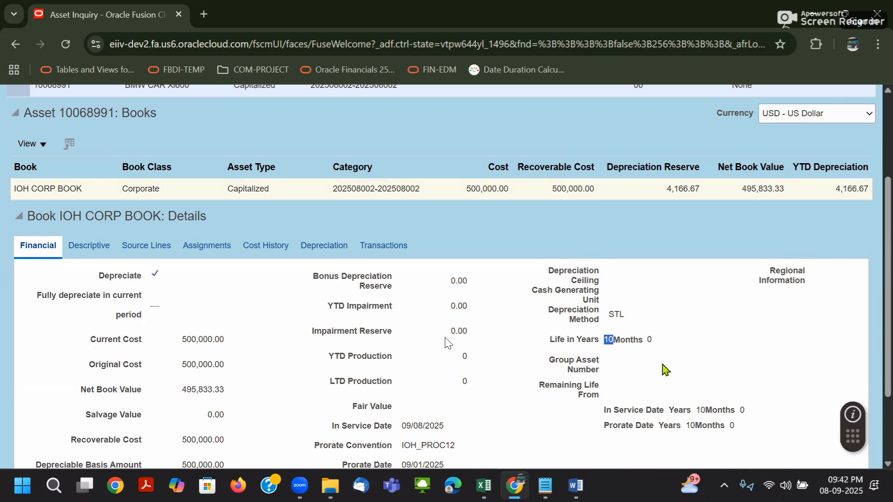
left_click(507, 412)
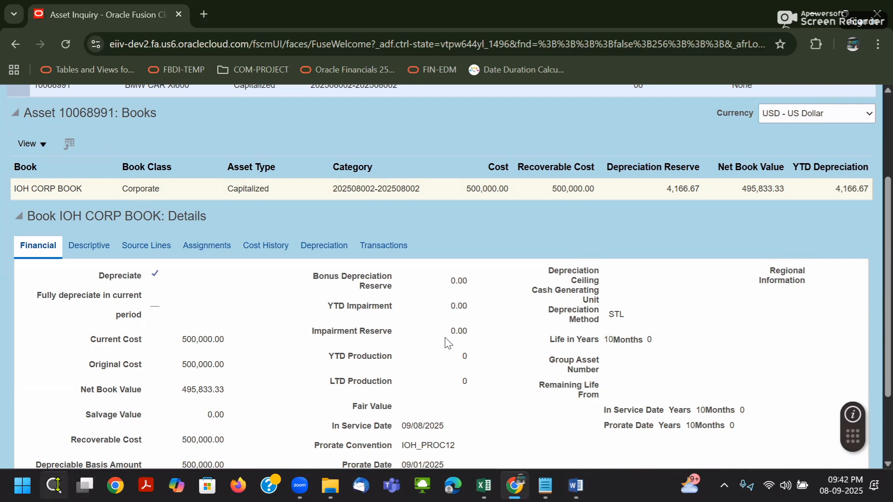
Step: Reopen Calculator and review the asset's current cost and life in the browser before returning to Calculator
left_click(53, 486)
type("c")
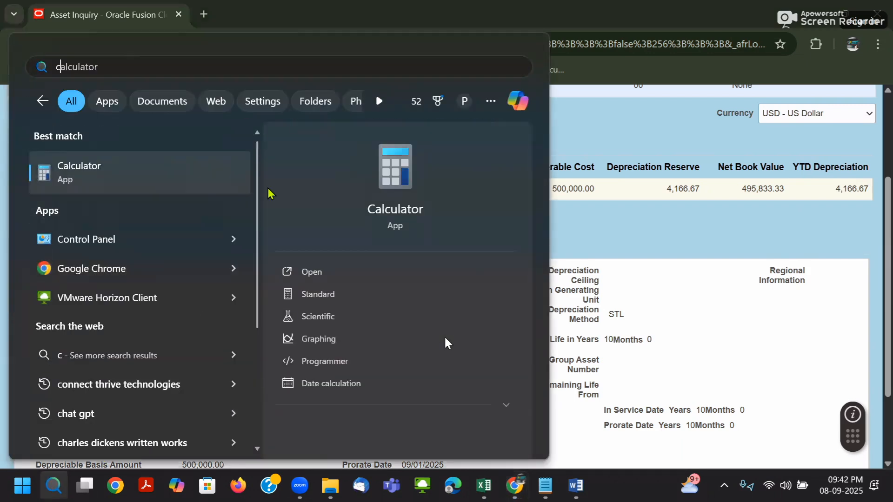
left_click(198, 192)
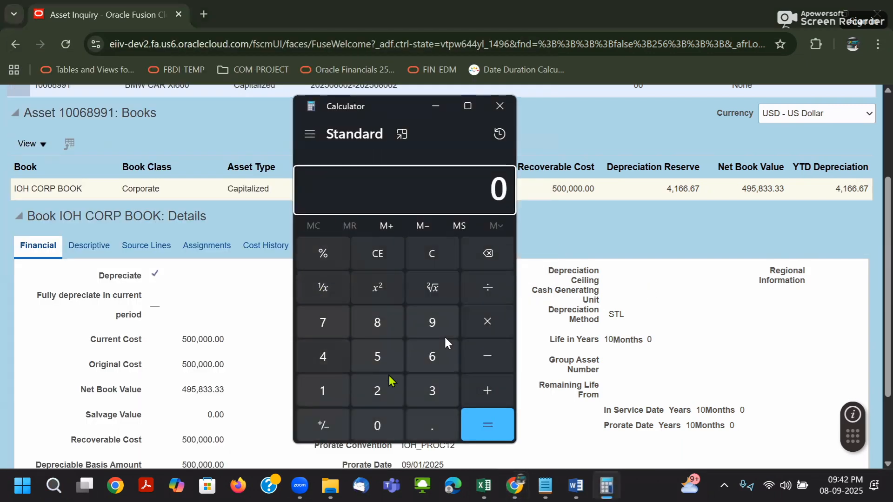
left_click(202, 338)
double_click(201, 338)
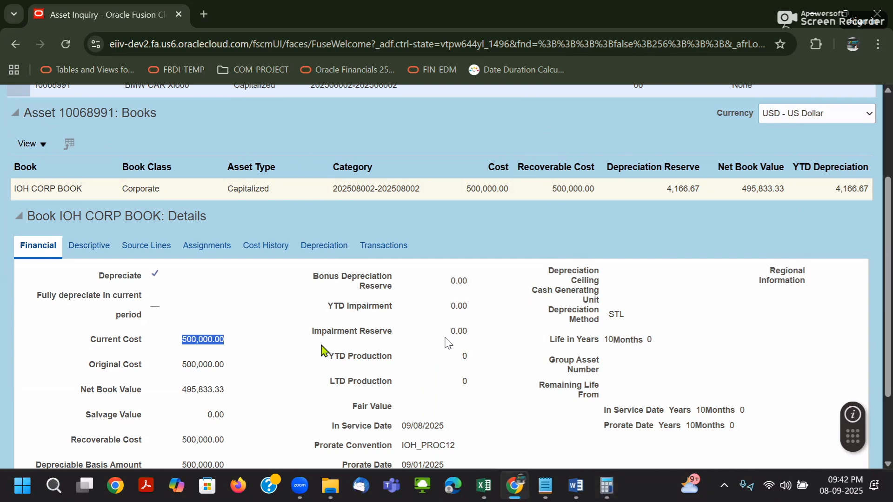
left_click(608, 340)
key("alt+Tab")
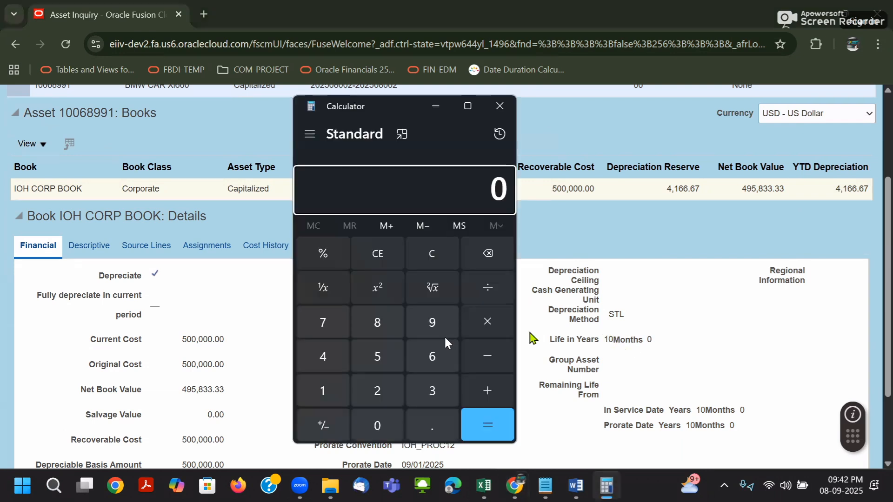
Step: Multiply the 10-year asset life by 12 to get the life in months
left_click(320, 392)
left_click(377, 426)
left_click(487, 322)
left_click(322, 391)
left_click(377, 391)
left_click(494, 430)
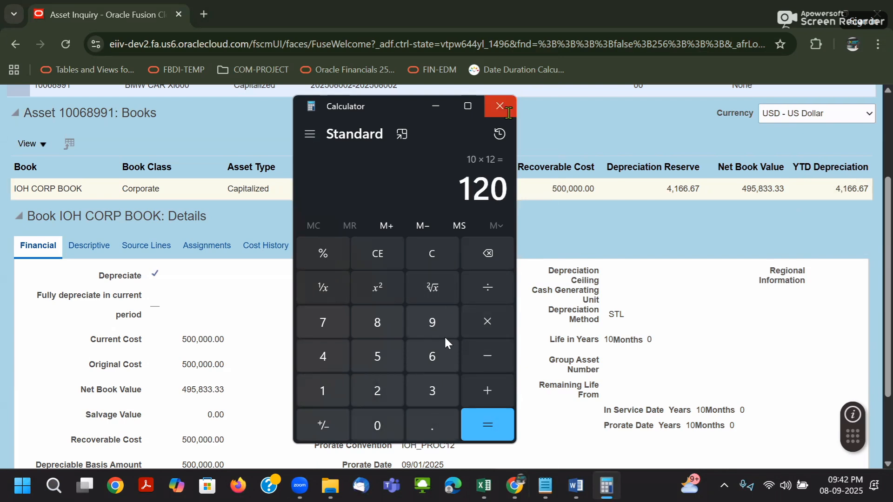
Step: Clear Calculator, copy the asset's 500,000.00 current cost into it from the browser, and divide it by 120
left_click(590, 233)
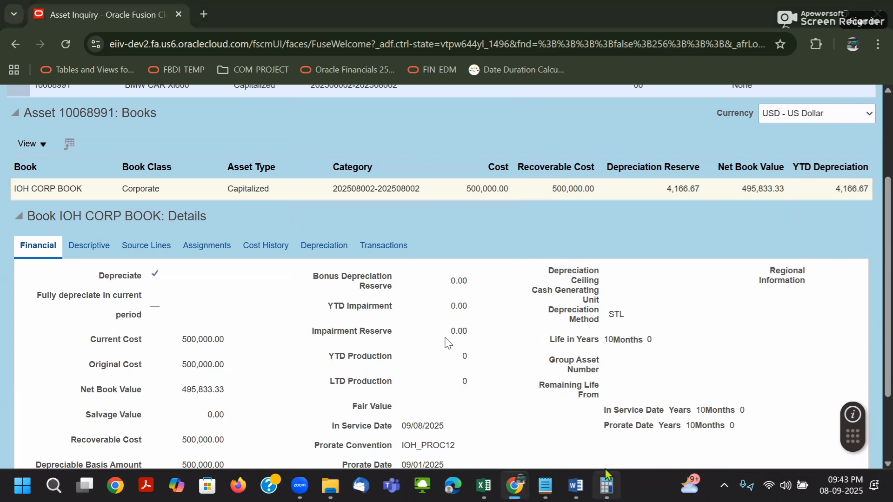
left_click(606, 486)
left_click(371, 254)
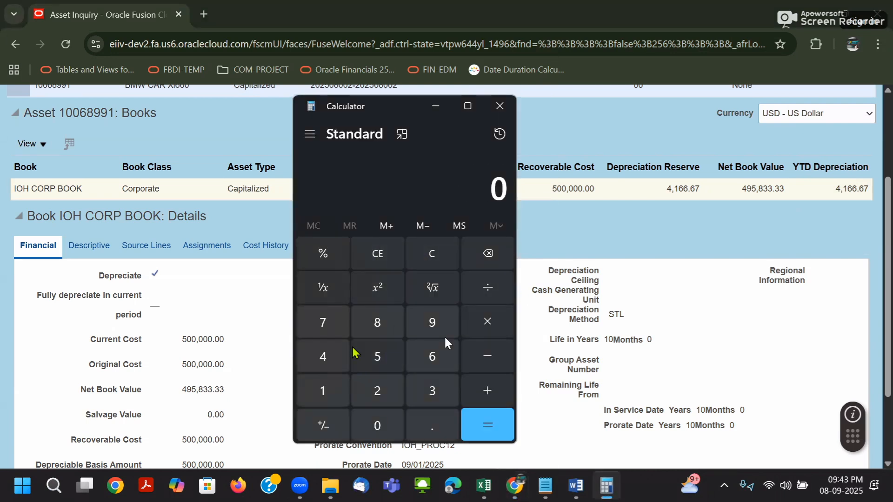
double_click(207, 341)
key("ctrl+c")
key("alt+Tab")
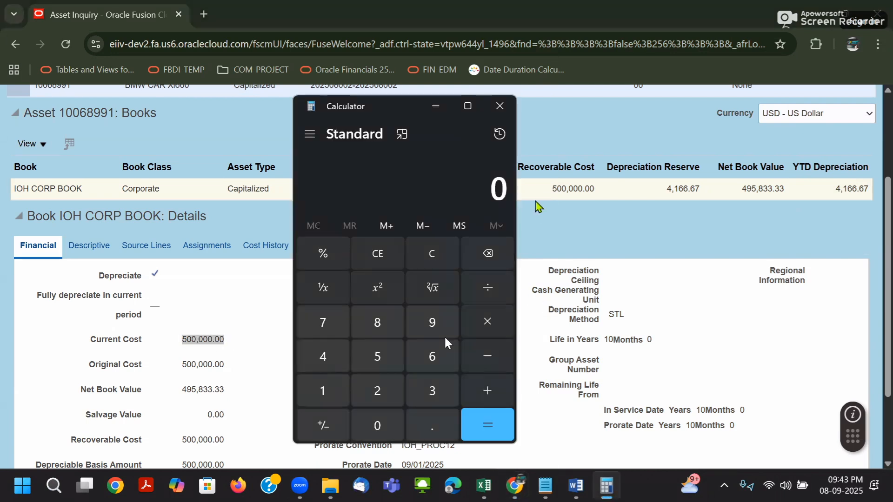
key("ctrl+v")
left_click(486, 293)
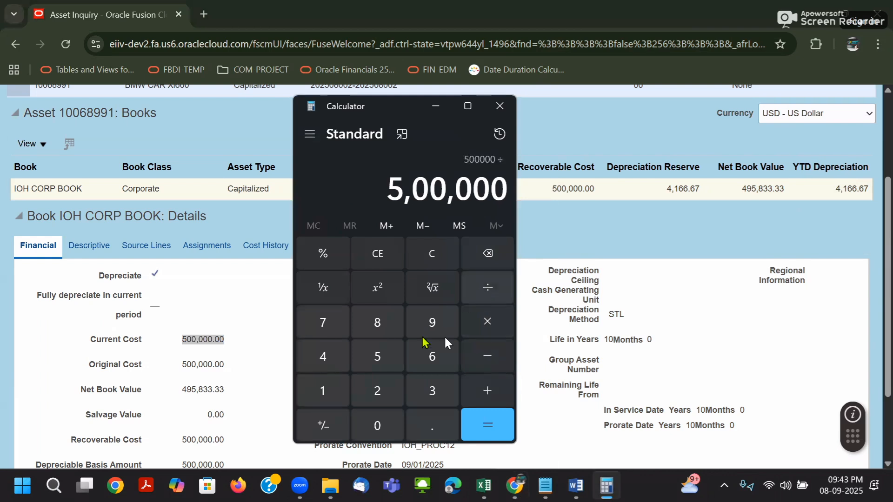
left_click(327, 390)
left_click(378, 391)
left_click(383, 426)
left_click(486, 424)
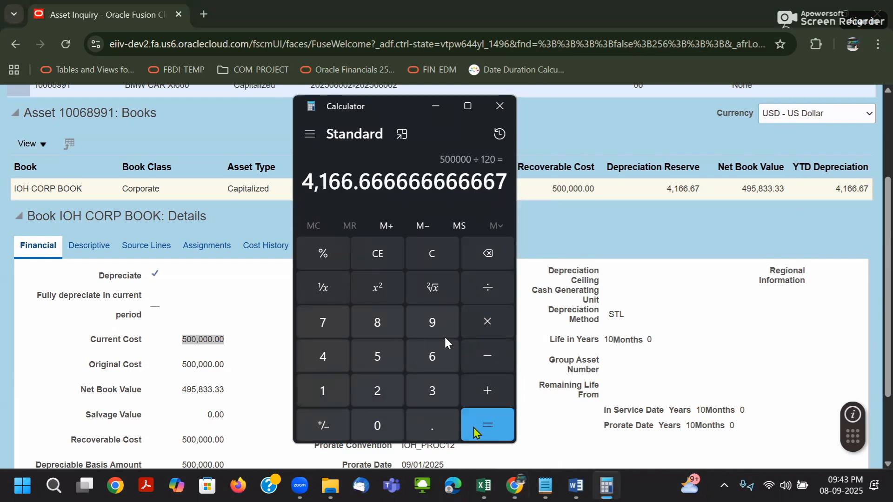
Step: Compare the monthly depreciation result in Calculator with the depreciation reserve in the asset's book row
left_click_drag(308, 185, 466, 190)
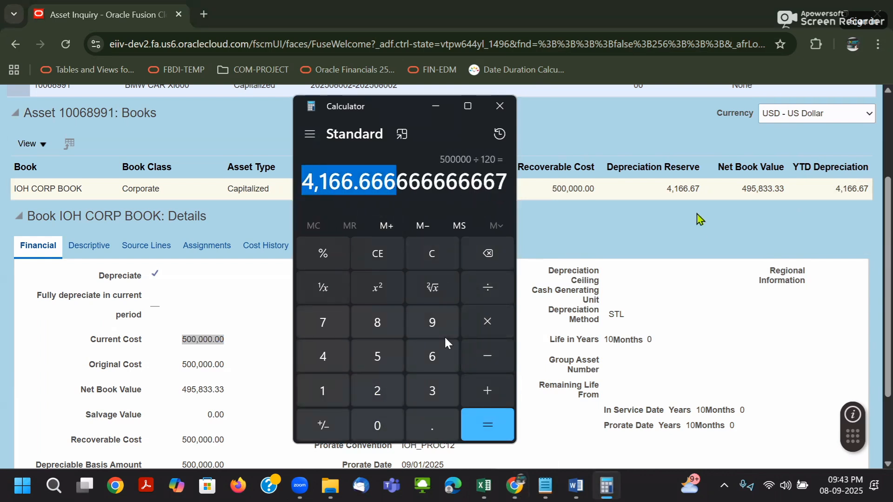
left_click(687, 186)
double_click(687, 186)
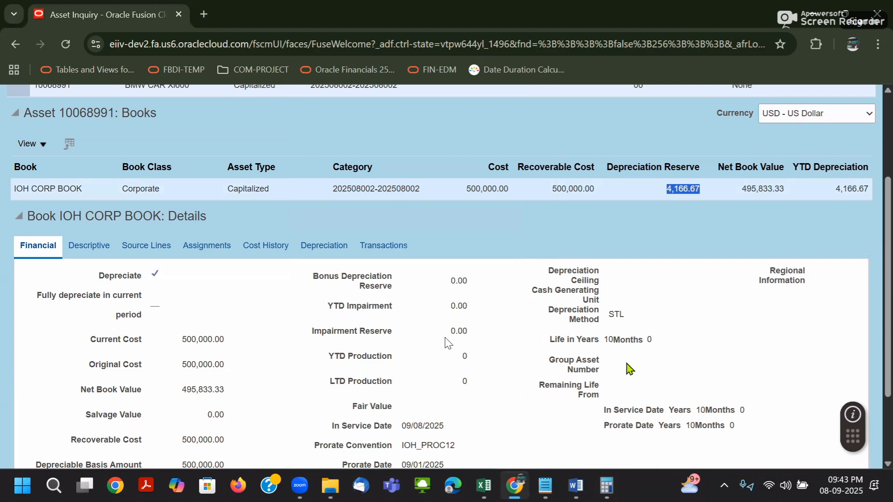
Step: Switch to the Connect Thrive Technologies class notes workbook in Excel and examine the Expense Assets amortized-change example on the FA-Explanation sheet
left_click(453, 486)
mouse_move(484, 485)
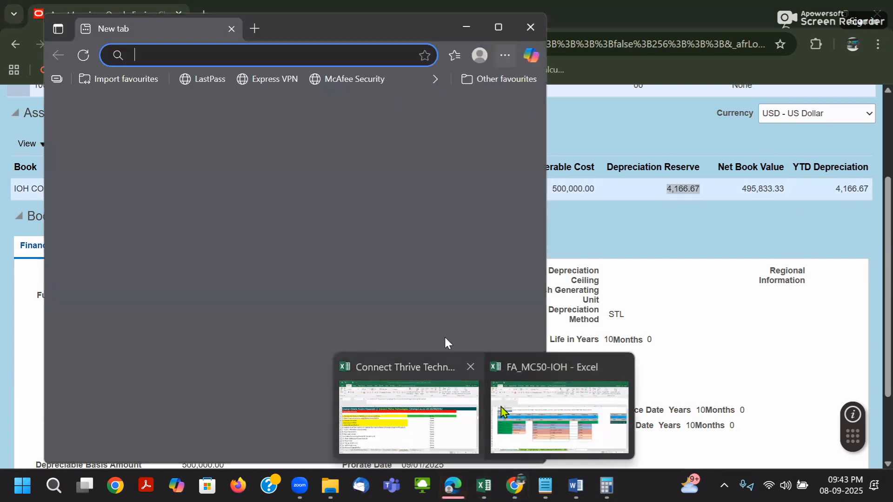
left_click(449, 421)
left_click(456, 451)
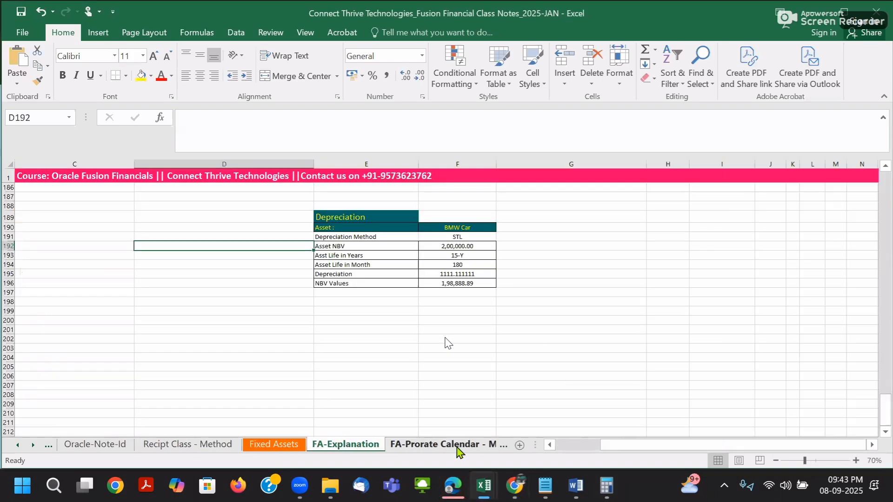
scroll(456, 386, "up", 20)
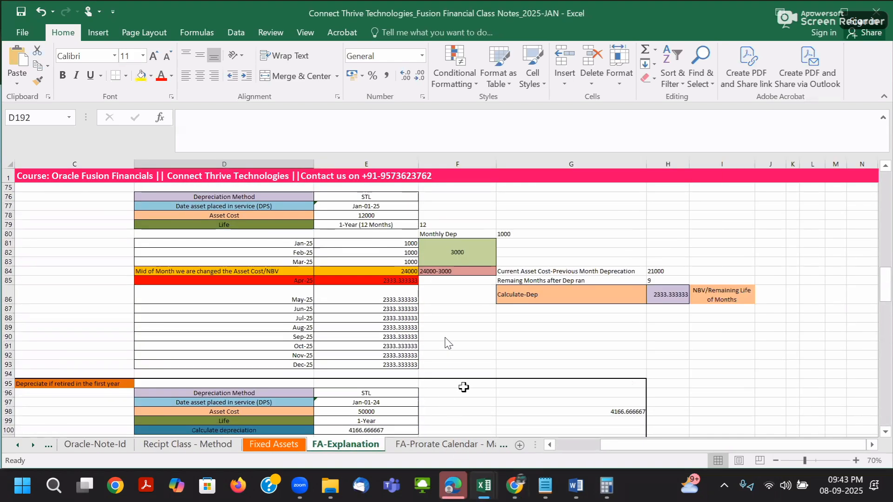
scroll(448, 343, "up", 3)
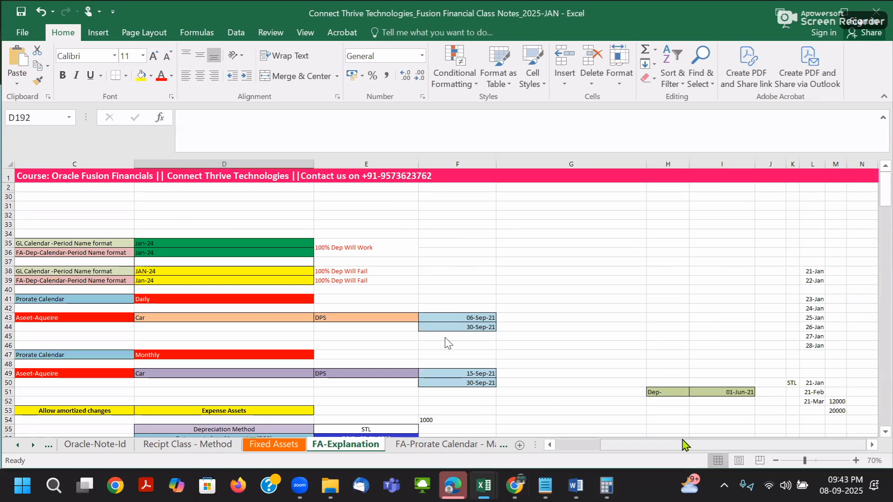
left_click_drag(622, 452, 555, 447)
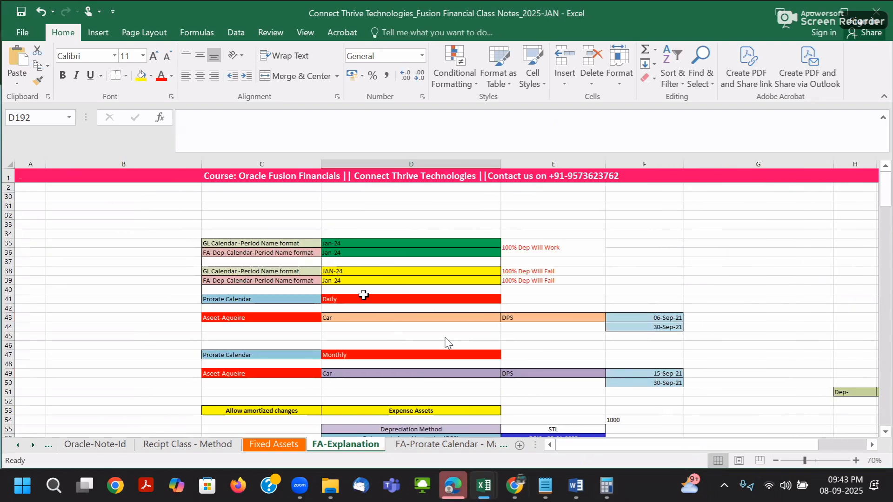
scroll(586, 356, "down", 1)
scroll(586, 356, "down", 6)
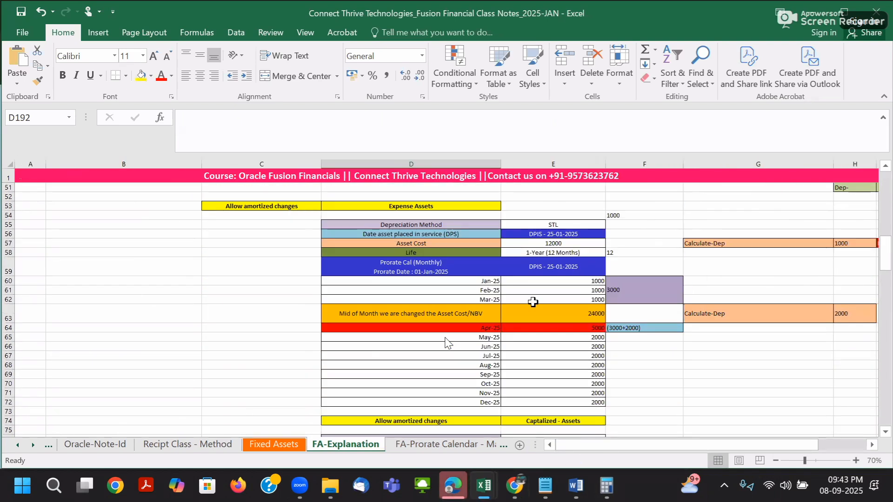
left_click(479, 256)
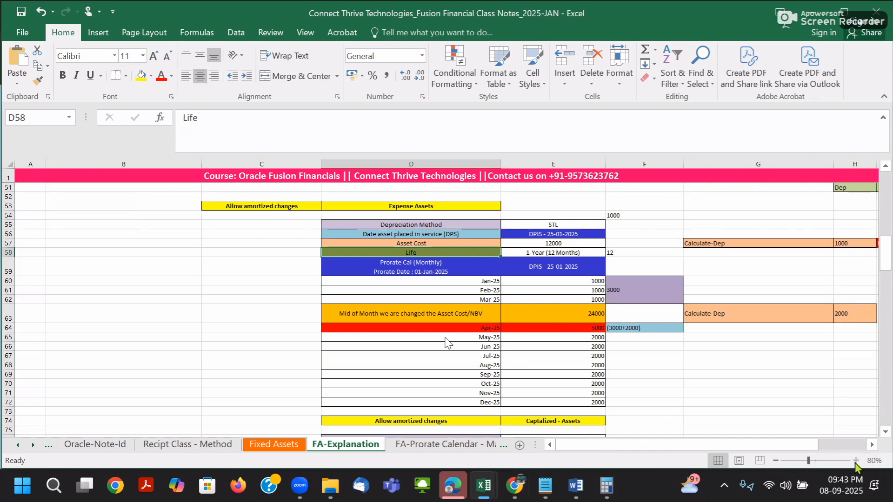
Step: Review the capitalized-asset, first-year retirement and impairment depreciation examples on the FA-Explanation sheet, and check the Fixed Assets sheet's transaction list
left_click(856, 460)
scroll(568, 369, "down", 6)
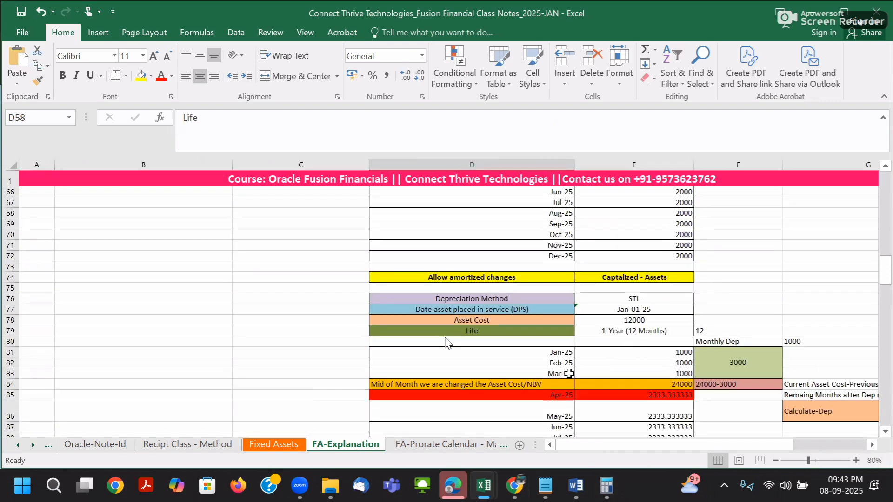
scroll(446, 343, "up", 13)
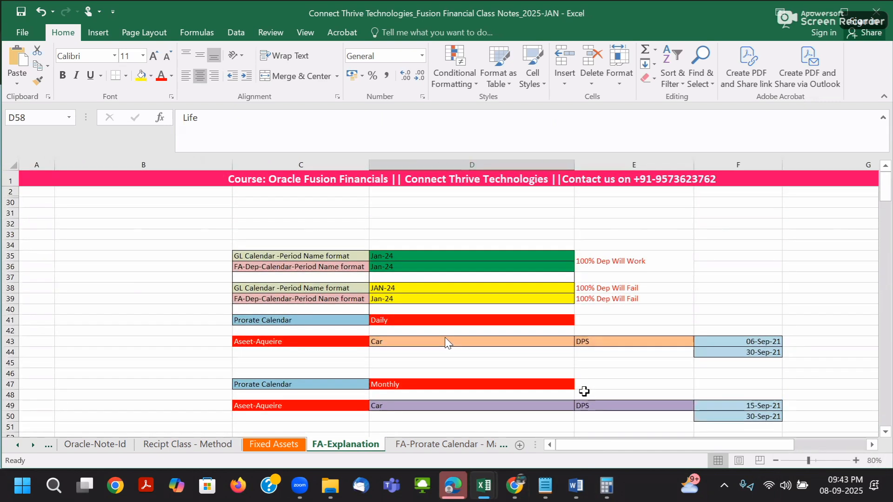
scroll(448, 343, "down", 14)
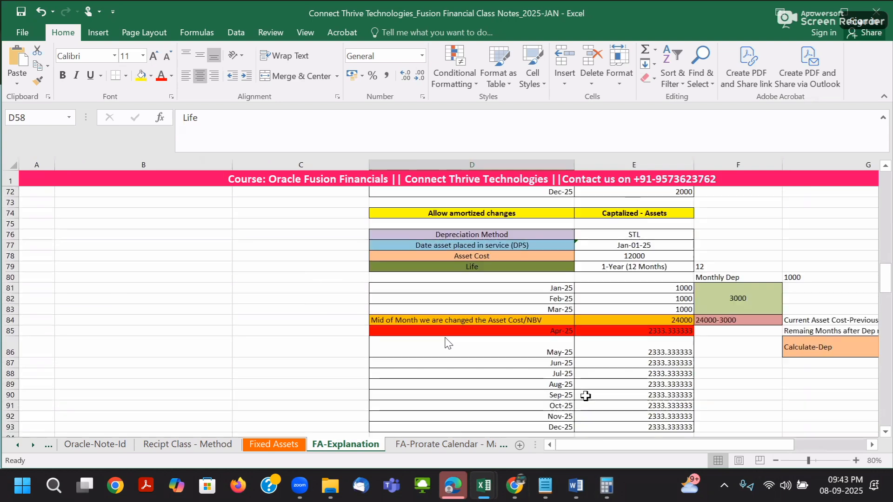
scroll(448, 343, "down", 7)
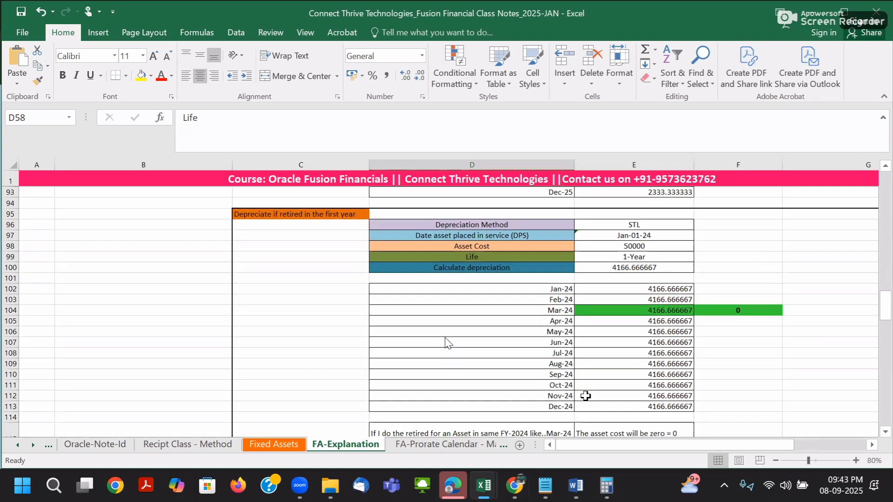
scroll(448, 343, "down", 8)
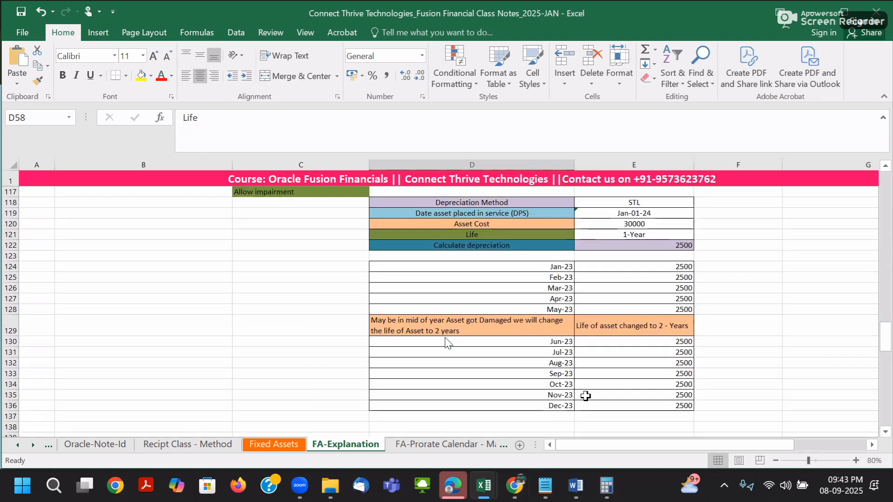
scroll(448, 343, "down", 3)
left_click(274, 444)
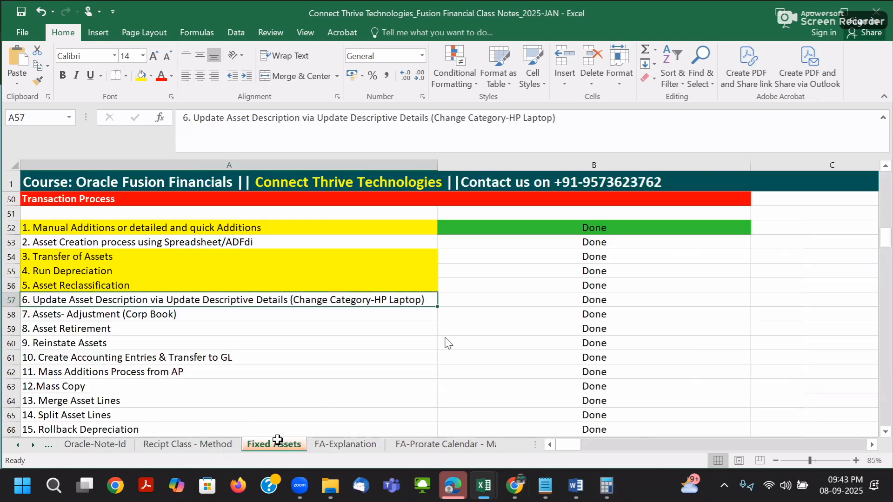
left_click(487, 344)
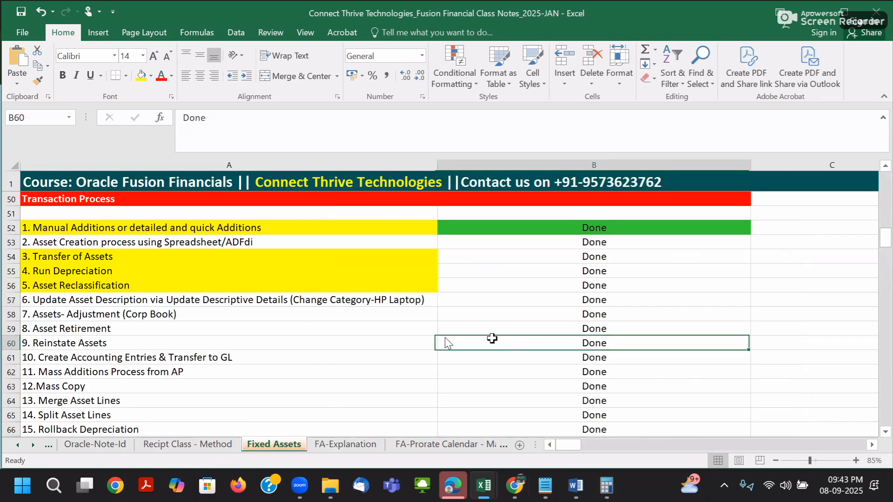
Step: Return to the browser and check the BMW CAR Xi600's net book value and its depreciation amount by period
left_click(510, 487)
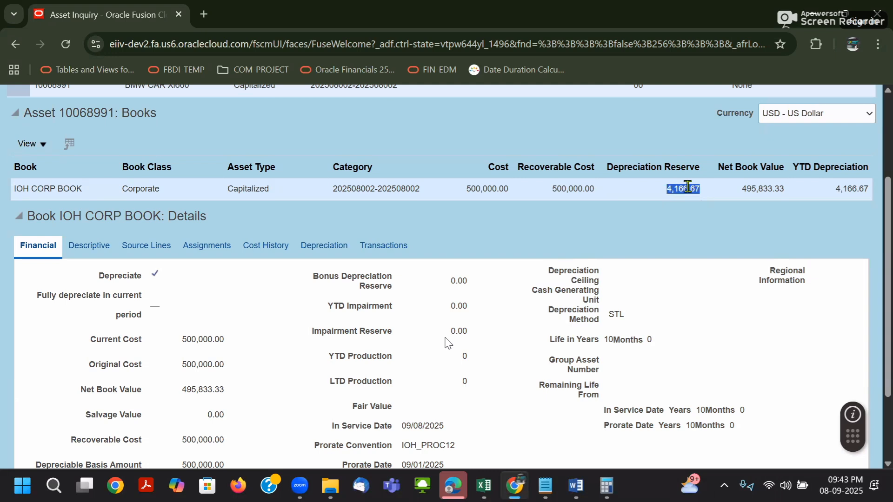
double_click(754, 188)
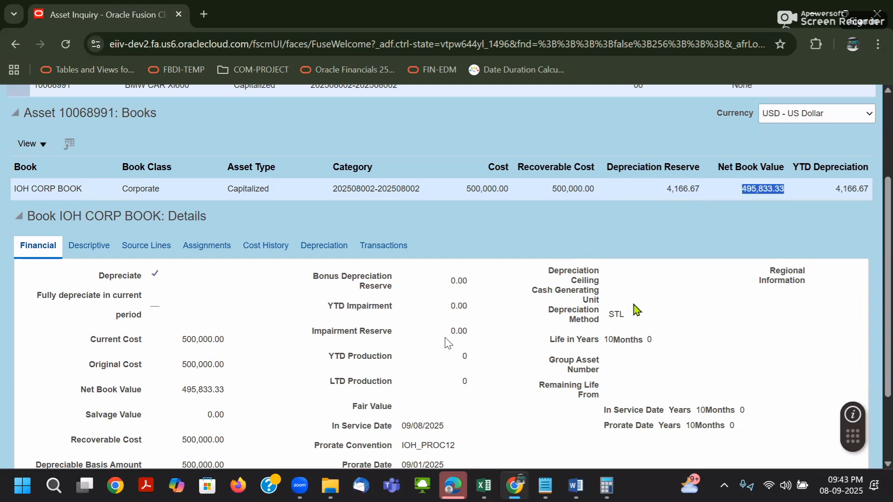
left_click(351, 248)
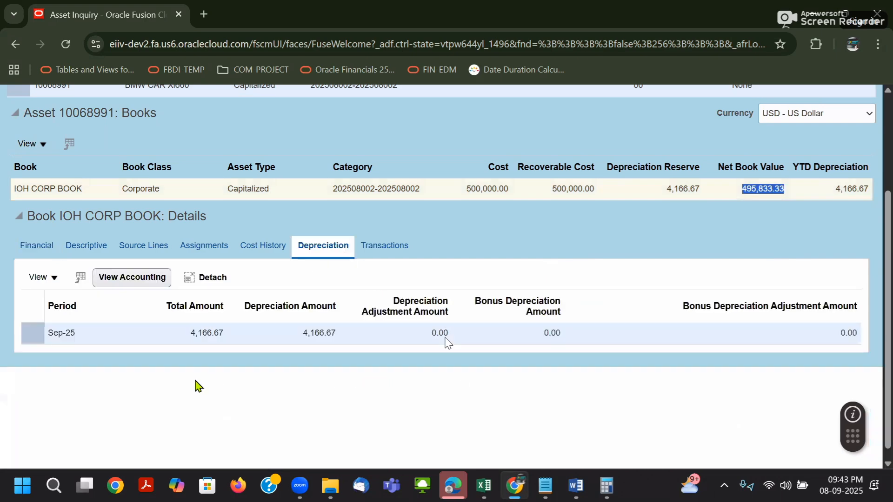
left_click(186, 339)
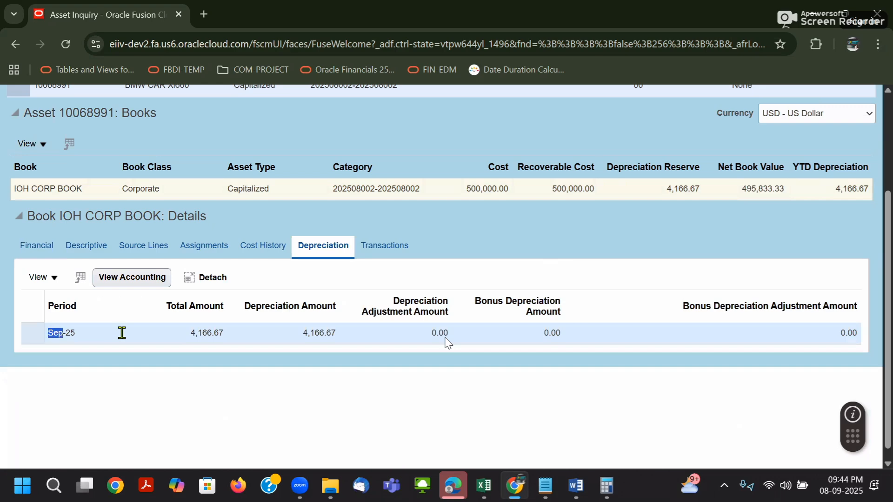
Step: Review the BMW CAR Xi600's transactions in IOH CORP BOOK, return to its depreciation details, and close the asset inquiry
left_click(372, 247)
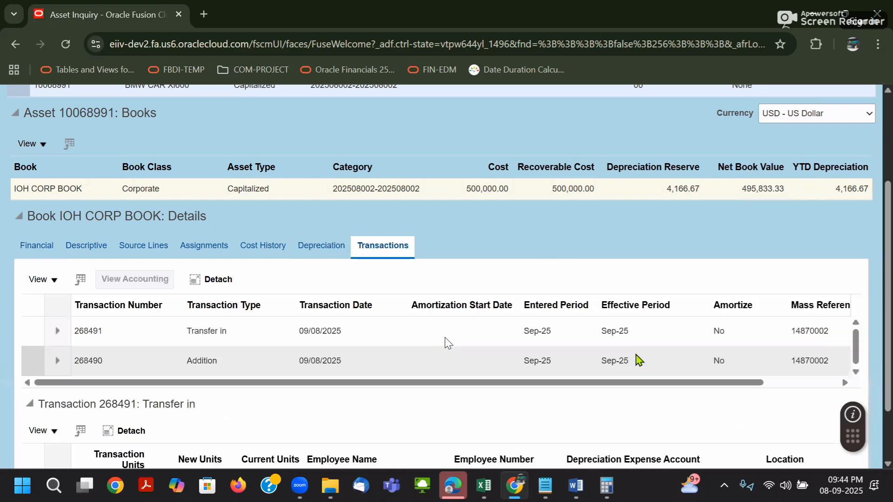
scroll(349, 339, "down", 2)
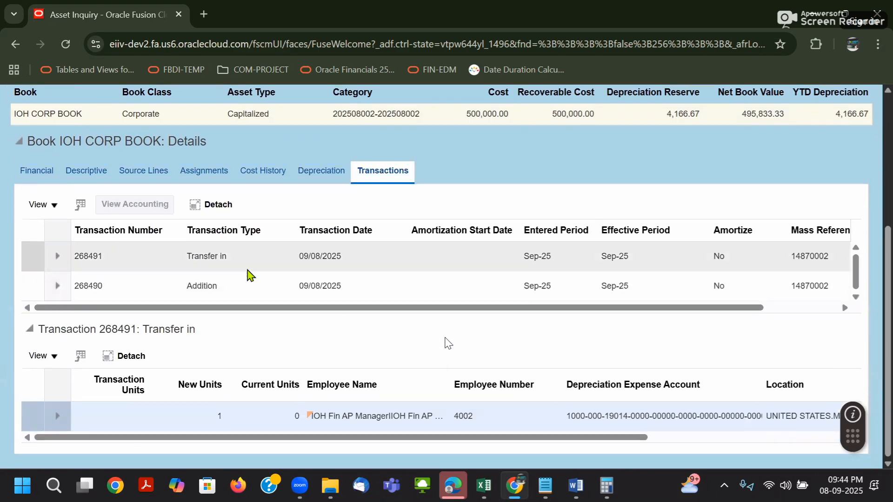
left_click(313, 174)
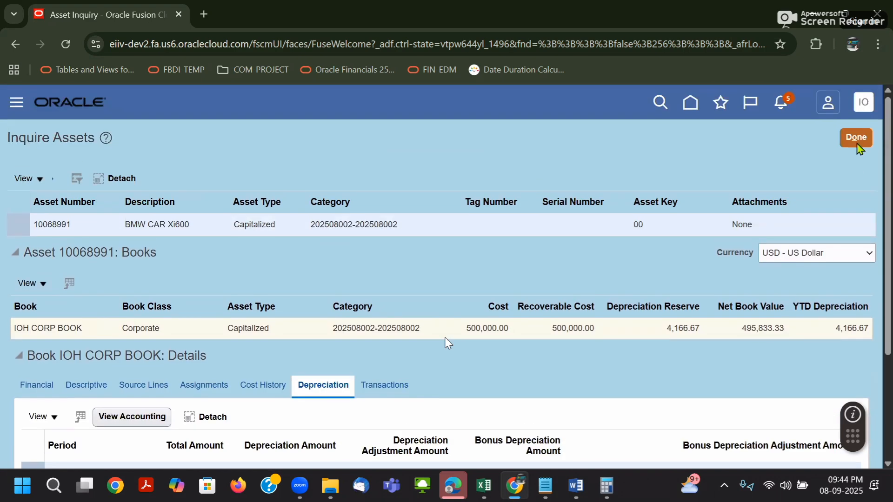
left_click(856, 138)
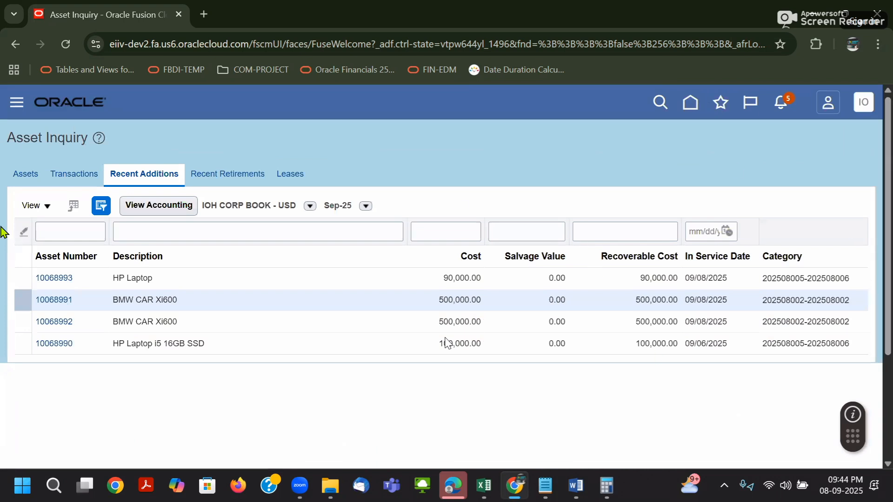
Step: Open the HP Laptop asset from the recent additions, check its depreciation reserve, and return to the list
left_click(51, 278)
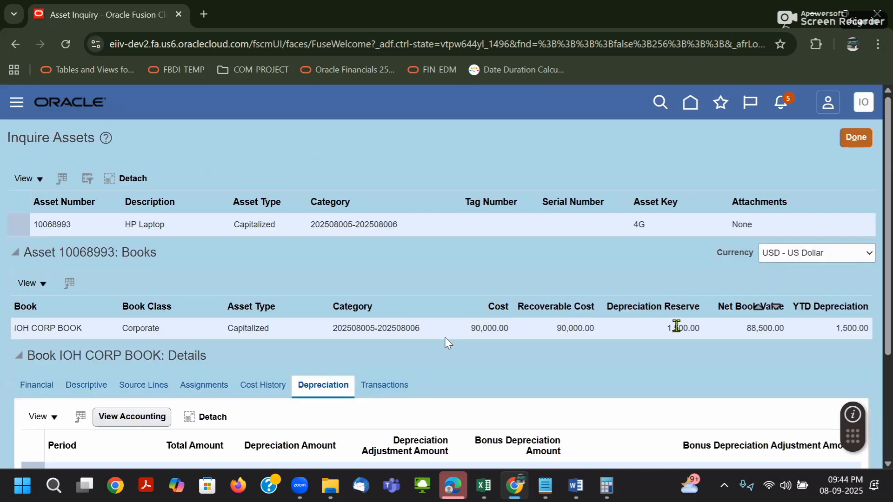
double_click(676, 328)
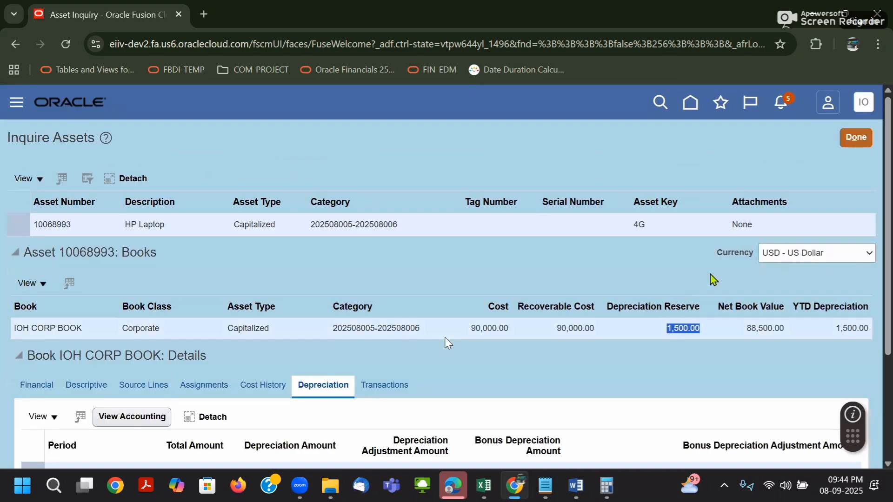
left_click(852, 137)
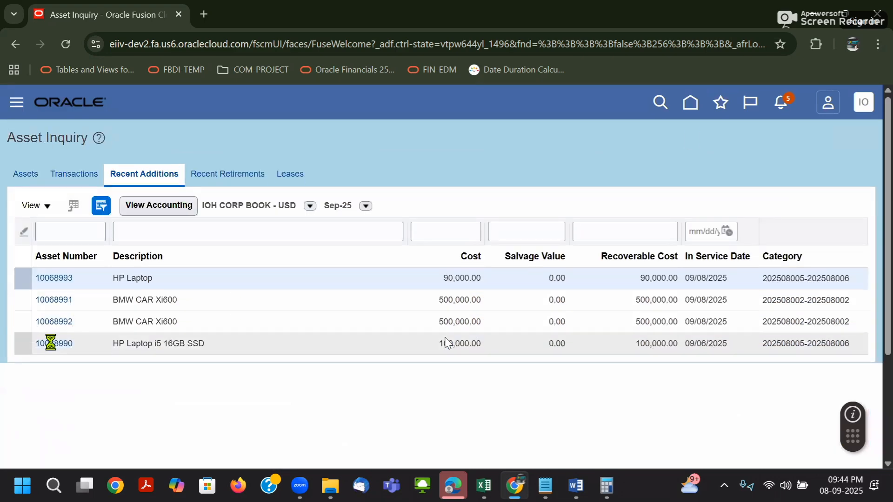
Step: Open the HP Laptop i5 16GB SSD asset, check its depreciation reserve and book name, and return to the list
left_click(52, 344)
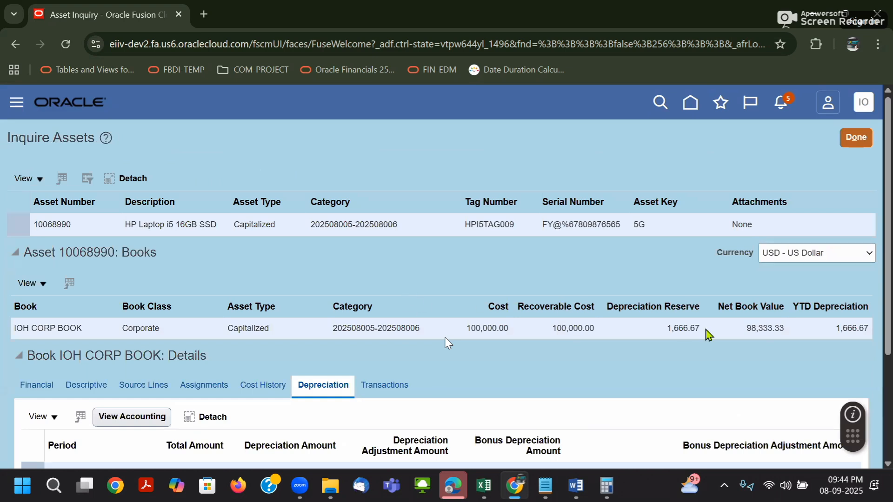
double_click(677, 329)
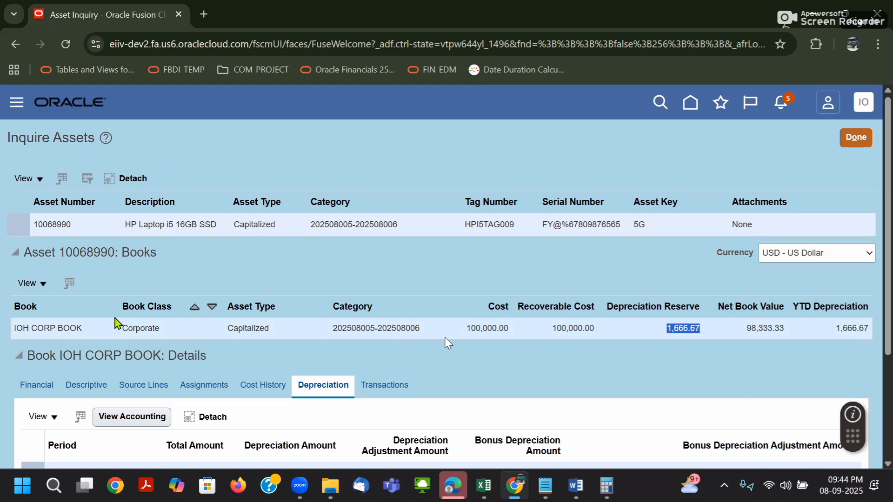
left_click(55, 339)
triple_click(53, 335)
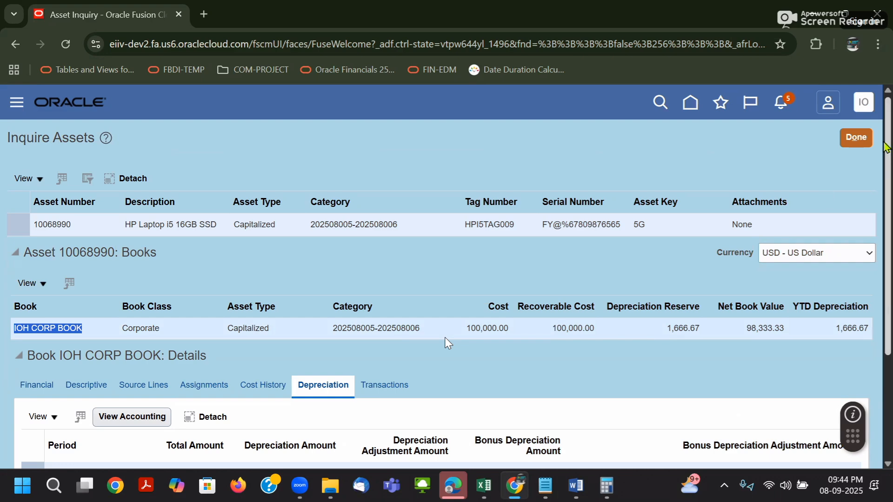
left_click(858, 139)
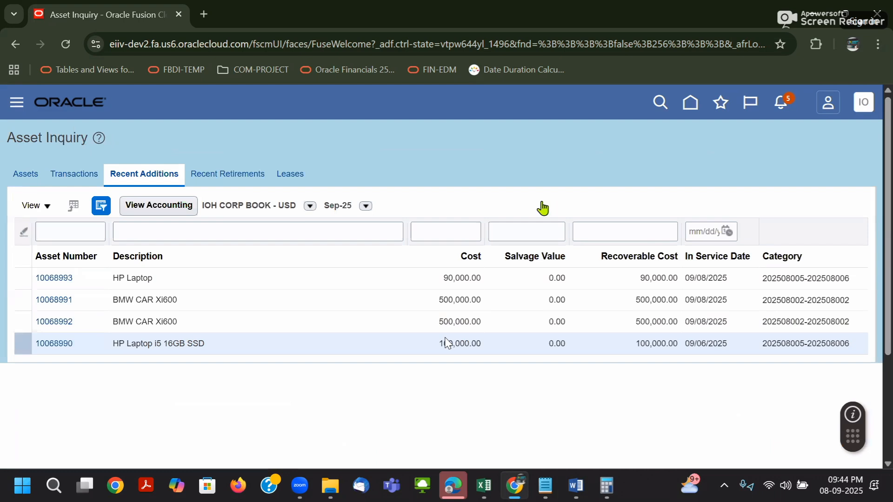
Step: Go to the Assets work area from the home page and open the Create Accounting for Assets process
left_click(695, 101)
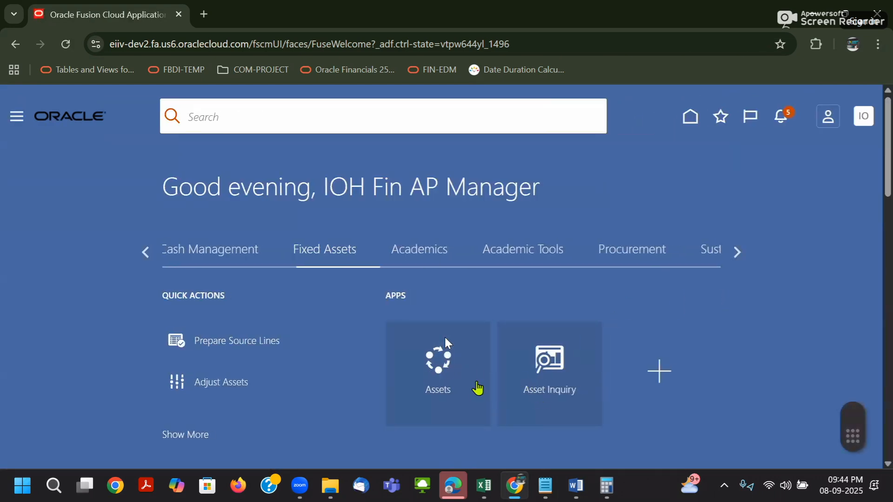
left_click(434, 389)
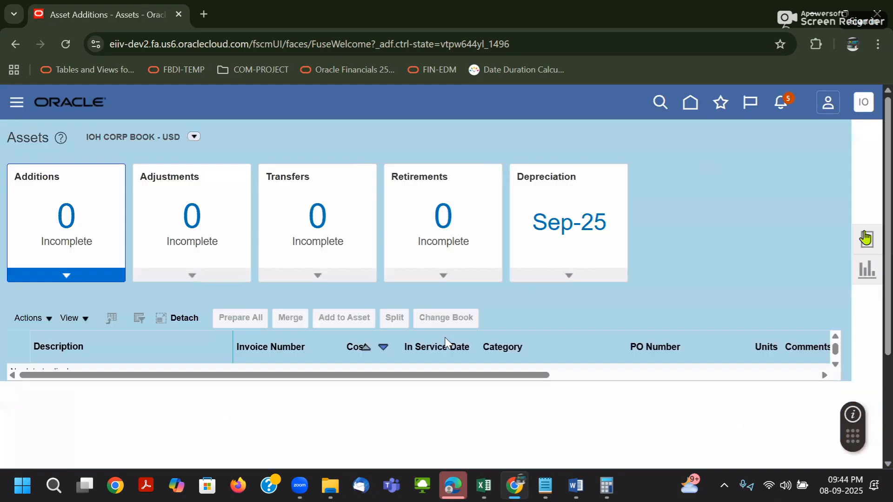
left_click(866, 238)
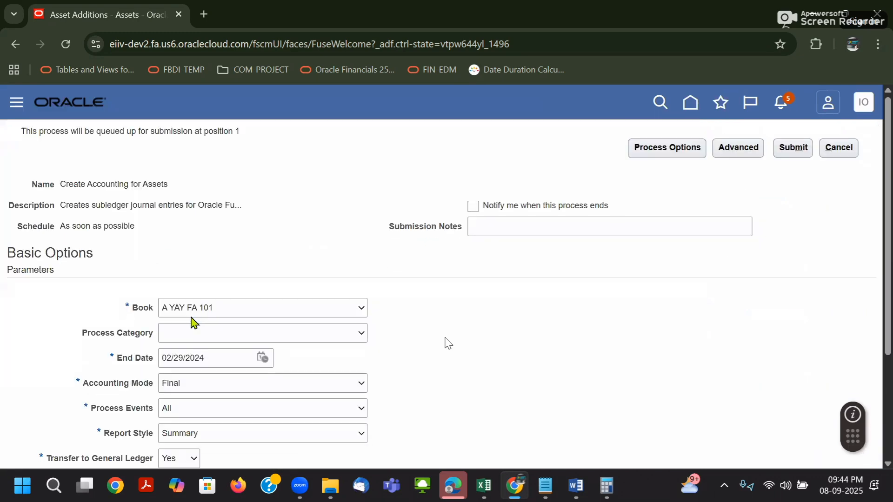
Step: Set the Create Accounting book to IOH CORP BOOK and the report style to Detail, and submit the process
left_click(256, 310)
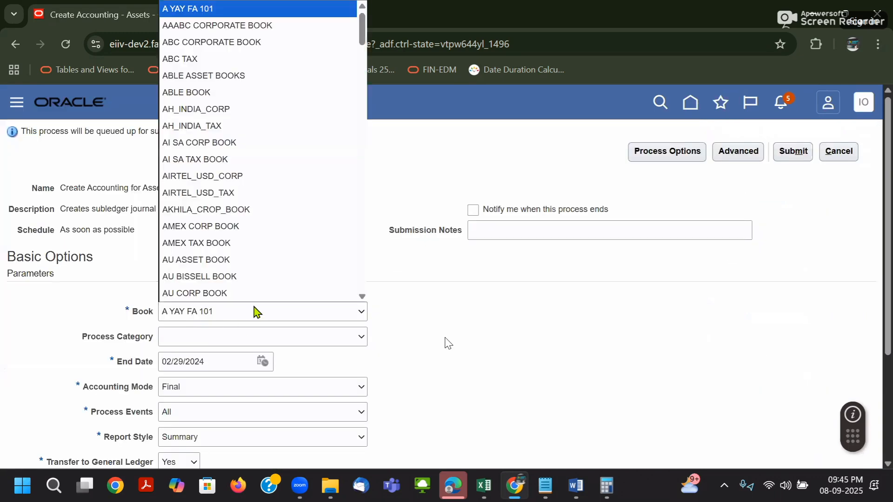
type("io")
key("Return")
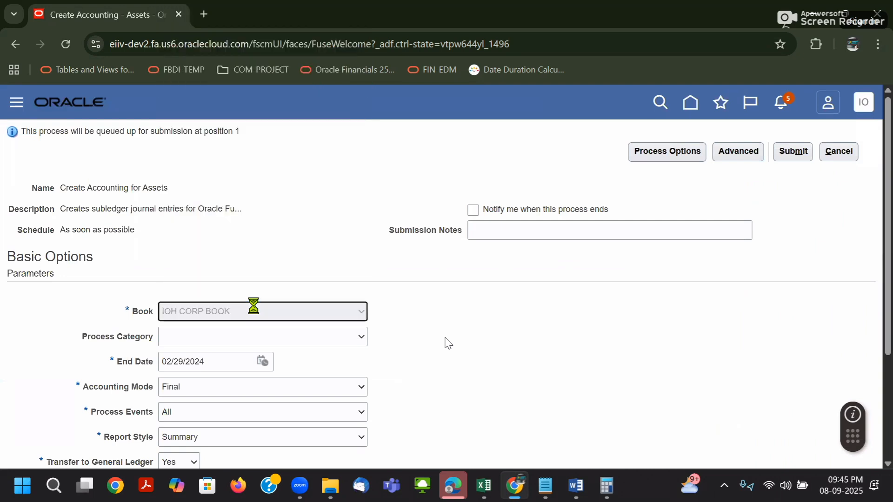
left_click(222, 434)
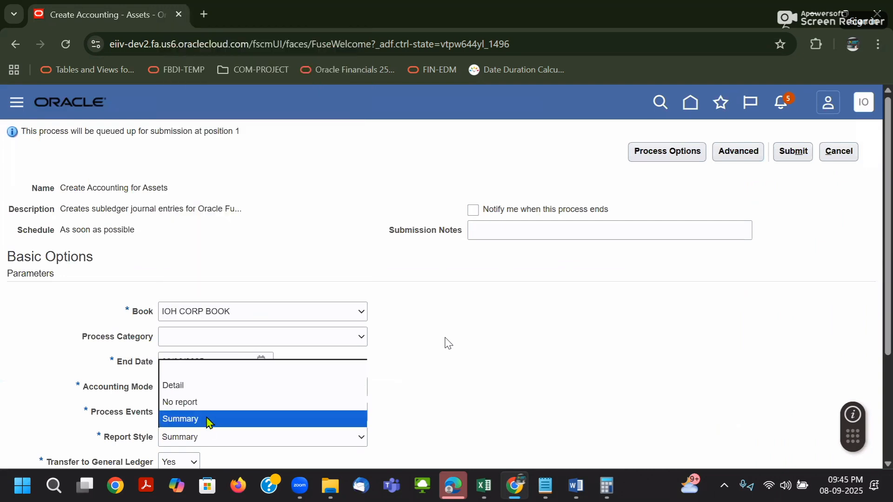
left_click(201, 387)
scroll(369, 407, "down", 3)
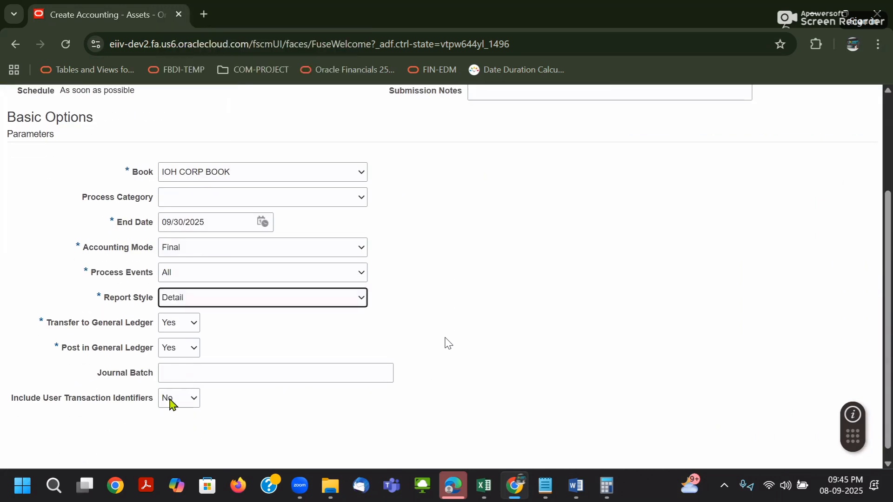
scroll(465, 353, "up", 3)
left_click(795, 156)
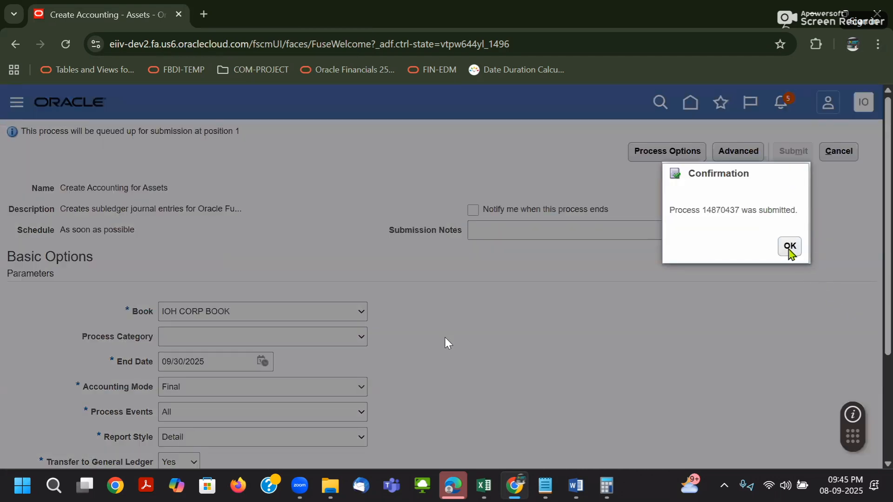
left_click(791, 250)
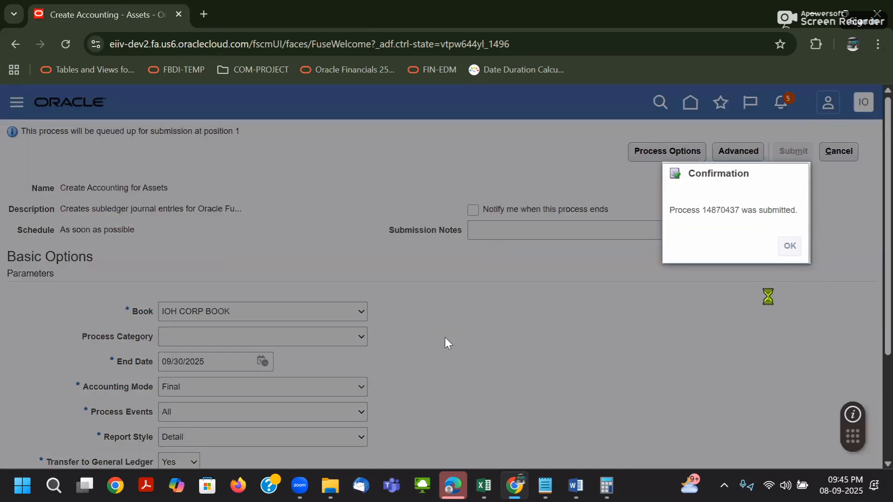
Step: Return to the home page and reopen the Assets work area for IOH CORP BOOK
left_click(692, 105)
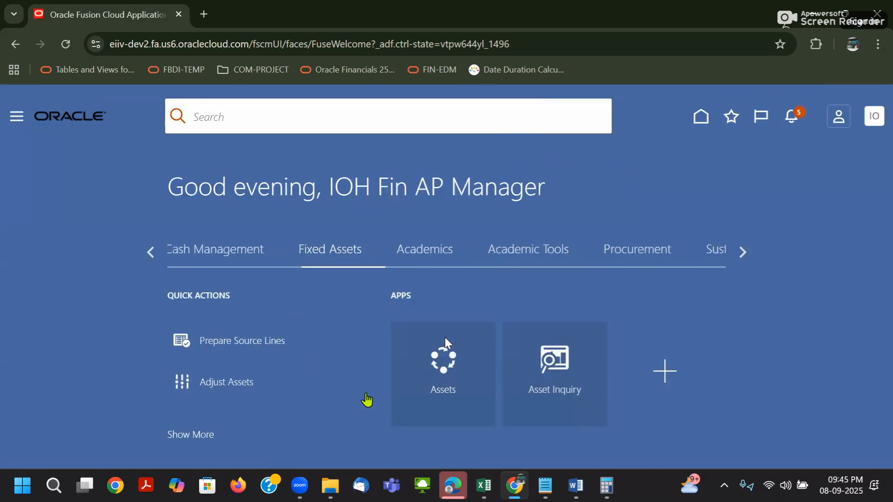
left_click(457, 386)
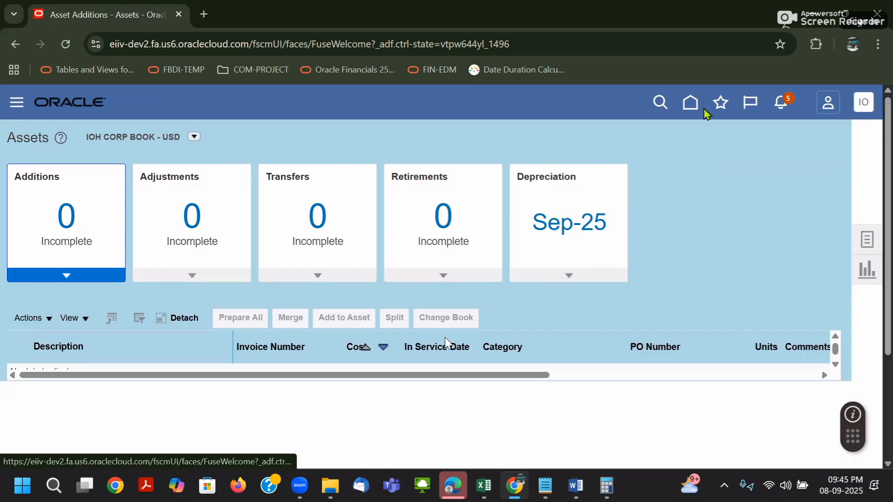
left_click(689, 101)
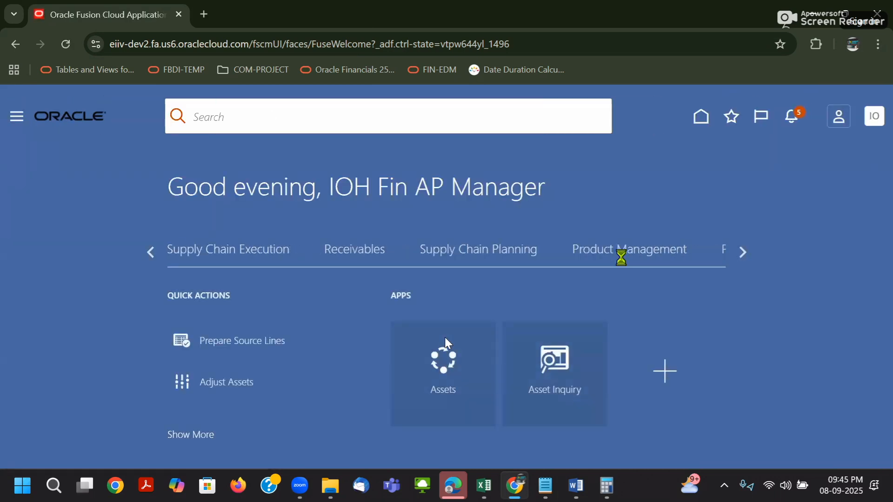
left_click(453, 389)
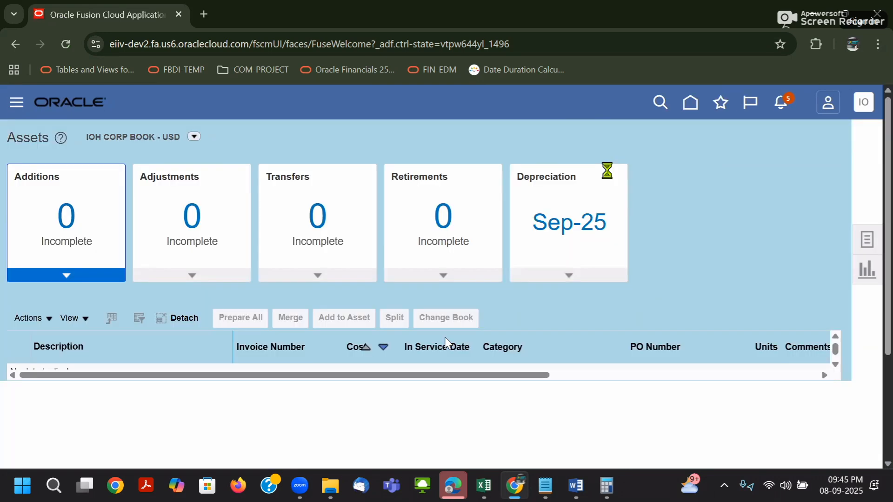
Step: Reopen the Assets work area from the home page and check the last depreciation date for IOH CORP BOOK
left_click(690, 103)
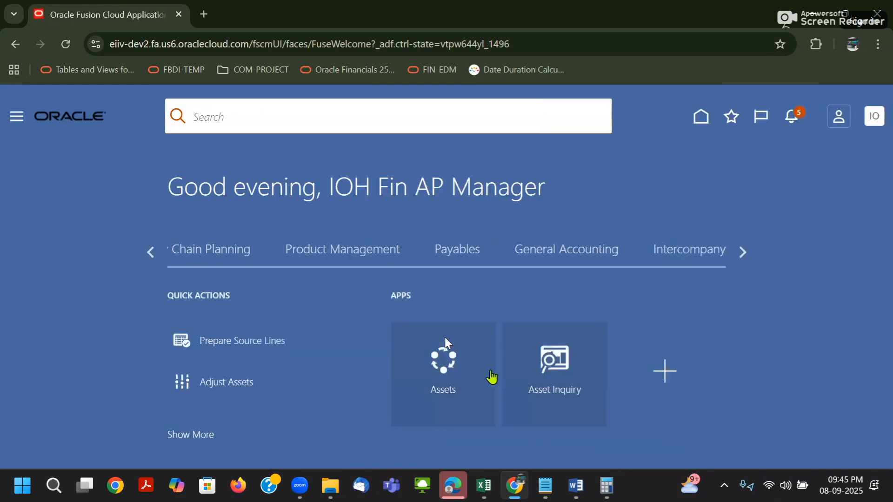
left_click(447, 343)
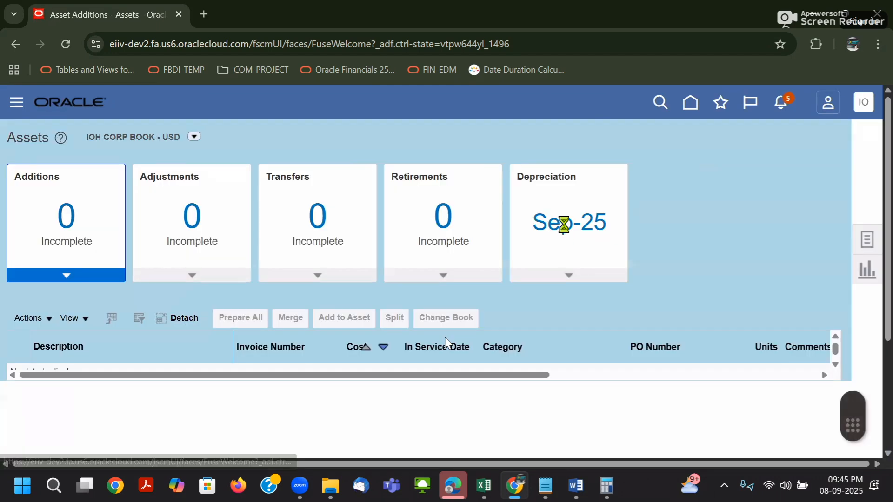
left_click(564, 226)
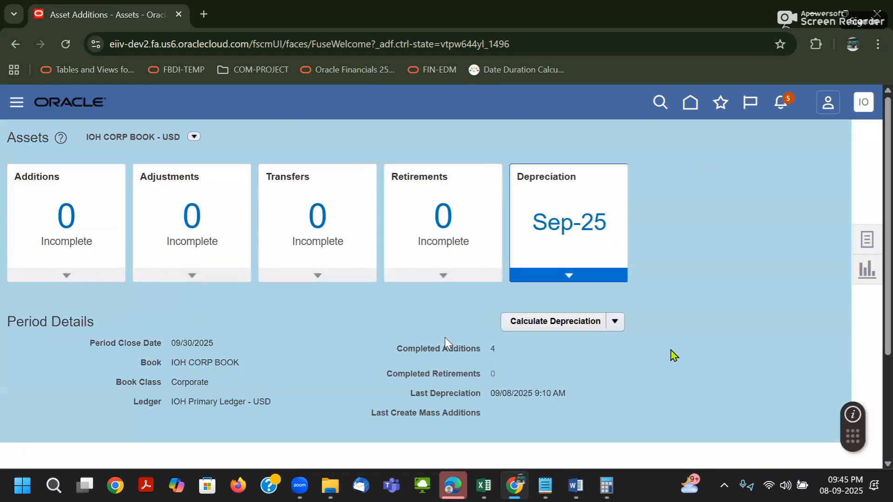
left_click_drag(492, 394, 571, 400)
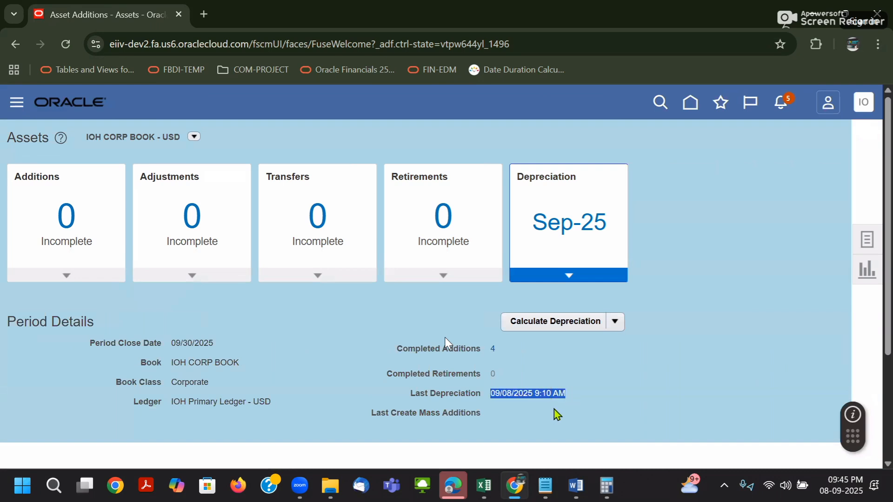
Step: Open BMW CAR Xi600 asset 10068991 in Asset Inquiry and review the debit and credit amounts of its Sep-25 depreciation accounting lines
left_click(691, 104)
left_click(547, 351)
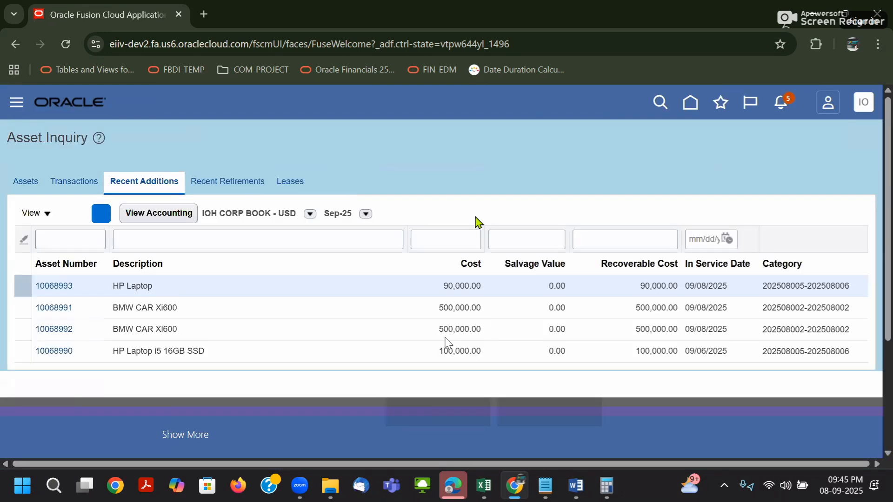
left_click(52, 299)
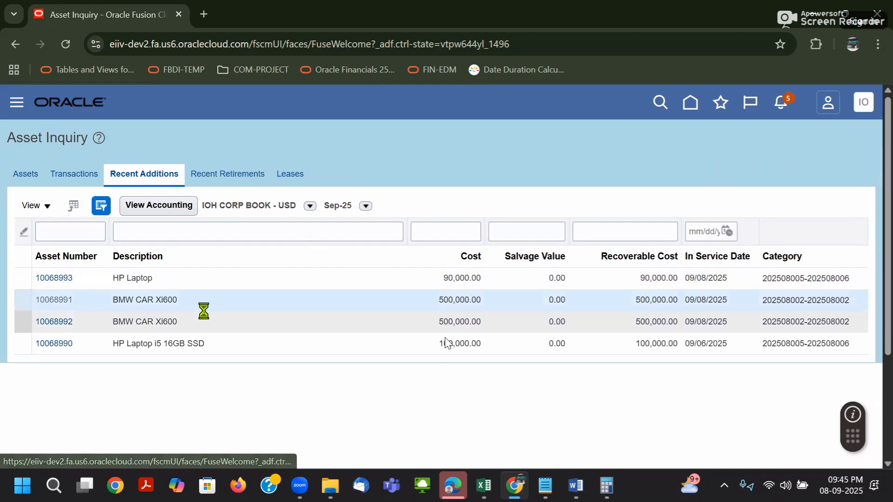
scroll(209, 309, "down", 2)
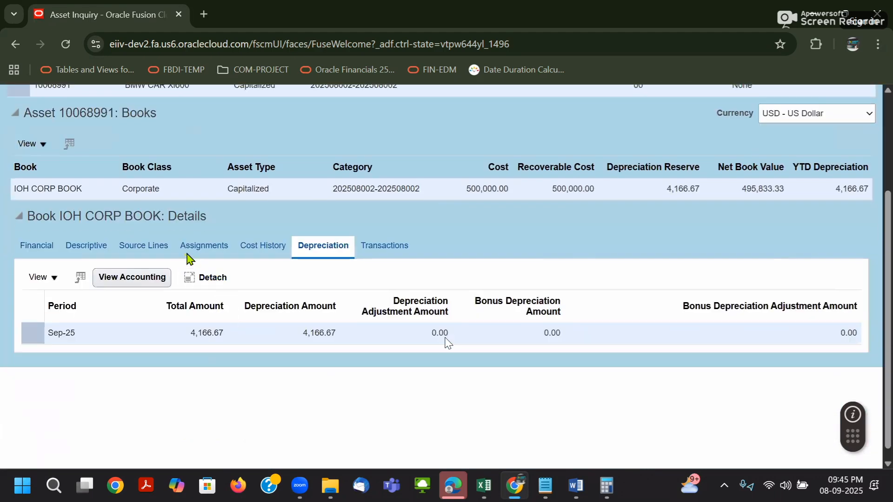
left_click(135, 279)
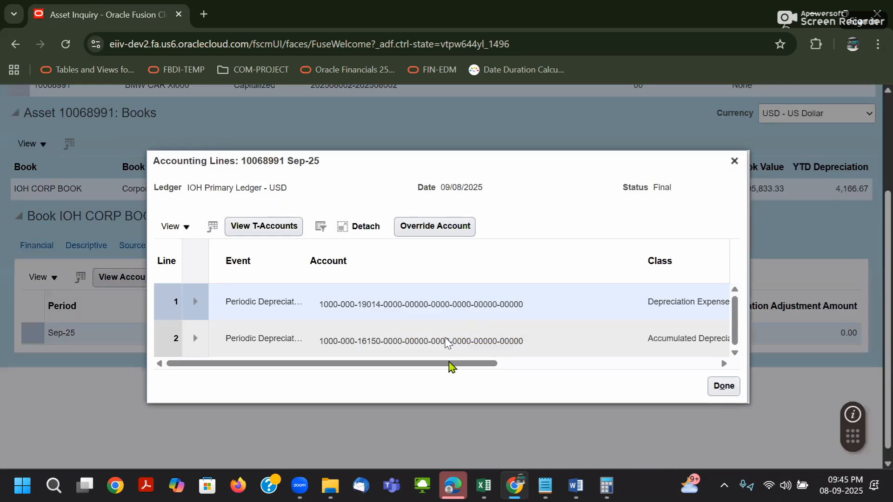
left_click_drag(450, 366, 693, 377)
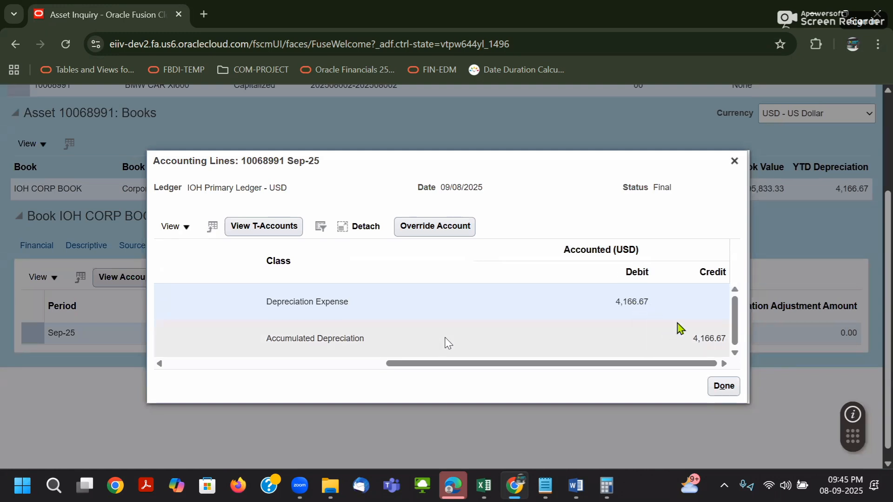
left_click_drag(674, 368, 421, 374)
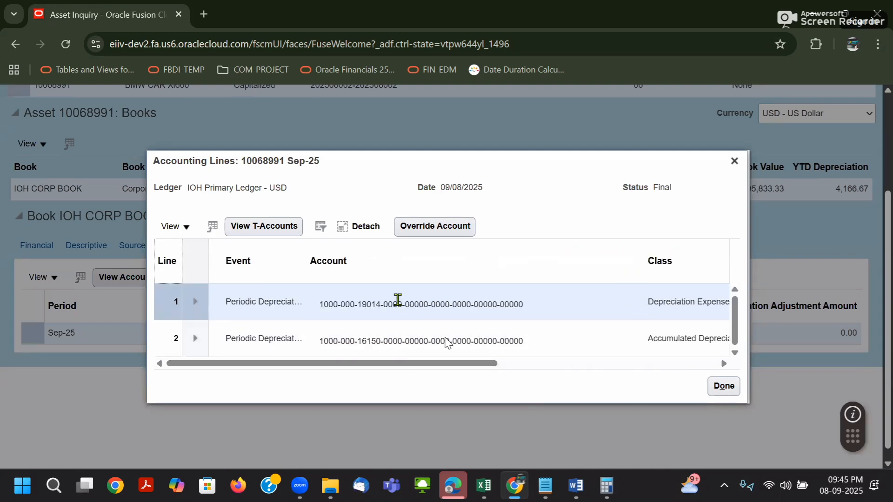
Step: Check the segment descriptions of the depreciation expense account, close the accounting lines and return to the recent additions list
mouse_move(397, 300)
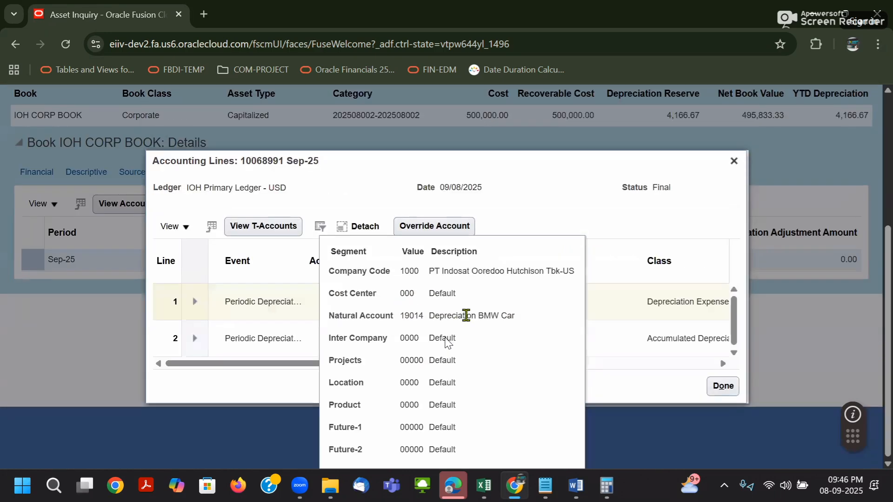
double_click(466, 316)
left_click(449, 341)
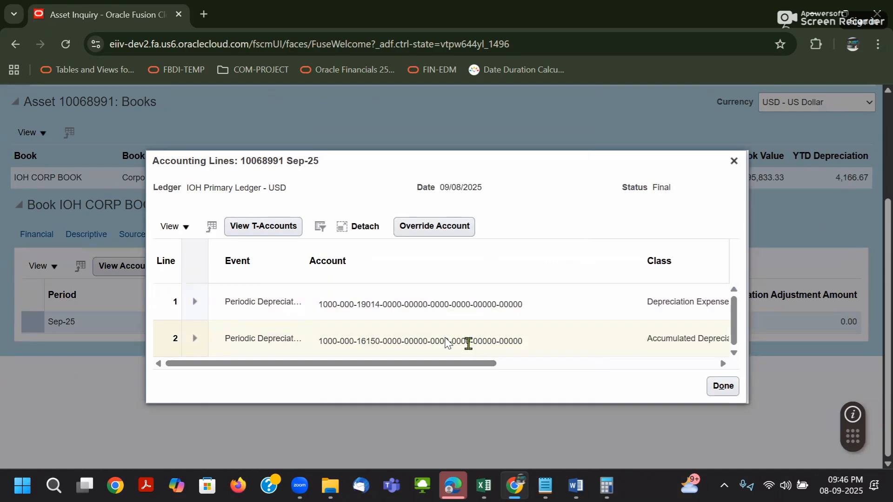
left_click(734, 161)
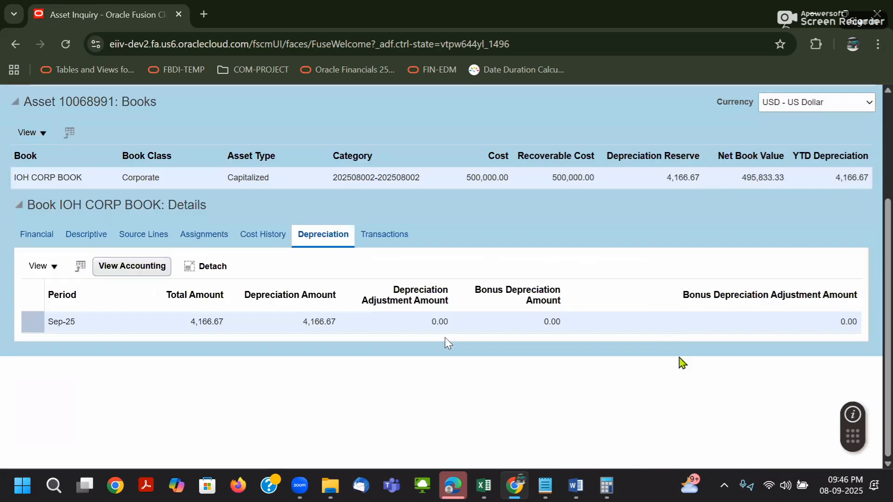
scroll(680, 361, "up", 3)
left_click(856, 127)
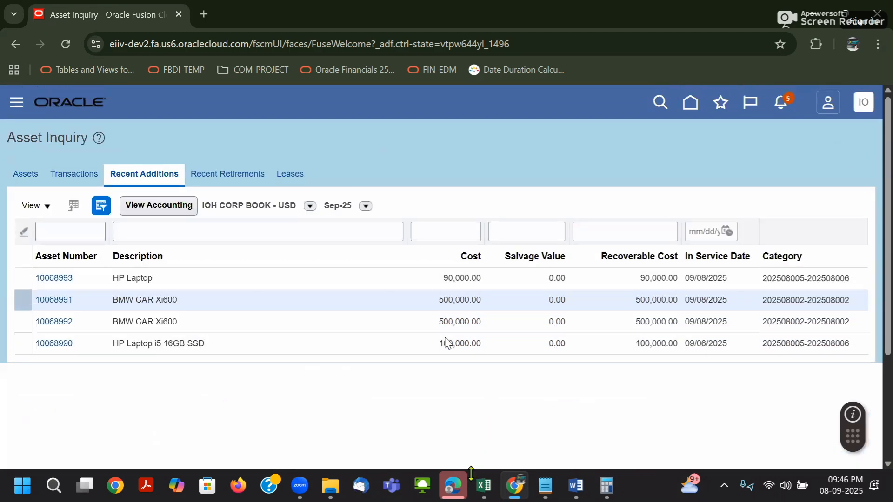
left_click(452, 486)
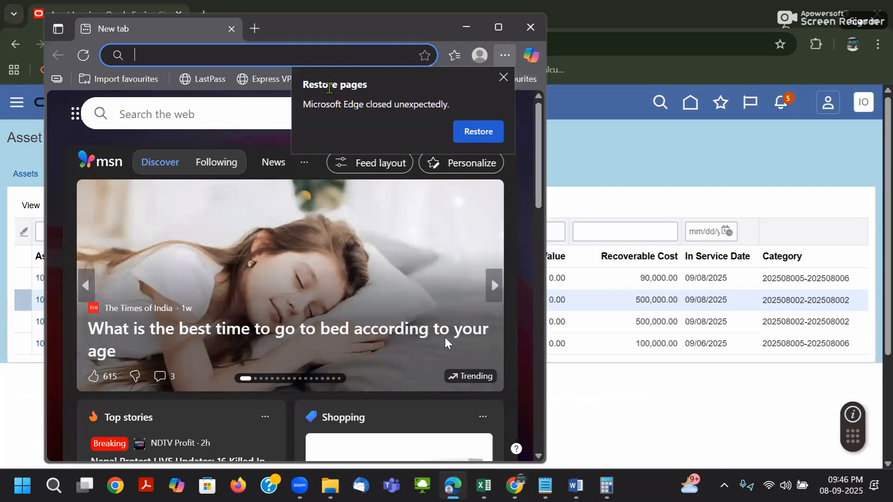
left_click(698, 210)
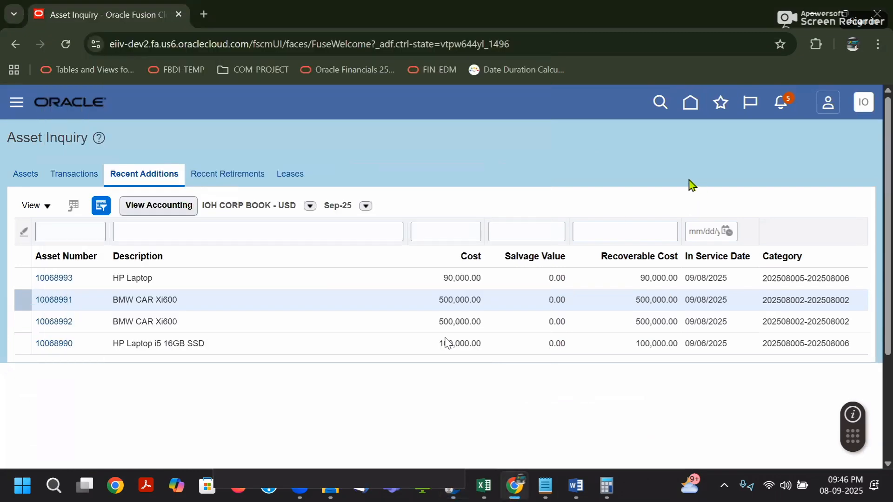
left_click(453, 486)
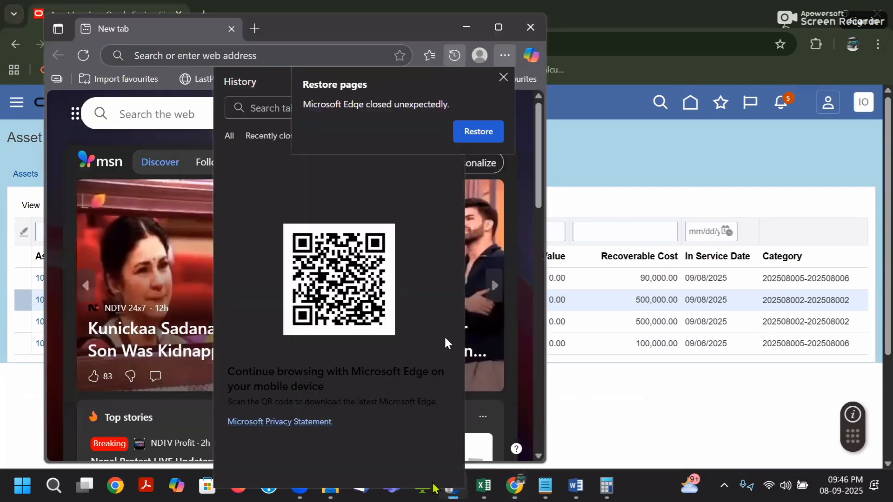
left_click(504, 78)
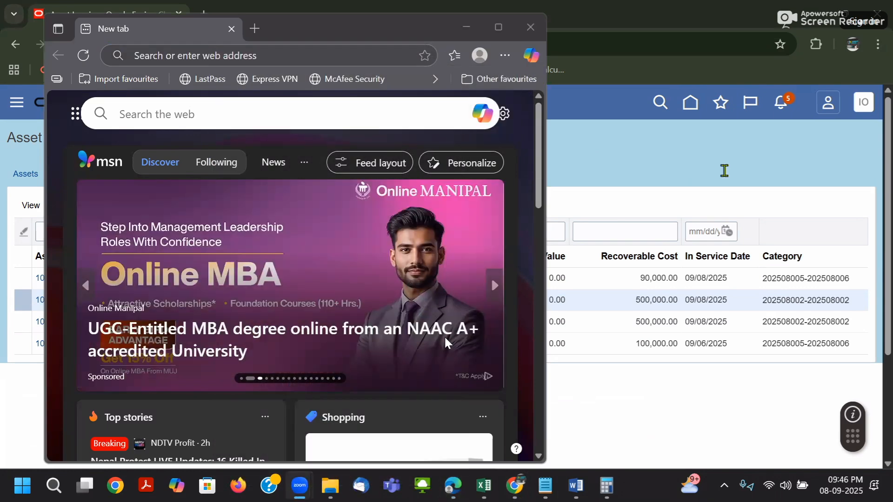
left_click(723, 170)
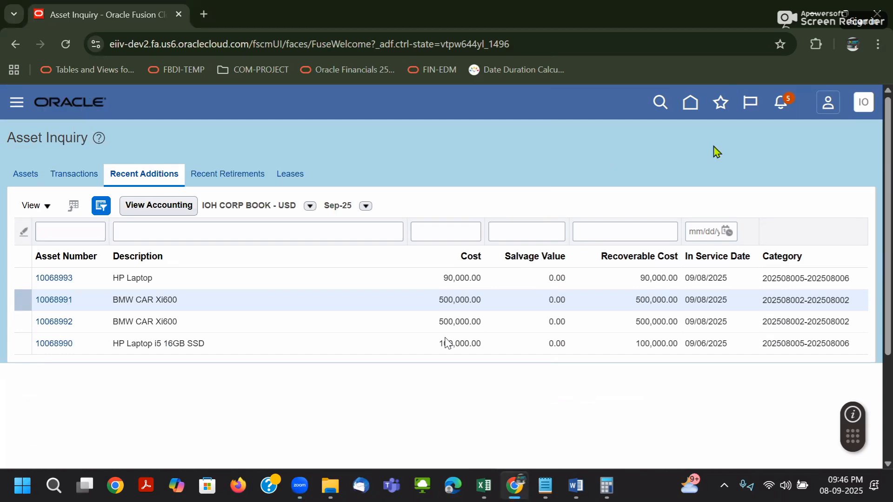
Step: View the Retire Assets page for IOH CORP BOOK and return to the Assets work area through the home page
left_click(689, 104)
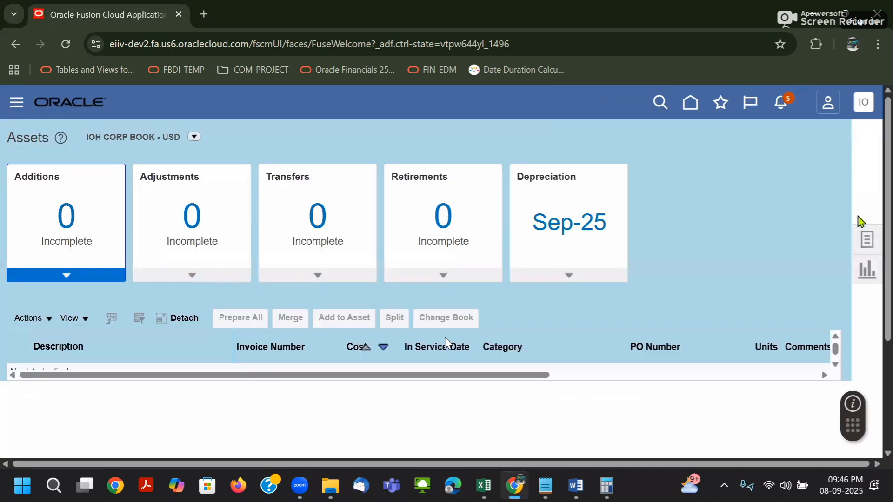
left_click(861, 236)
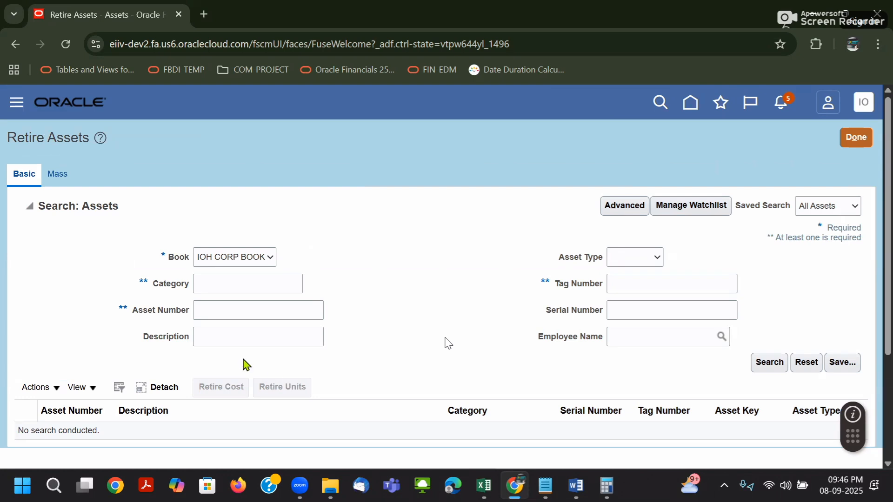
left_click(689, 103)
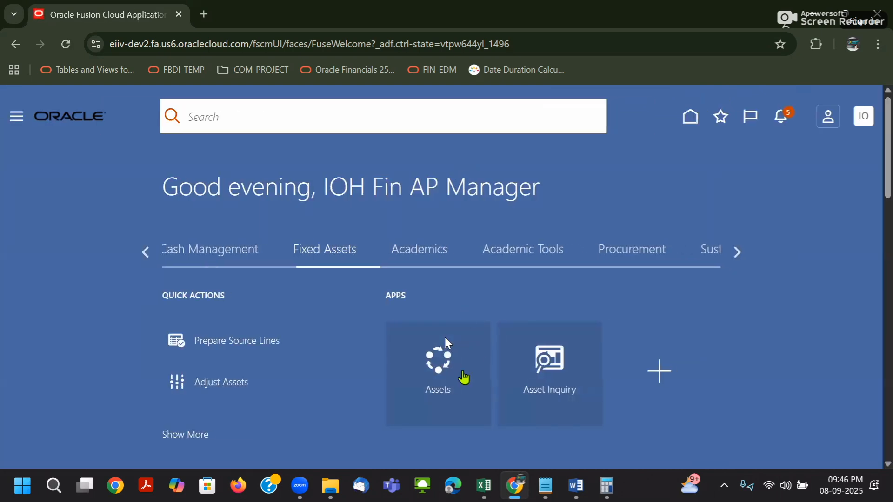
left_click(464, 378)
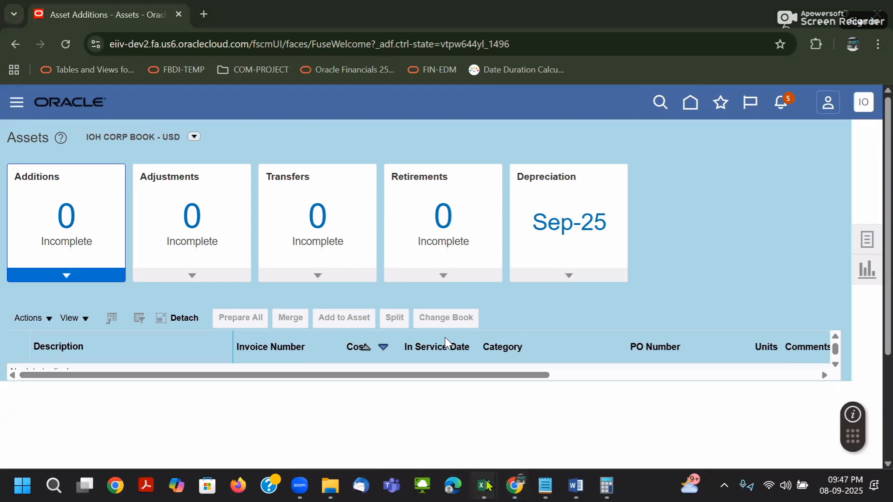
Step: Switch to the Excel class notes and copy the green Done cell B52 onto B54:B56, beside Transfer of Assets through Asset Reclassification
mouse_move(486, 486)
left_click(464, 401)
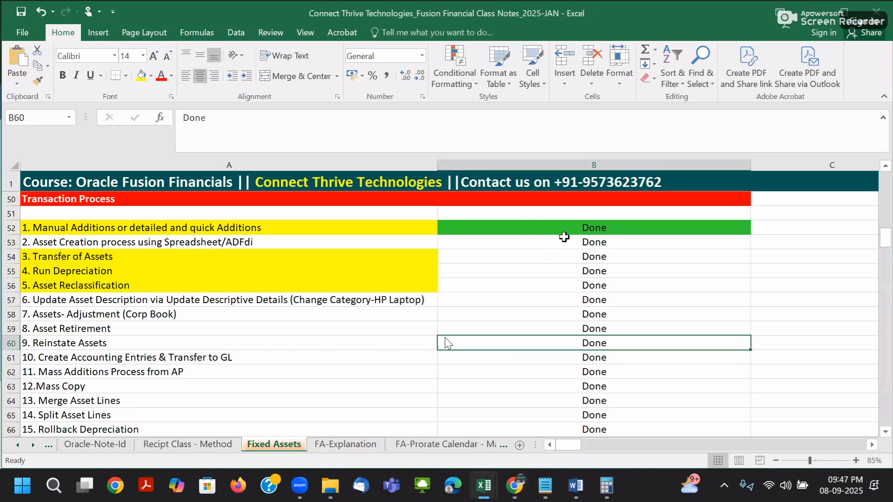
key("ctrl+c")
left_click_drag(462, 258, 467, 286)
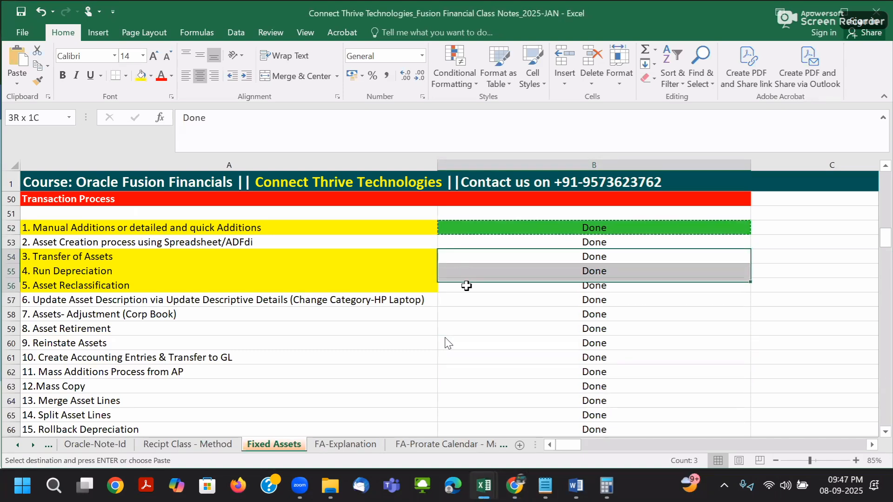
key("ctrl+v")
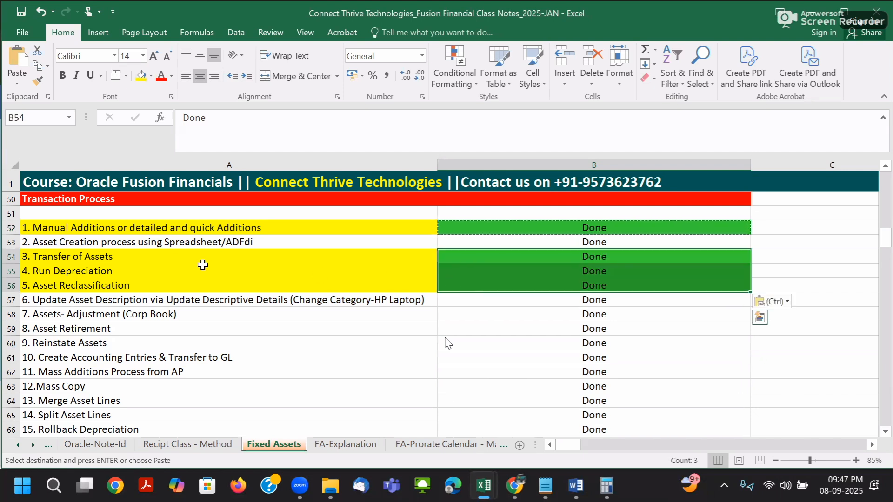
Step: Copy the plain formatting of the Asset Creation cell A53 onto A54:A56 and switch back to the Oracle Fusion browser window
left_click(117, 242)
left_click(37, 80)
left_click_drag(79, 257, 77, 282)
key("alt+Tab")
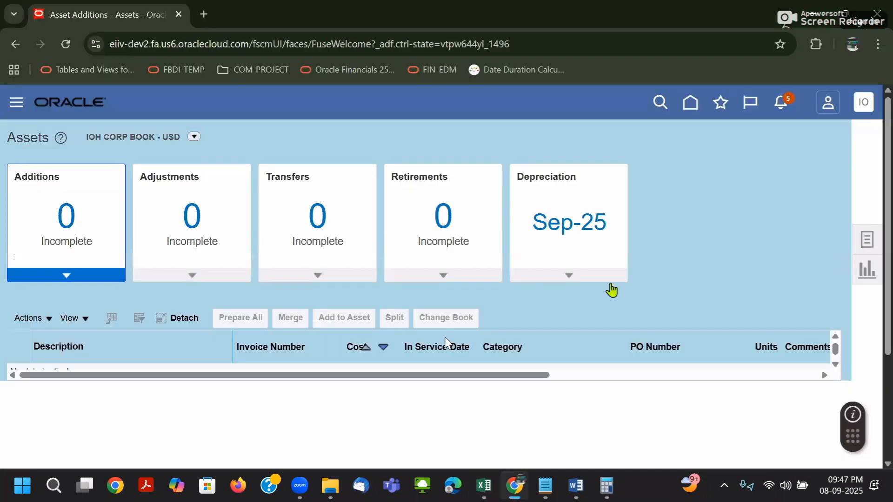
Step: Reopen BMW CAR Xi600 asset 10068991 in Asset Inquiry and check its net book value, depreciation reserve, YTD depreciation and cost
left_click(697, 107)
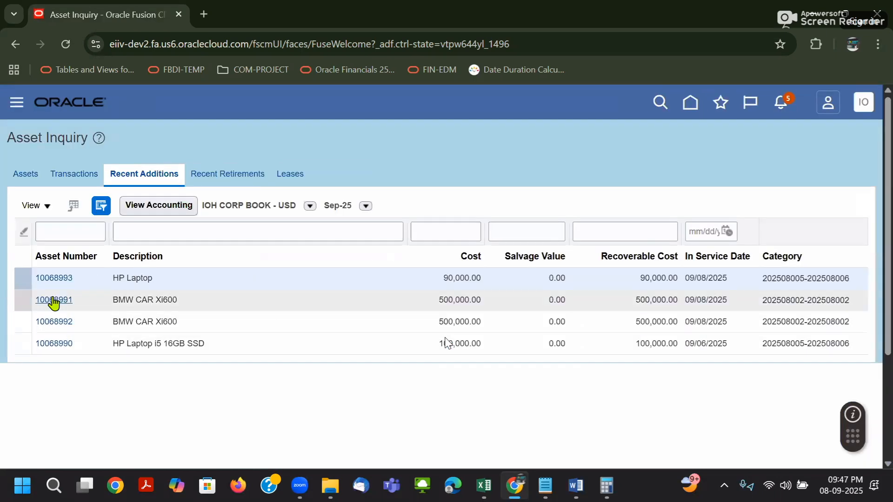
left_click(58, 300)
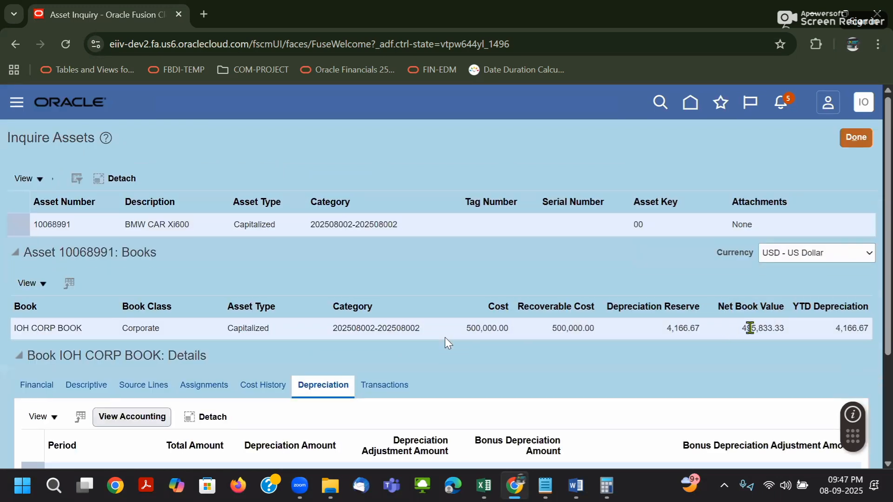
double_click(750, 328)
double_click(678, 329)
double_click(855, 328)
scroll(591, 282, "down", 2)
double_click(480, 262)
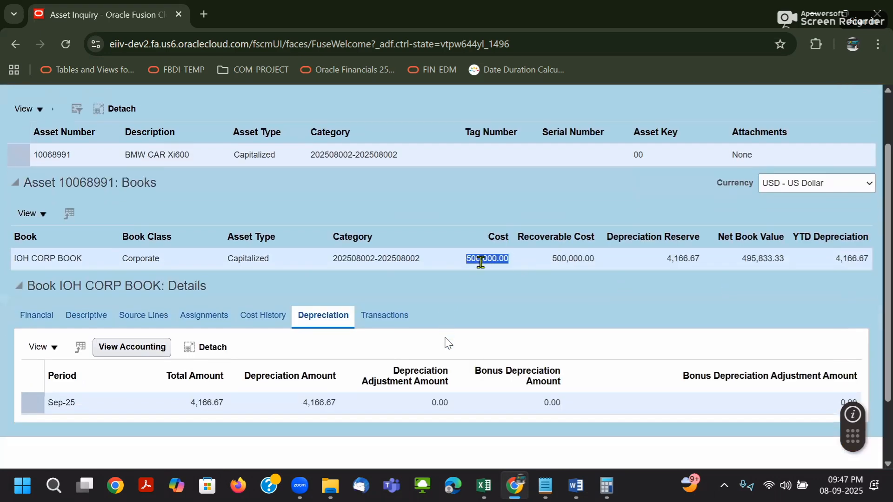
Step: Examine the financial details of asset 10068991 in IOH CORP BOOK, along with its category description and asset number
left_click(21, 316)
scroll(448, 344, "down", 3)
scroll(447, 343, "up", 4)
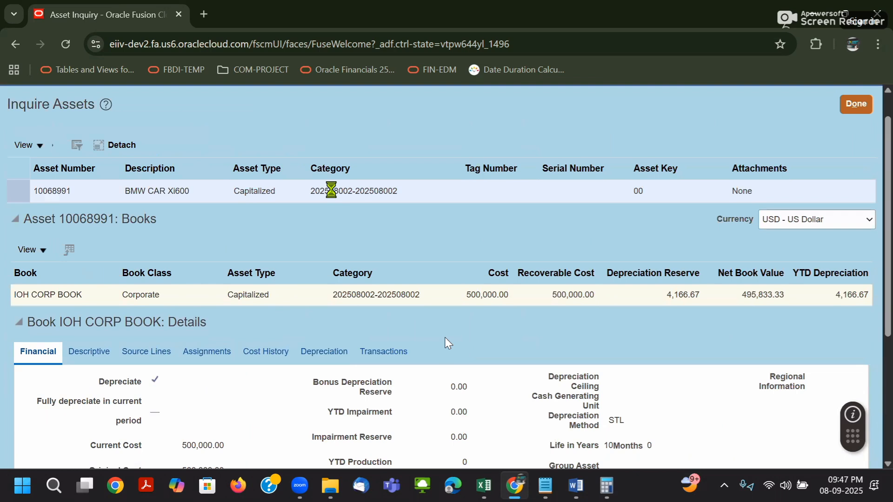
mouse_move(331, 189)
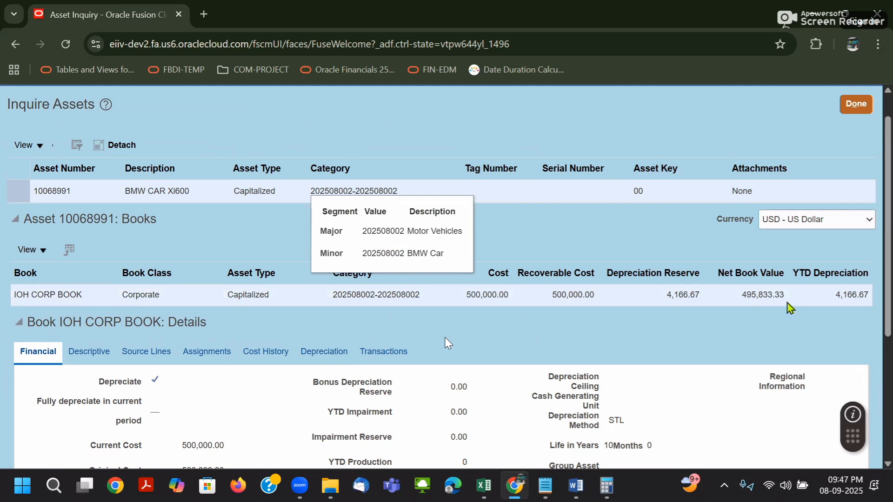
double_click(49, 191)
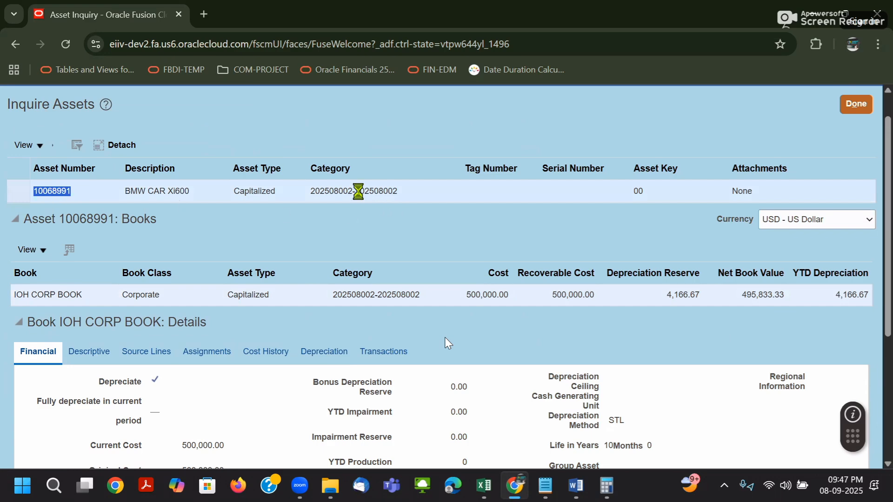
scroll(685, 335, "down", 5)
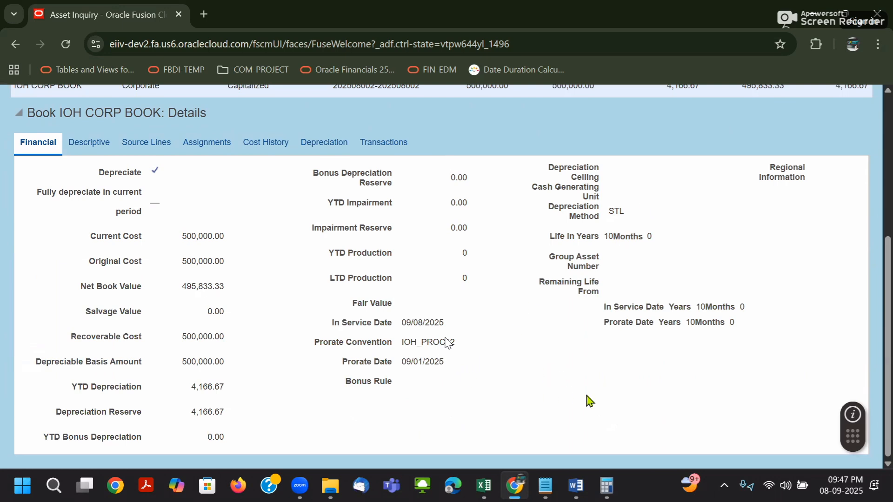
scroll(353, 358, "up", 5)
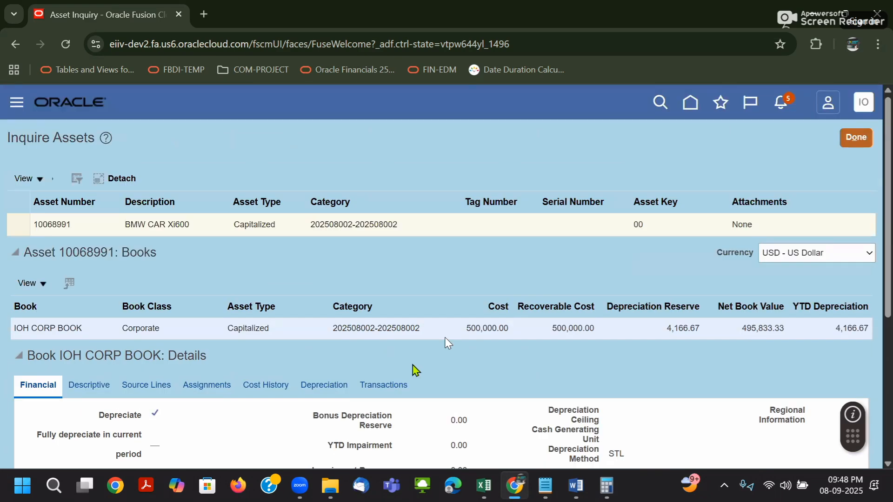
Step: Examine the in-service date, prorate convention and prorate date in the financial details of asset 10068991
scroll(405, 365, "down", 5)
left_click_drag(403, 362, 447, 369)
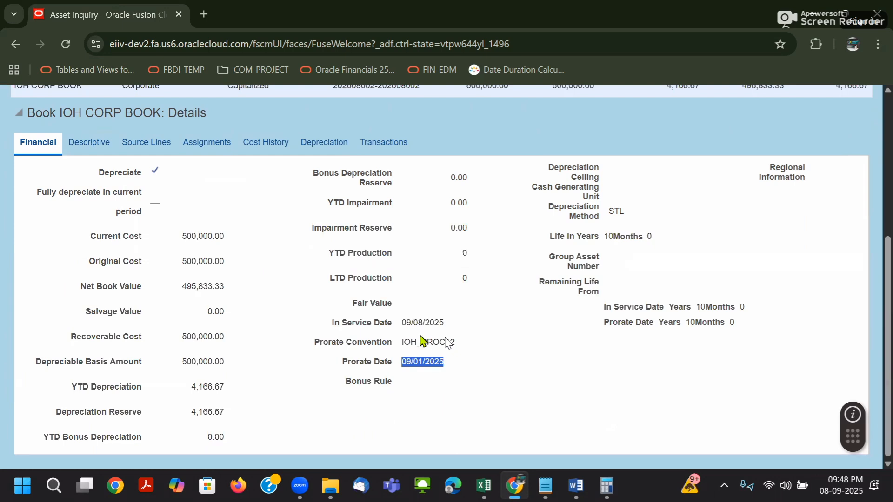
left_click_drag(399, 325, 448, 325)
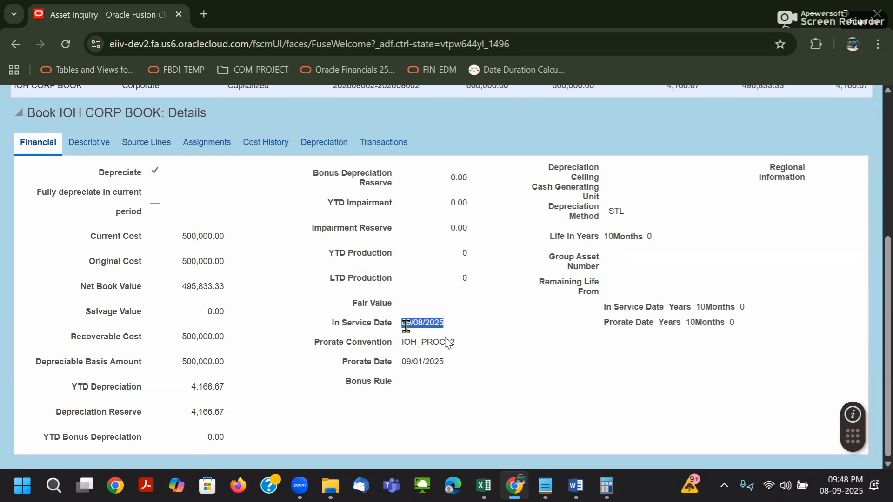
left_click_drag(399, 368, 512, 369)
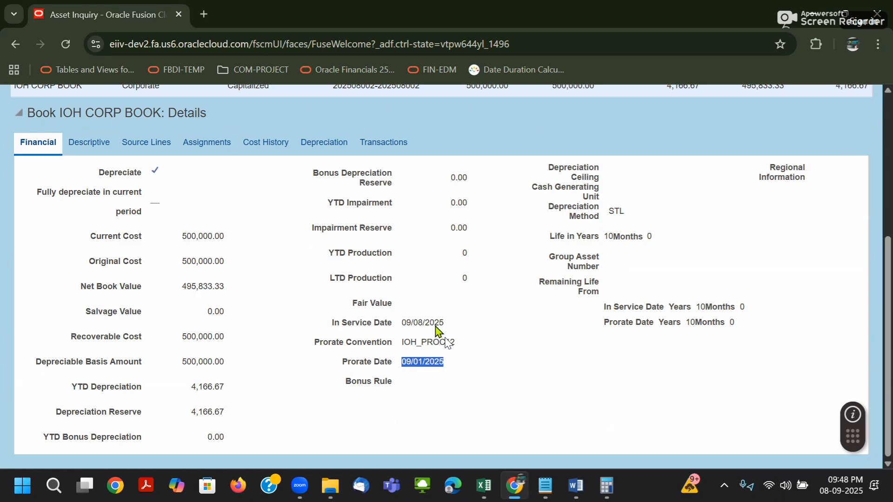
left_click_drag(407, 343, 550, 349)
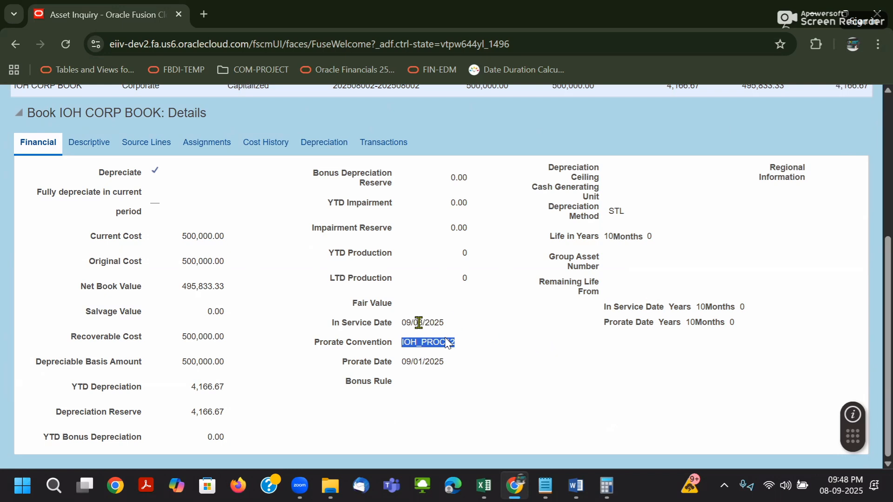
left_click_drag(401, 323, 445, 326)
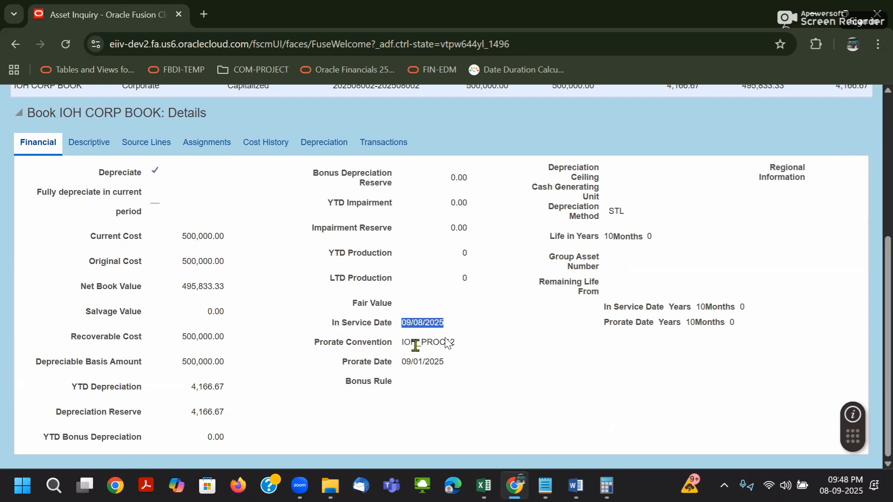
left_click_drag(403, 363, 481, 360)
left_click_drag(400, 324, 478, 324)
triple_click(417, 343)
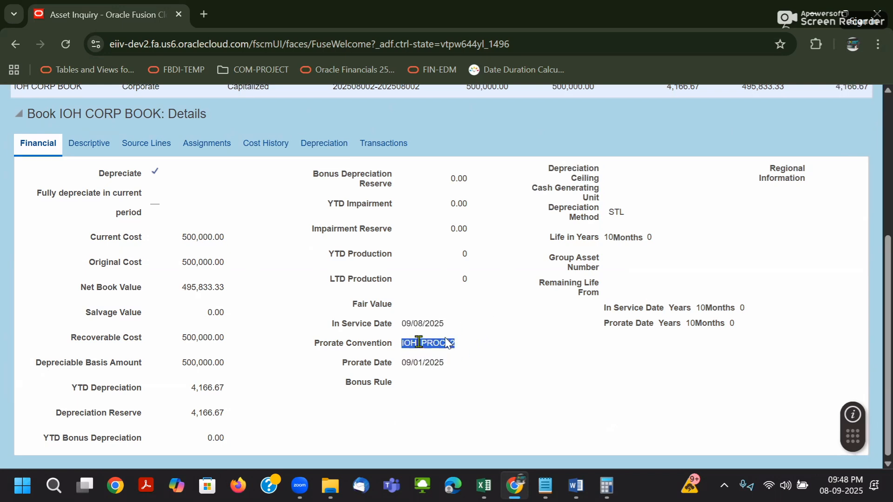
Step: Check the depreciation reserve of asset 10068991 in IOH CORP BOOK against its in-service date and prorate convention
scroll(446, 344, "up", 3)
double_click(683, 225)
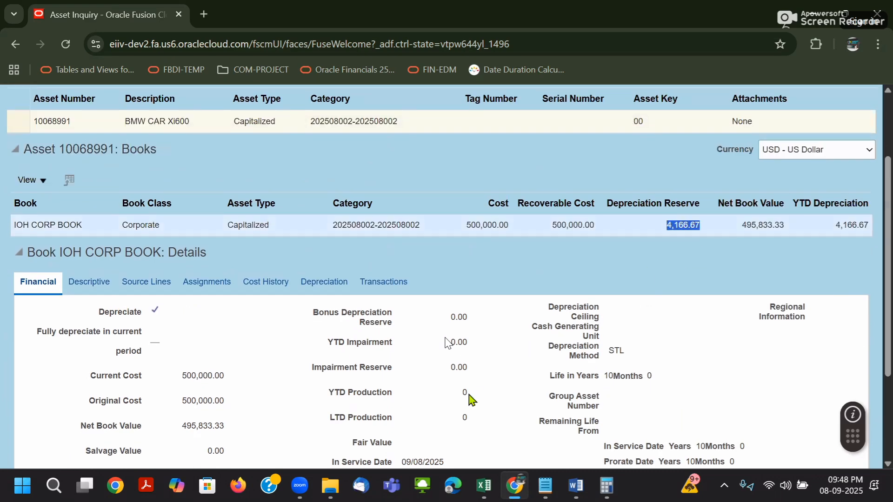
scroll(470, 397, "down", 3)
scroll(480, 382, "up", 5)
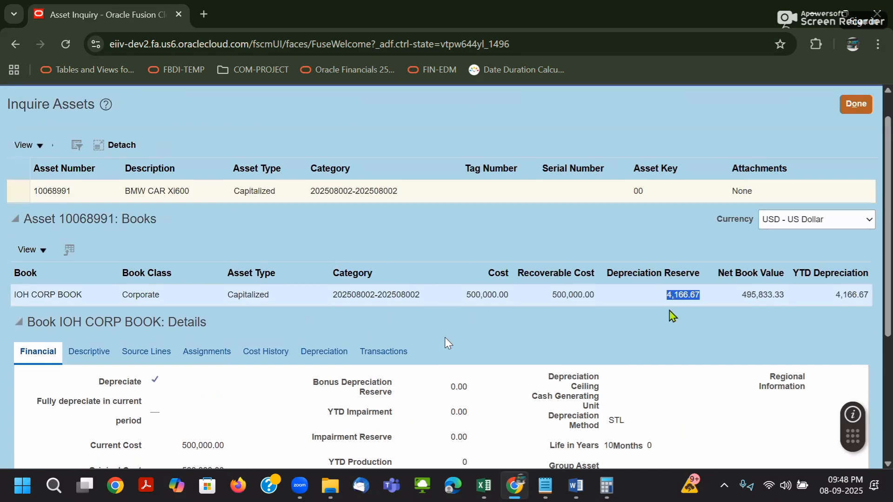
scroll(681, 293, "down", 5)
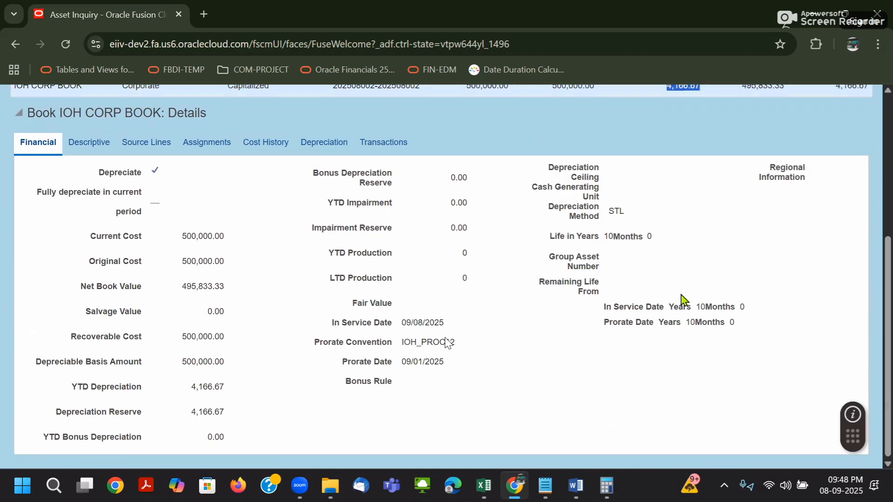
left_click_drag(400, 318, 450, 324)
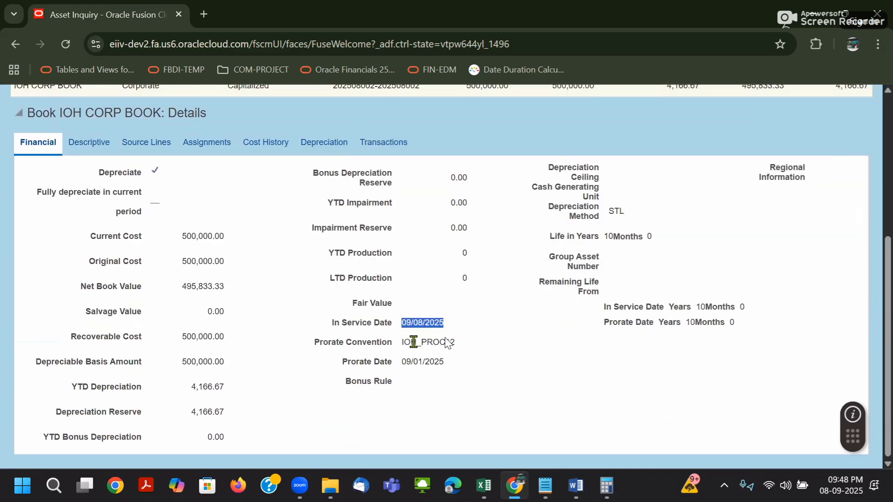
double_click(413, 342)
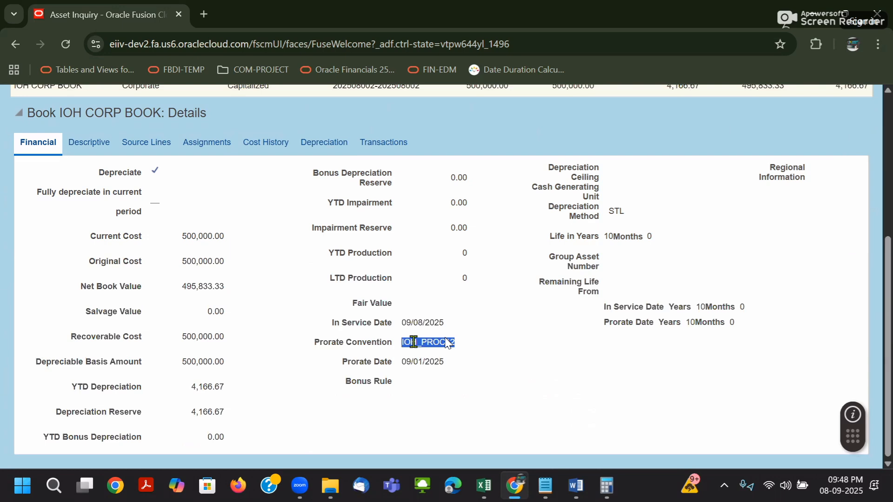
left_click_drag(406, 322, 446, 324)
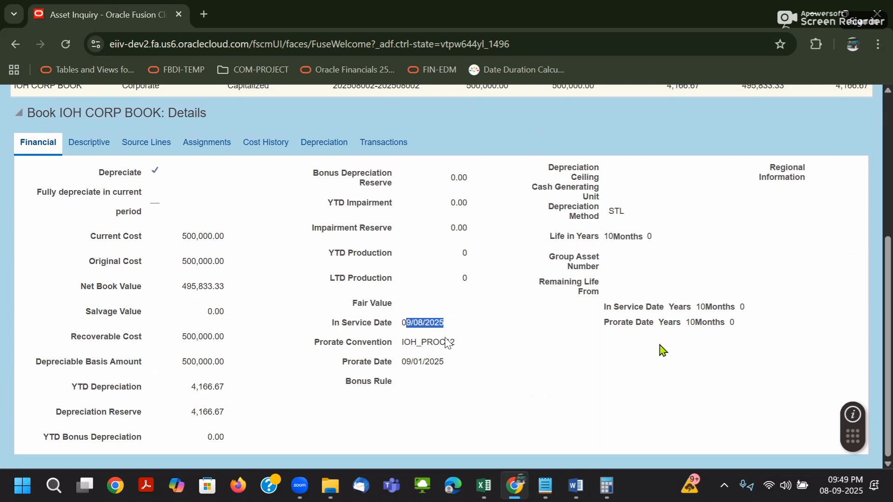
Step: Switch to the Excel class notes and select the Update Asset Description topic in cell A57
left_click(483, 486)
left_click(449, 416)
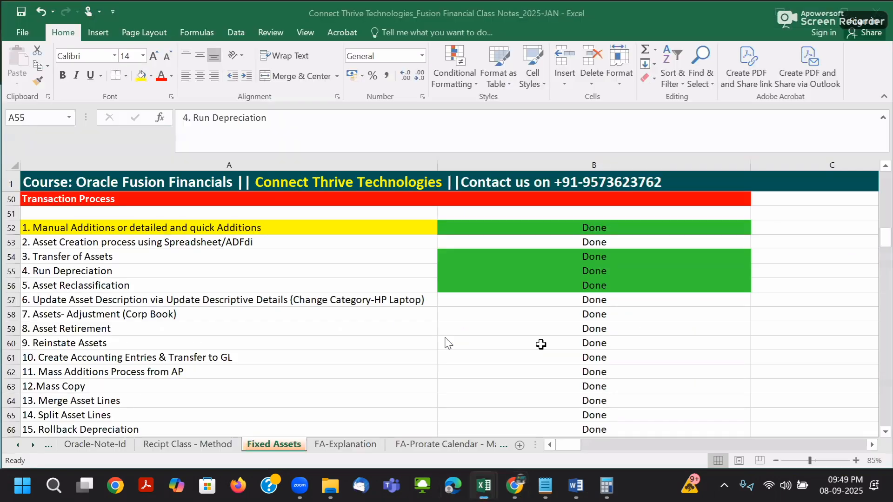
left_click(103, 304)
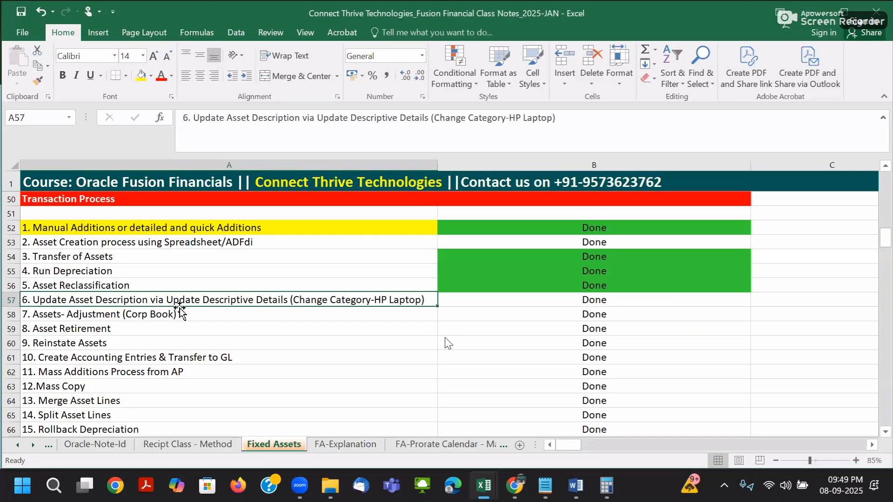
left_click(352, 281)
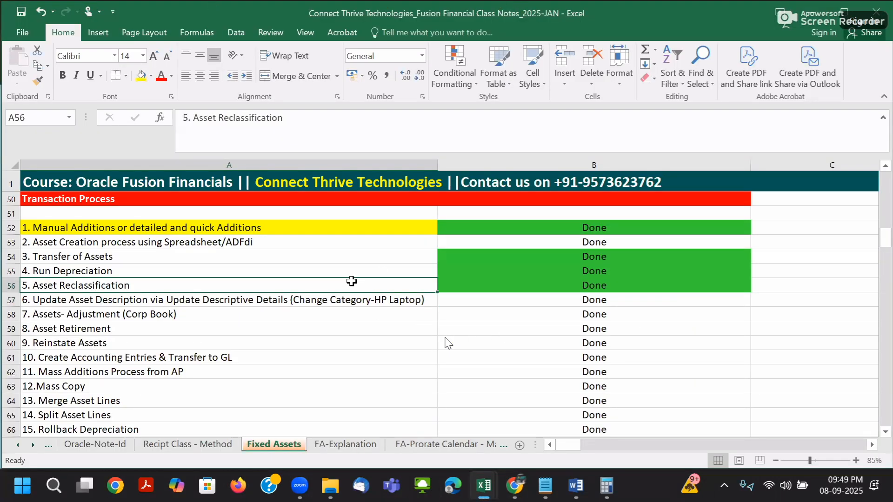
type("`")
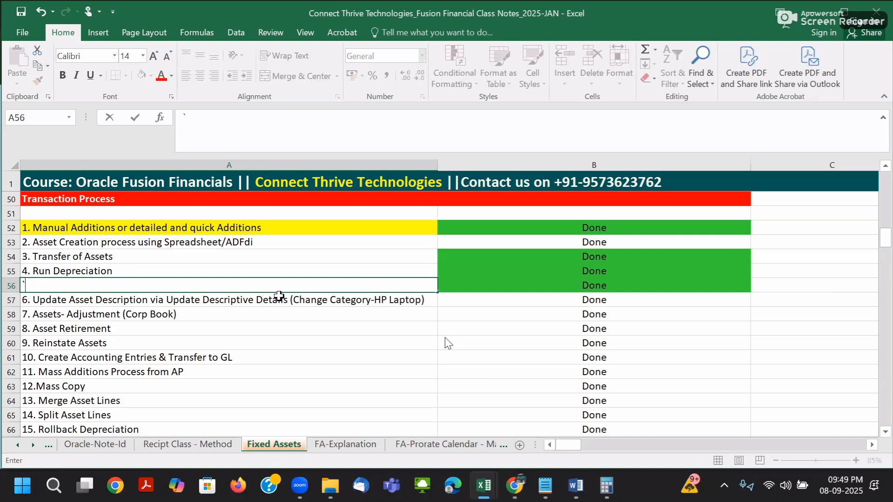
left_click_drag(308, 320, 332, 334)
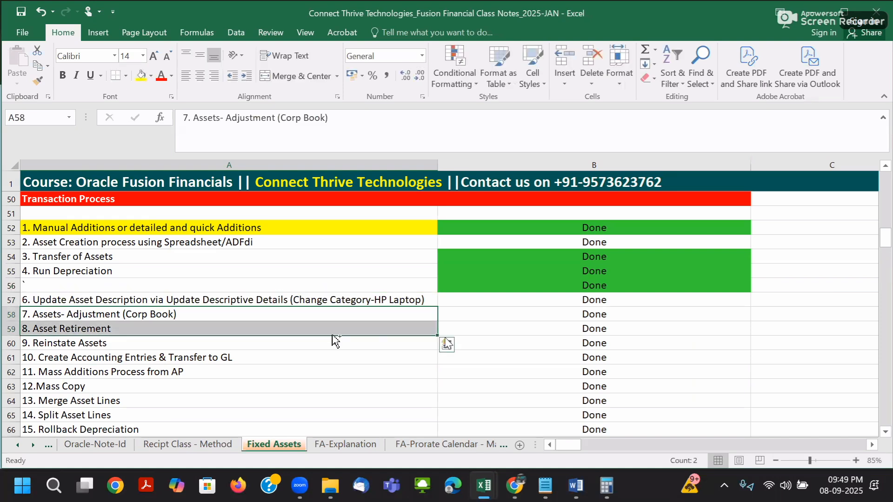
key("ctrl+z")
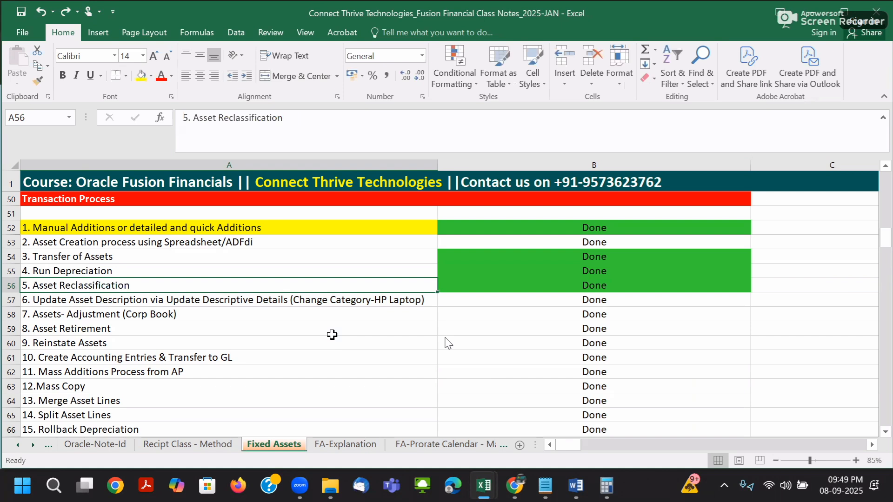
Step: Copy the green Done cell B56 onto B61, beside Create Accounting Entries & Transfer to GL
left_click(300, 314)
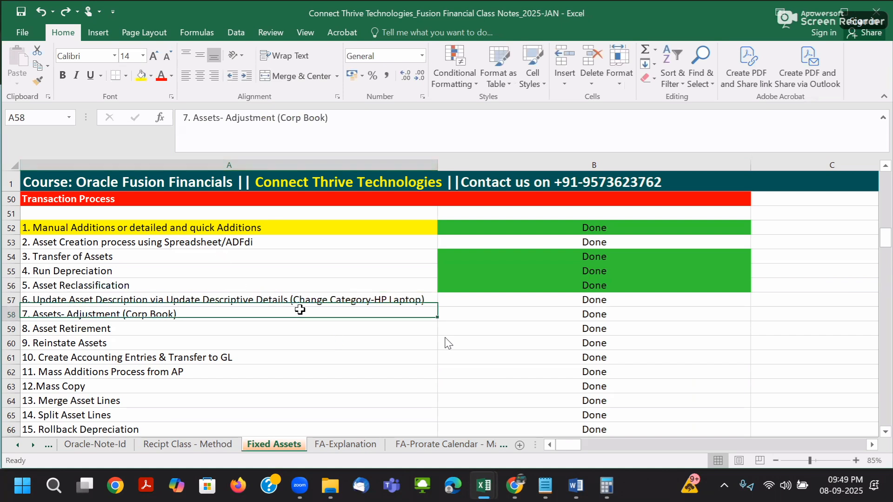
left_click(363, 298)
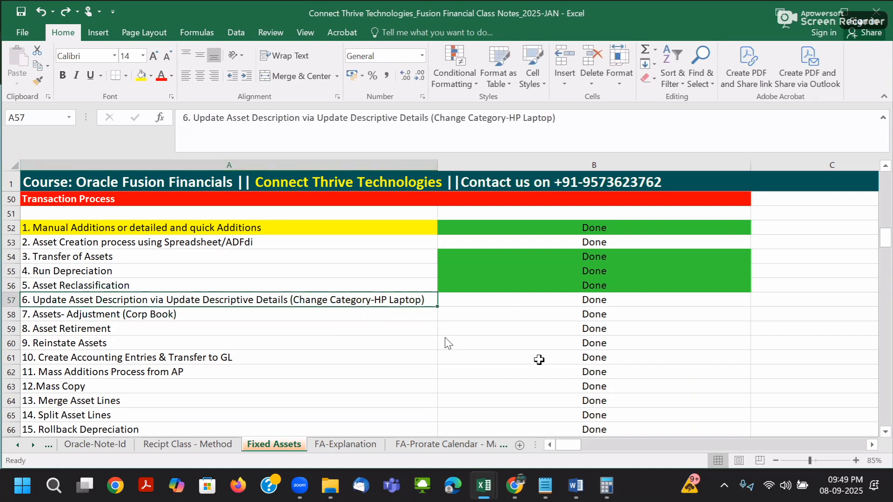
left_click(508, 298)
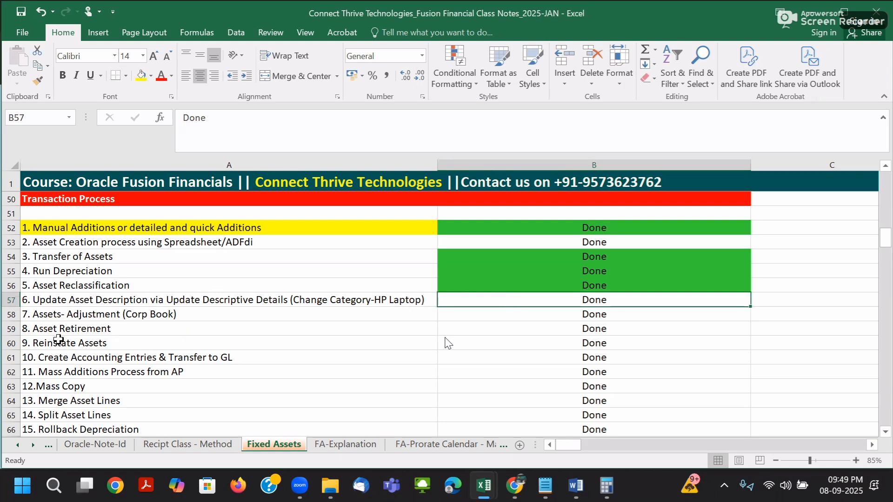
left_click(142, 357)
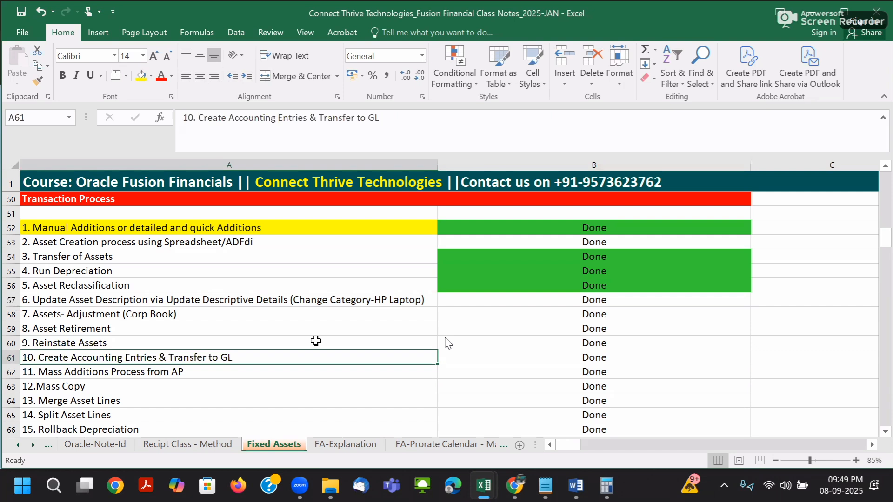
left_click(564, 287)
key("ctrl+c")
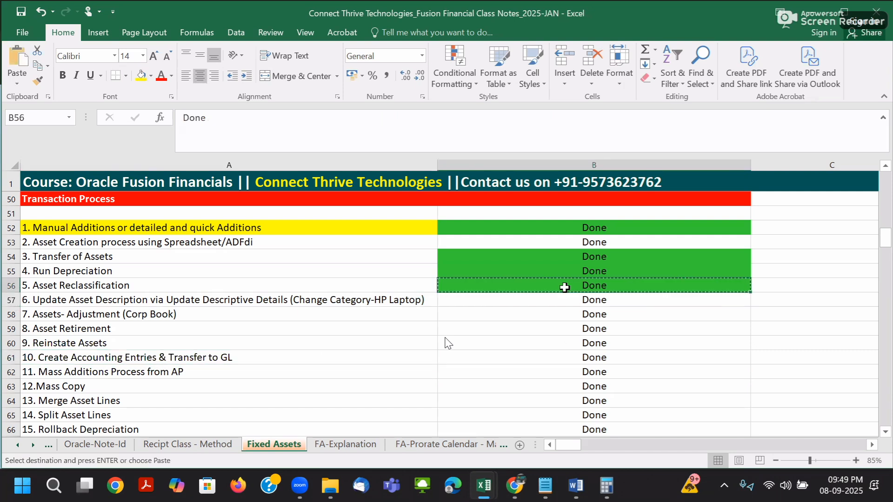
key("Down")
key("Down")
key("Down")
key("Down")
key("Down")
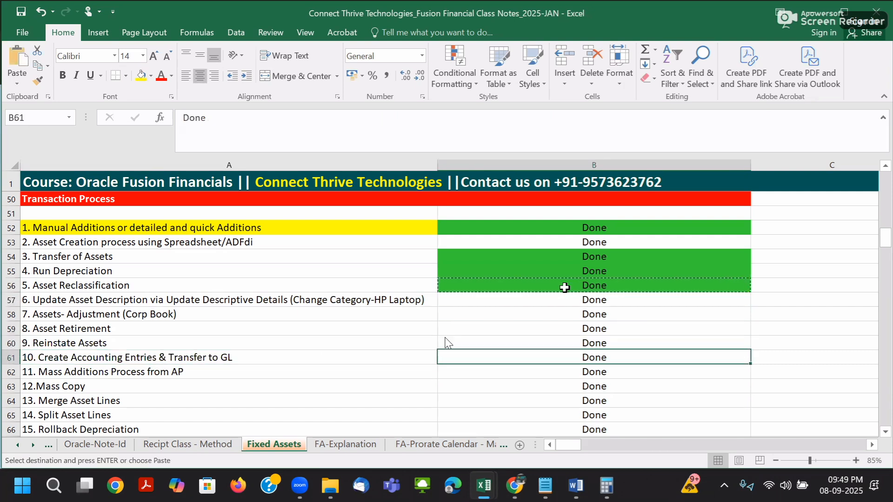
key("ctrl+v")
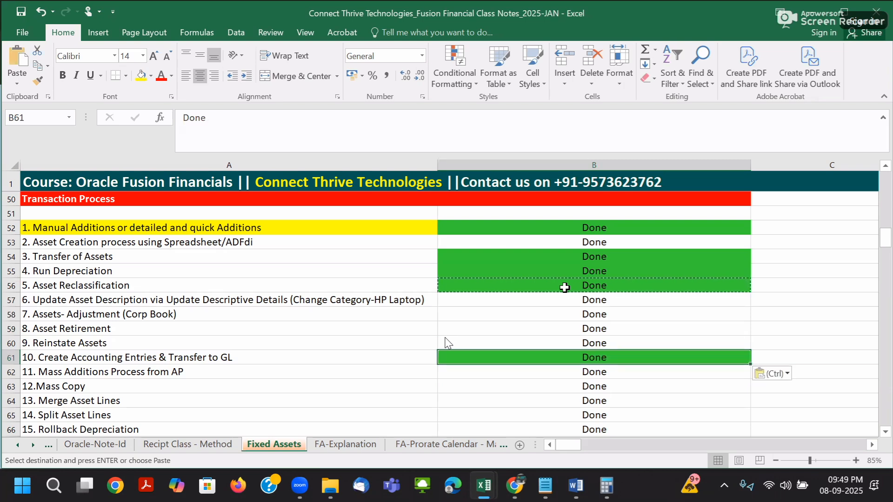
Step: Review the topics from Mass Additions Process to FBDI asset creation and from Update Asset Description to Reinstate Assets, and clear the copy marquee
scroll(565, 287, "down", 3)
scroll(563, 290, "down", 1)
scroll(563, 290, "up", 3)
scroll(563, 290, "down", 1)
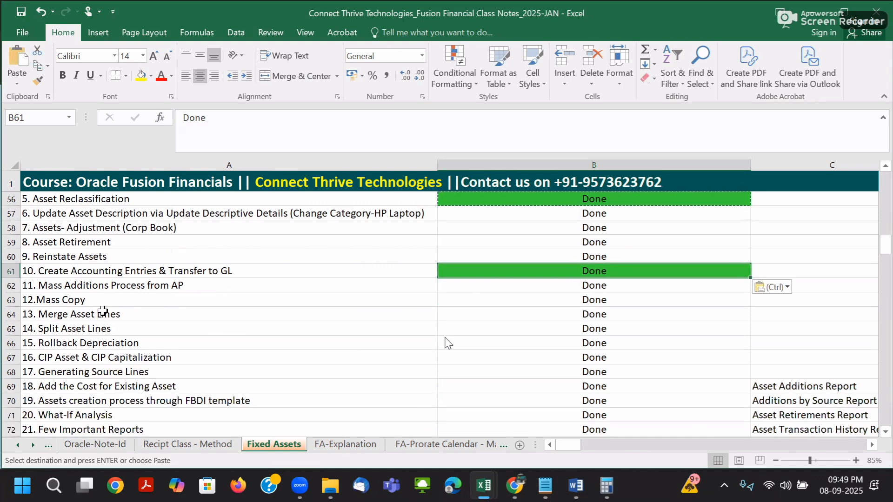
left_click_drag(95, 286, 121, 405)
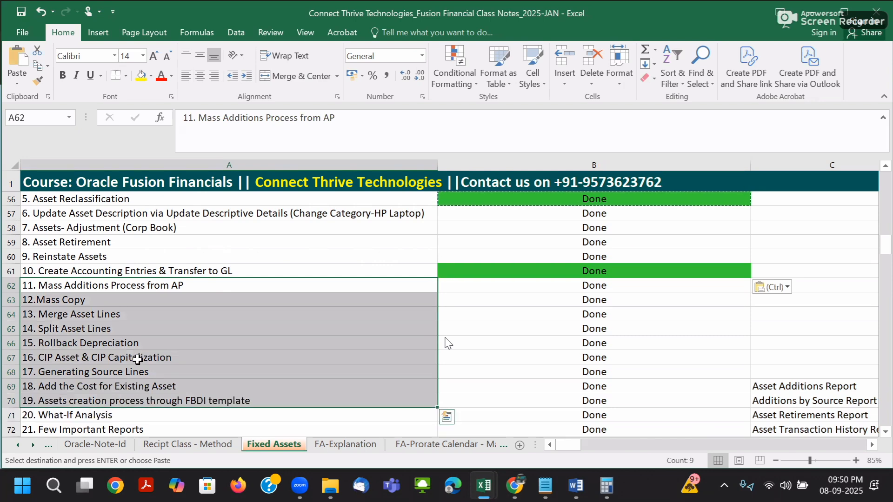
scroll(130, 363, "up", 3)
left_click_drag(103, 345, 592, 371)
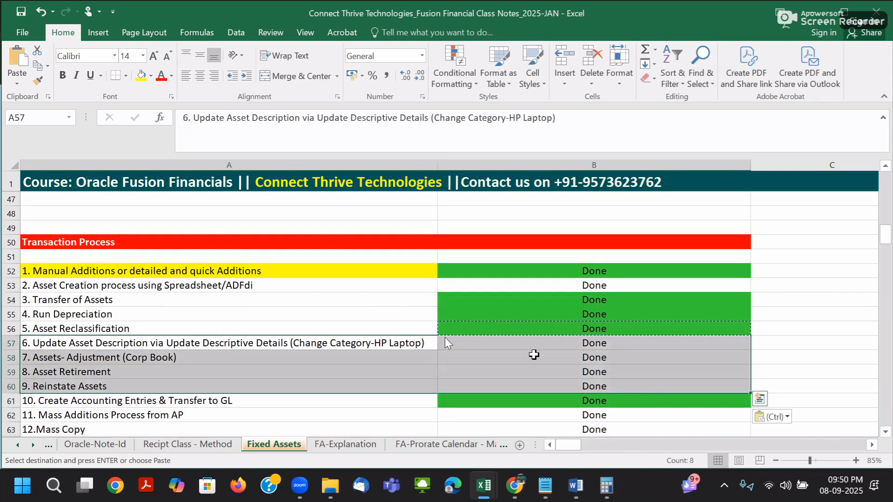
left_click(524, 342)
key("Escape")
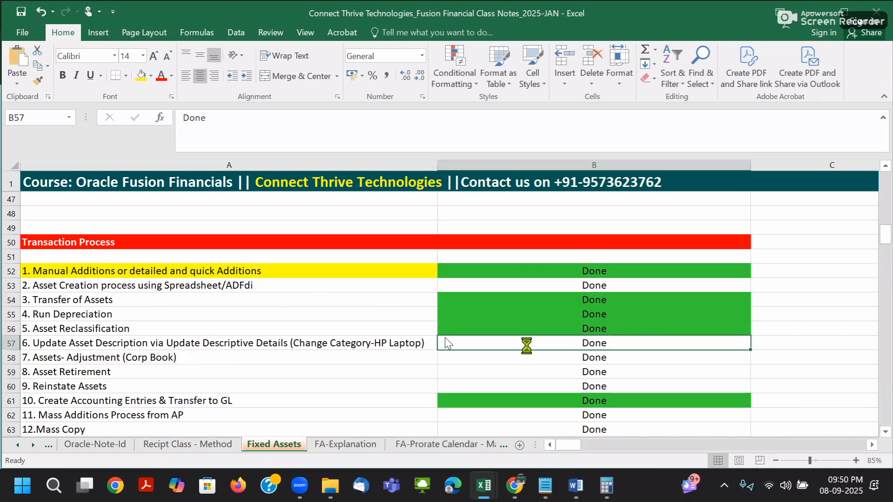